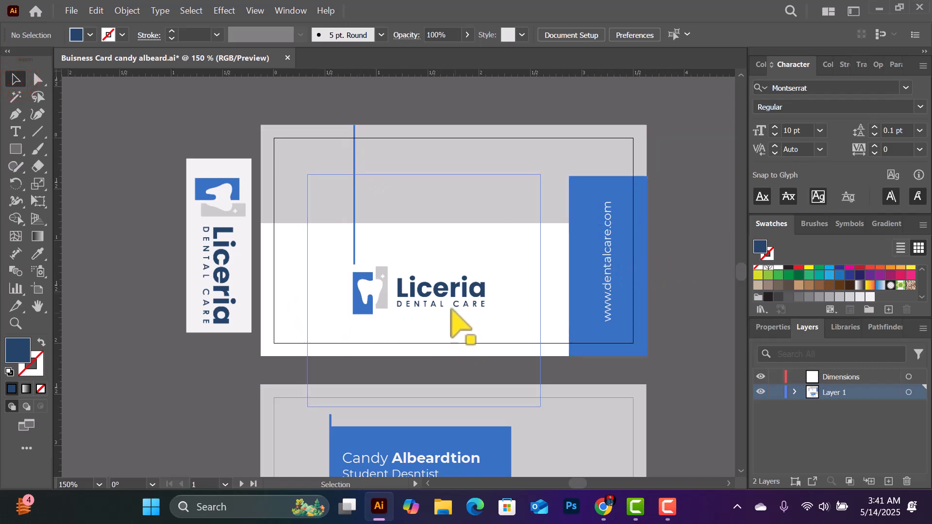
Look over the reference card, briefly selecting and then deselecting its embedded logo image
scroll(617, 287, "down", 1)
scroll(614, 282, "down", 3)
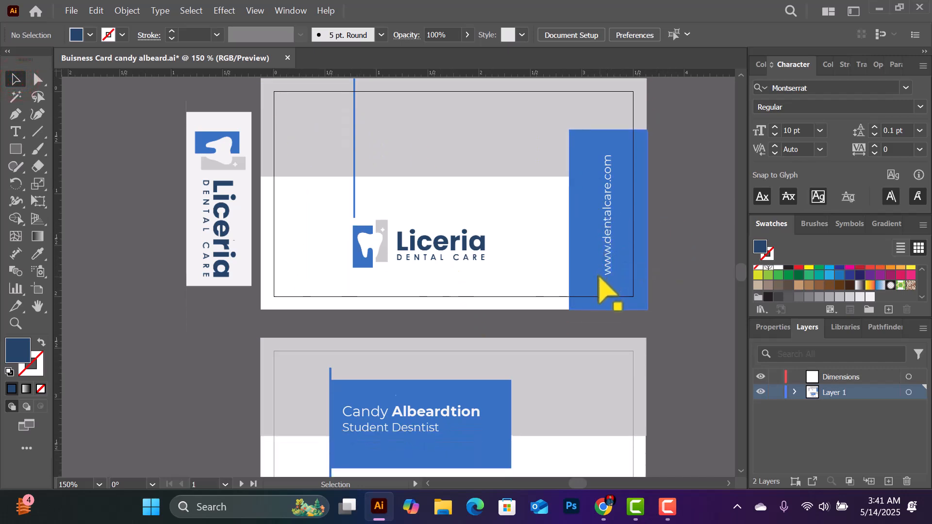
scroll(297, 322, "down", 1)
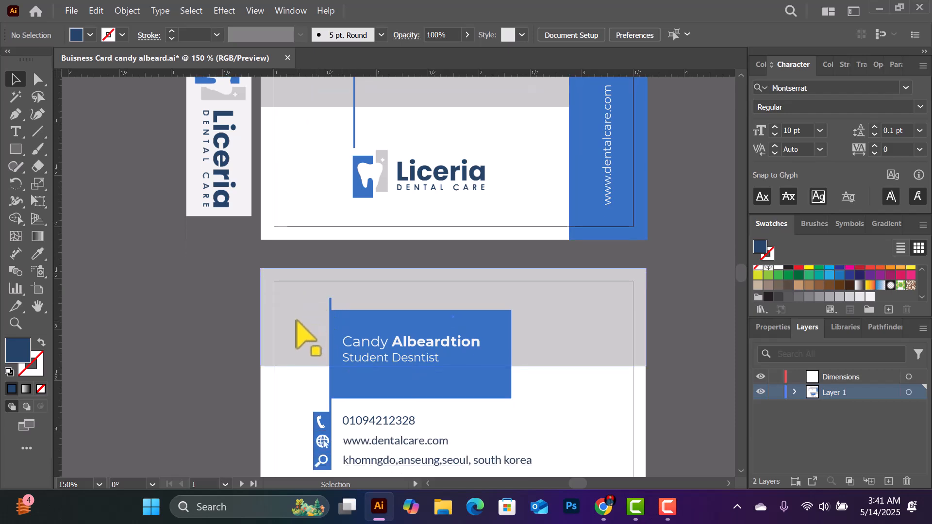
scroll(525, 327, "down", 2)
scroll(525, 306, "up", 4)
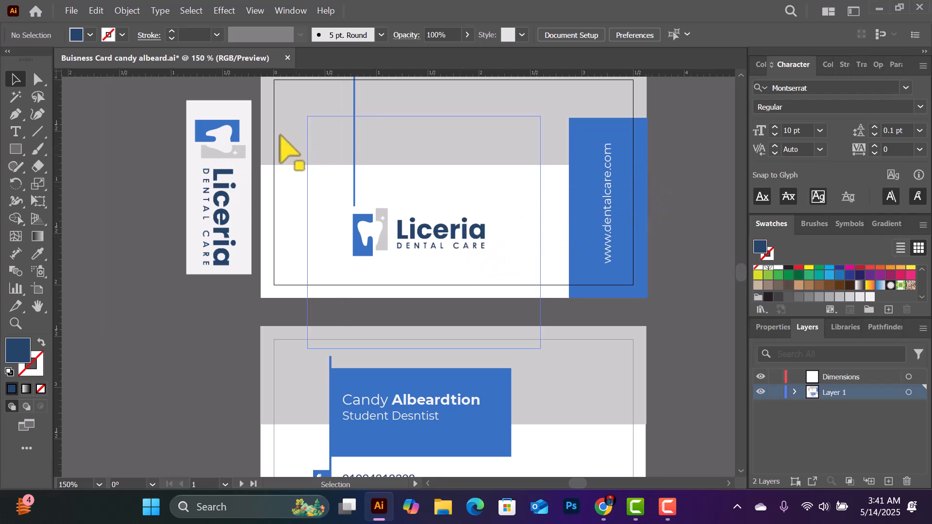
left_click(221, 129)
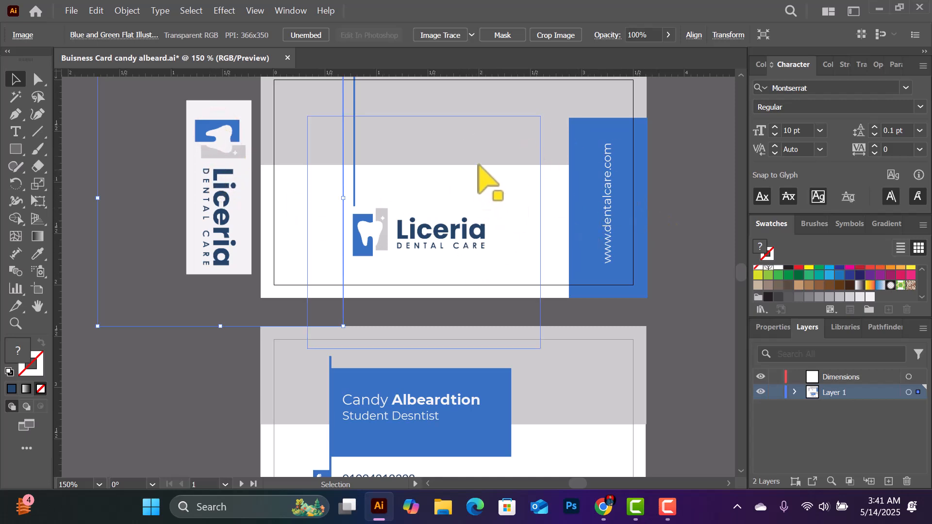
scroll(622, 204, "down", 5)
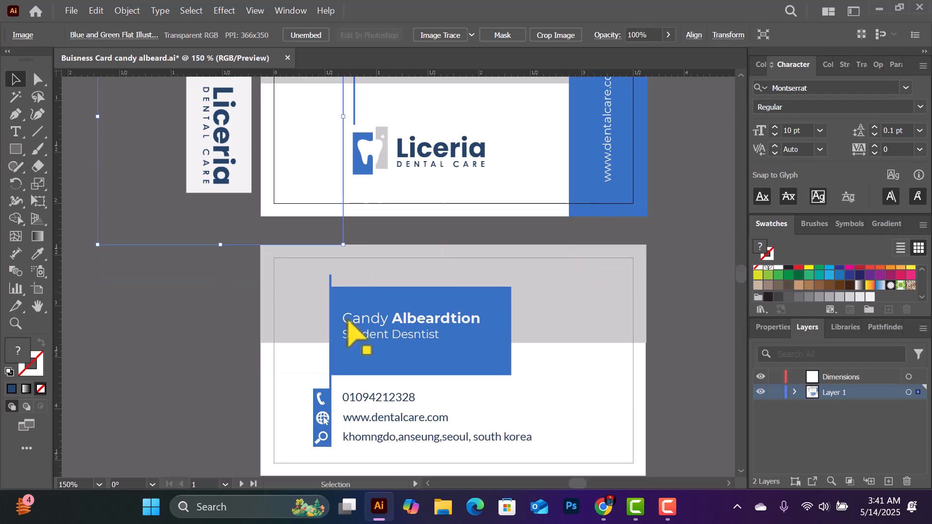
scroll(505, 272, "up", 4)
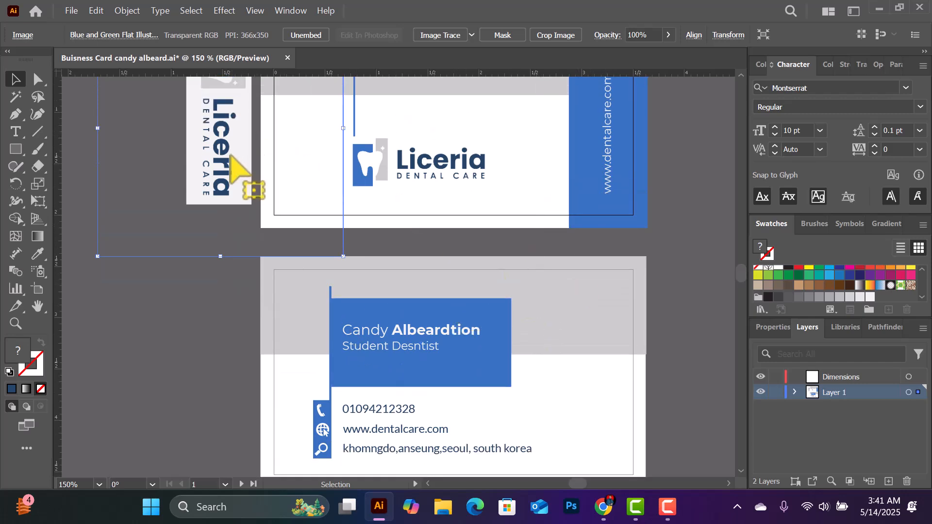
scroll(242, 131, "up", 1)
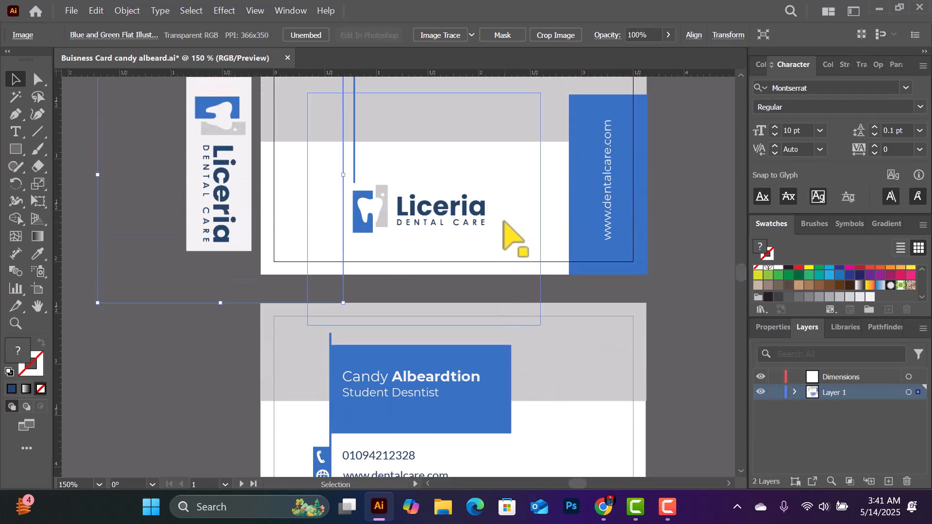
scroll(534, 155, "up", 3)
scroll(443, 323, "down", 2)
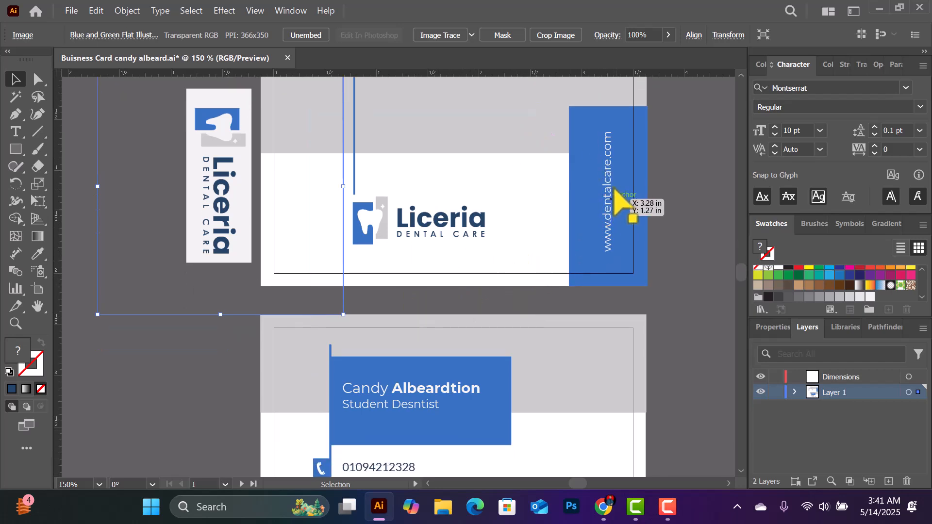
scroll(426, 385, "down", 4)
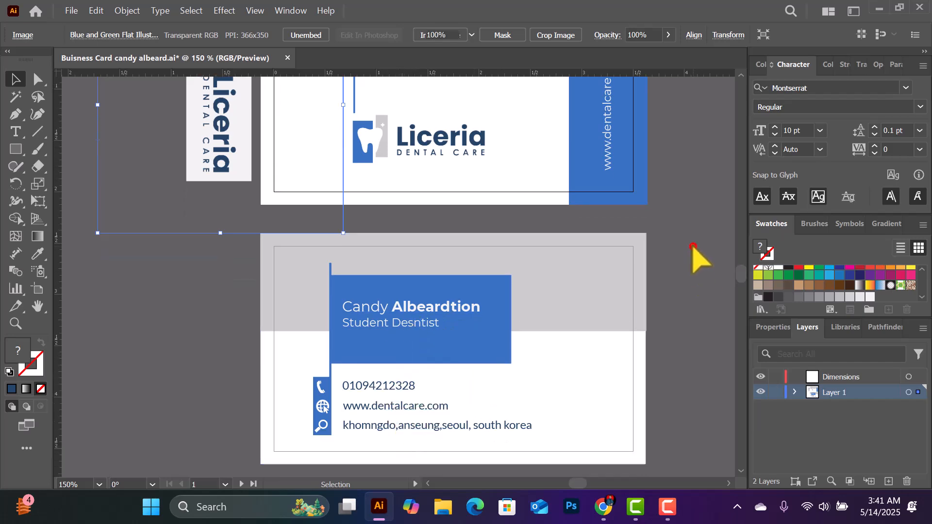
left_click(693, 246)
scroll(666, 193, "up", 3)
scroll(653, 184, "up", 2)
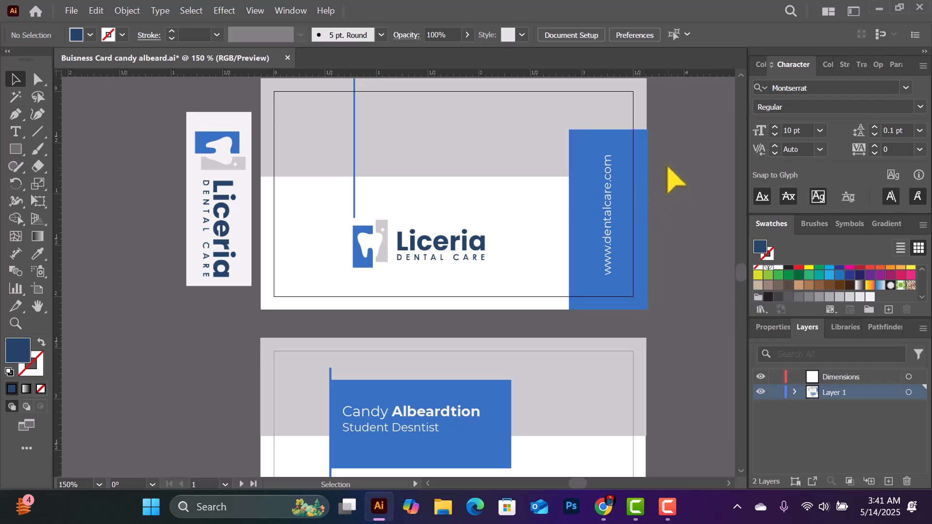
Start a new document and show the Print blank document presets
left_click(72, 11)
left_click(128, 37)
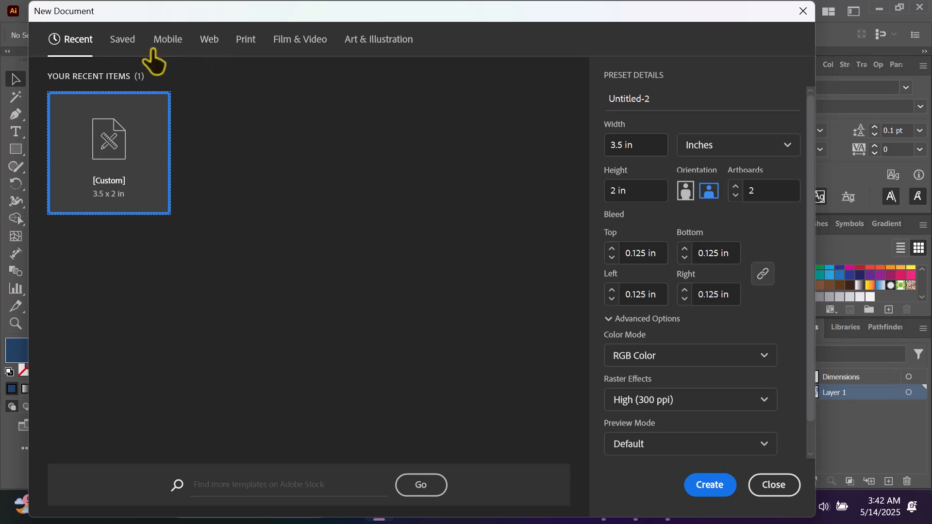
left_click(246, 42)
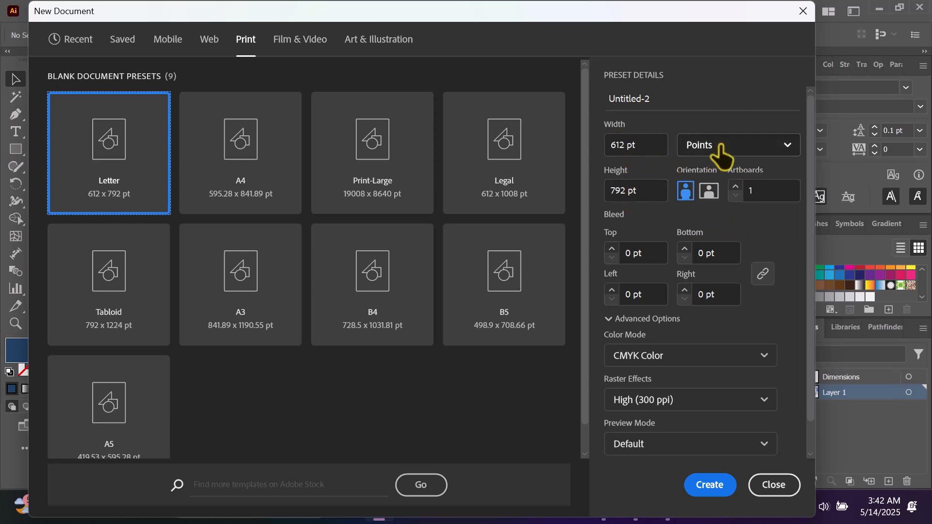
Name the new document 'minimal Business card Design'
left_click(674, 100)
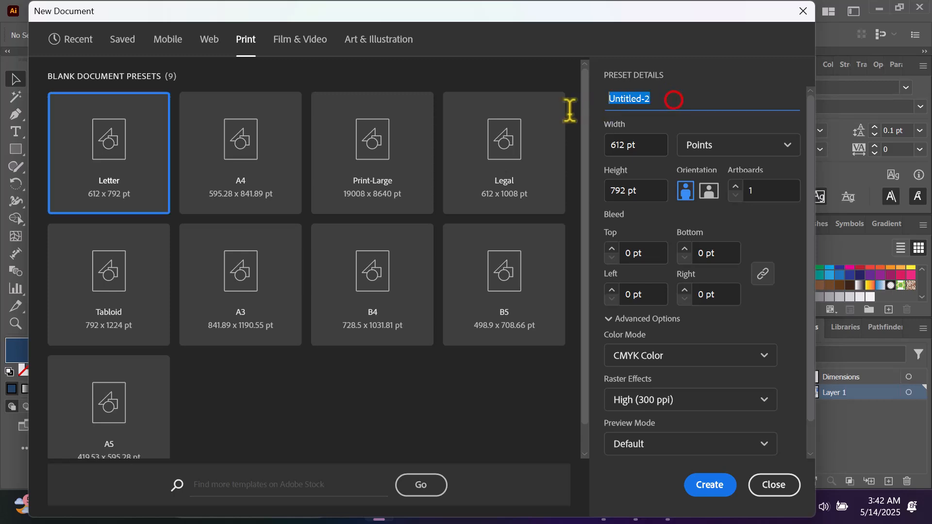
type("mnimal Business card Design")
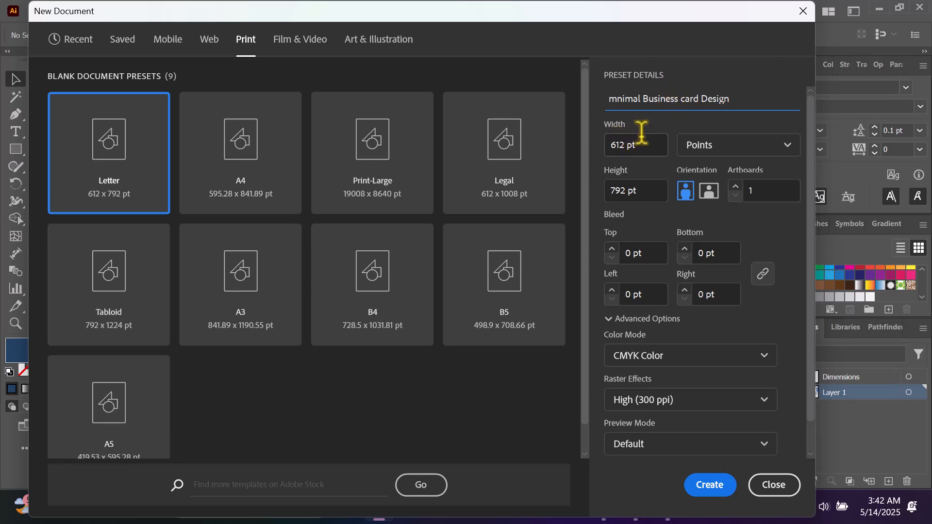
left_click(615, 99)
type("i")
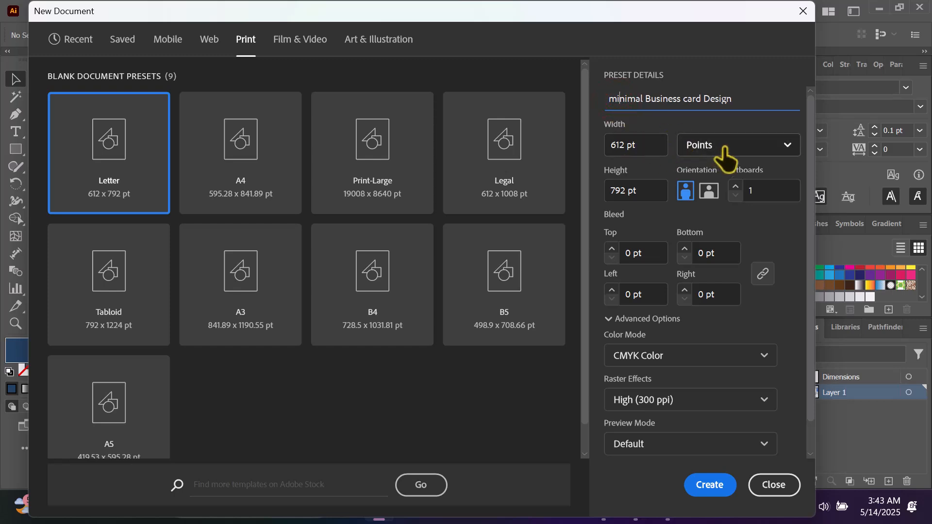
Set units to inches, size 3.5 × 2 in, and artboards to 2
left_click(761, 149)
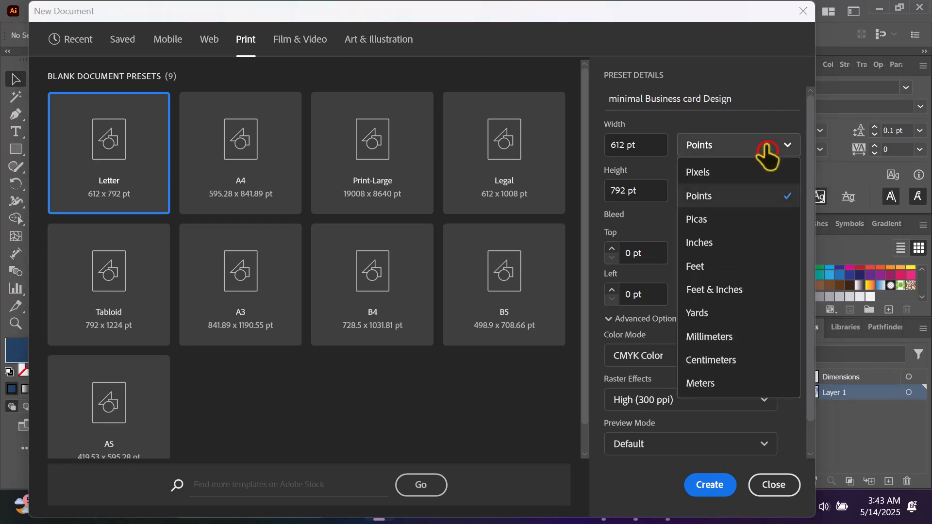
left_click(717, 244)
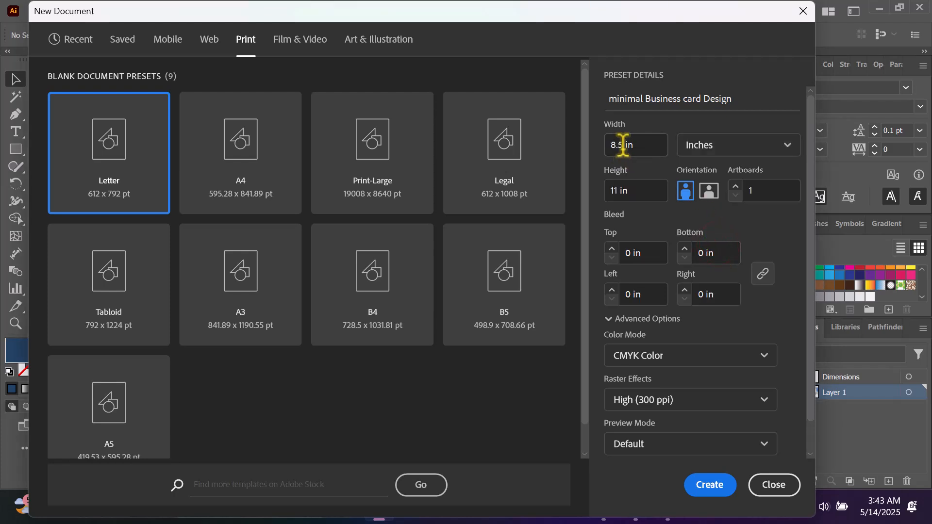
left_click_drag(622, 145, 598, 142)
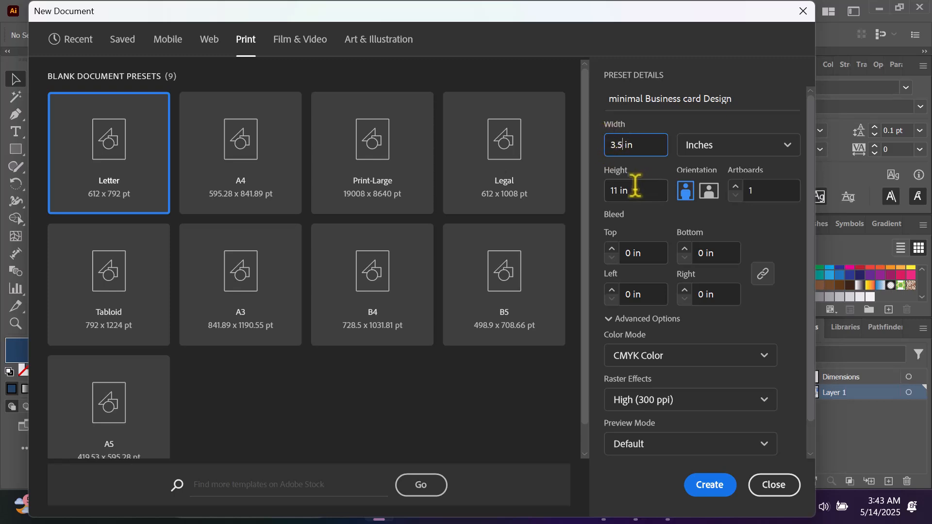
left_click_drag(619, 191, 593, 206)
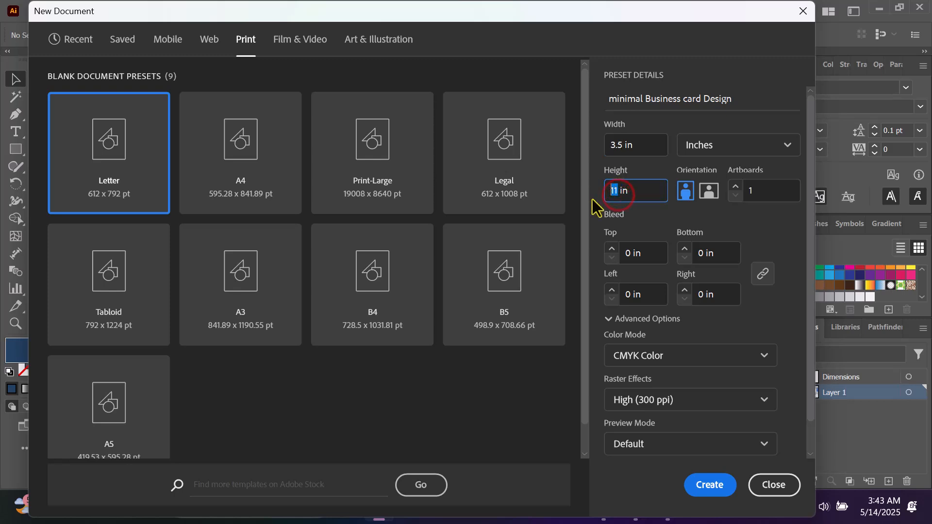
type("2")
left_click(649, 167)
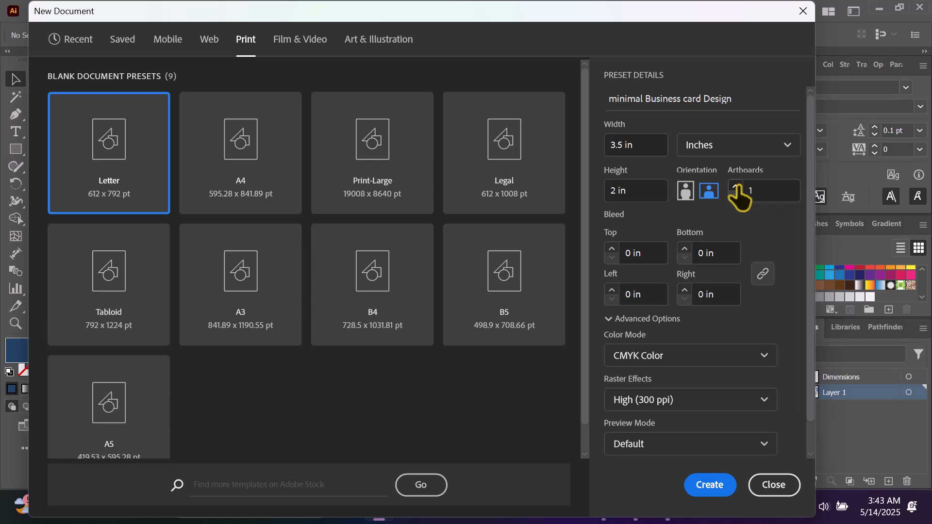
left_click(735, 187)
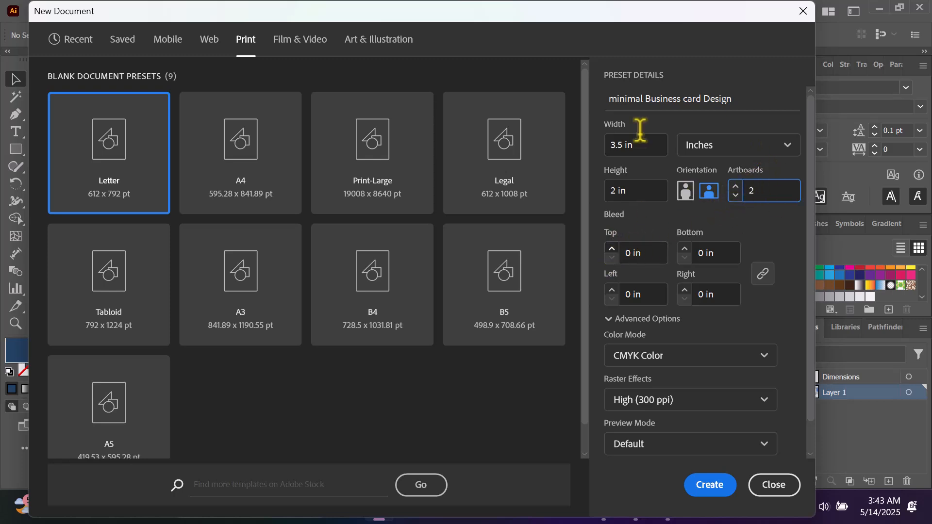
Confirm 2 artboards, add 0.125 in bleed, and switch the colour mode to RGB
left_click(610, 215)
left_click(611, 248)
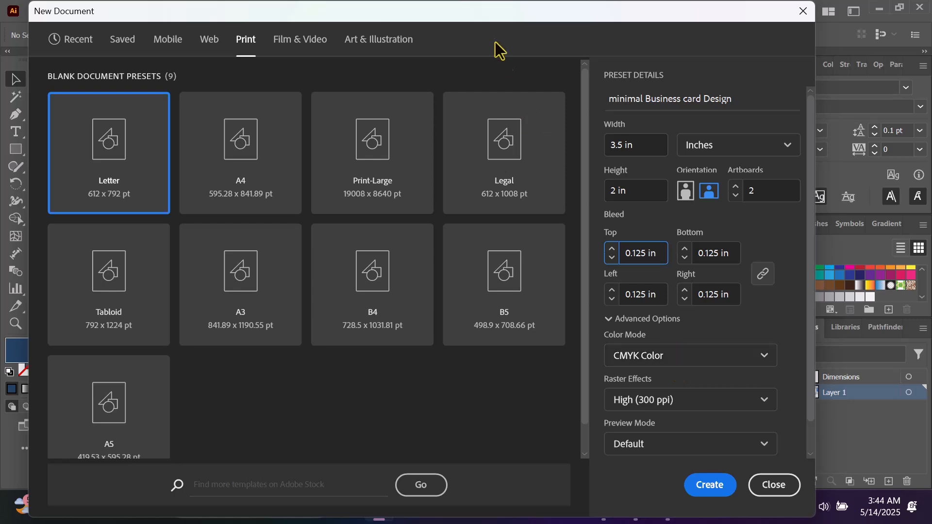
left_click(701, 357)
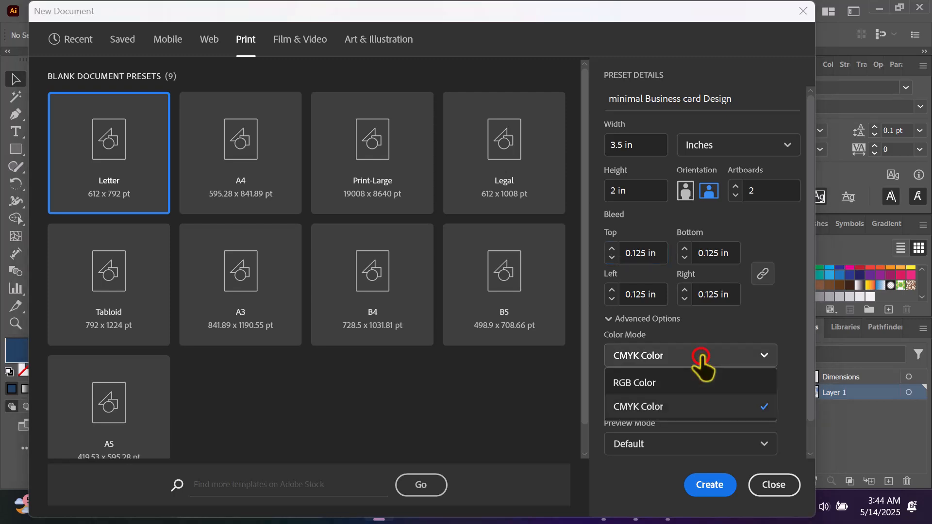
left_click(626, 383)
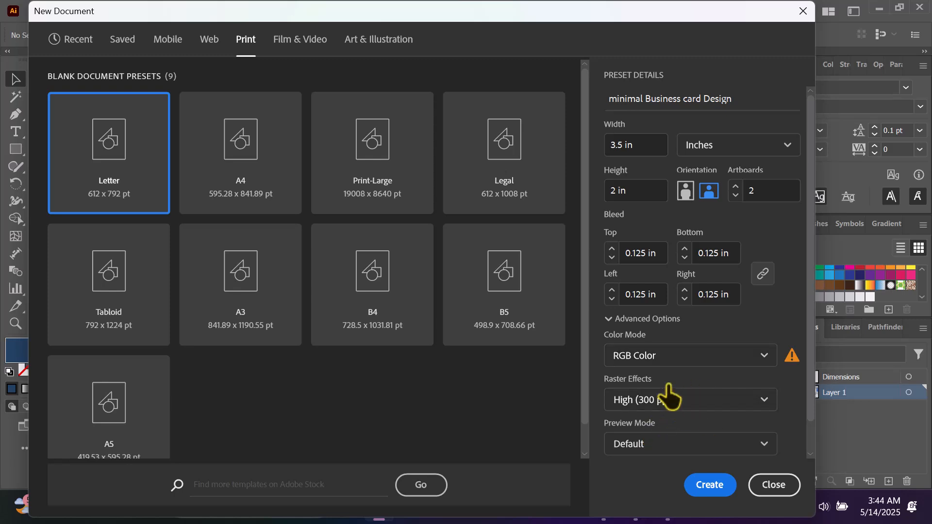
scroll(696, 403, "down", 1)
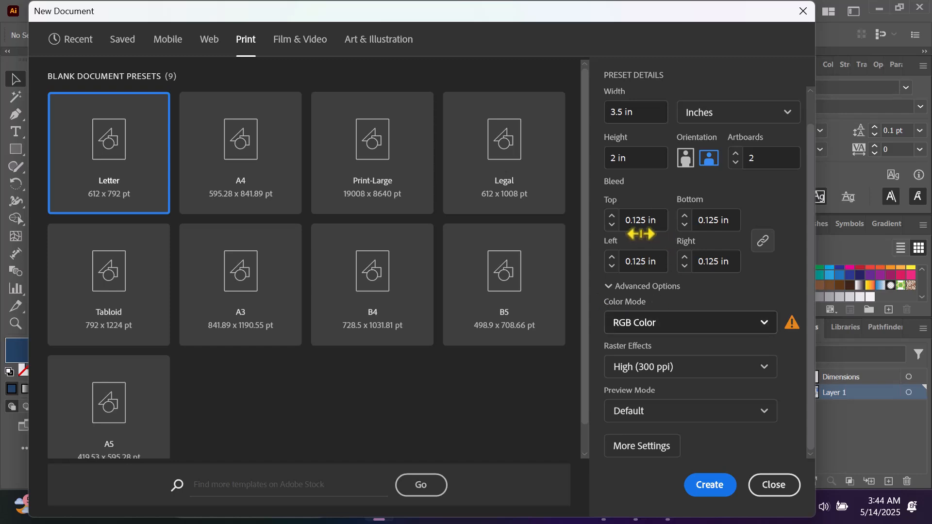
scroll(671, 241, "up", 2)
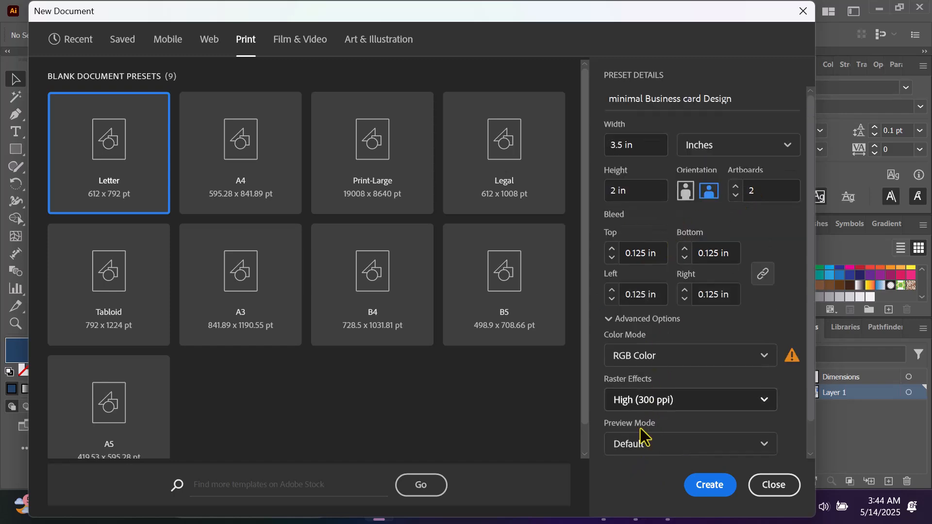
scroll(648, 444, "down", 2)
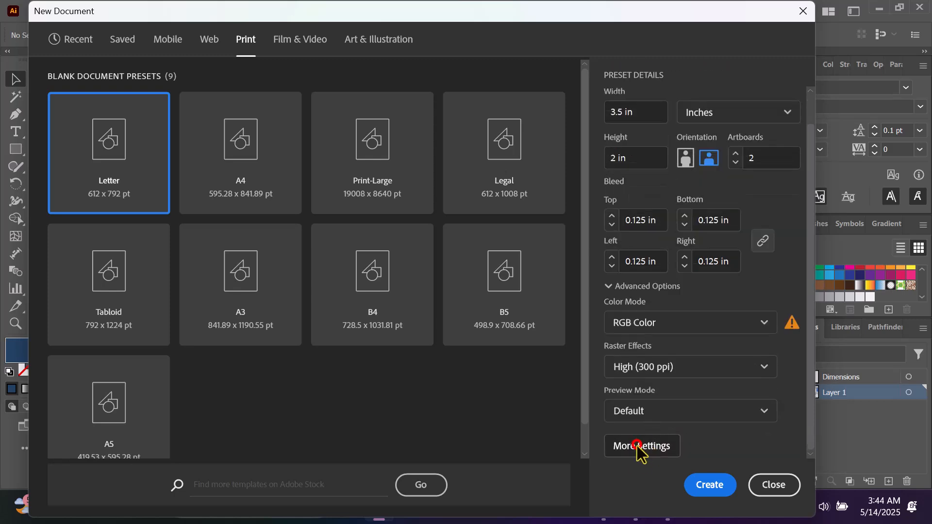
Arrange the artboards in a single column and create the document
left_click(638, 445)
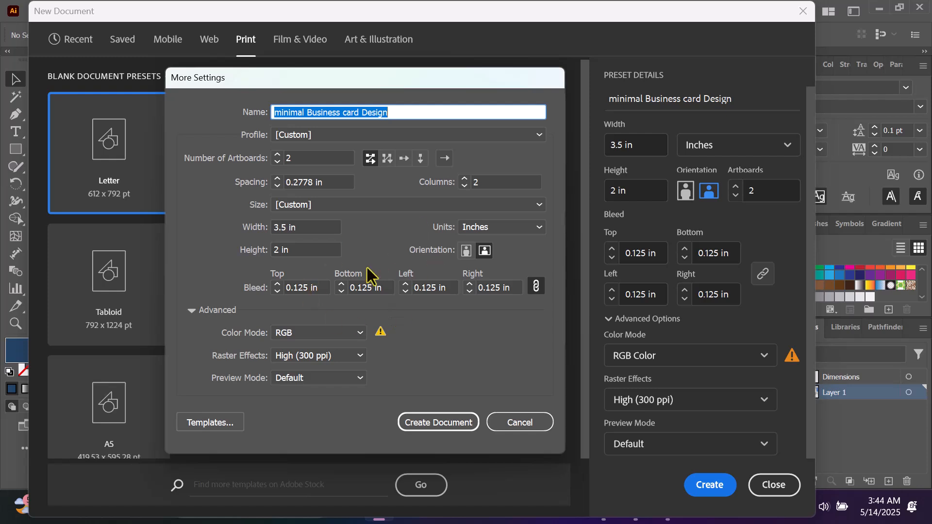
left_click(420, 160)
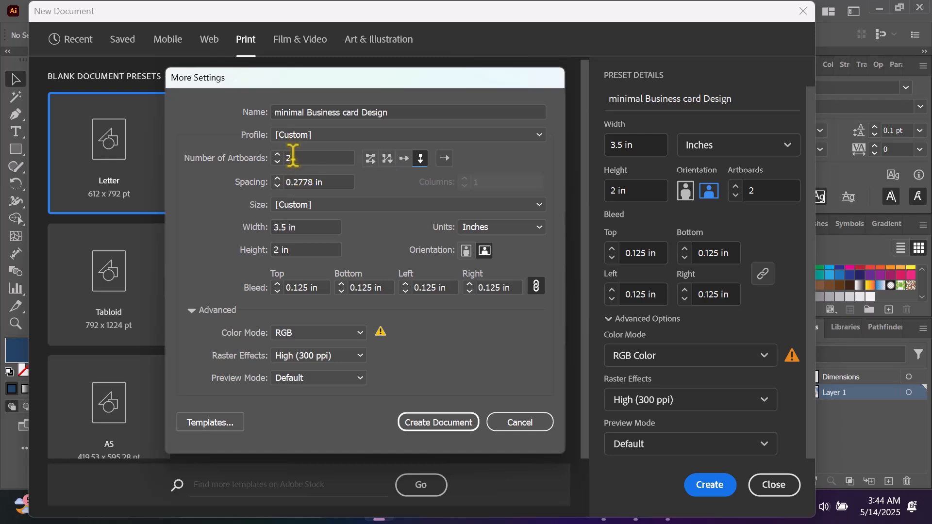
left_click(451, 416)
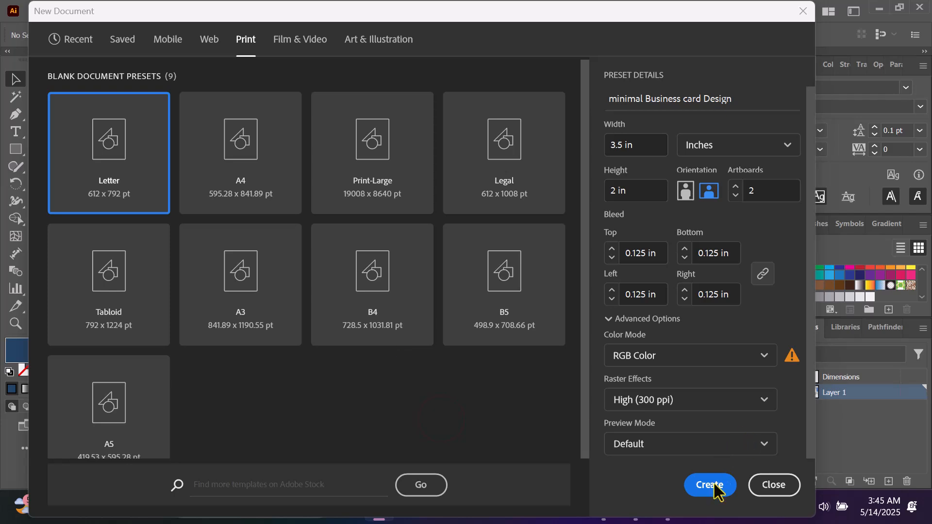
left_click(719, 481)
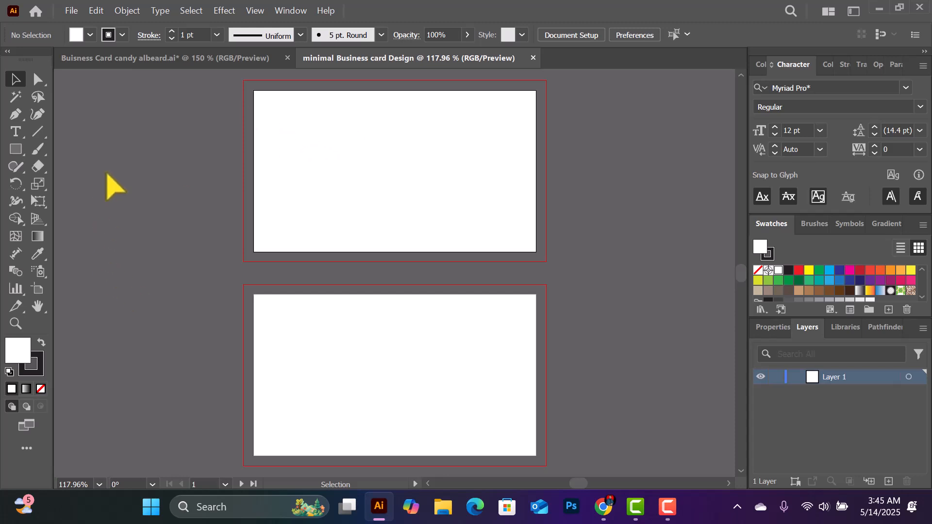
Draw a white rectangle over the whole top artboard out to the bleed edge
left_click(19, 158)
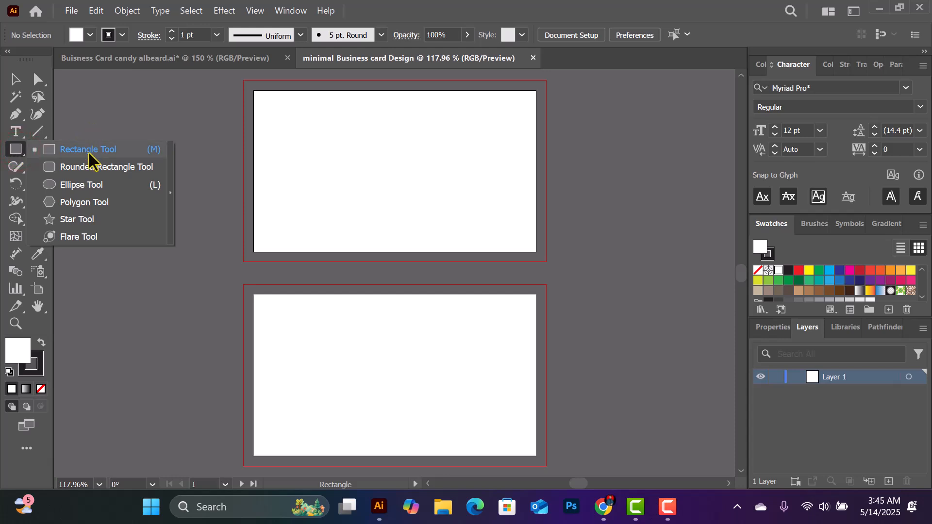
left_click(91, 150)
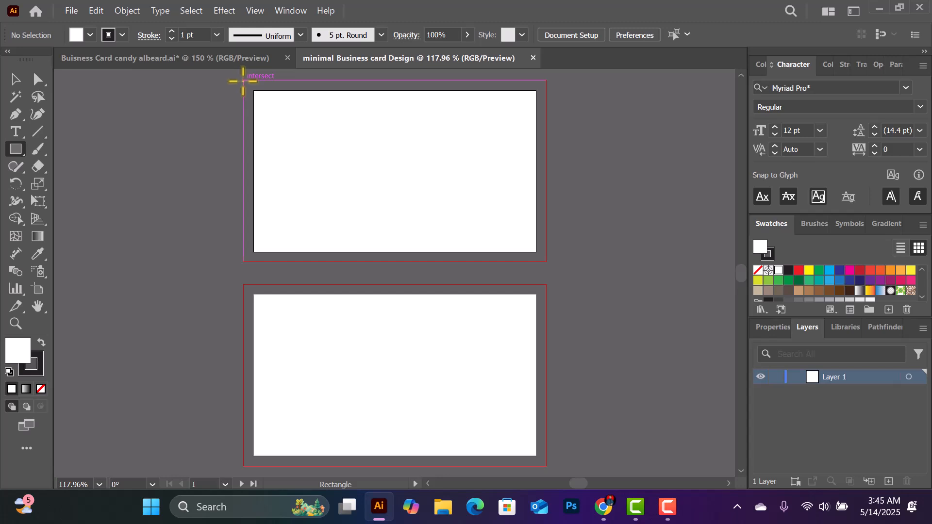
mouse_move(243, 81)
left_mouse_down()
mouse_move(443, 210)
mouse_move(547, 261)
left_mouse_up()
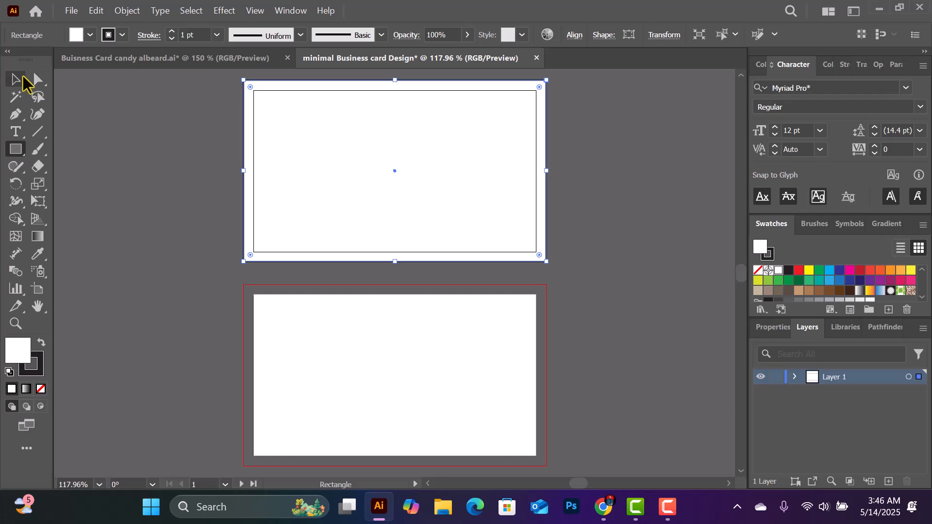
left_click(15, 79)
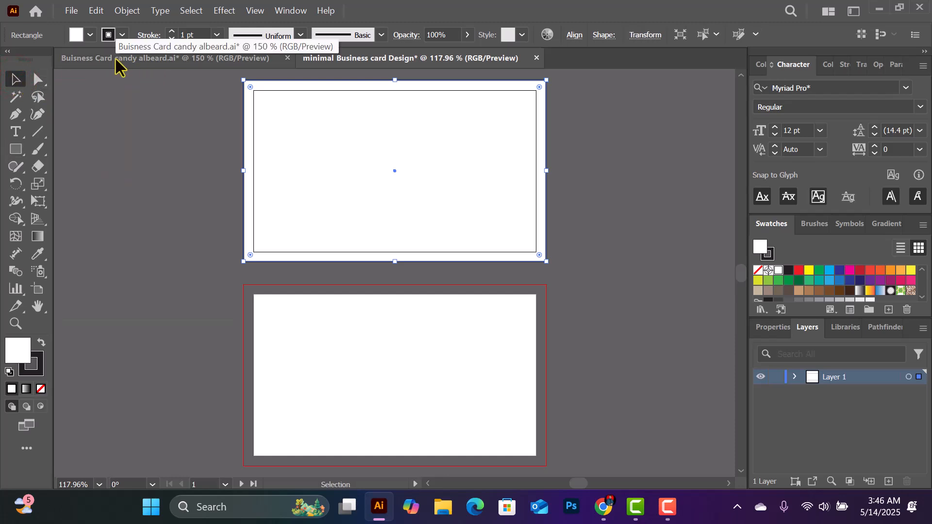
Drag the vertical Liceria Dental Care logo from the reference file into the new document
left_click(115, 59)
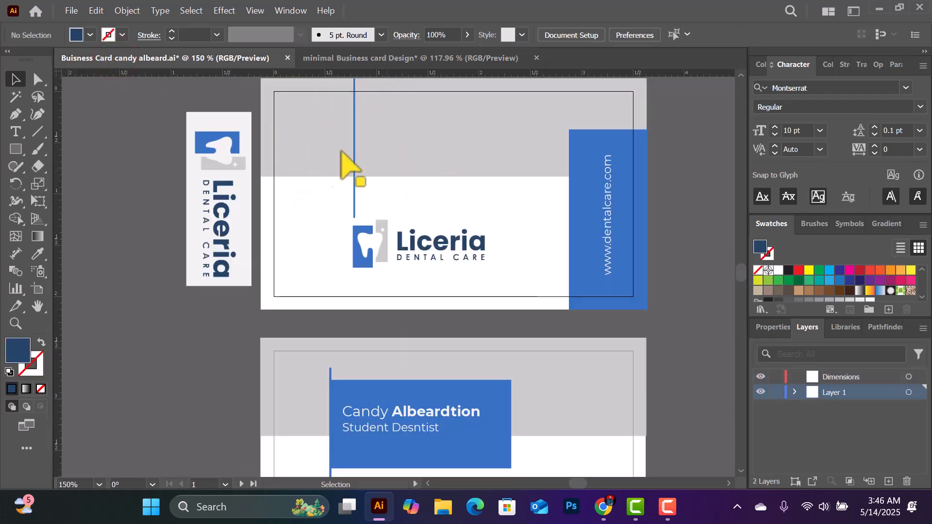
left_click(205, 343)
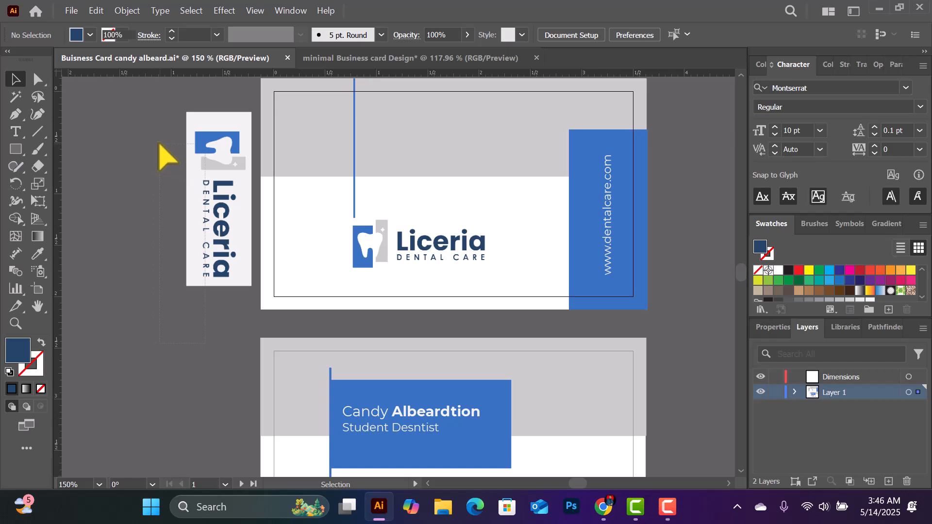
left_click_drag(159, 143, 160, 144)
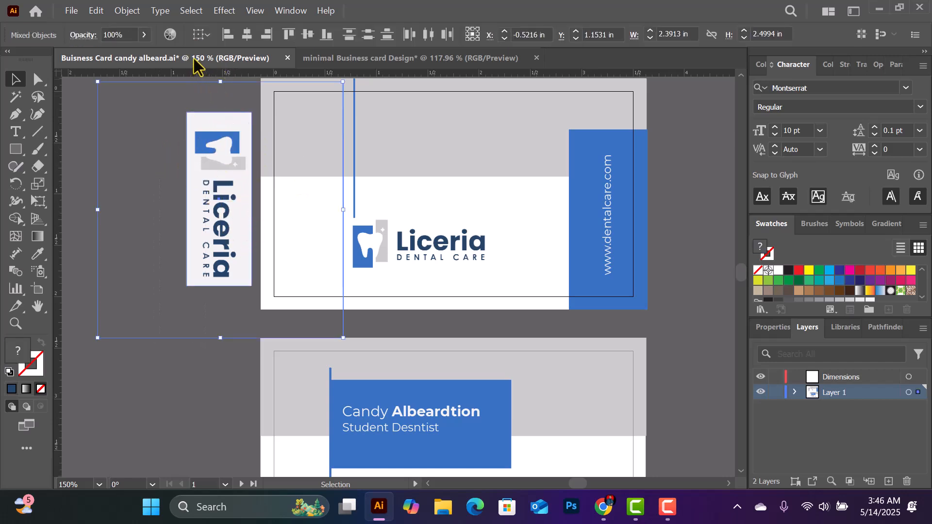
left_click_drag(194, 61, 286, 223)
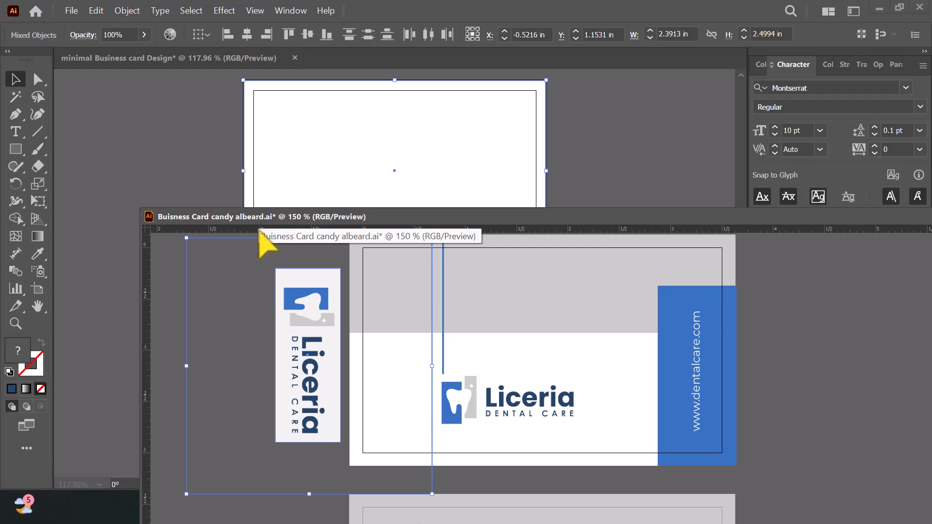
left_click_drag(317, 311, 395, 83)
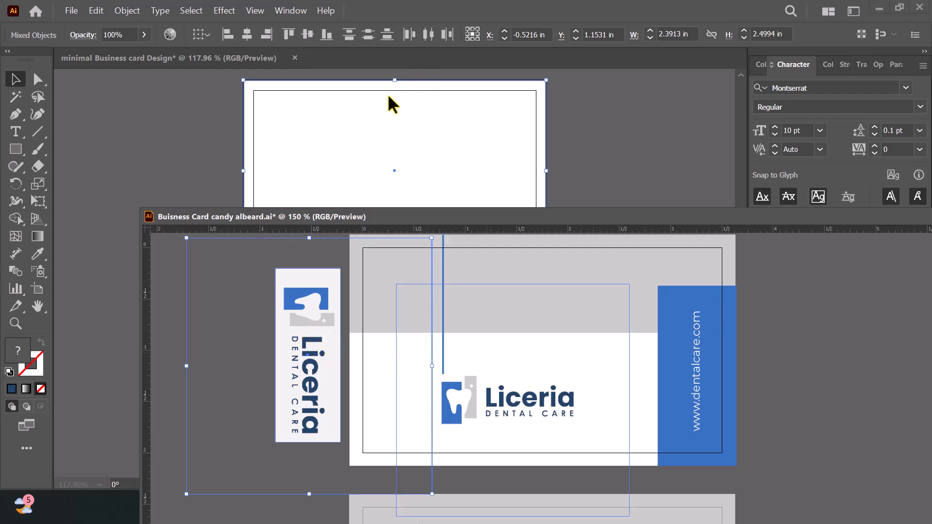
left_click_drag(303, 315, 229, 157)
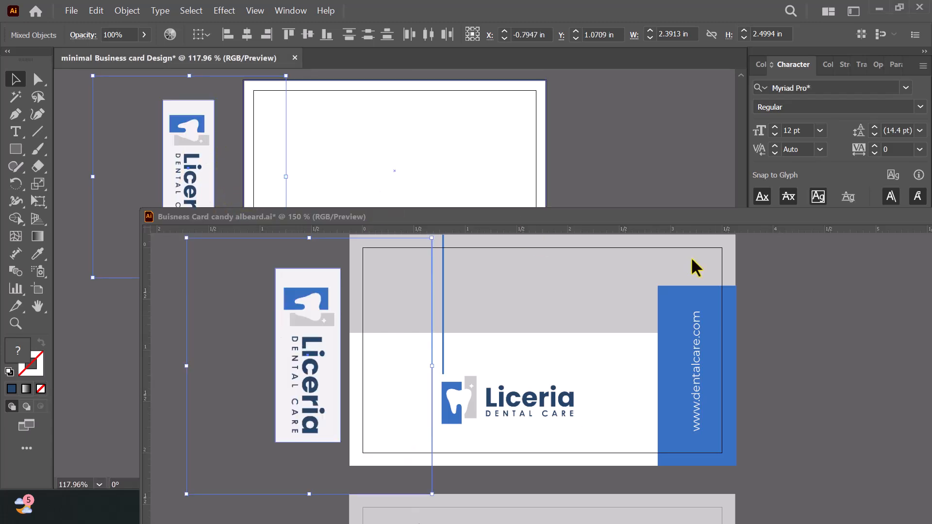
left_click_drag(675, 215, 515, 59)
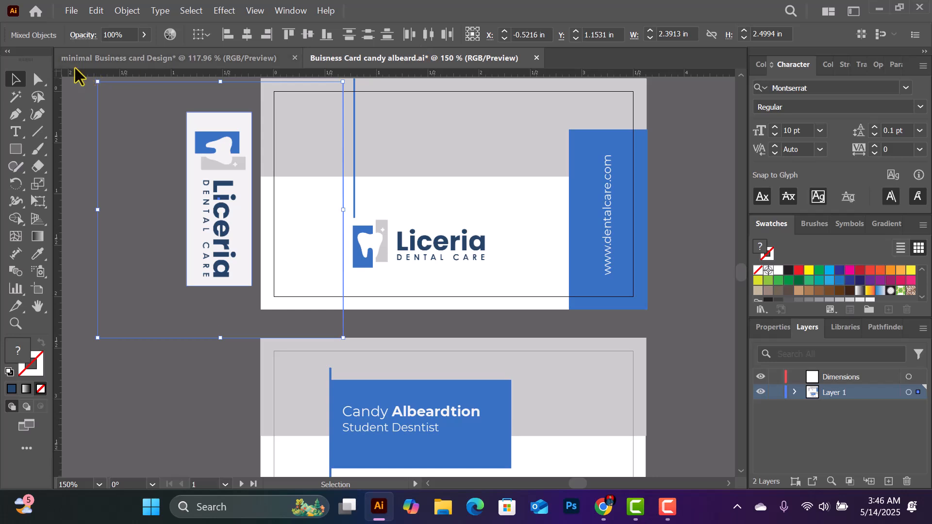
left_click_drag(146, 65, 215, 136)
Zoom in and pan so the top artboard is centred beside the placed logo
scroll(516, 183, "up", 1)
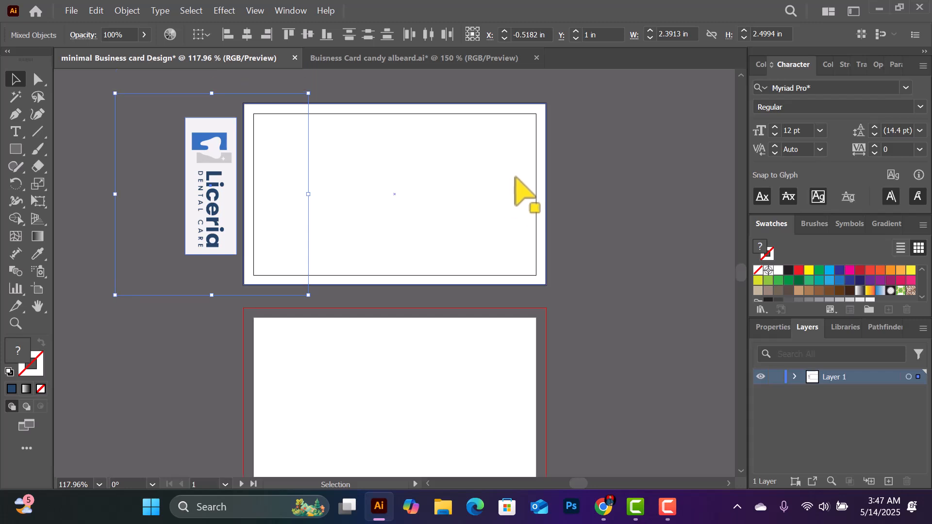
key("ctrl+equal")
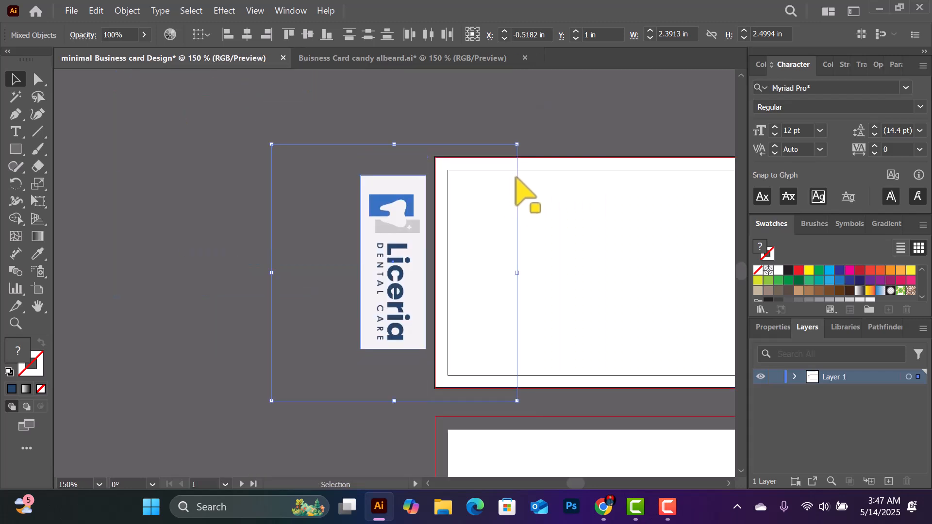
key("space")
left_click_drag(645, 223, 446, 238)
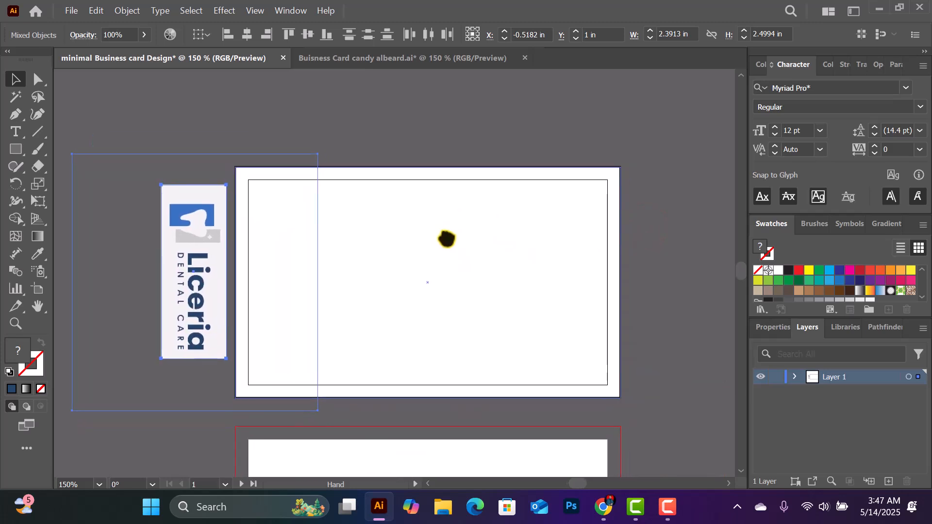
left_click(645, 155)
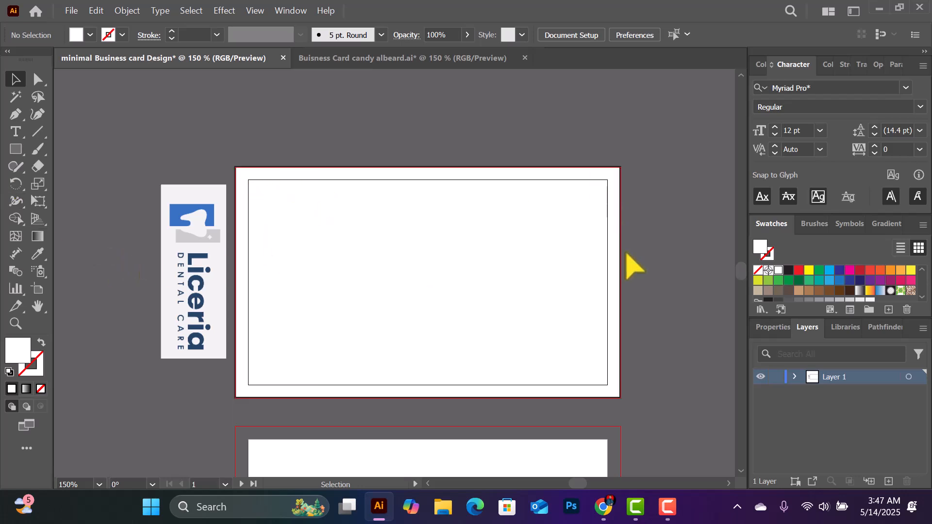
Sample the logo card's light grey and draw a grey band across the top artboard's upper part
left_click(38, 253)
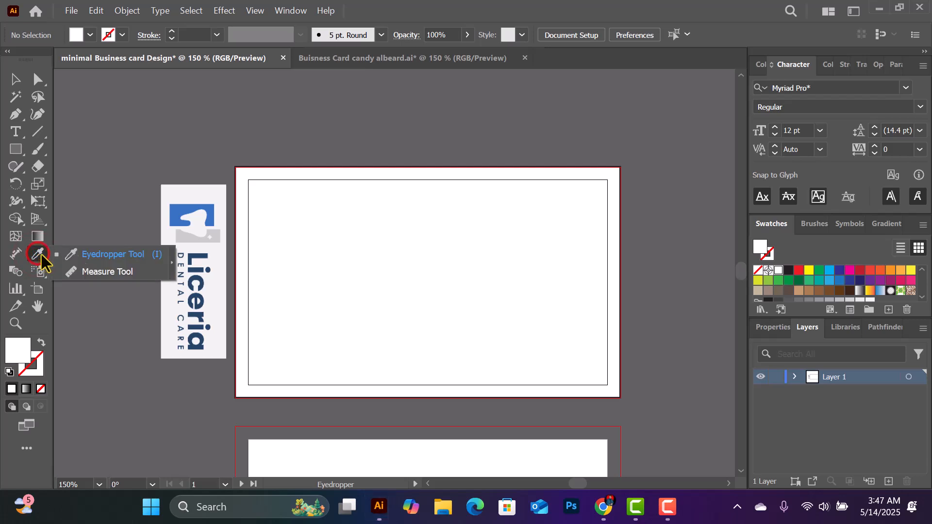
left_click(91, 253)
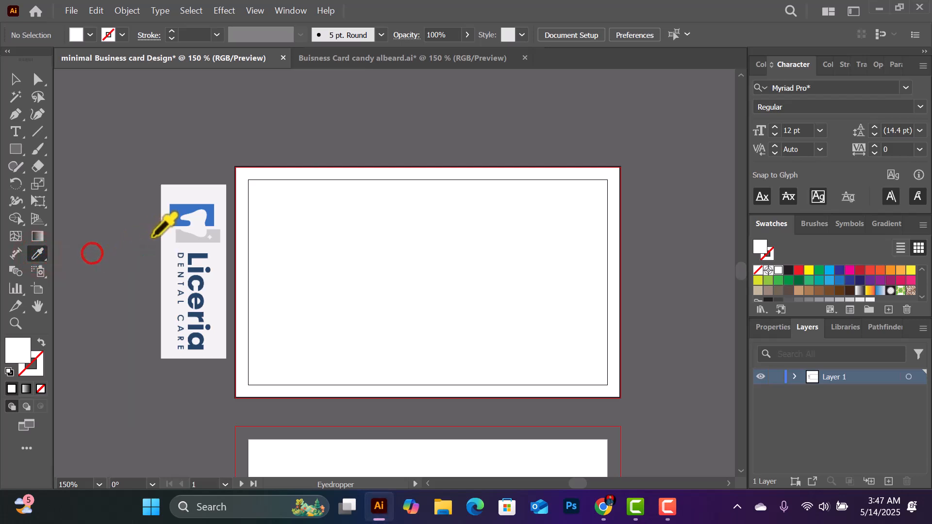
left_click(215, 236)
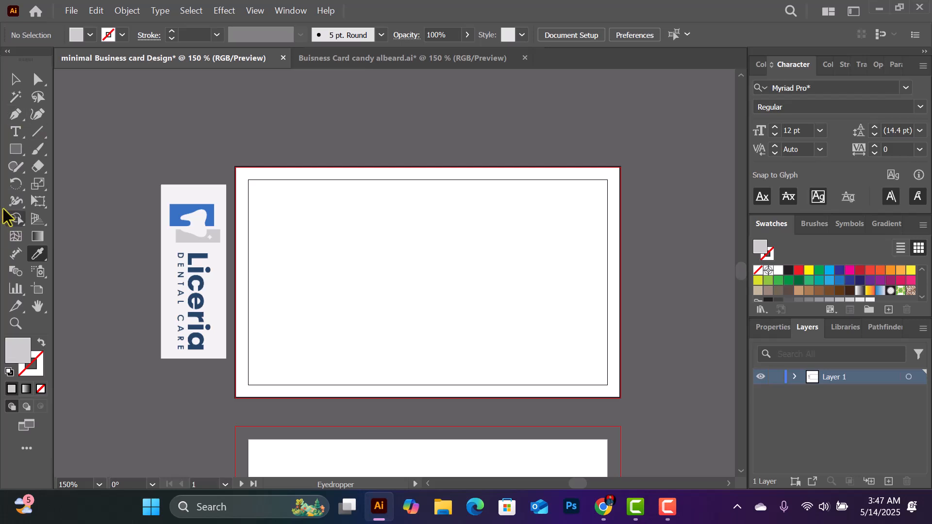
left_click(17, 149)
left_click(74, 150)
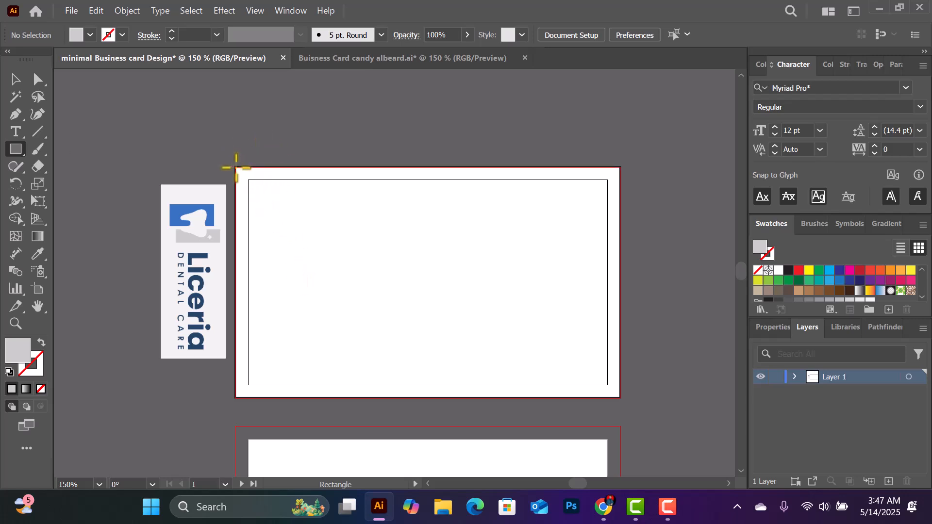
mouse_move(236, 167)
left_mouse_down()
mouse_move(357, 224)
mouse_move(591, 258)
mouse_move(612, 270)
mouse_move(616, 291)
mouse_move(615, 280)
mouse_move(615, 296)
mouse_move(589, 293)
mouse_move(624, 293)
mouse_move(620, 332)
mouse_move(620, 277)
mouse_move(629, 280)
mouse_move(620, 270)
left_mouse_up()
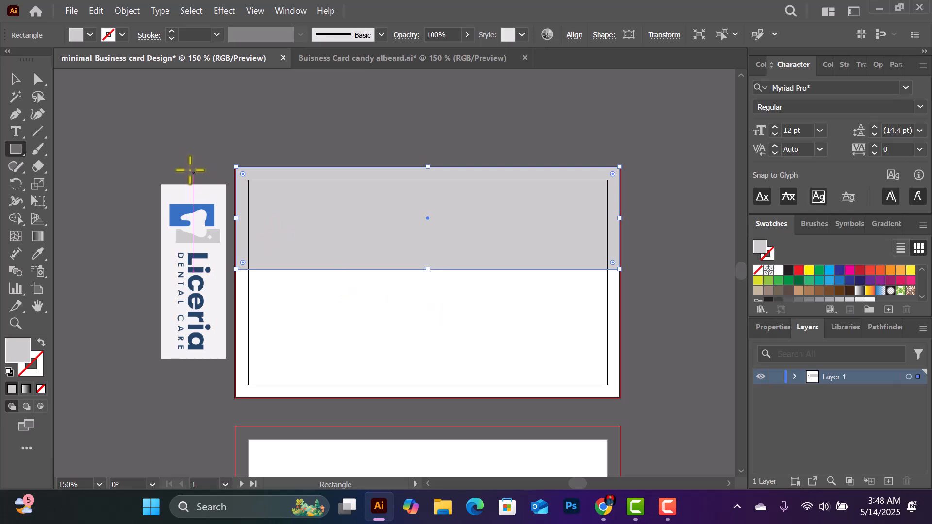
left_click(15, 79)
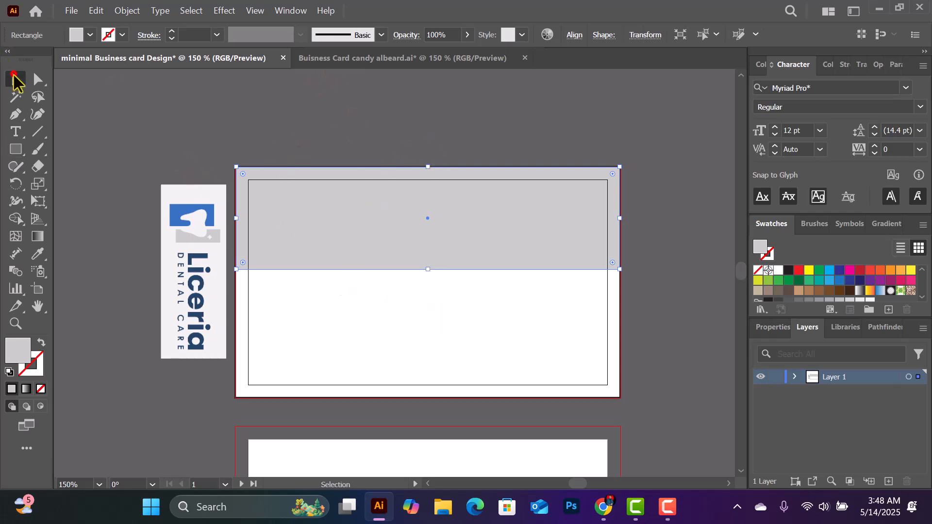
left_click(643, 178)
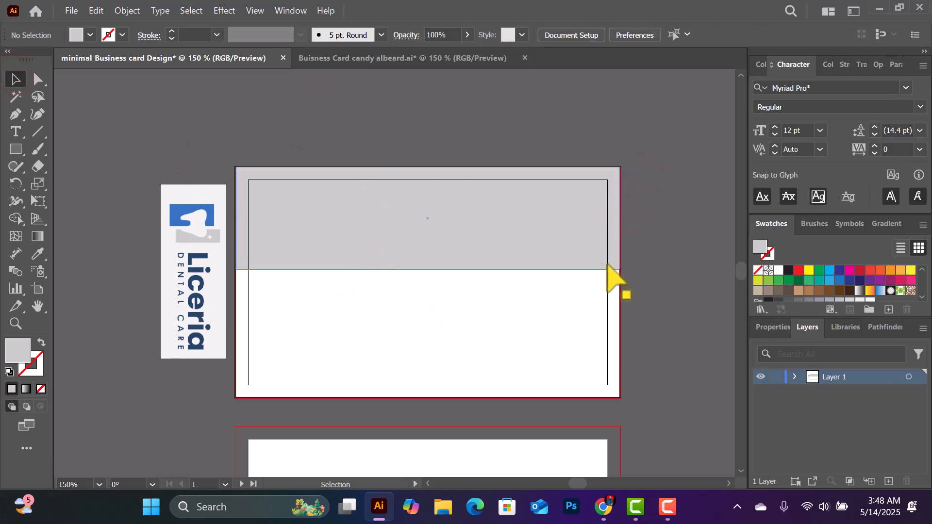
left_click(535, 211)
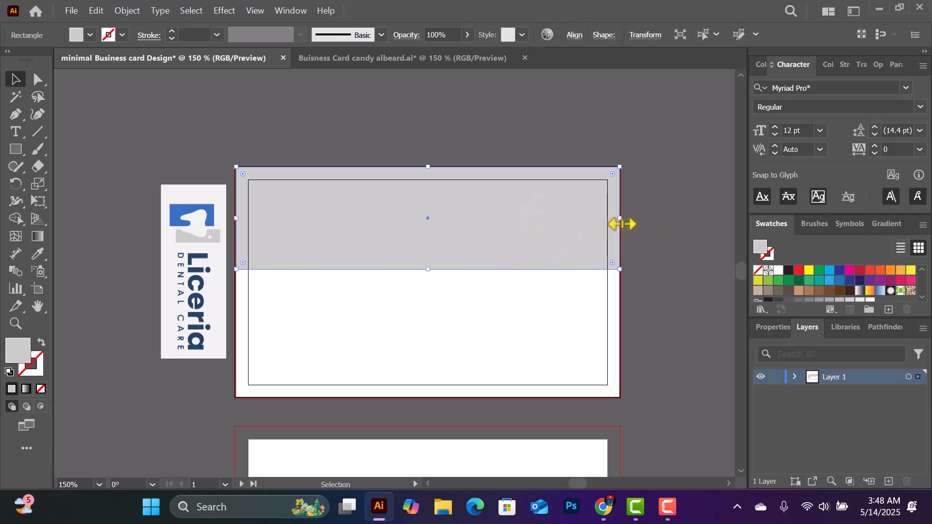
left_click_drag(622, 218, 621, 218)
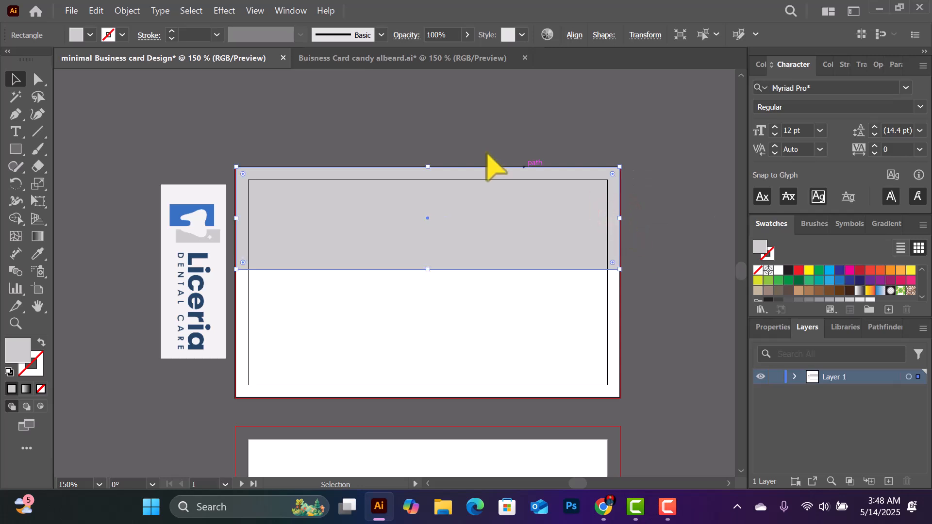
mouse_move(428, 167)
left_mouse_down()
mouse_move(433, 152)
mouse_move(434, 170)
left_mouse_up()
mouse_move(236, 221)
left_mouse_down()
mouse_move(275, 219)
mouse_move(237, 221)
left_mouse_up()
left_click(625, 118)
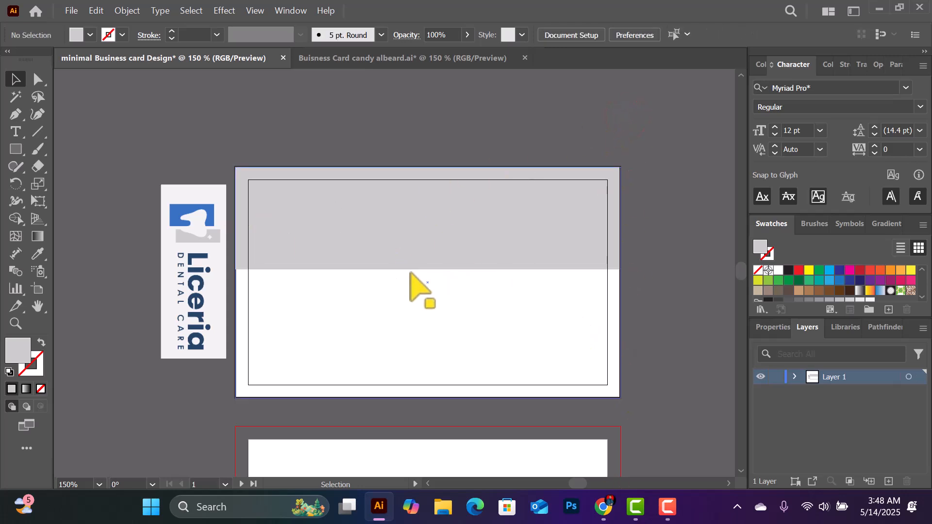
left_click(435, 247)
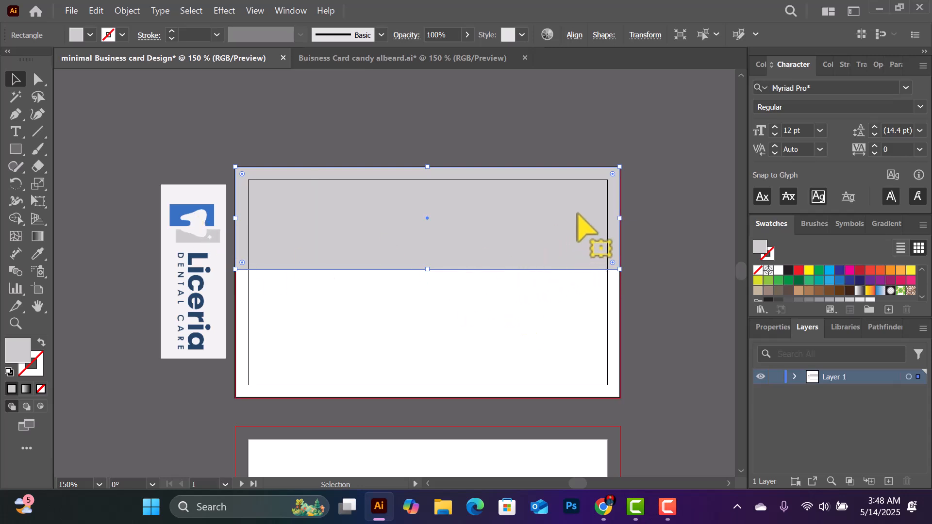
left_click(401, 59)
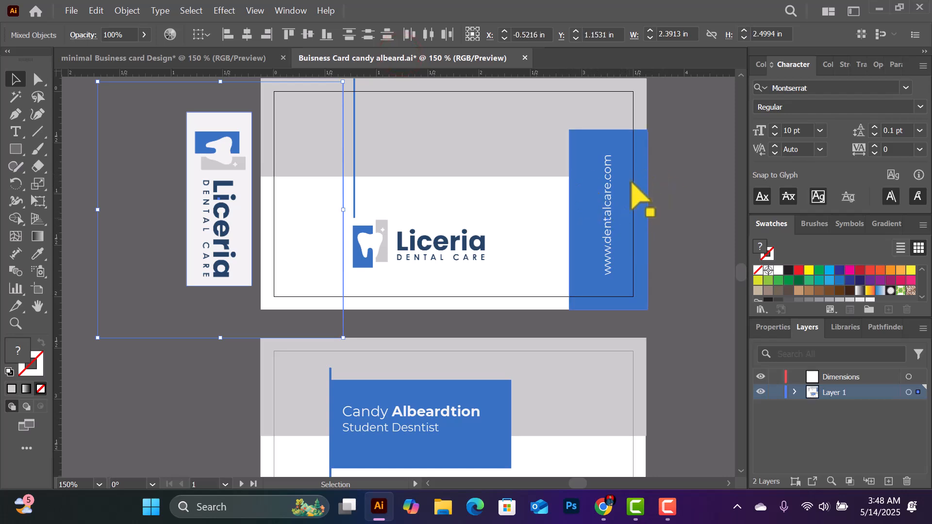
left_click(471, 195)
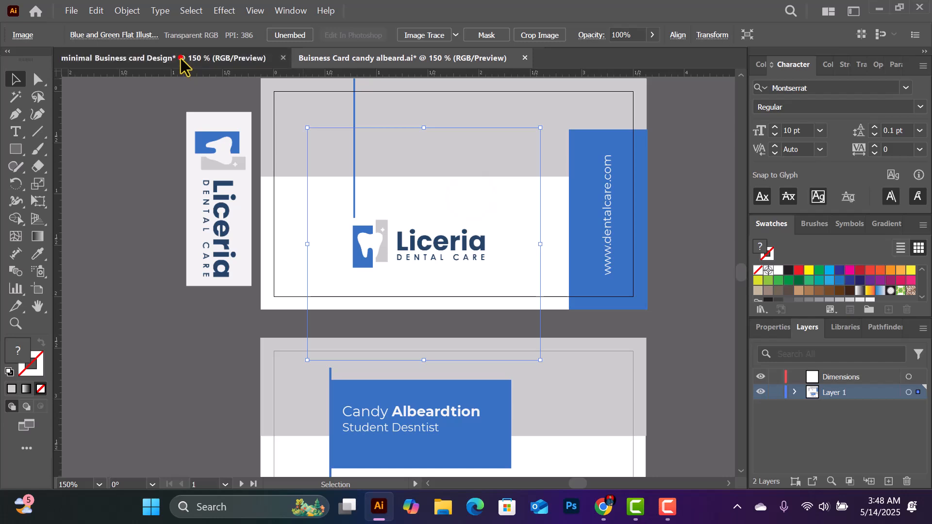
left_click(180, 58)
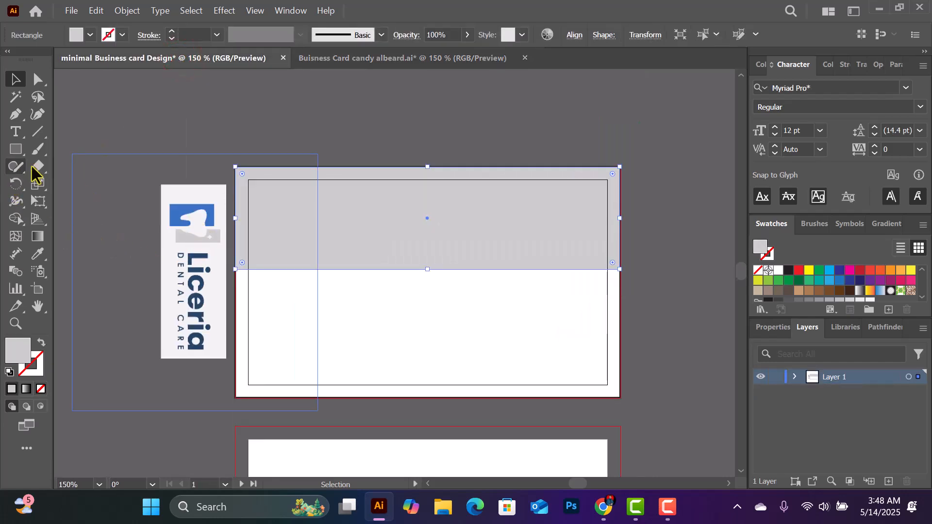
left_click(37, 253)
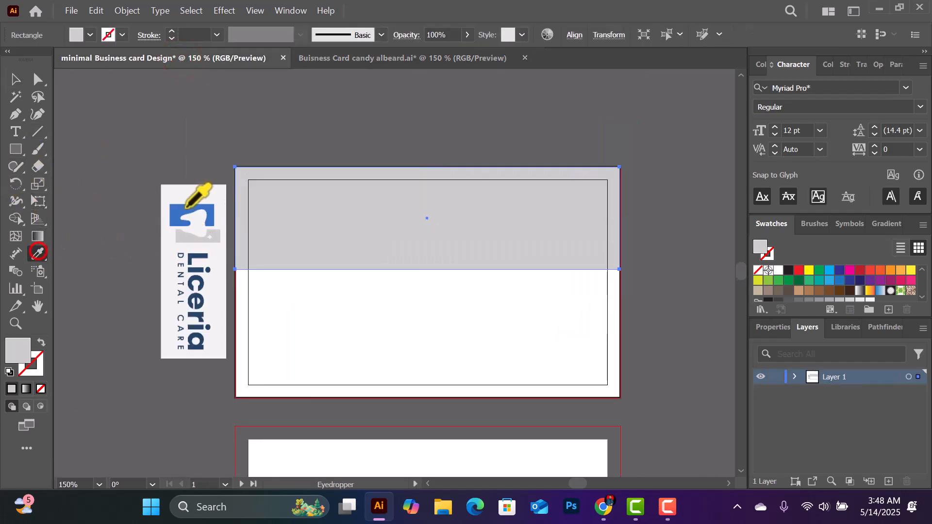
Undo the blue fill so the top band is light grey again
left_click(212, 208)
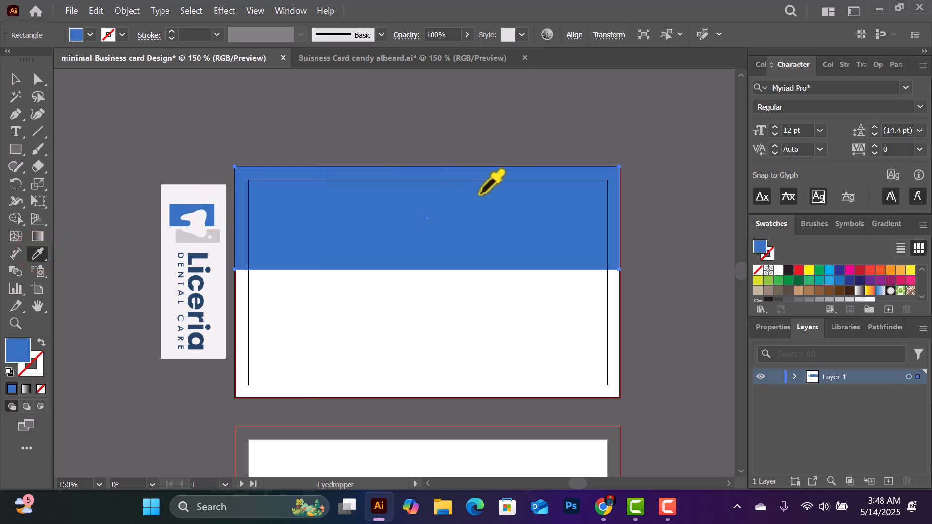
key("ctrl")
key("ctrl+z")
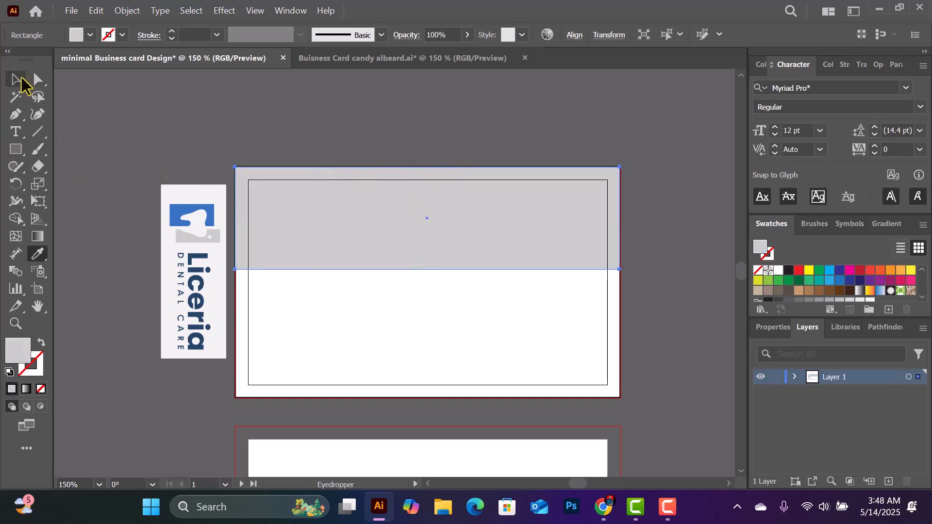
left_click(15, 78)
left_click(205, 130)
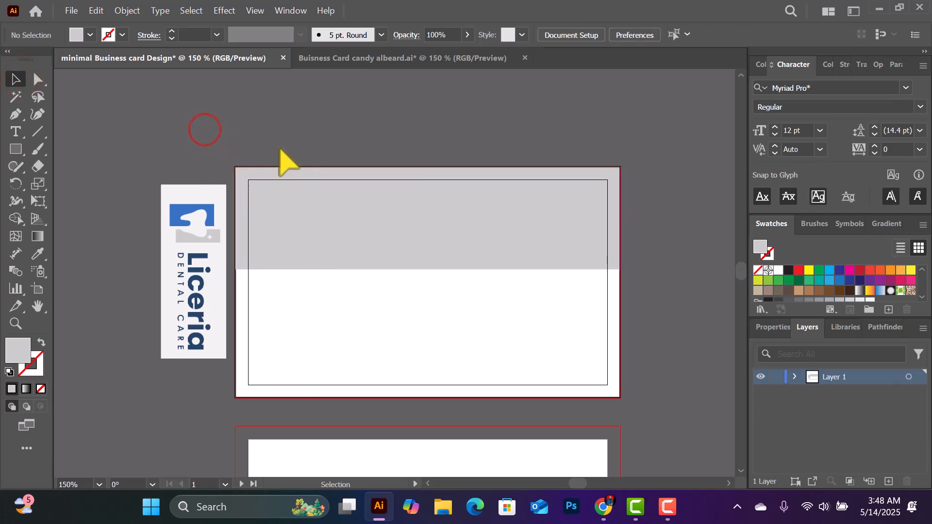
Sample the logo blue, then show the grey band's Transform values (3.7423 × 0.9976 in)
left_click(37, 252)
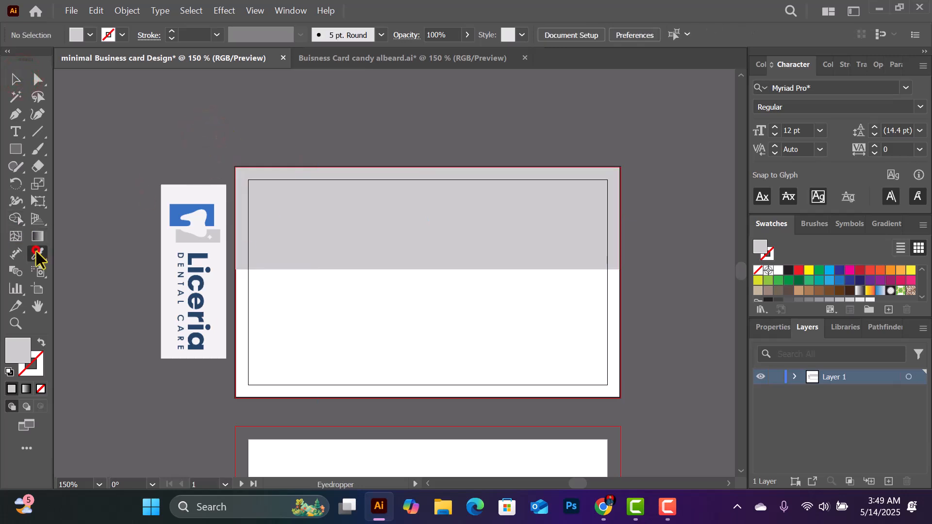
left_click(209, 215)
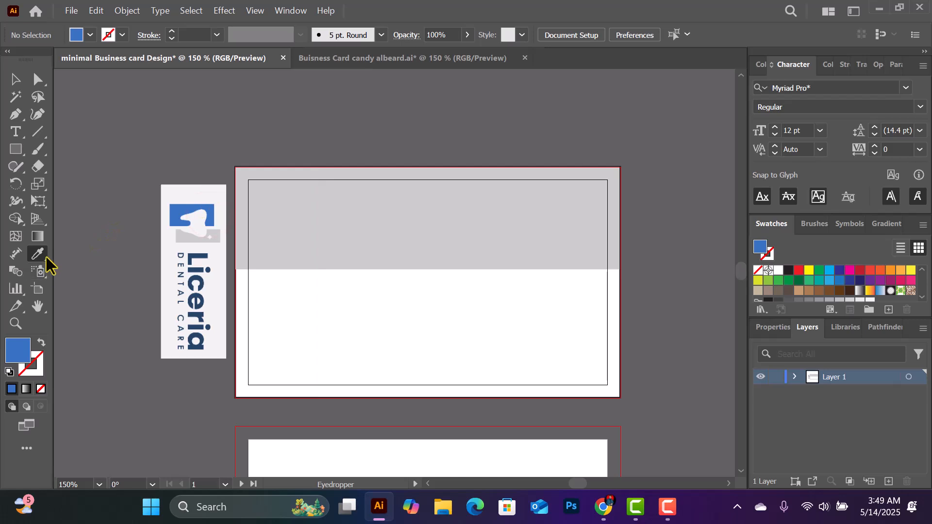
left_click(15, 149)
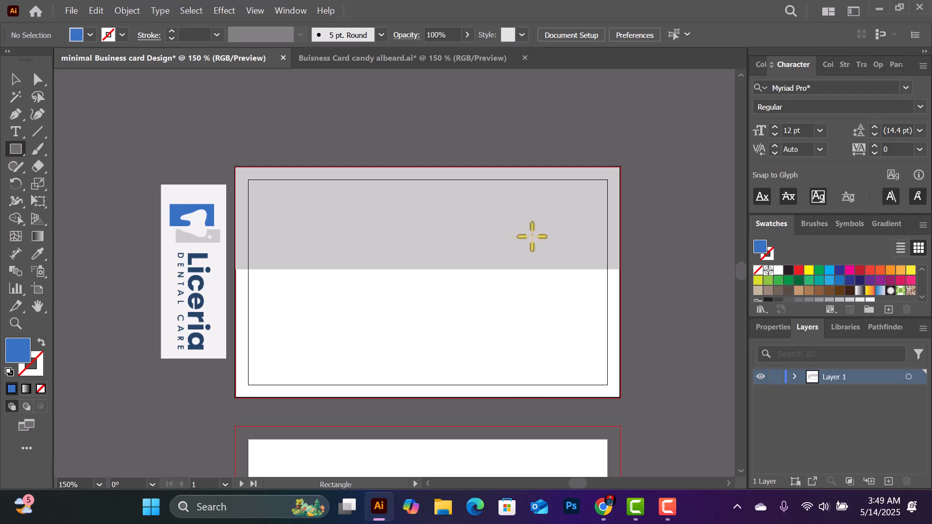
left_click(16, 79)
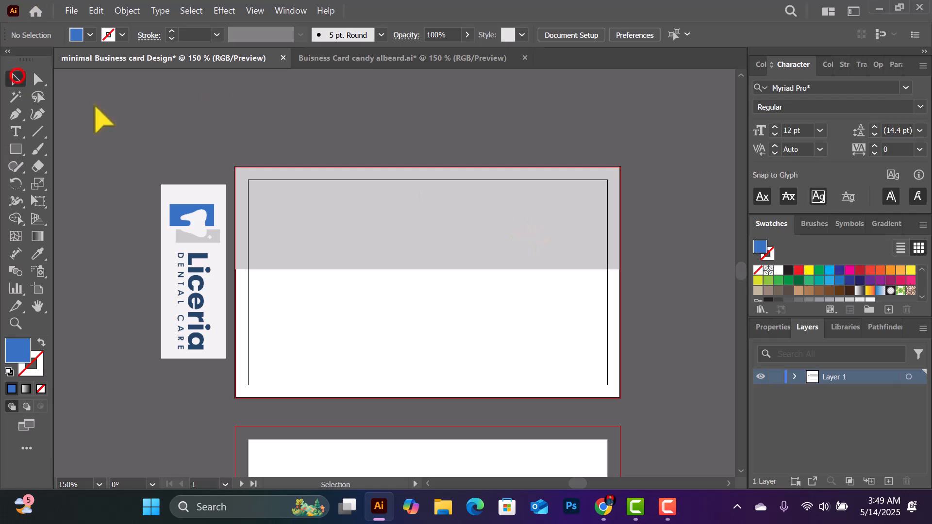
left_click(454, 231)
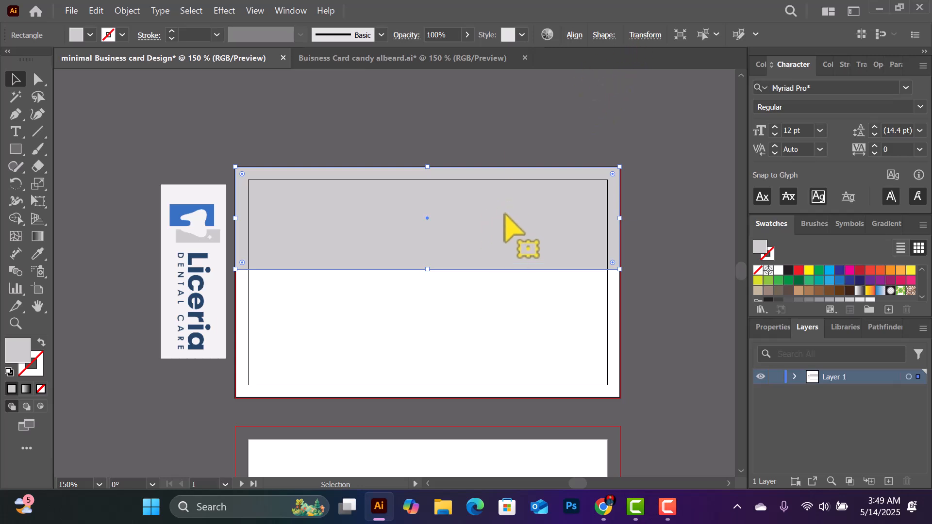
left_click(647, 35)
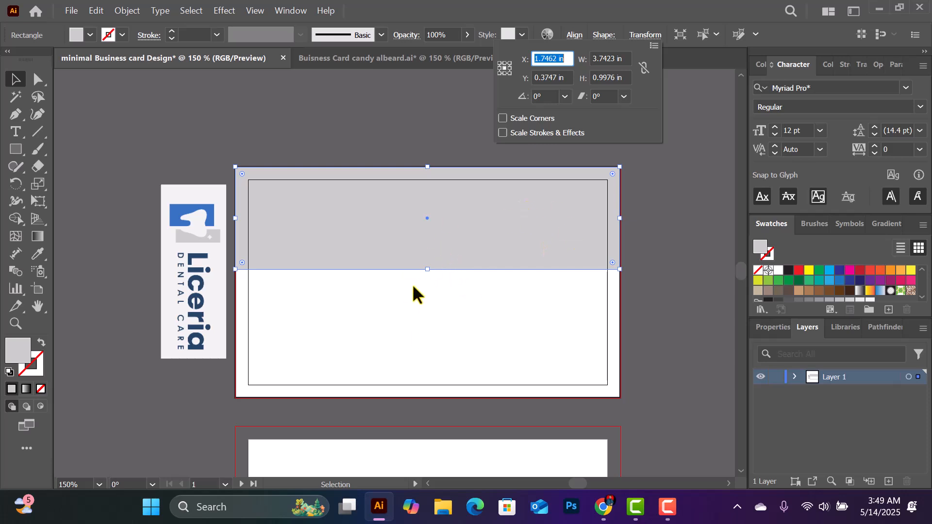
Adjust the grey band's bottom edge so the band is about 1 in tall
left_click(379, 303)
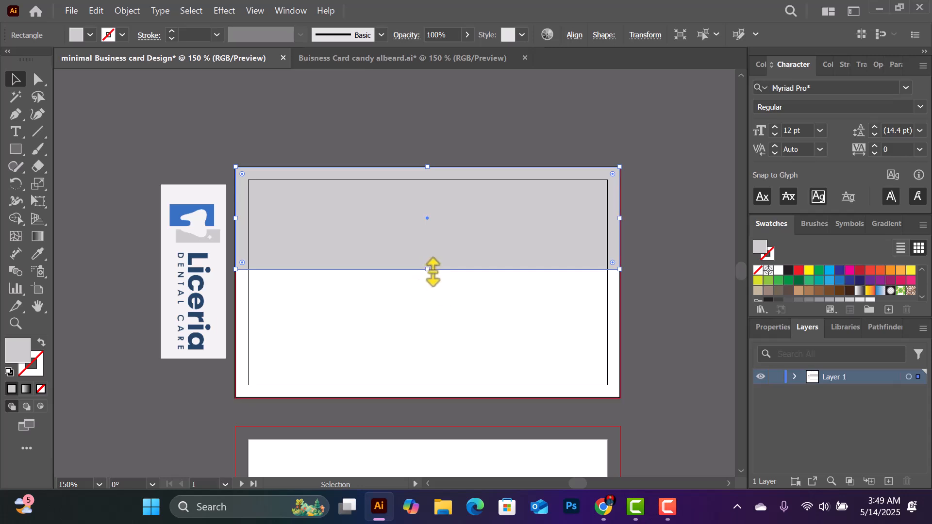
left_click_drag(432, 271, 429, 265)
left_click(672, 207)
left_click(446, 238)
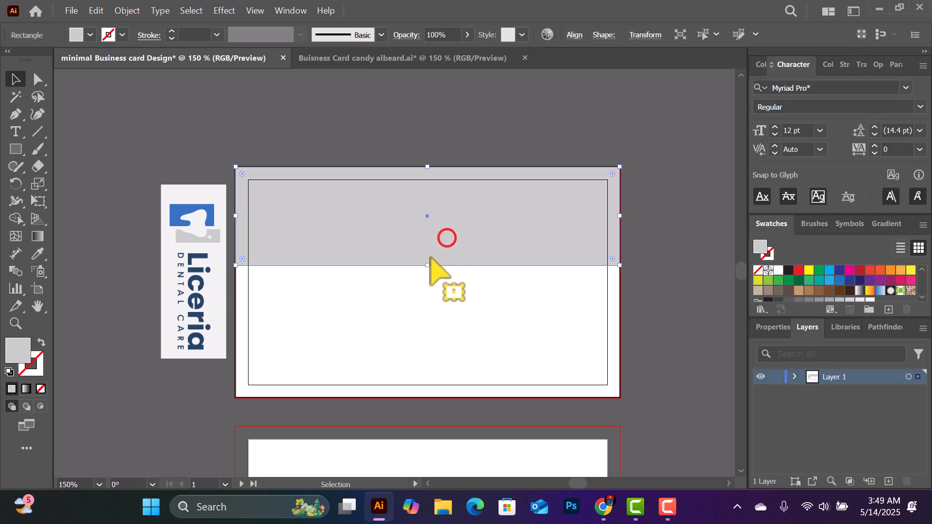
left_click_drag(429, 265, 428, 270)
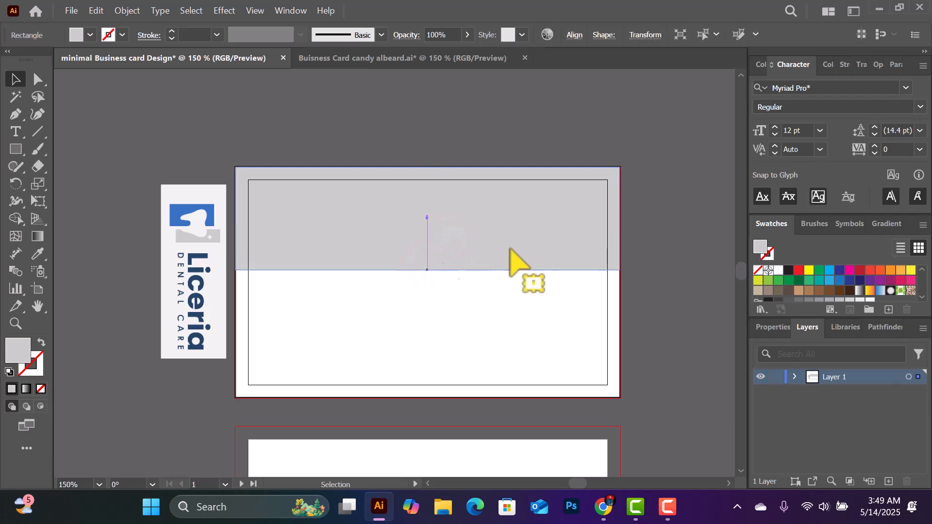
left_click(655, 201)
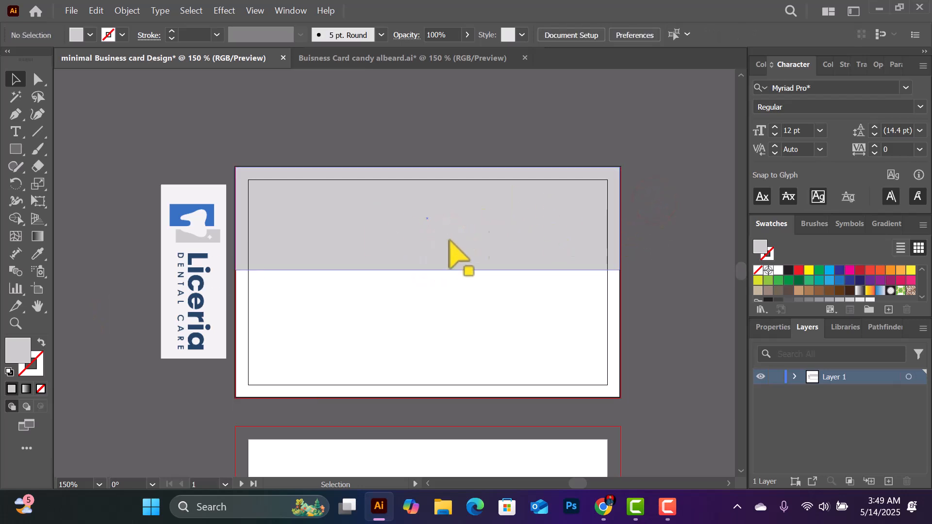
Sample the logo blue and draw a rectangle down the card's right edge
left_click(16, 149)
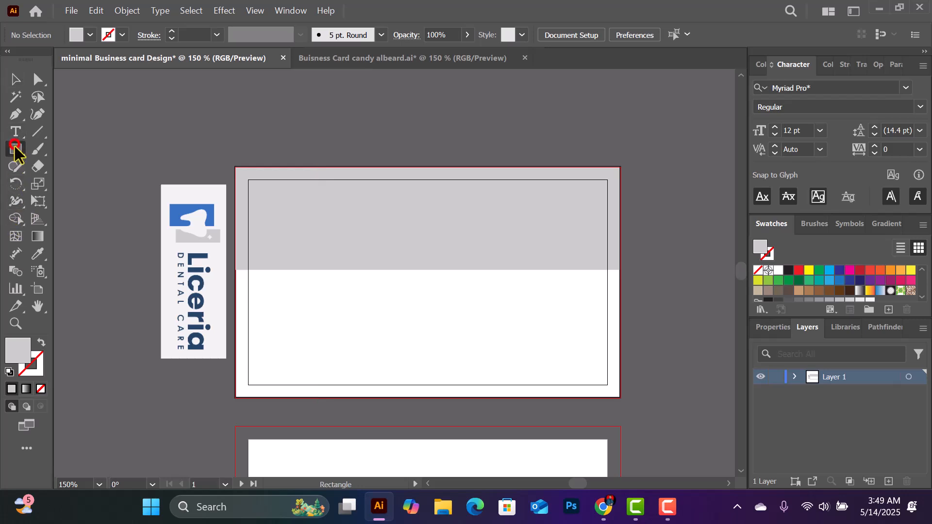
left_click(80, 152)
left_click(37, 253)
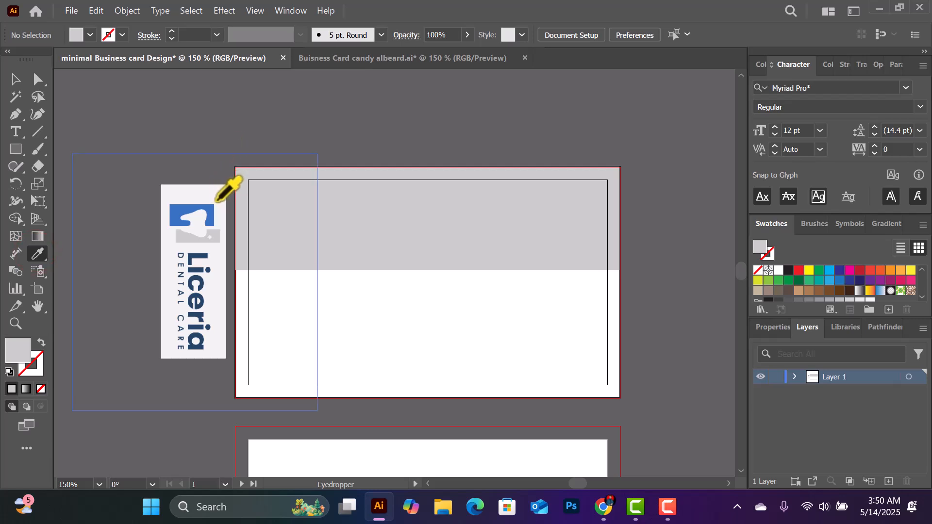
left_click(211, 212)
left_click(16, 149)
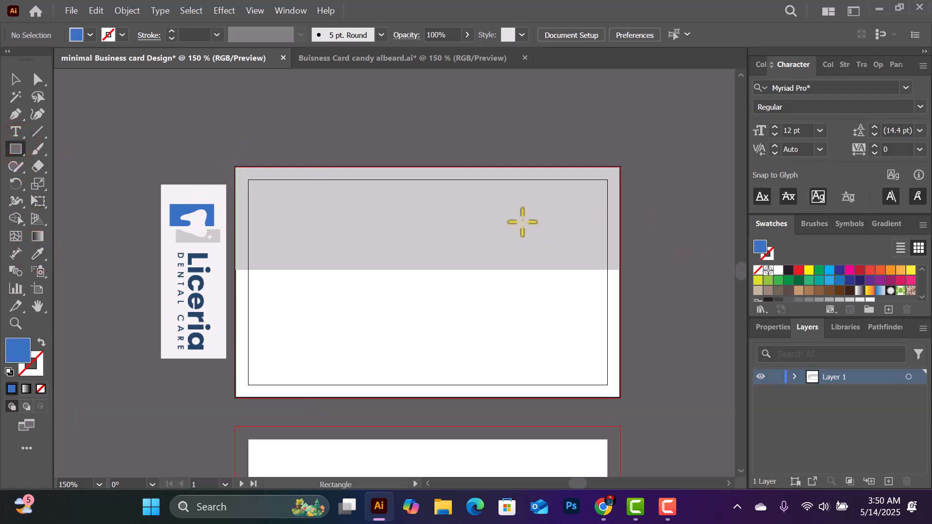
left_click_drag(522, 220, 619, 400)
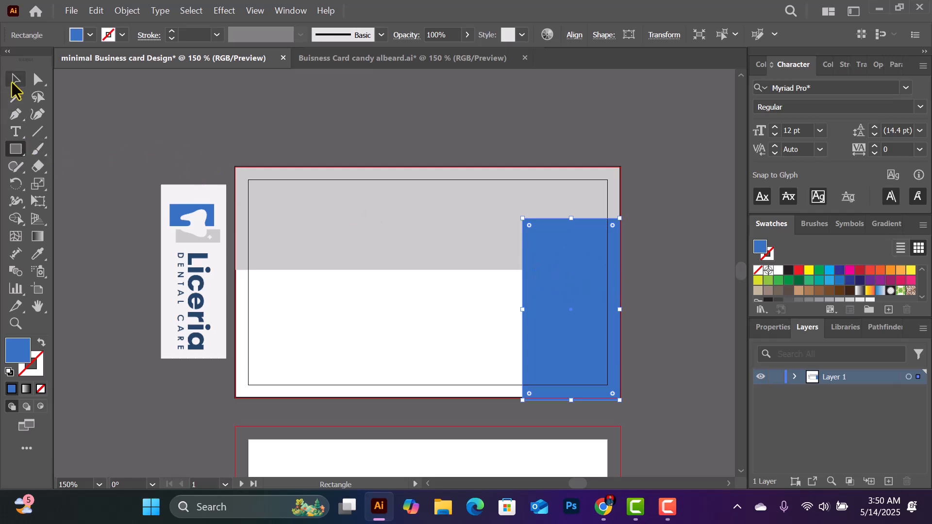
Lower the blue panel's top edge to just below the grey band's top
left_click(13, 80)
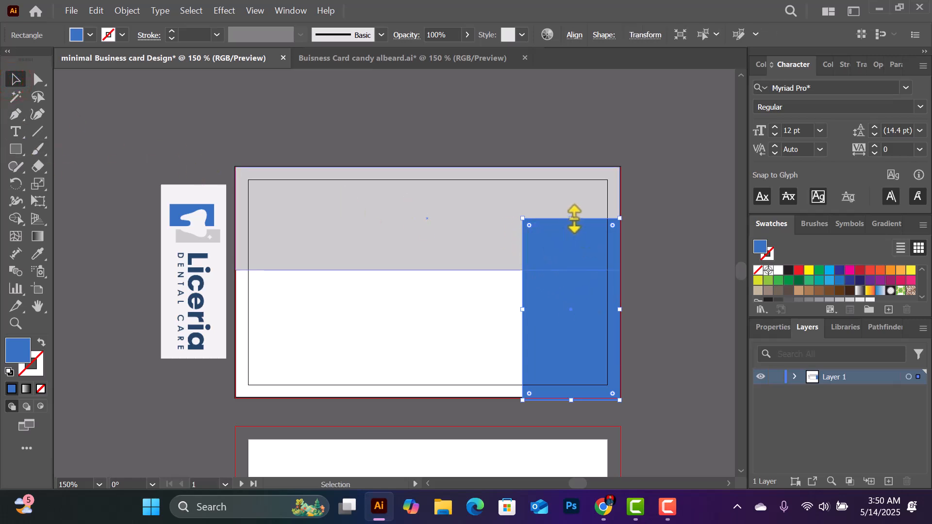
left_click_drag(574, 218, 575, 224)
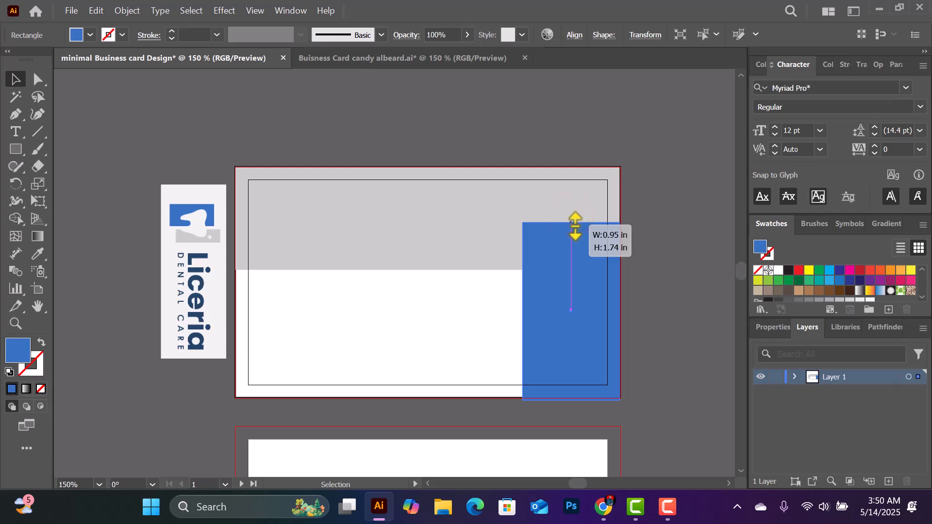
left_click_drag(571, 222, 575, 224)
left_click(673, 225)
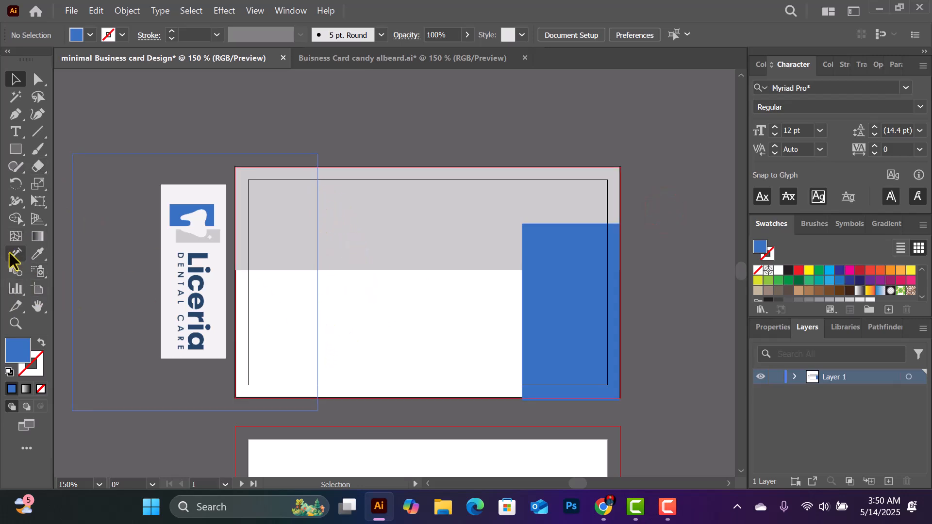
left_click(16, 150)
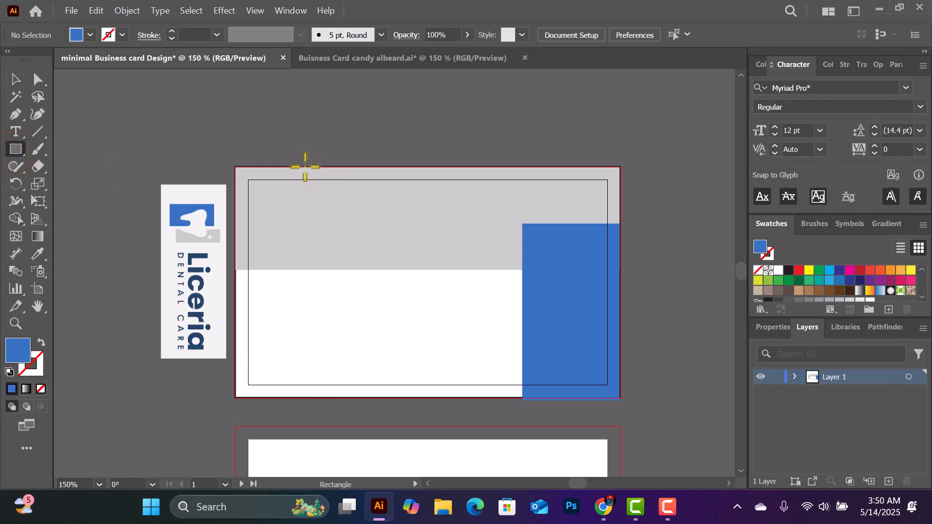
Draw a thin blue vertical bar from the card's top edge into the white area
left_click_drag(305, 167, 307, 315)
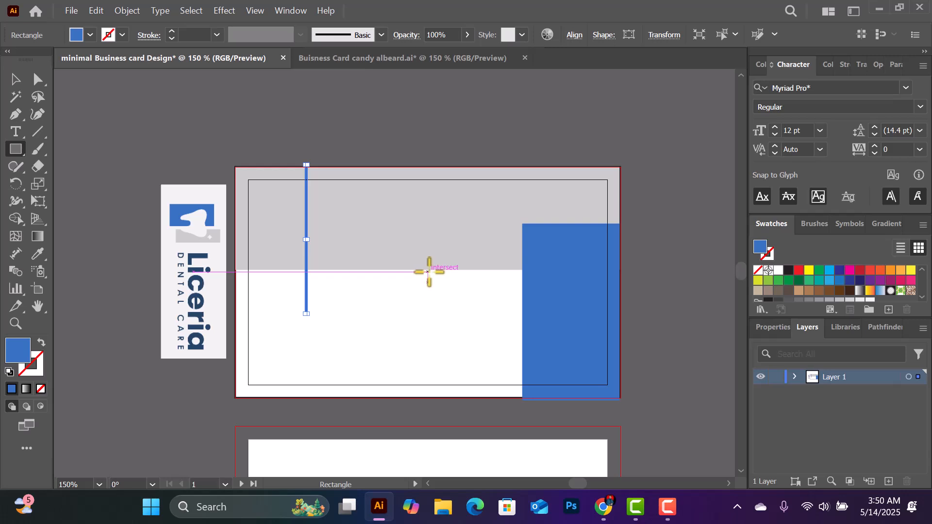
scroll(429, 271, "down", 2)
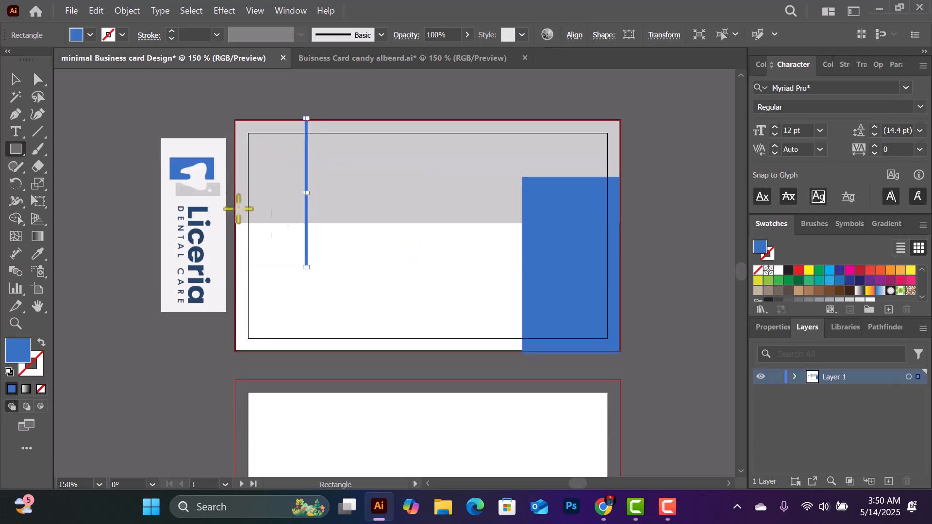
left_click(15, 79)
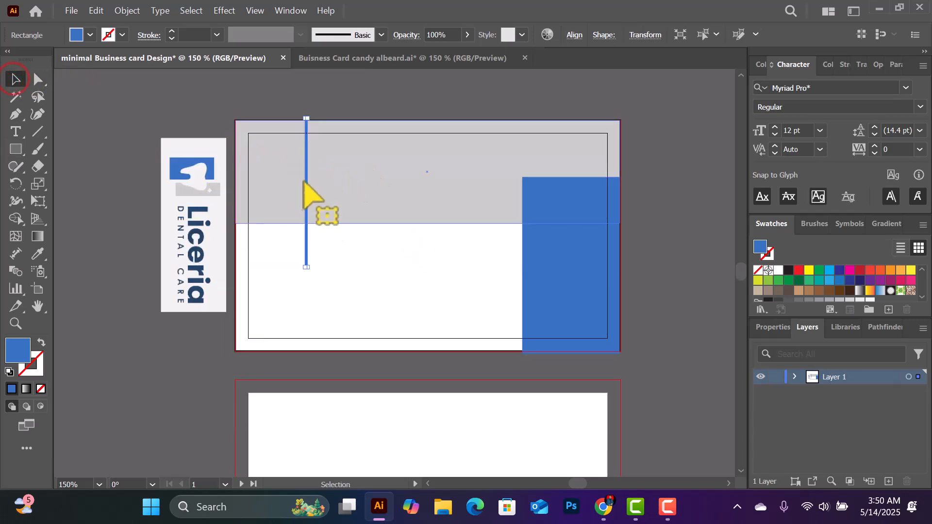
left_click(306, 250)
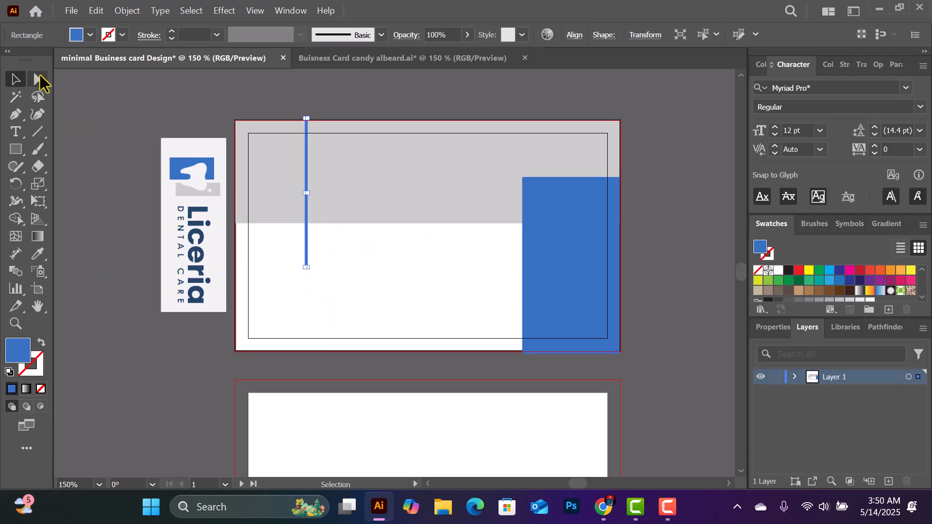
Try reshaping the bar's bottom anchors with Direct Selection, undoing the stray edits
left_click(38, 80)
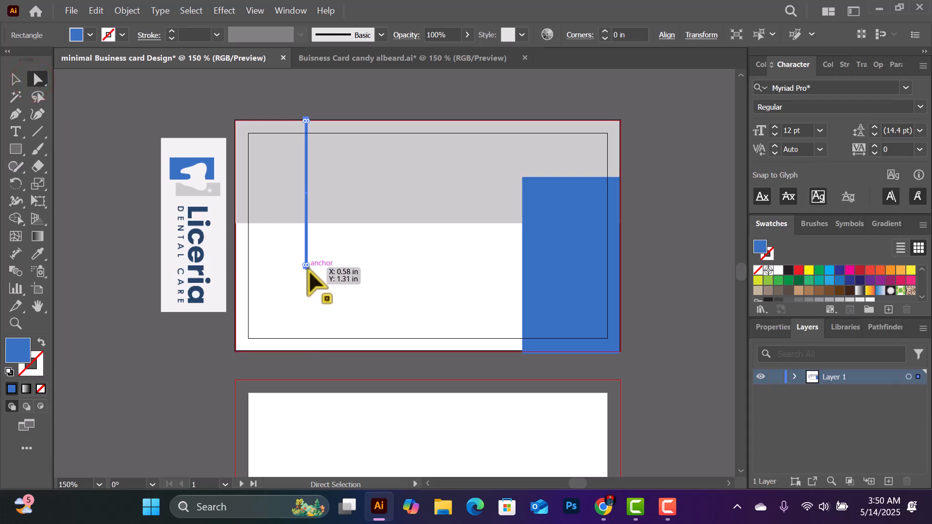
left_click(16, 79)
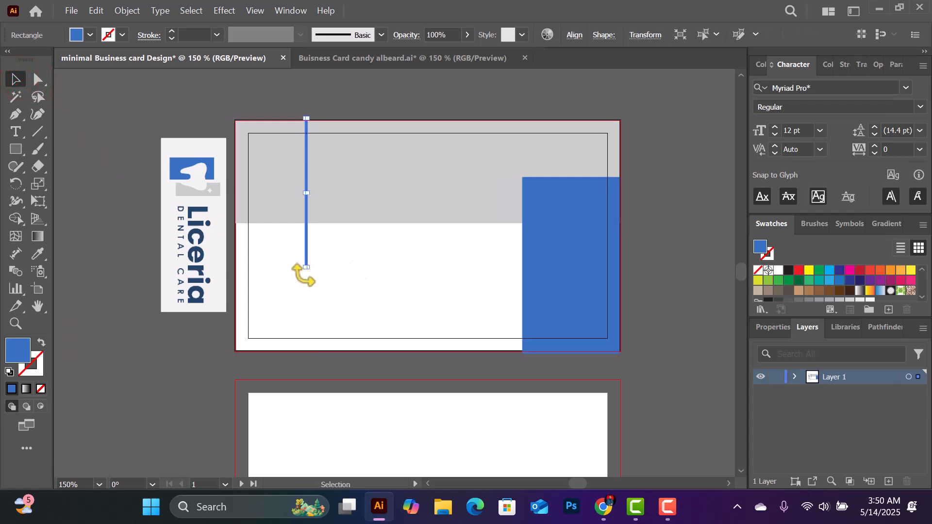
left_click_drag(307, 267, 353, 302)
key("ctrl+z")
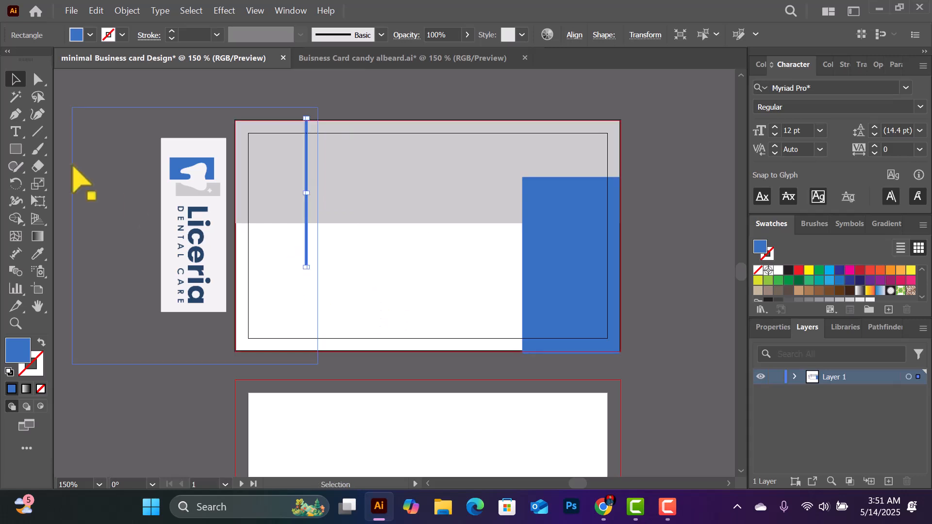
left_click(37, 78)
left_click_drag(313, 264, 307, 264)
key("ctrl+z")
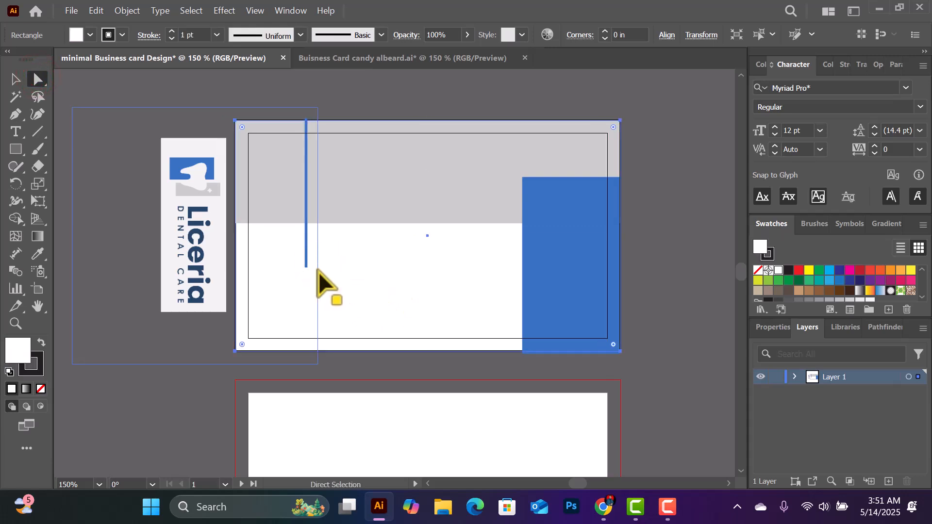
left_click(306, 268)
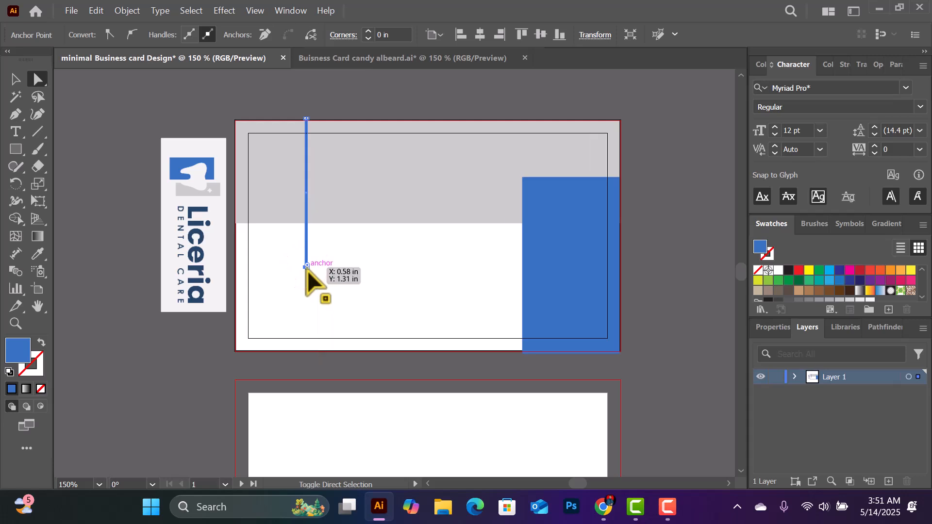
left_click(307, 268, "shift")
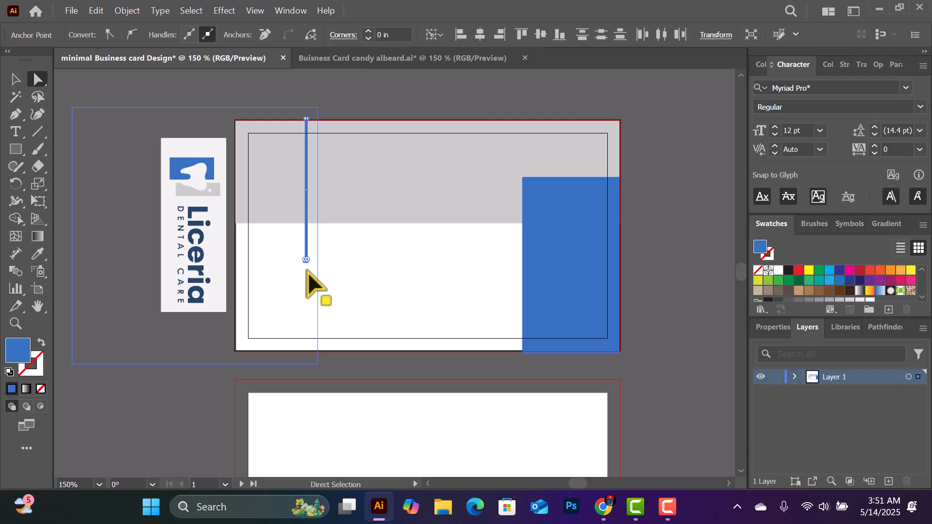
left_click(308, 272)
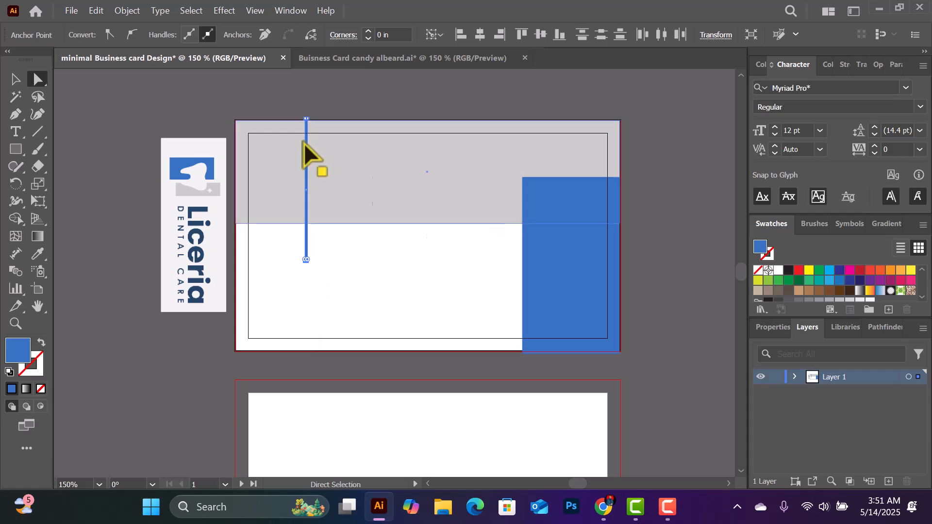
left_click(14, 82)
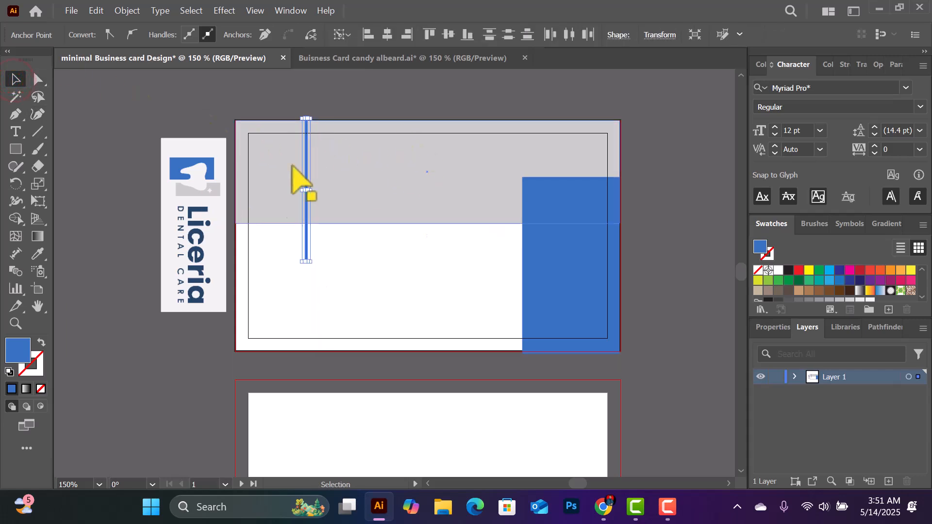
Copy the Liceria Dental Care logo onto the card, turn it horizontal, and place it below the blue bar
left_click(204, 186)
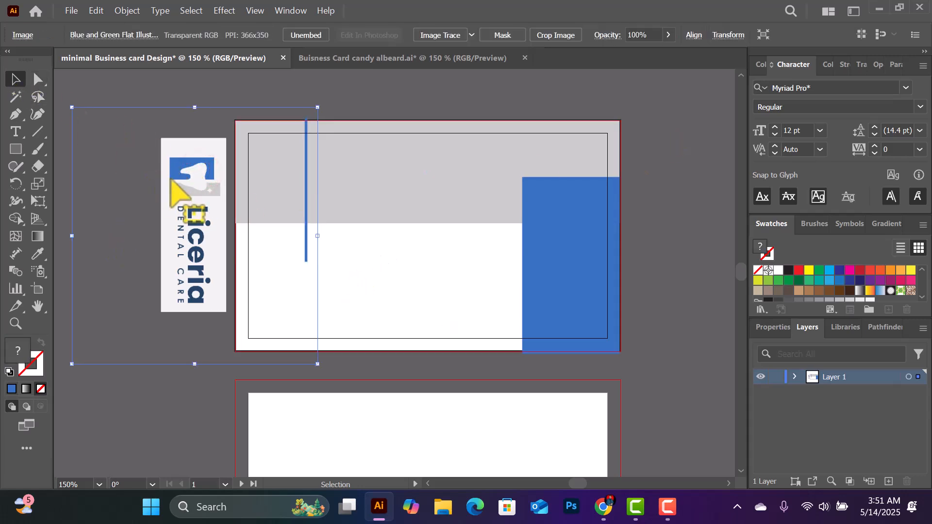
left_click(193, 175)
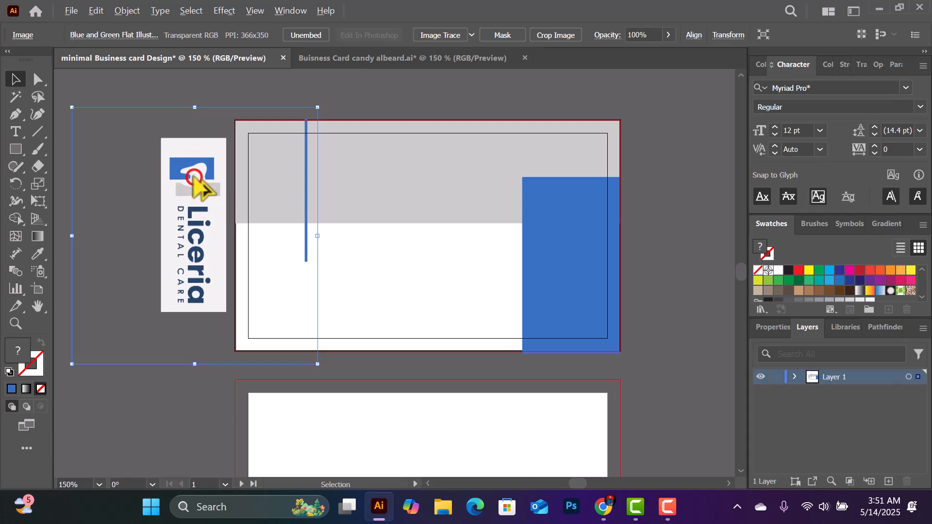
left_click_drag(199, 186, 374, 283)
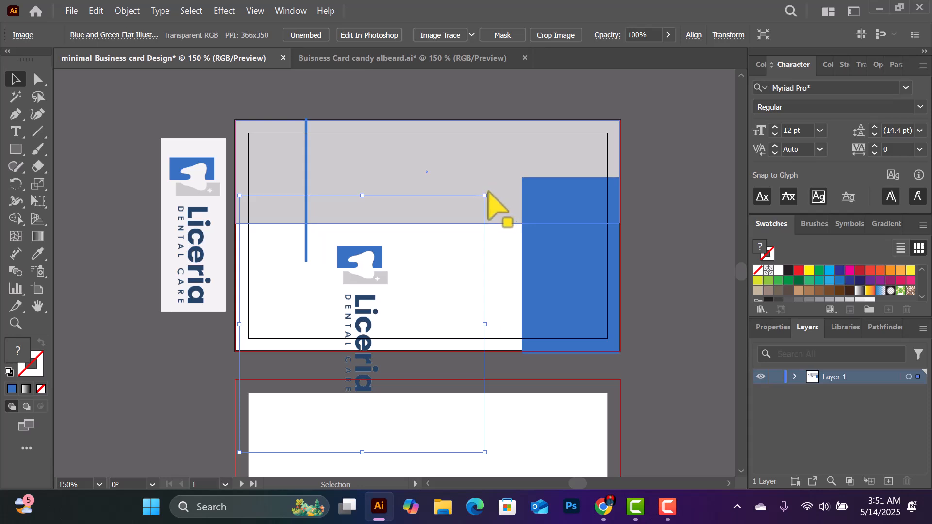
left_click_drag(488, 192, 281, 246)
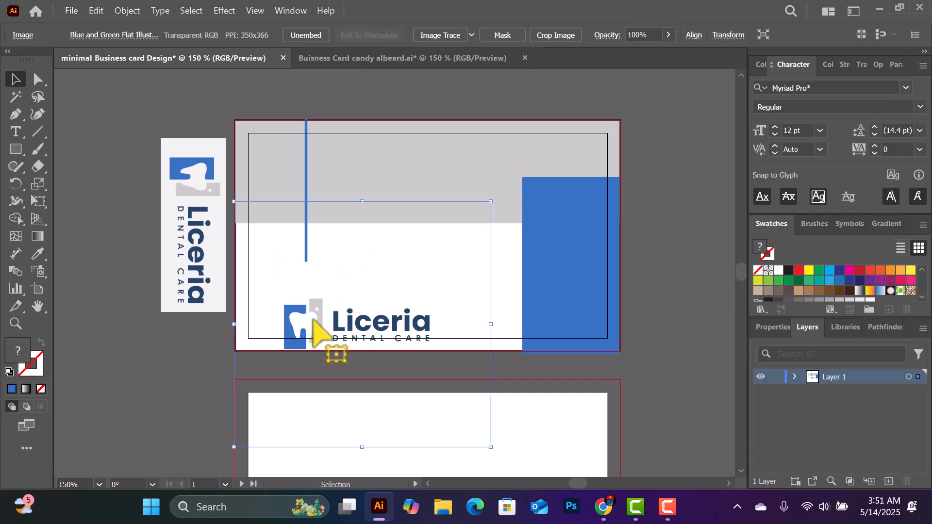
left_click_drag(315, 322, 344, 293)
left_click(674, 204)
scroll(466, 252, "down", 2)
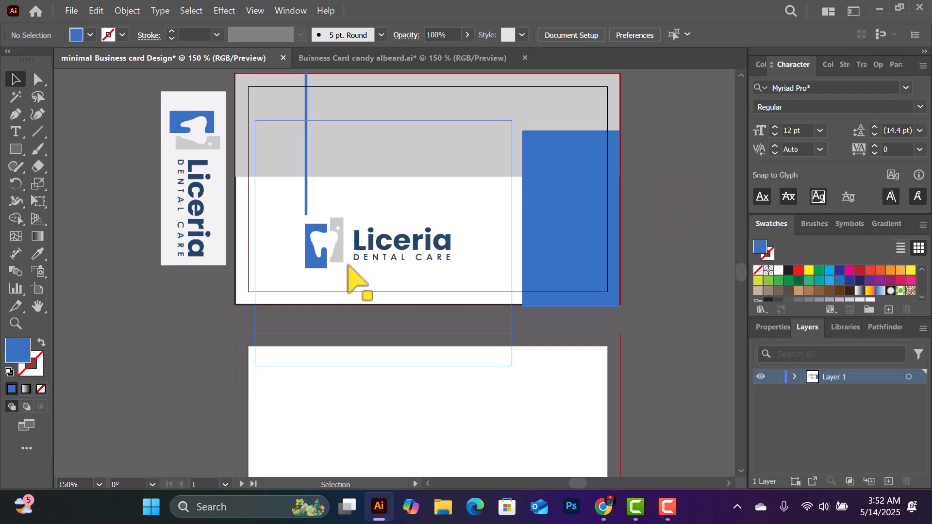
Check the reference card and nudge the logo slightly higher
left_click(427, 64)
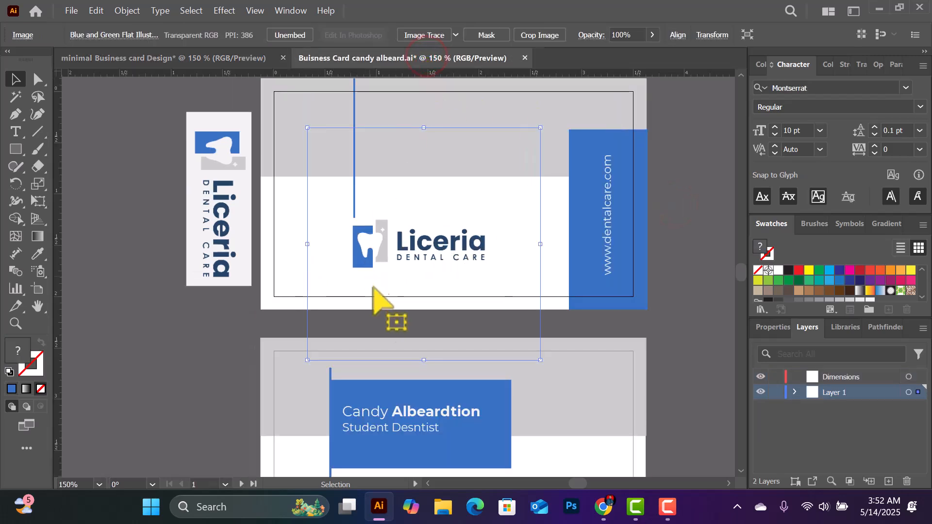
scroll(612, 213, "up", 1)
scroll(613, 214, "up", 1)
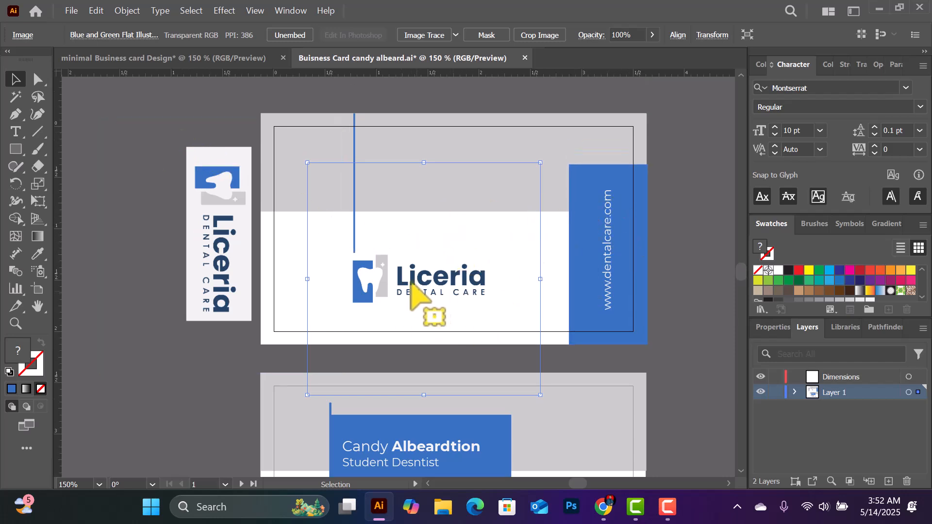
left_click(175, 59)
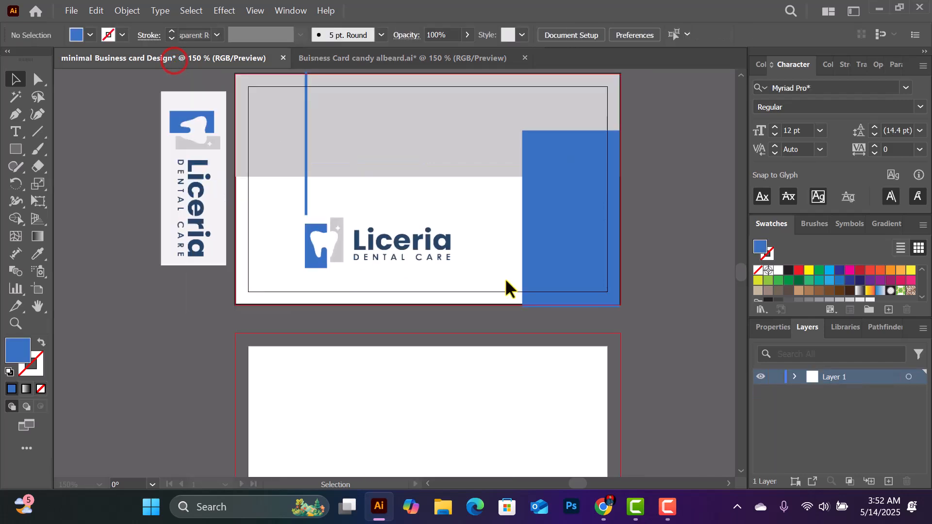
left_click(396, 242)
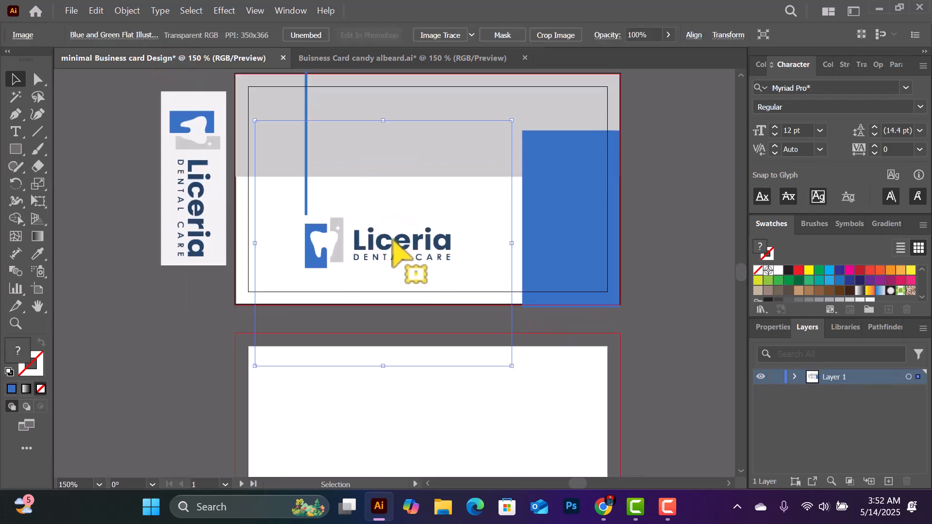
left_click_drag(392, 239, 391, 236)
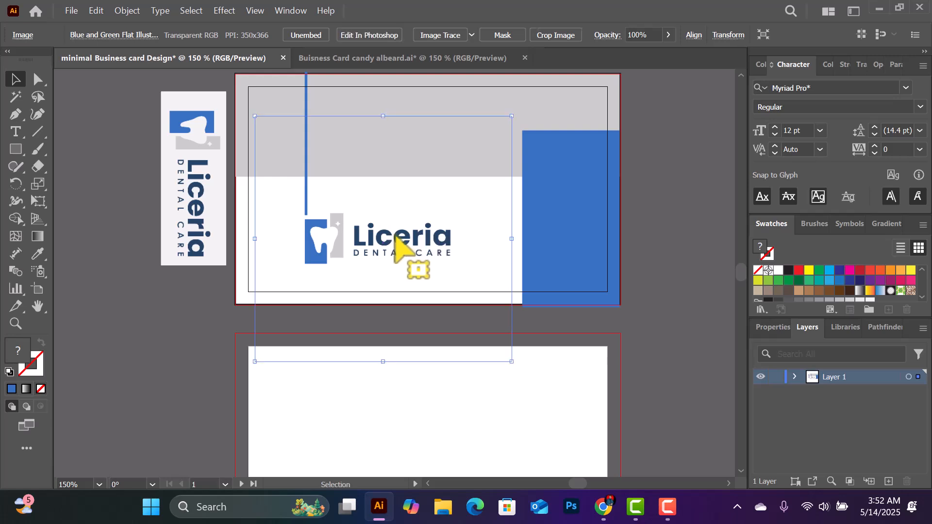
Extend the right-hand blue panel's top upward and narrow it from the left
left_click(447, 60)
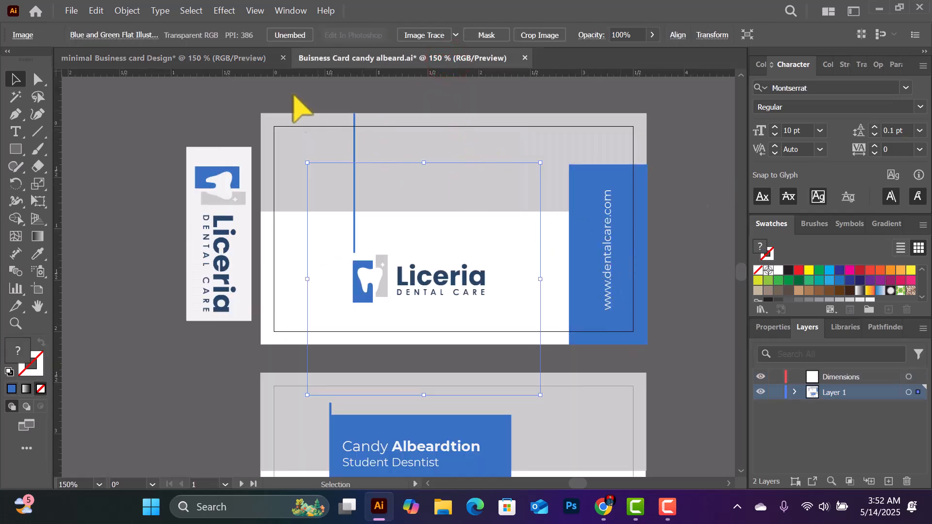
left_click(208, 58)
left_click(563, 197)
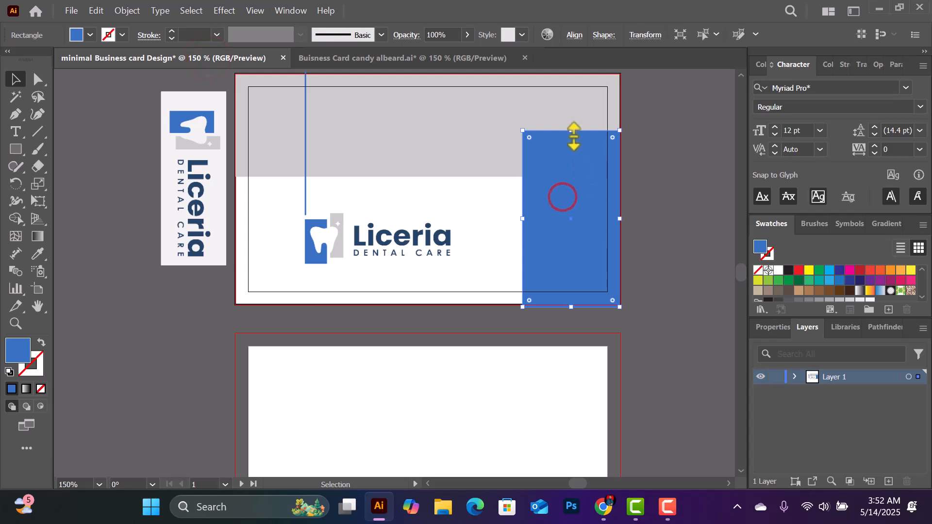
left_click_drag(574, 130, 570, 117)
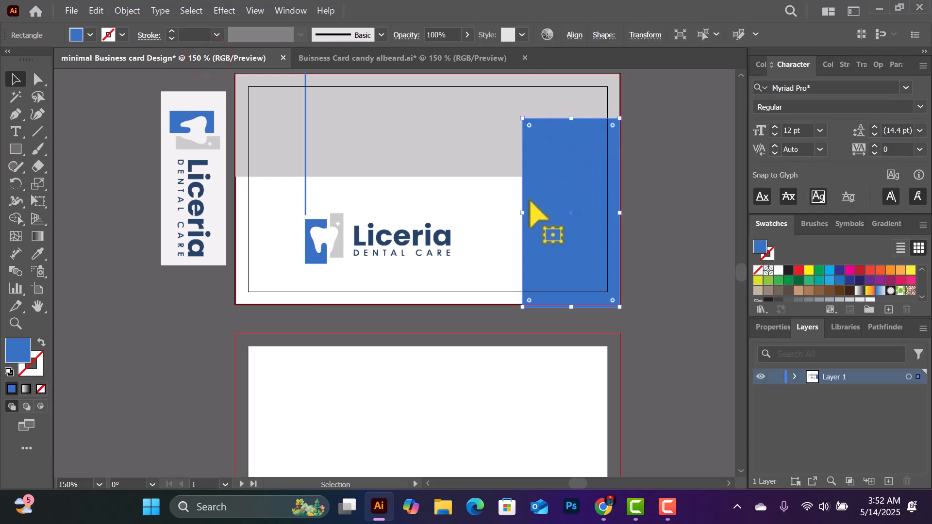
left_click_drag(523, 213, 536, 216)
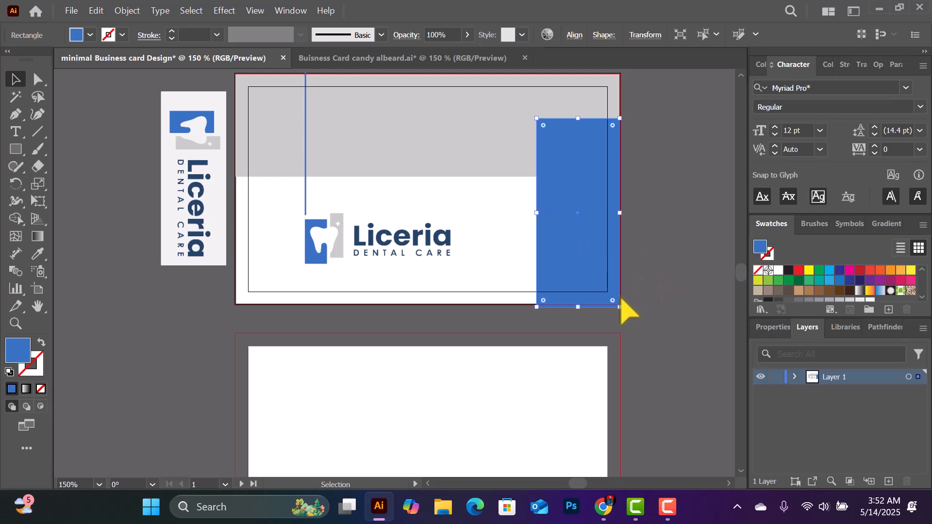
left_click_drag(578, 308, 578, 307)
left_click_drag(582, 307, 581, 306)
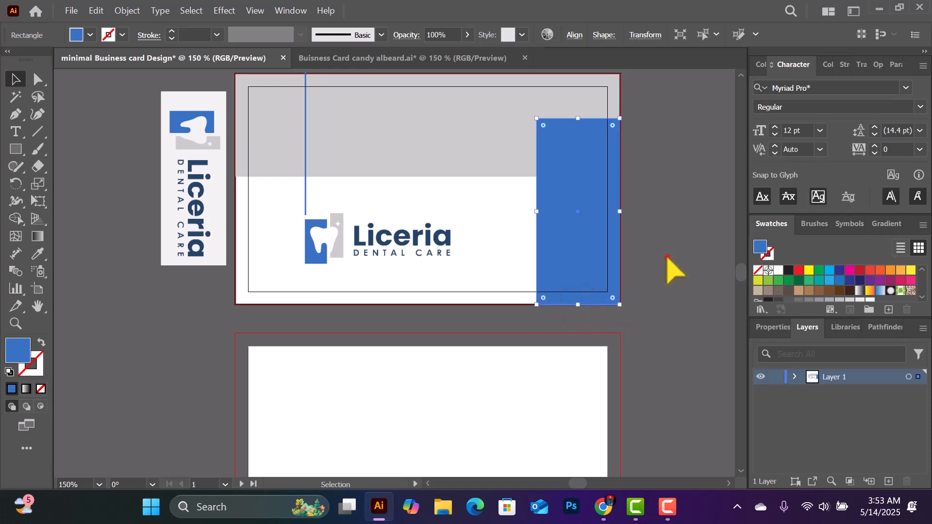
left_click(668, 257)
Narrow the blue panel further to about 0.76 in wide, checking against the reference
left_click(572, 212)
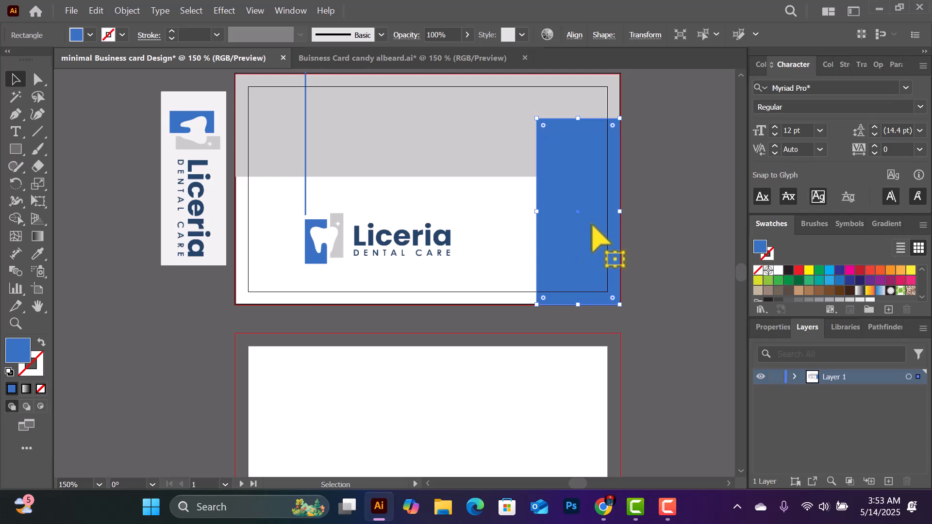
left_click_drag(537, 218, 541, 217)
left_click(644, 185)
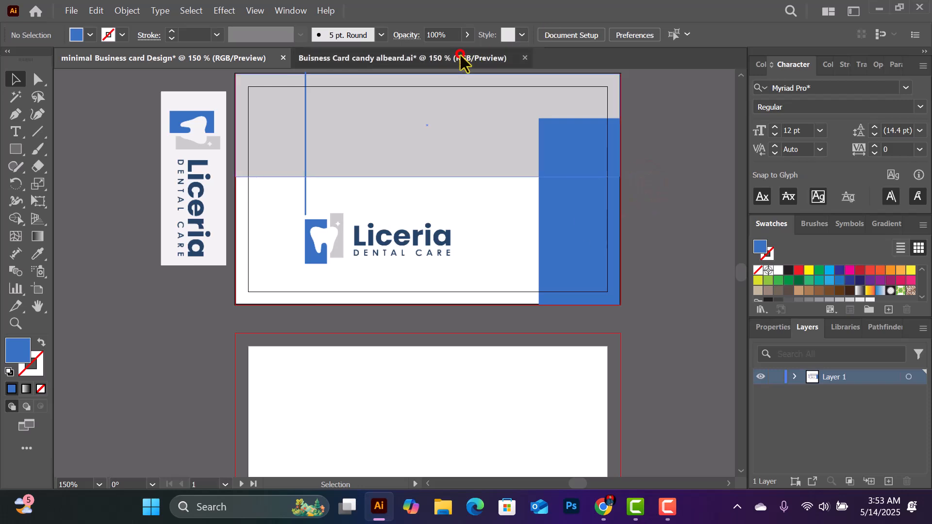
left_click(470, 59)
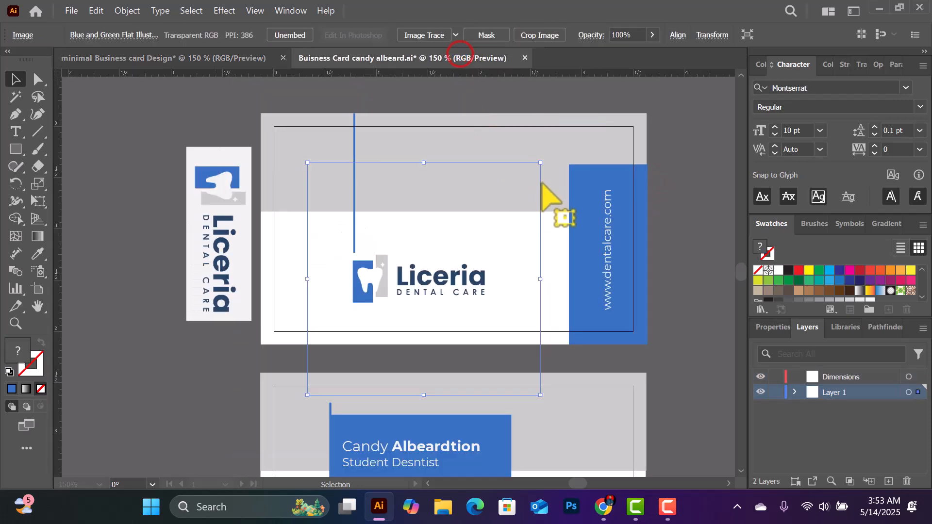
left_click(136, 59)
left_click(549, 208)
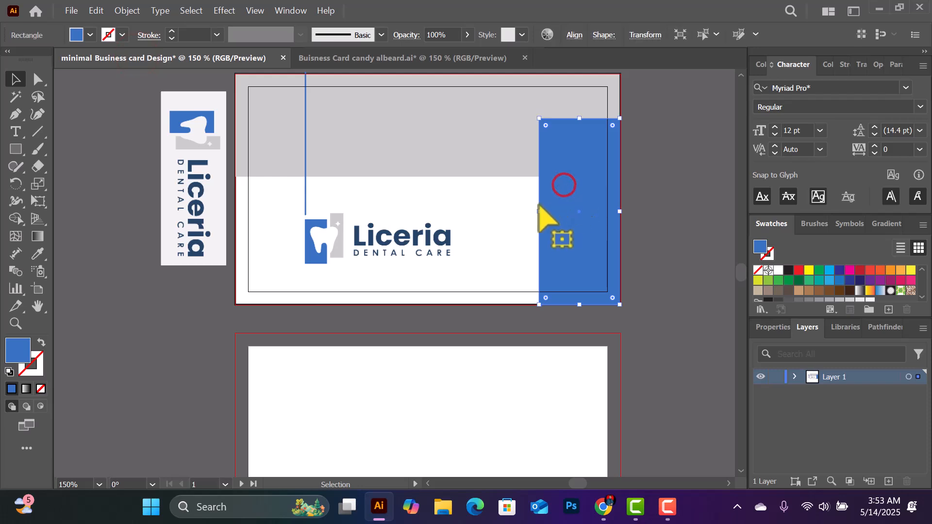
left_click(686, 170)
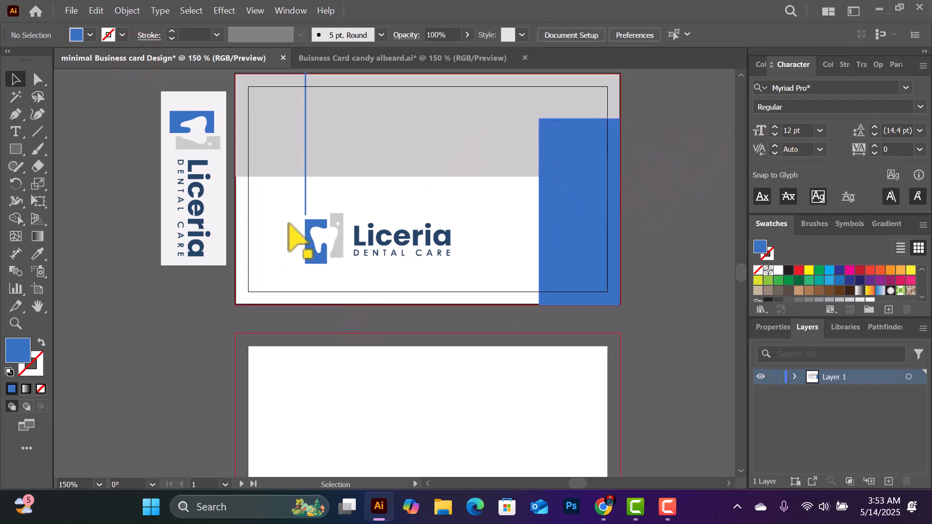
Resize the thin blue vertical bar to about 0.02 in wide, then fit the card in view
left_click(305, 141)
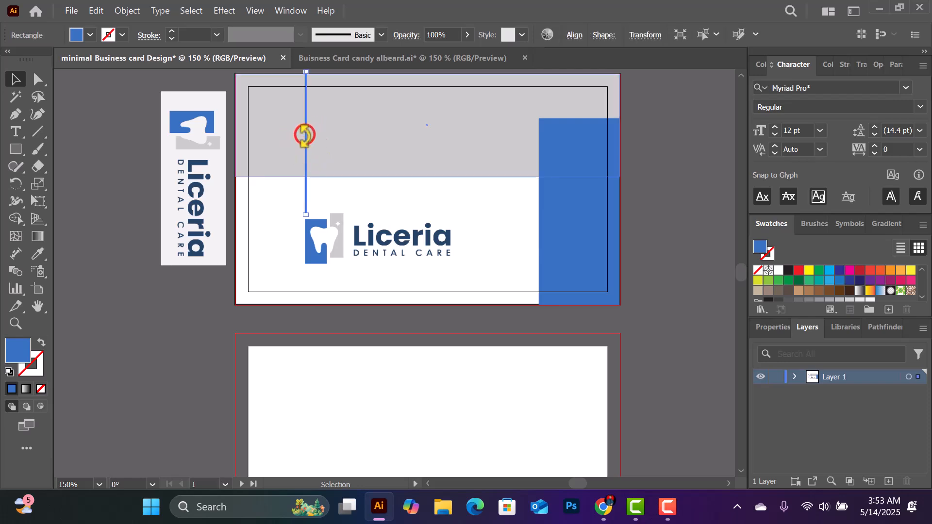
key("ctrl+equal")
left_click_drag(400, 301, 401, 306)
key("ctrl+equal")
key("ctrl+equal")
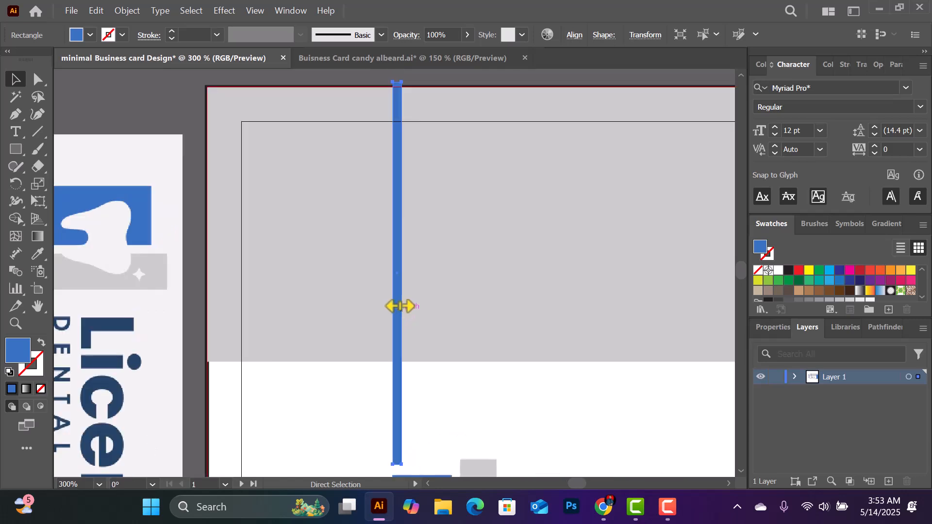
key("ctrl+equal")
key("ctrl+equal")
left_click_drag(400, 276, 397, 274)
left_click(493, 277)
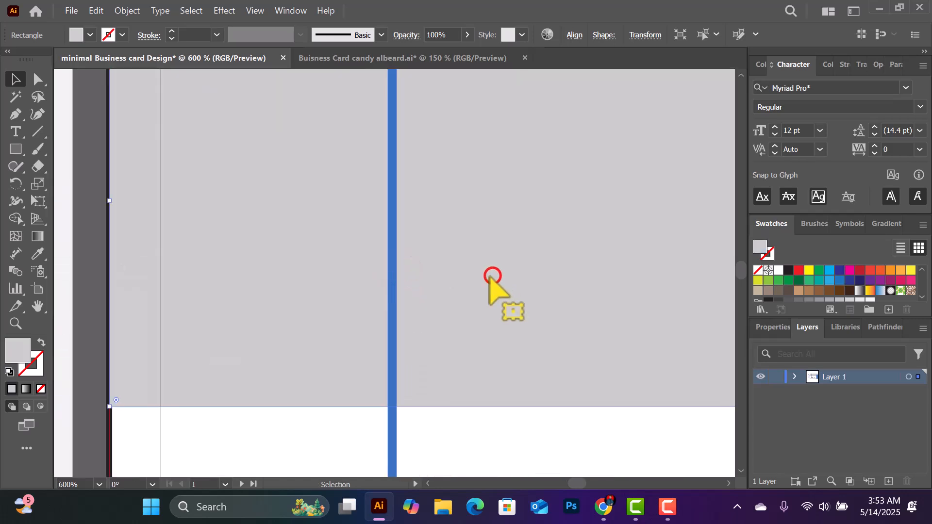
key("ctrl+0")
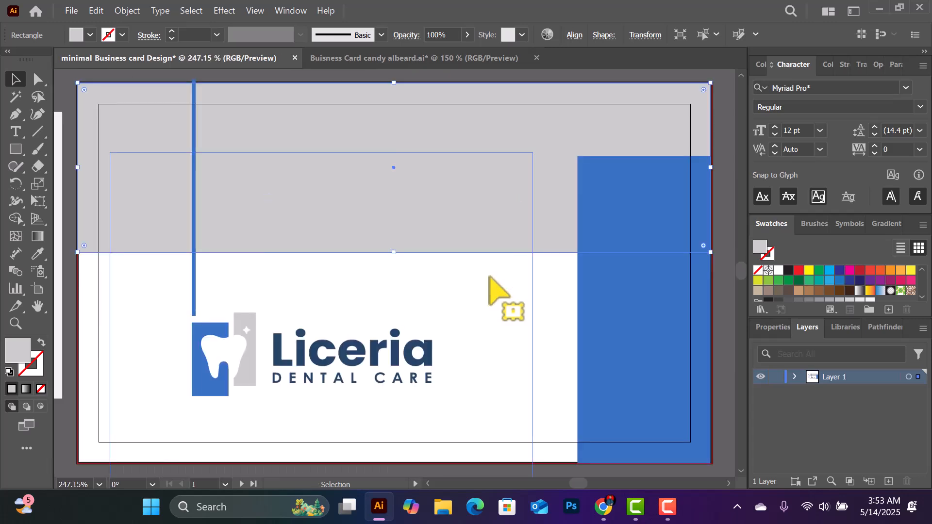
scroll(332, 293, "down", 4)
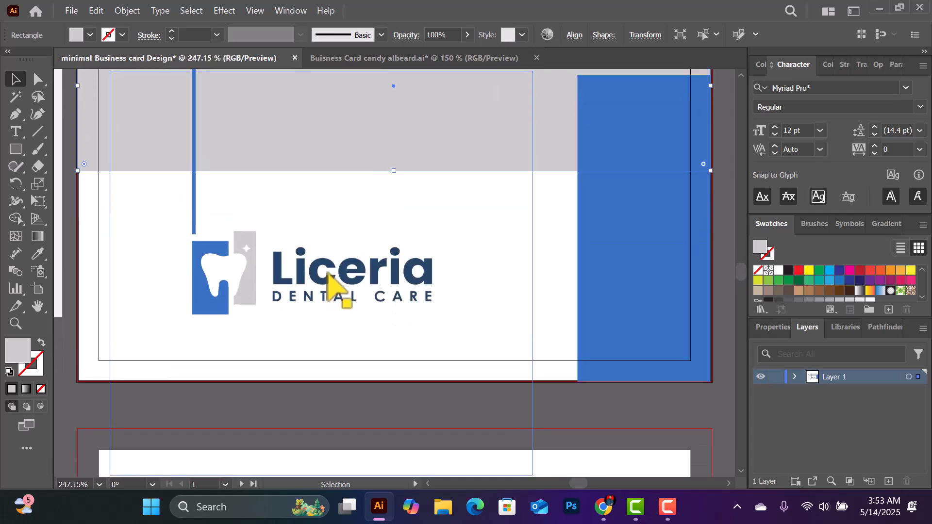
scroll(328, 275, "up", 1)
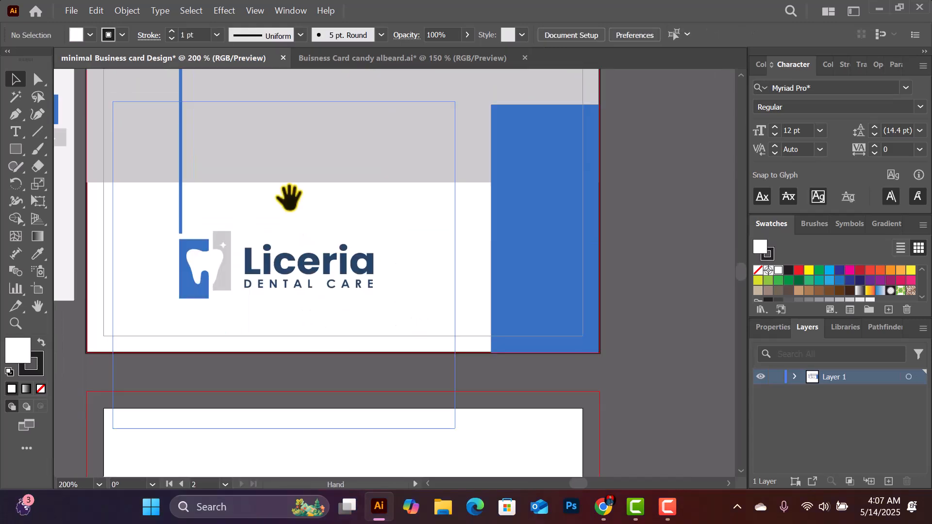
left_click_drag(268, 185, 324, 241)
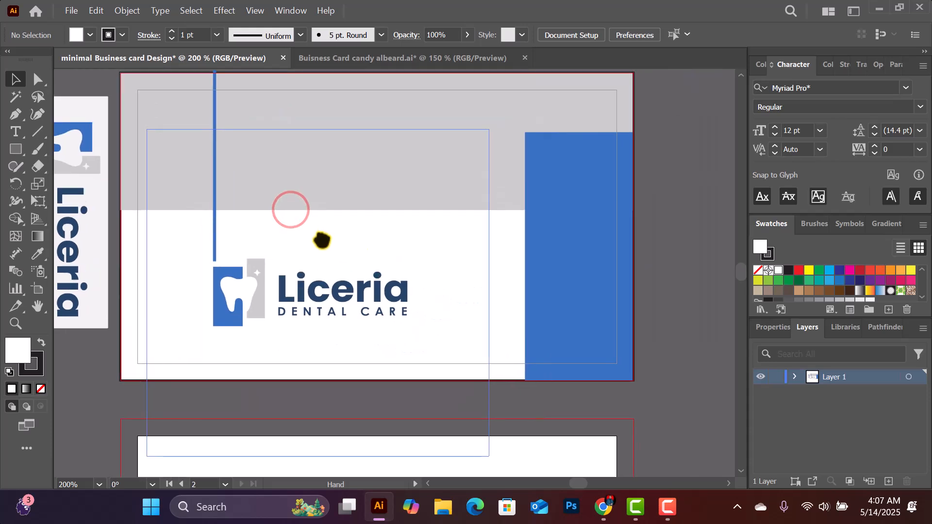
scroll(588, 259, "down", 1)
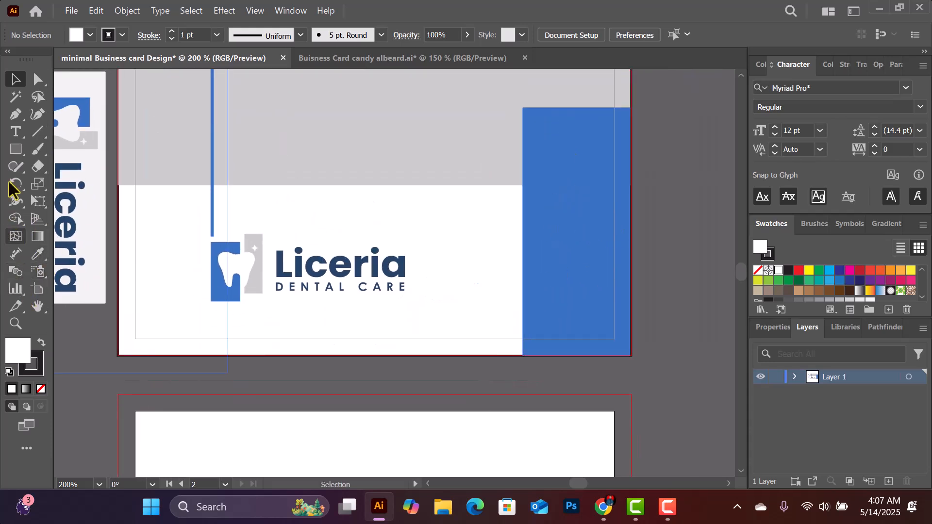
left_click(16, 134)
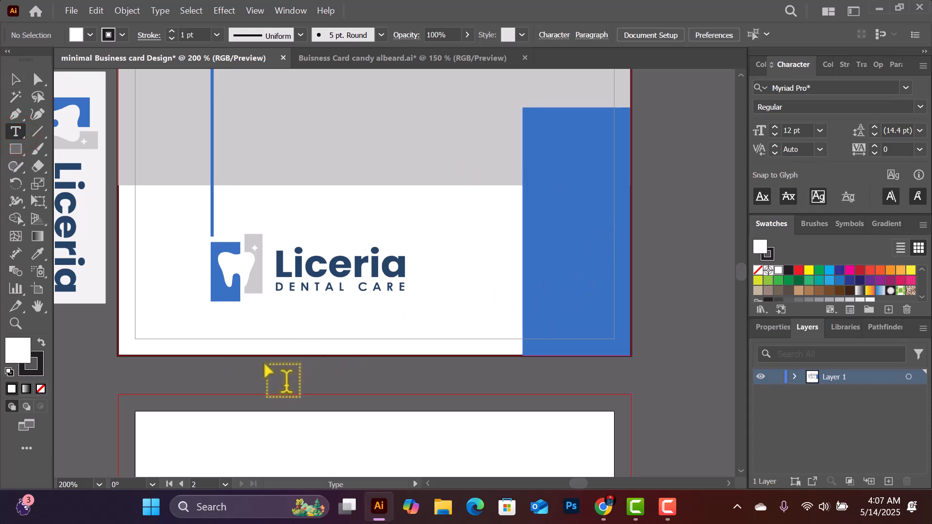
left_click(252, 374)
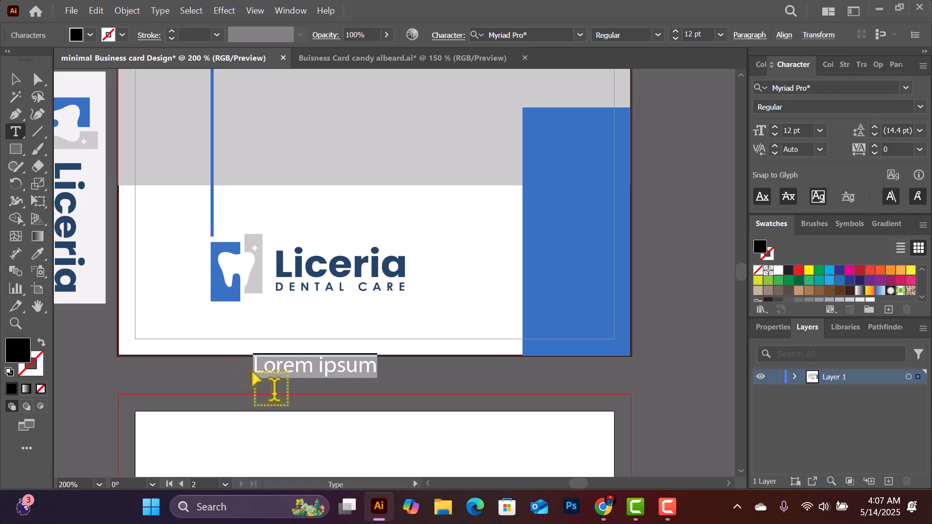
type("www.de")
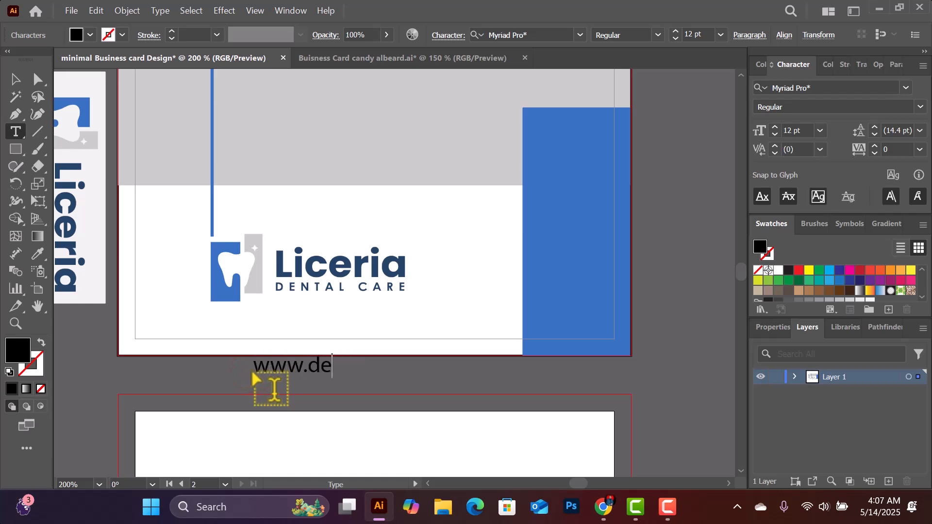
type("ntalcare.com")
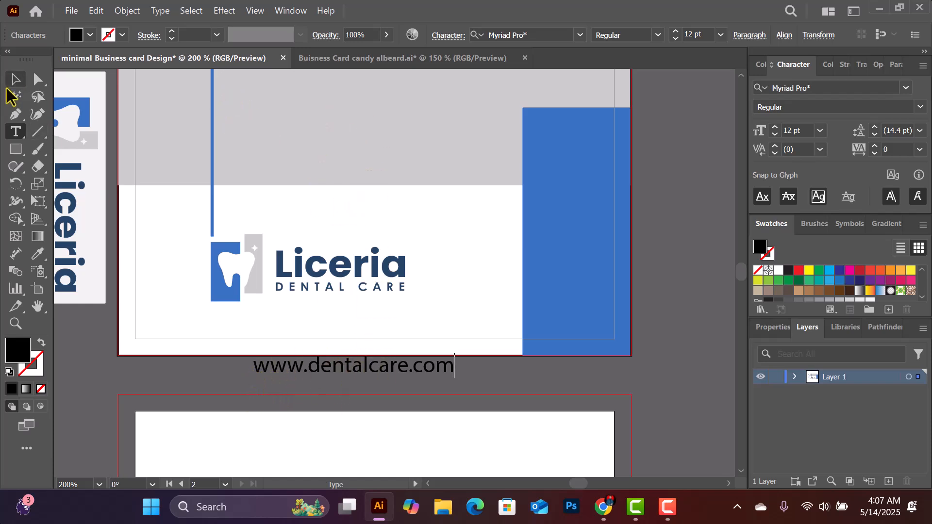
left_click(15, 79)
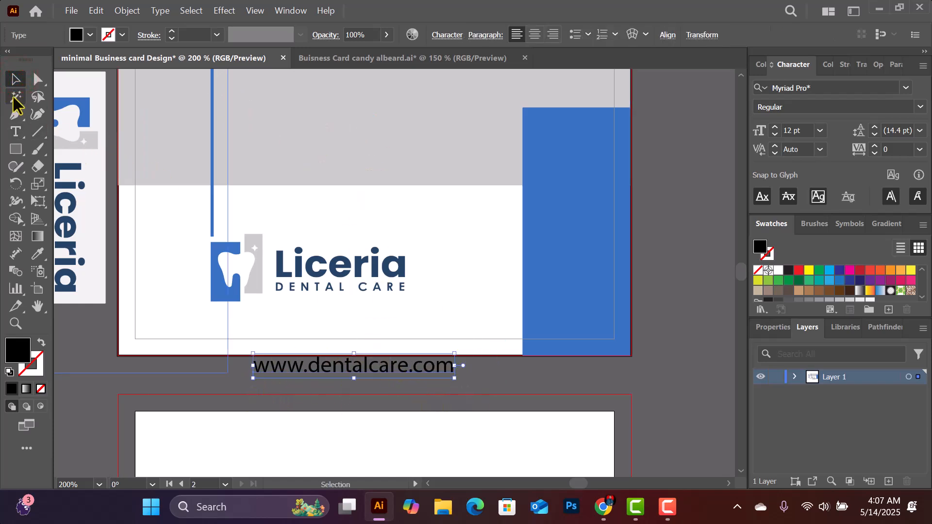
left_click_drag(393, 367, 576, 156)
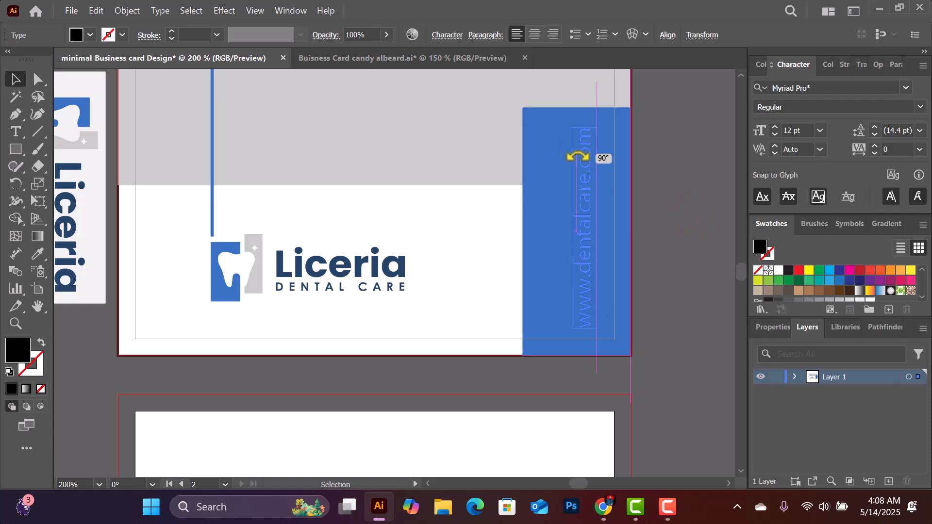
Rotate the URL text 90° upright and set it in Montserrat Regular
left_click_drag(578, 156, 582, 189)
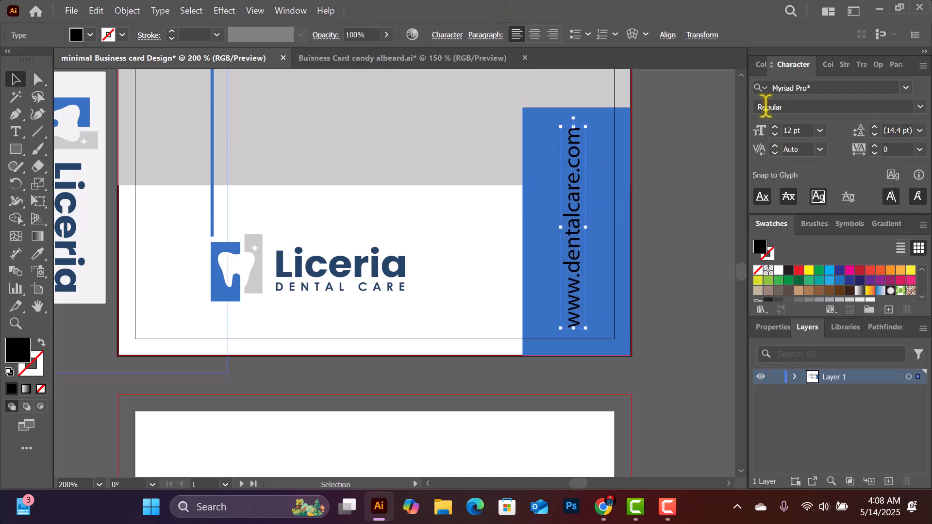
left_click(809, 88)
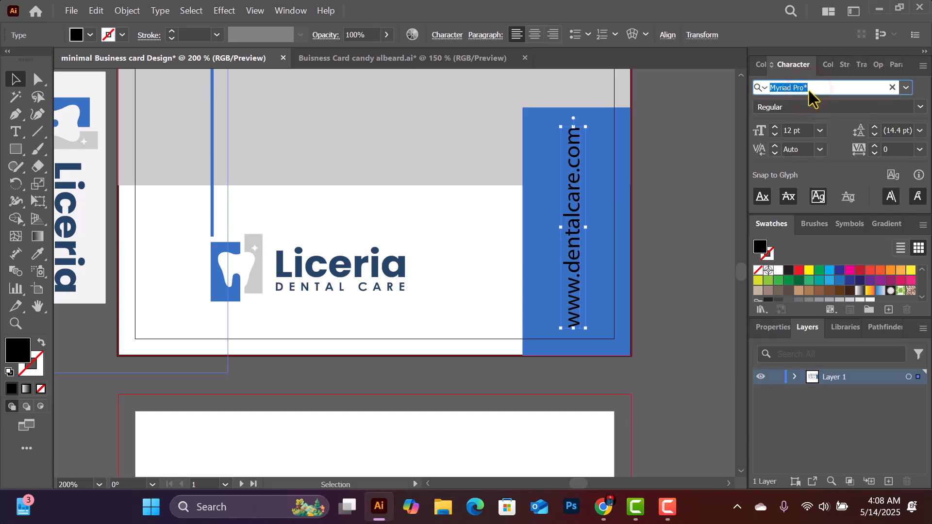
type("mon")
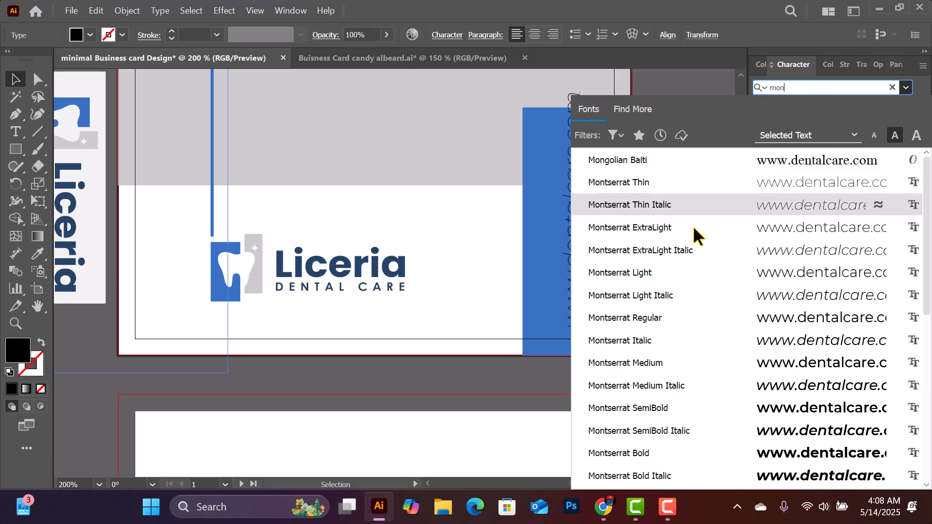
left_click(654, 317)
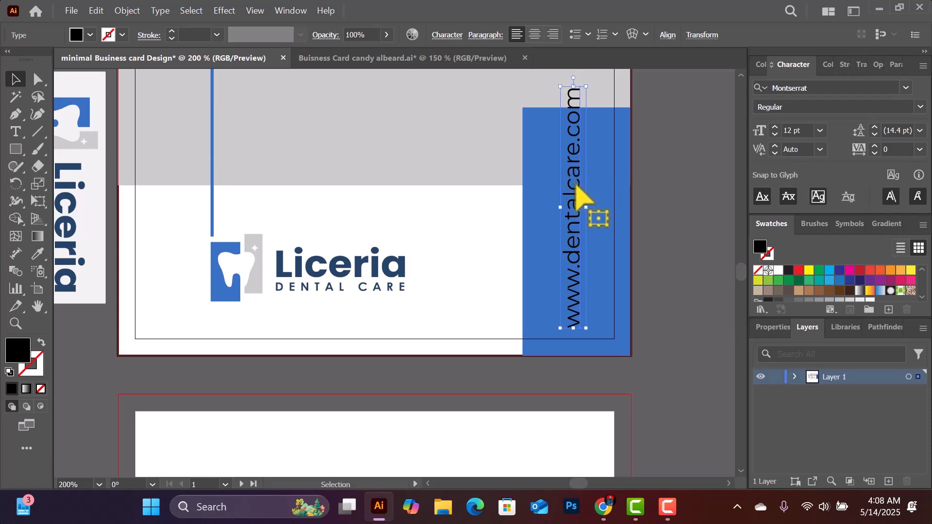
Set the URL text to 8 pt and position it neatly within the blue panel
left_click(820, 130)
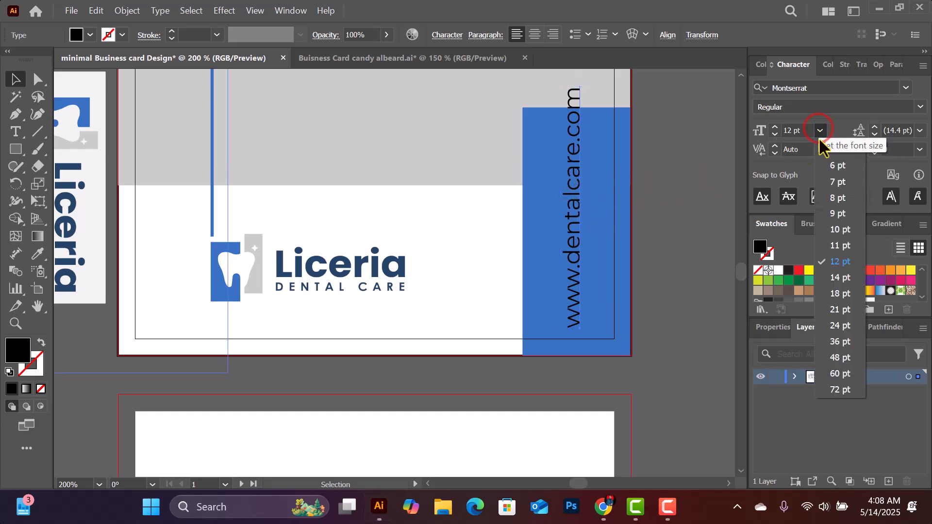
left_click(834, 198)
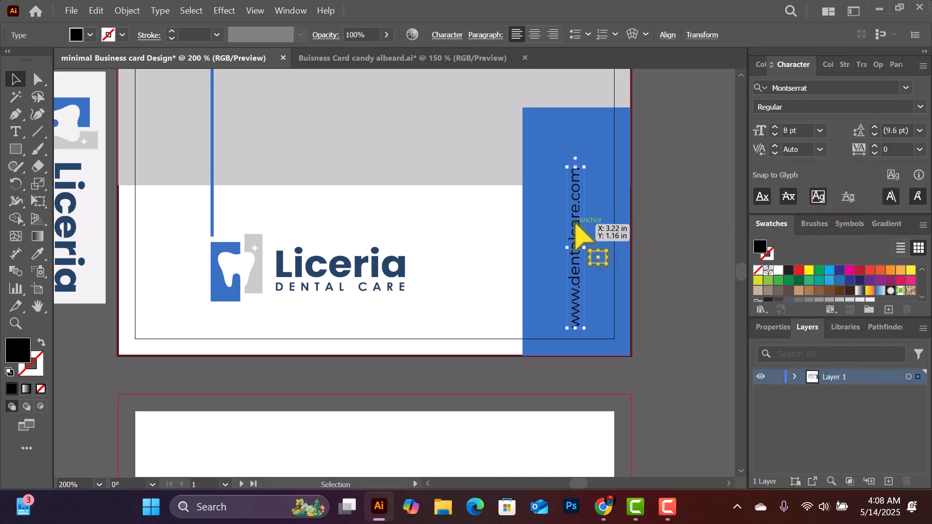
left_click_drag(576, 227, 575, 203)
left_click(670, 182)
scroll(671, 185, "up", 2)
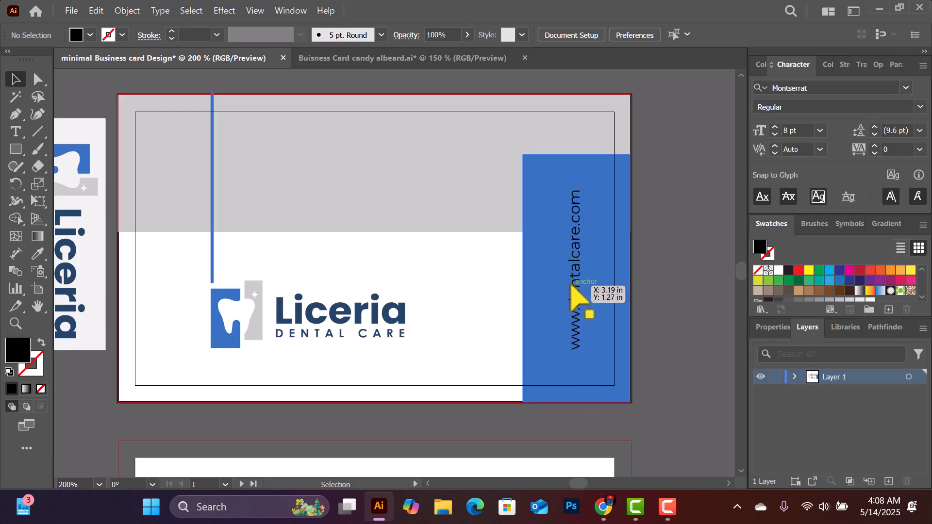
left_click_drag(576, 287, 574, 289)
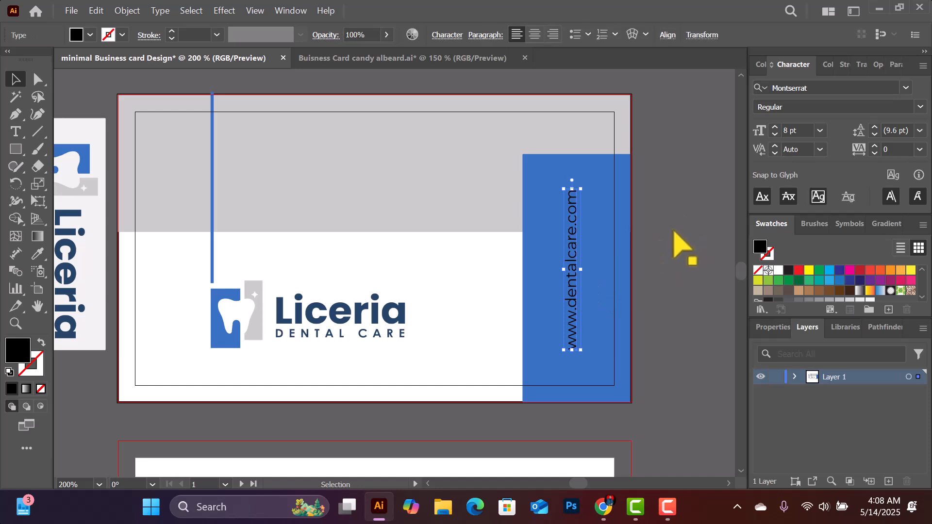
Color the vertical URL text white
left_click(779, 270)
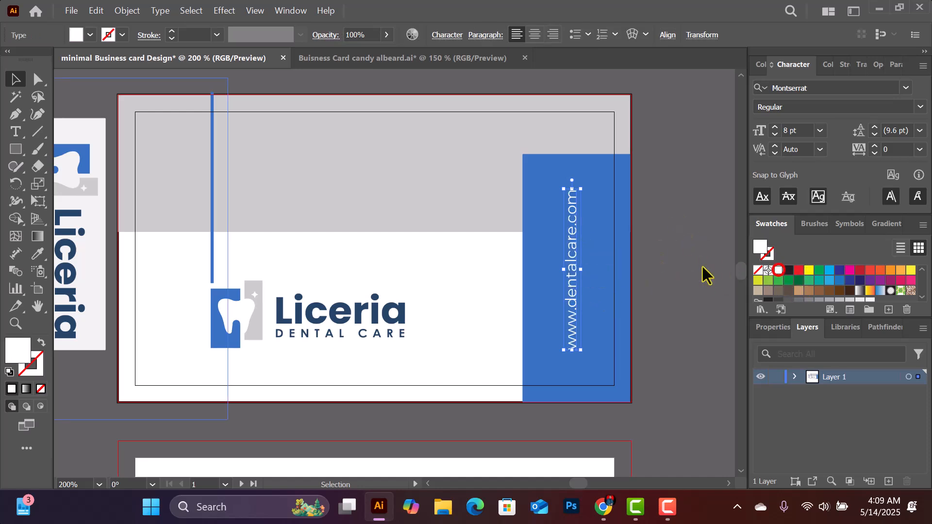
left_click(672, 247)
scroll(427, 281, "down", 1)
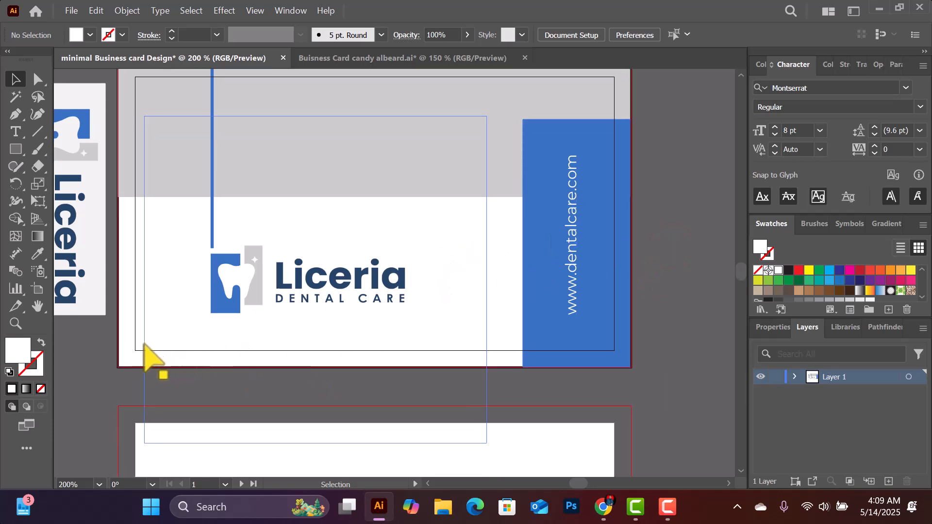
scroll(434, 368, "down", 1)
scroll(485, 359, "down", 4)
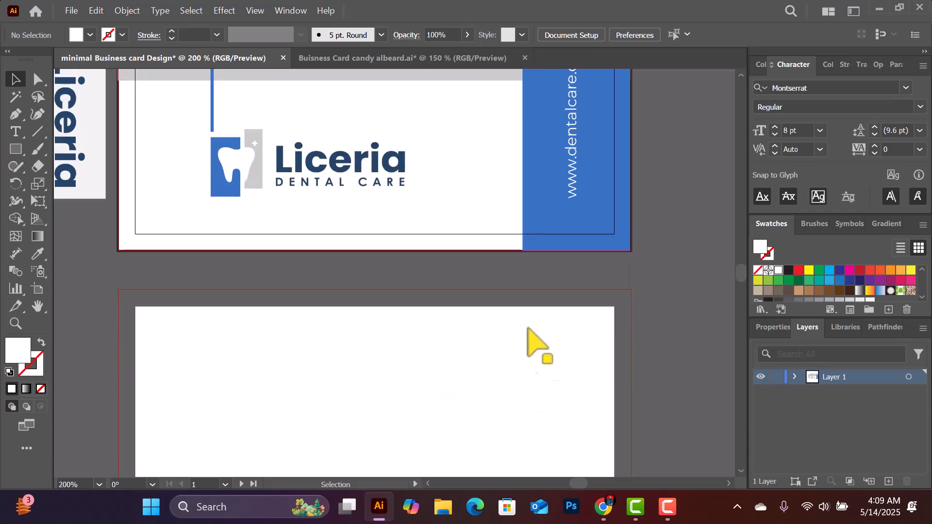
scroll(482, 291, "up", 2)
scroll(485, 223, "up", 3)
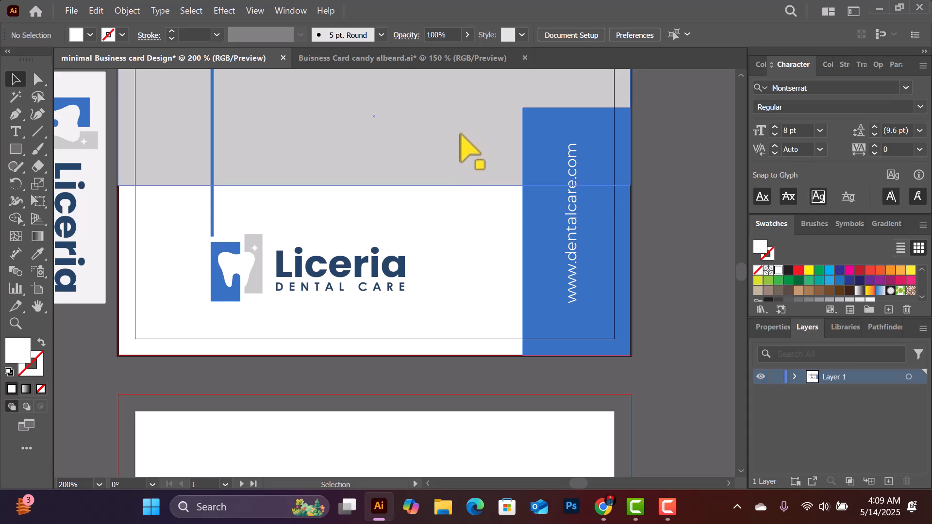
scroll(518, 140, "up", 1)
scroll(606, 360, "down", 1)
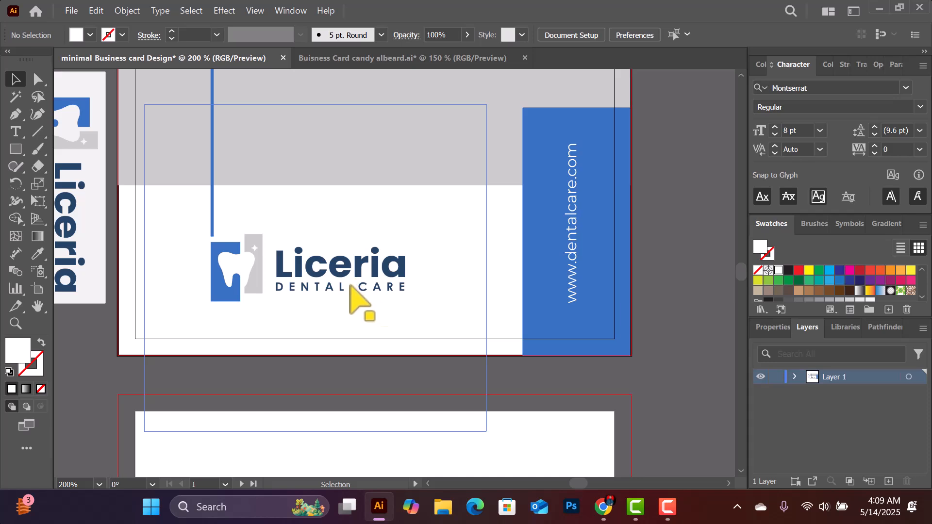
left_click(502, 347)
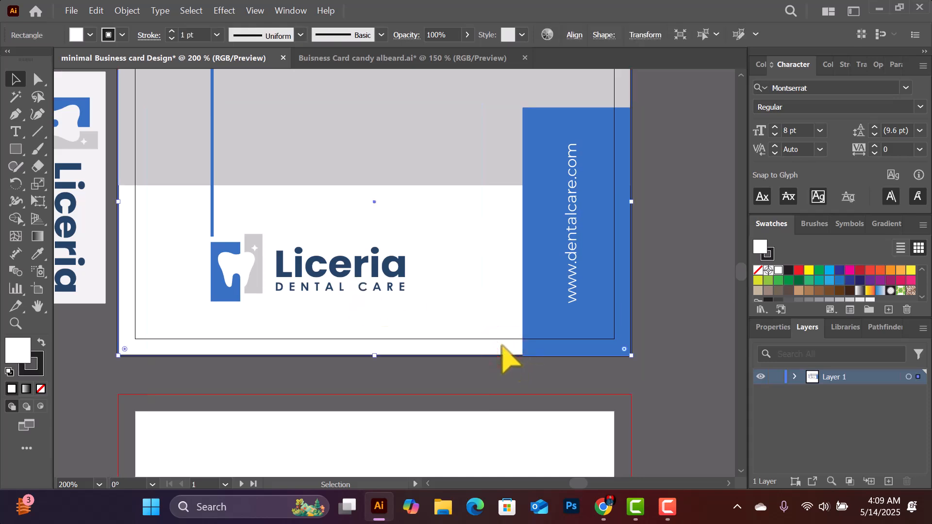
scroll(607, 194, "up", 2)
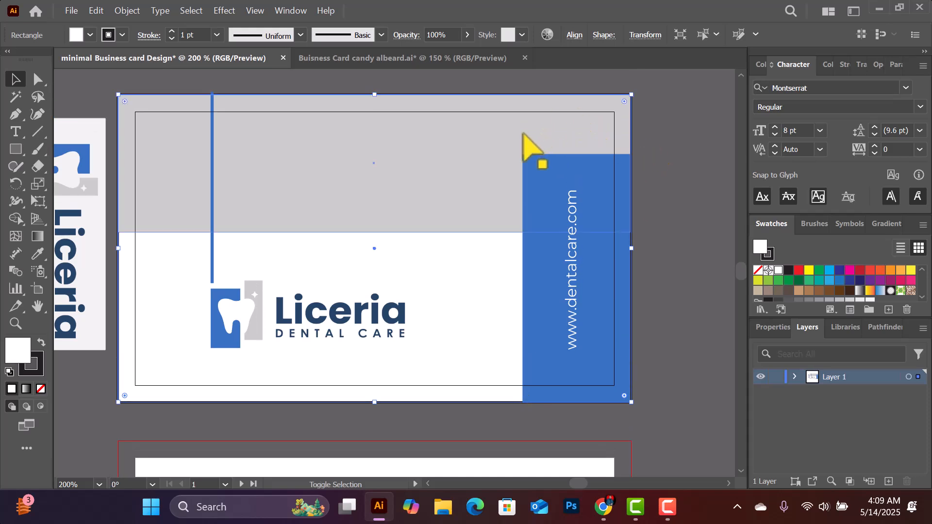
left_click(523, 134)
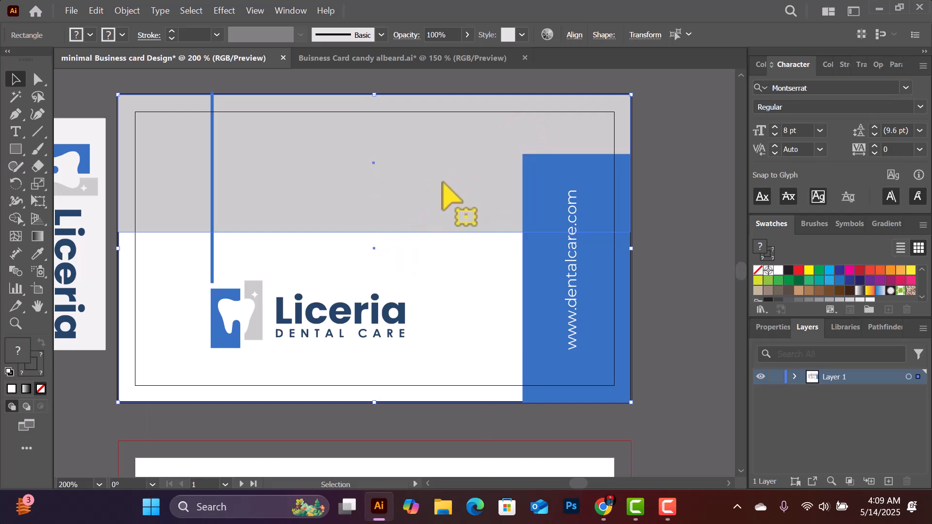
scroll(515, 403, "down", 5)
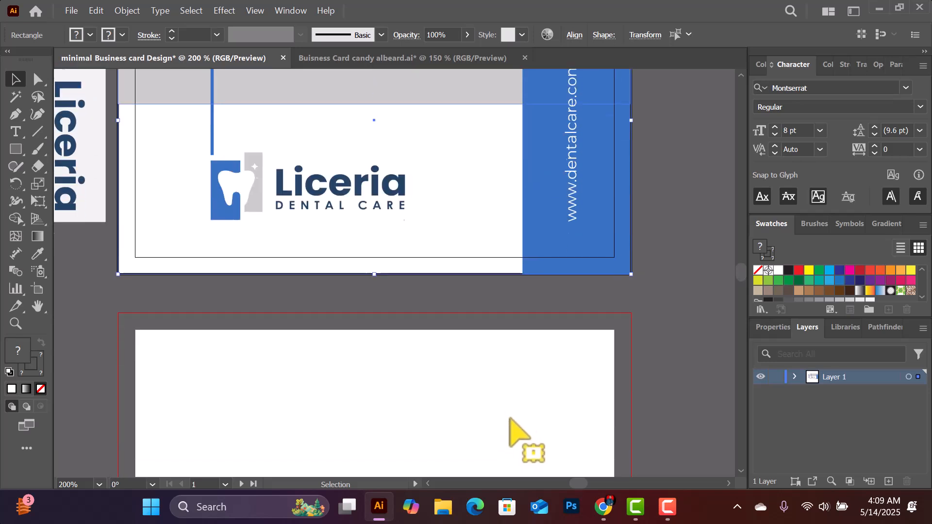
scroll(507, 372, "down", 4)
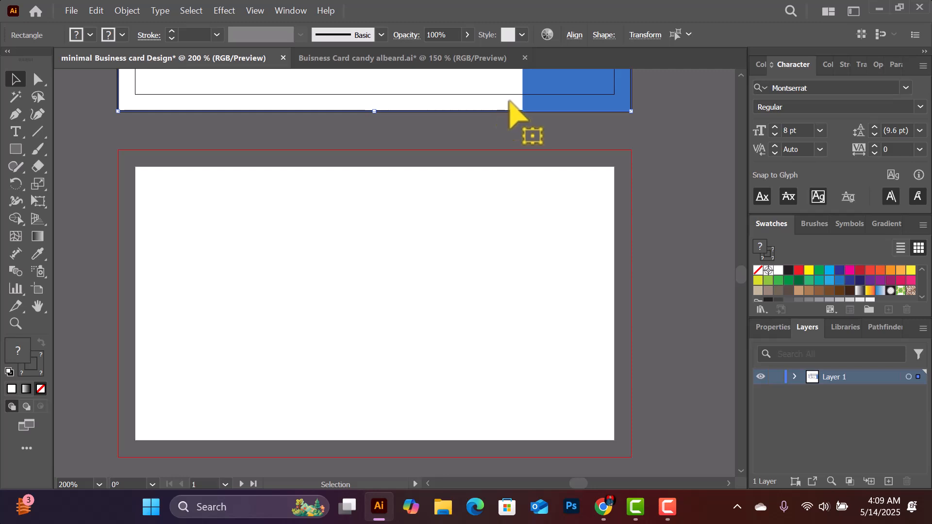
Duplicate the gray-top, white-bottom background rectangles onto the second artboard
left_click_drag(509, 120, 515, 457)
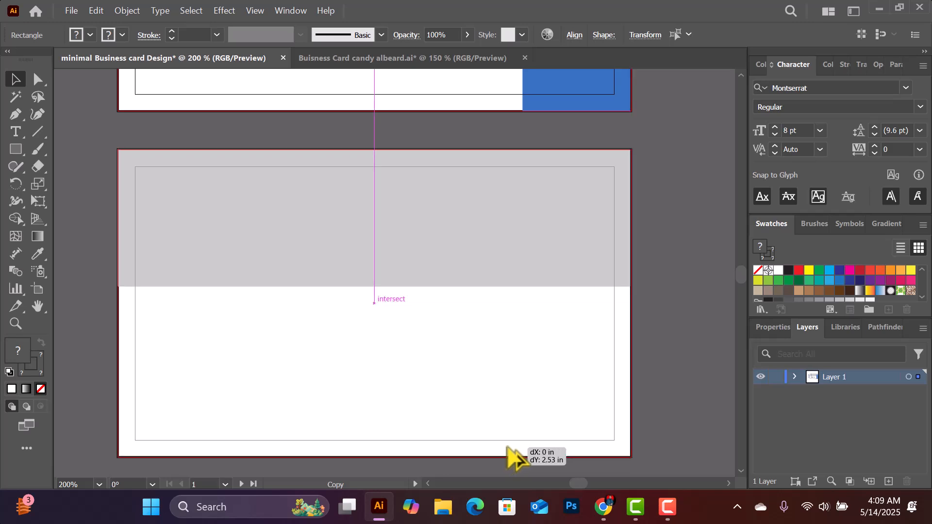
left_click_drag(507, 446, 506, 446)
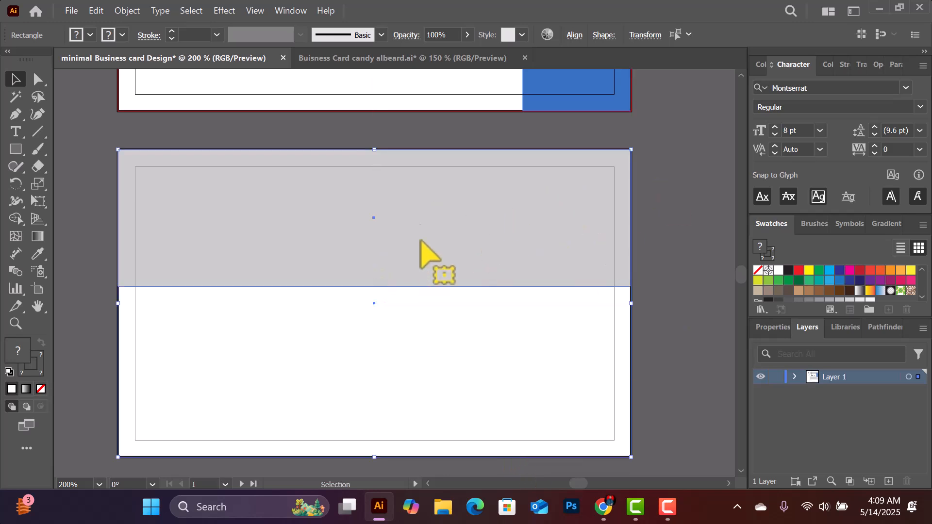
scroll(626, 208, "up", 1)
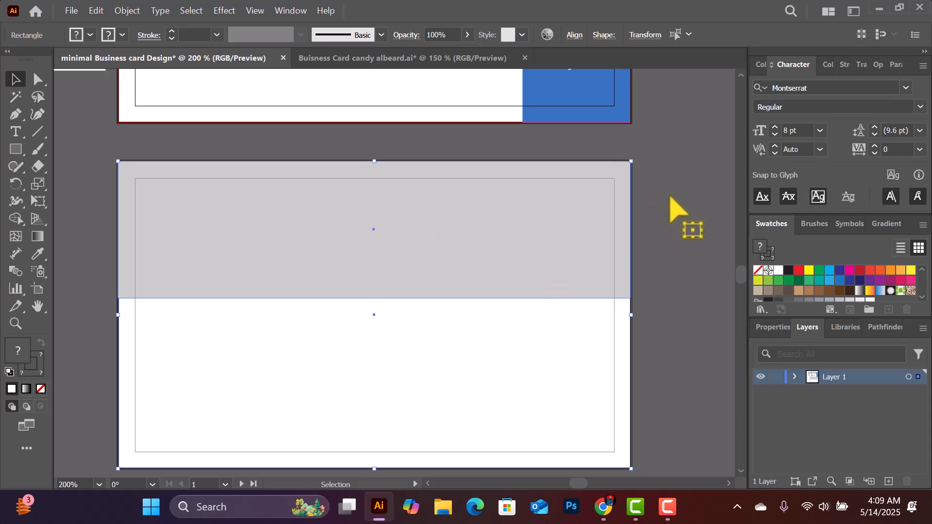
left_click(675, 182)
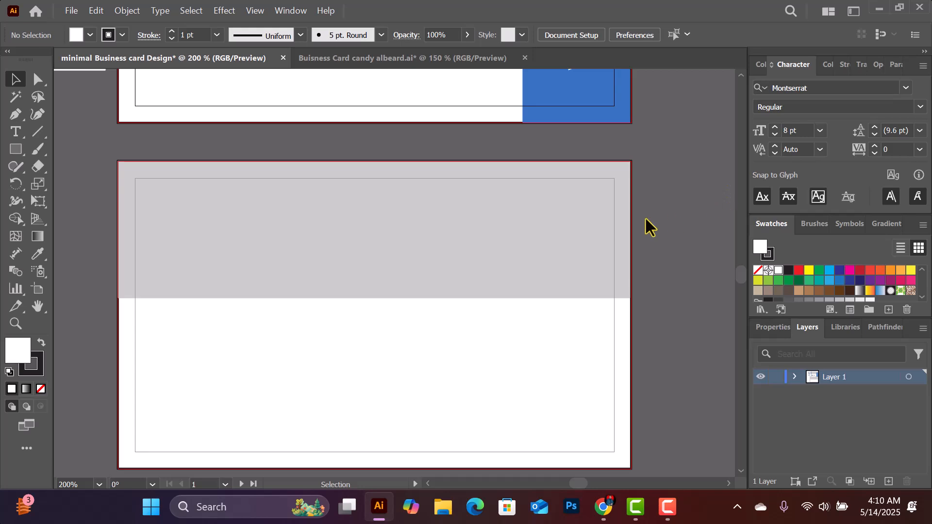
scroll(555, 201, "up", 10)
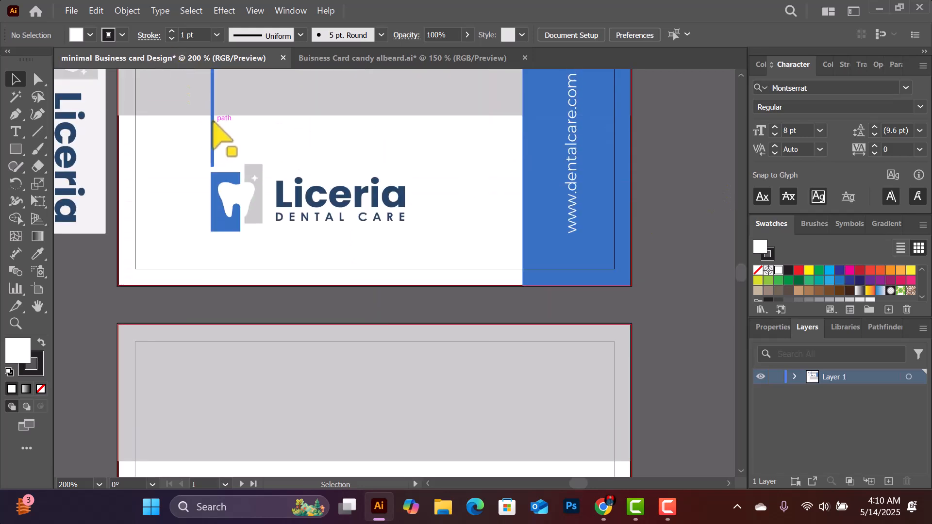
Copy the thin blue vertical bar onto the second card and select that card's background shapes
left_click(213, 125)
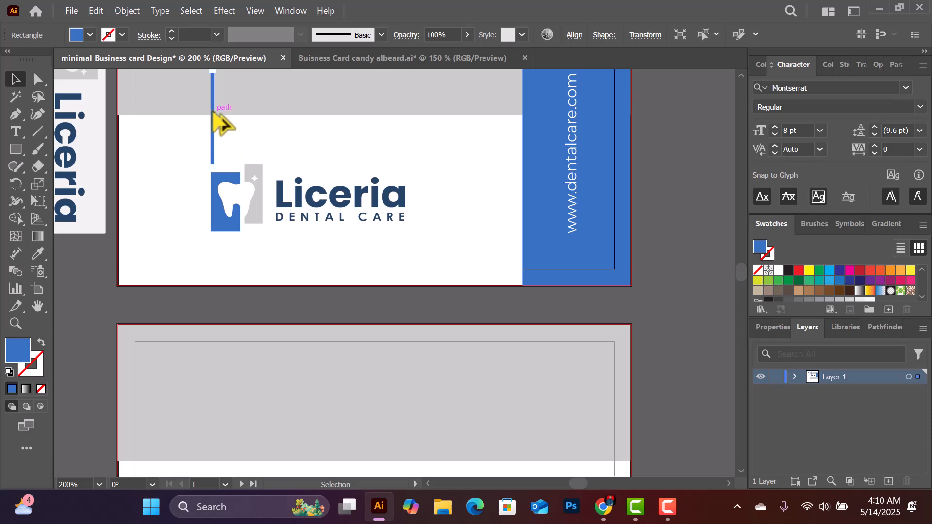
left_click_drag(214, 121, 196, 473)
scroll(244, 364, "down", 8)
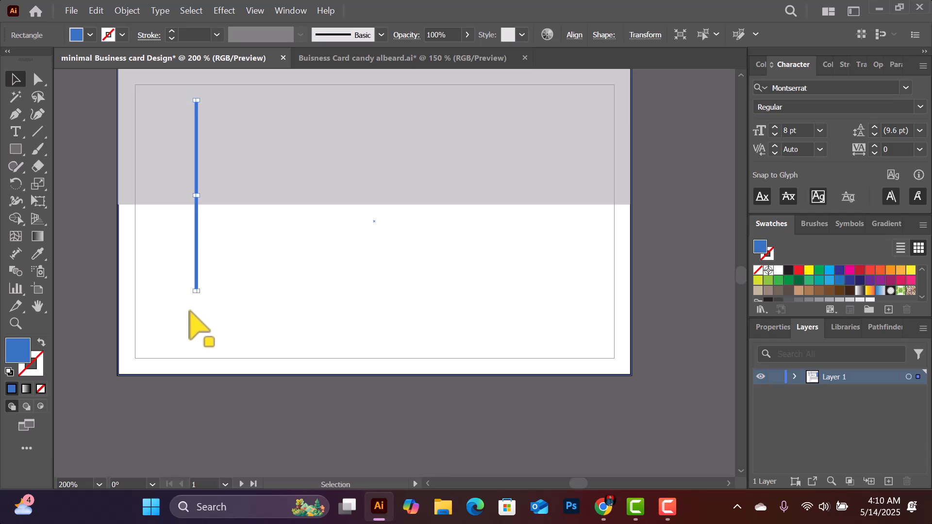
left_click_drag(672, 164, 572, 263)
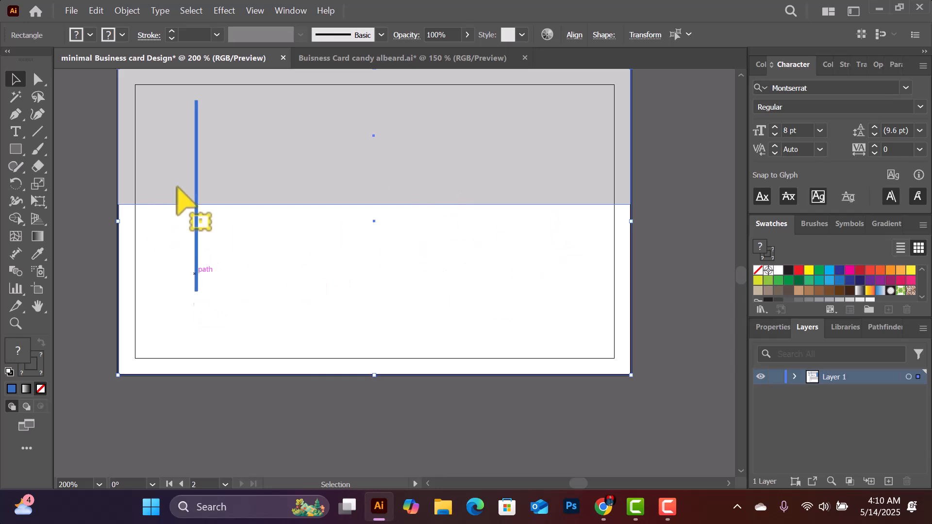
Undo the accidental move and lock the gray background rectangle with Object > Lock > Selection
left_click(38, 84)
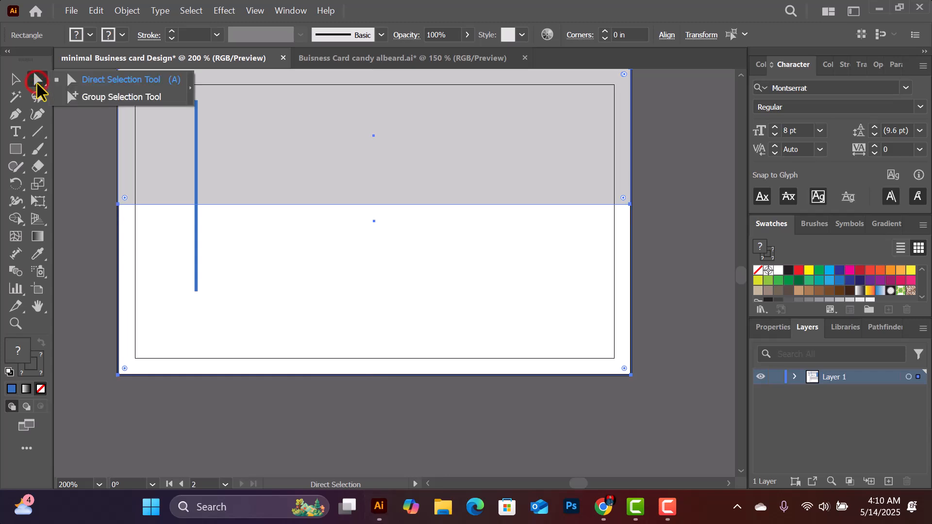
left_click_drag(211, 284, 174, 303)
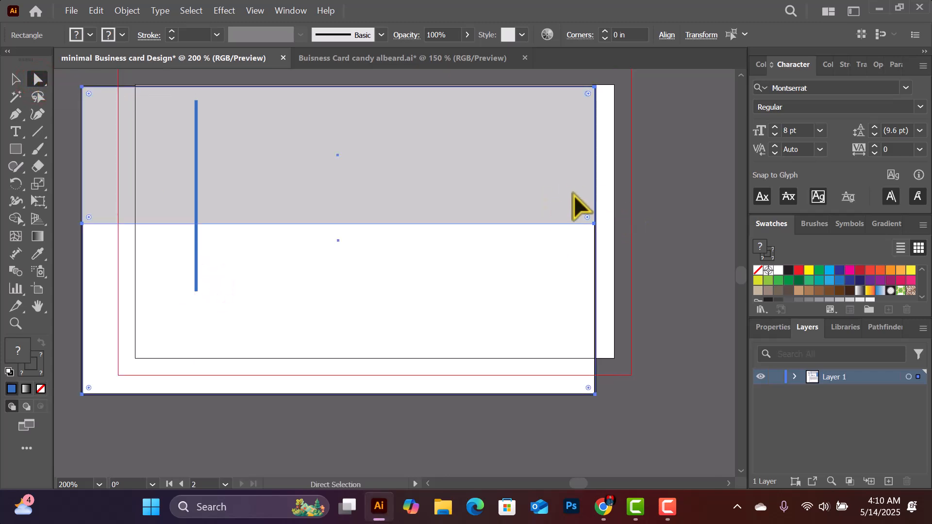
key("ctrl+z")
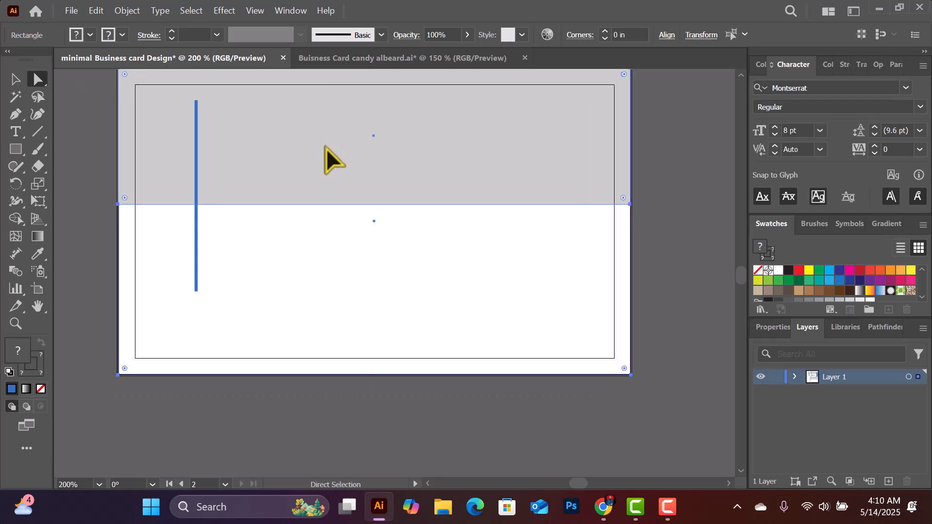
scroll(343, 184, "up", 1)
left_click(128, 10)
left_click(181, 149)
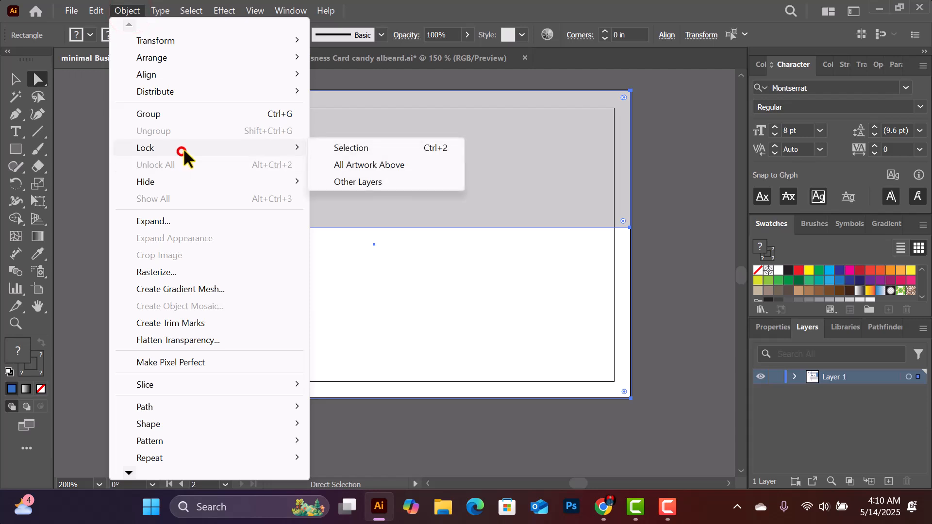
left_click(347, 147)
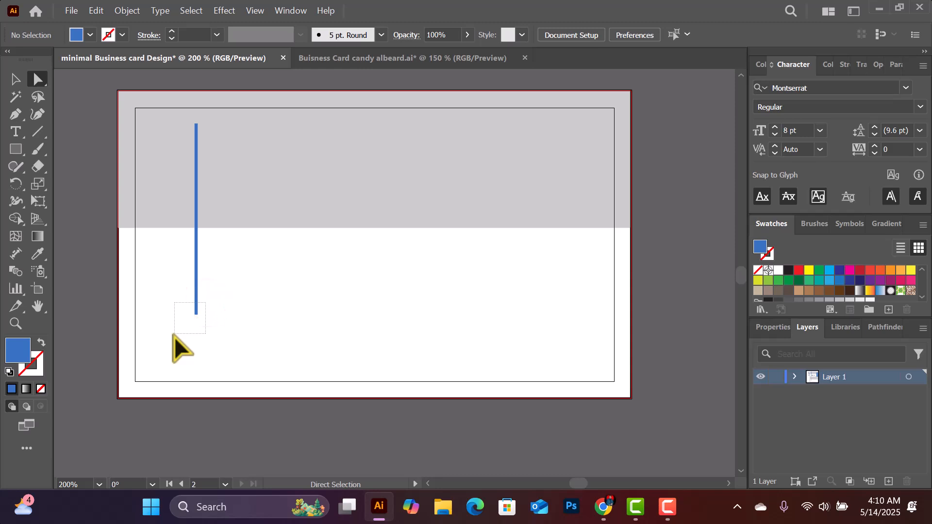
Extend the blue line's bottom anchor further down the card
left_click_drag(174, 337, 174, 337)
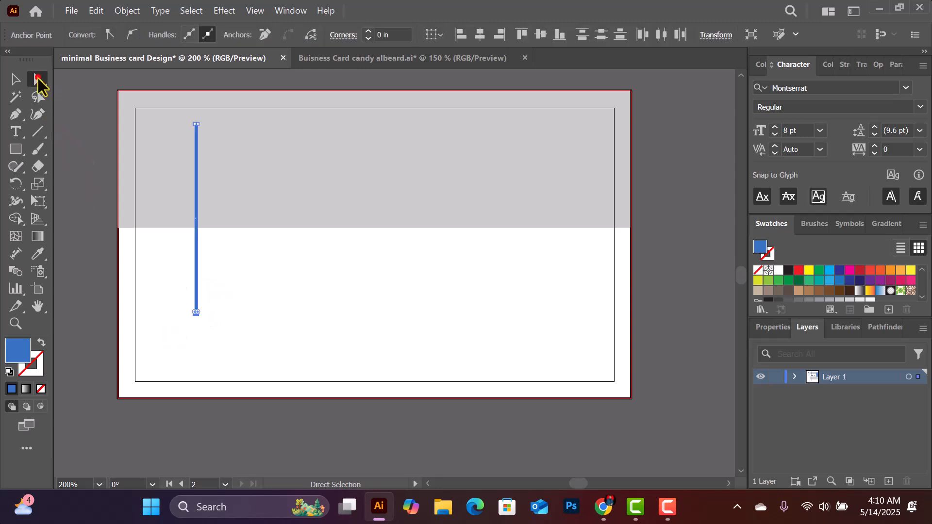
left_click(38, 78)
left_click(113, 77)
key("Down")
key("Down")
key("Down")
key("Down")
key("Down")
key("Down")
key("Down")
key("Down")
key("Down")
key("Down")
key("Down")
key("Down")
key("Down")
key("Down")
key("Down")
key("Down")
key("Down")
key("Down")
key("Down")
key("Down")
left_click(672, 197)
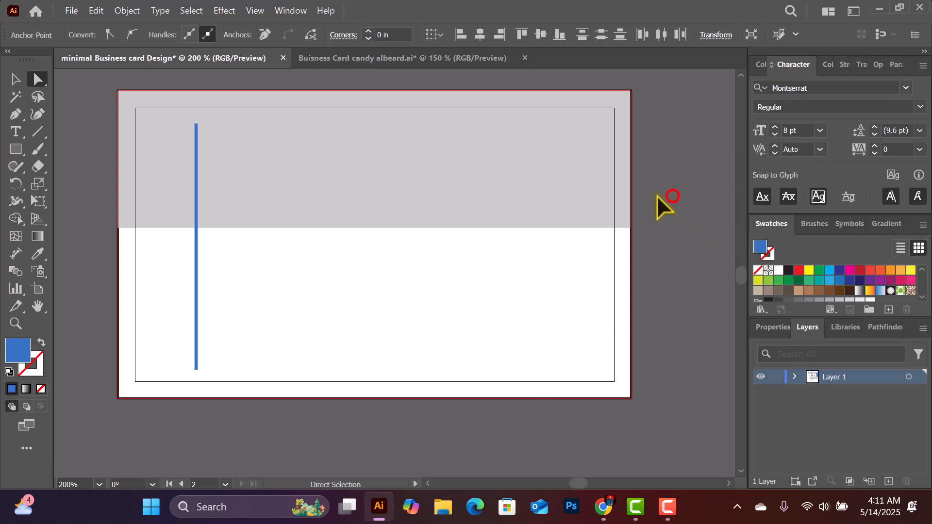
Shift the blue vertical line slightly to the right
left_click(15, 79)
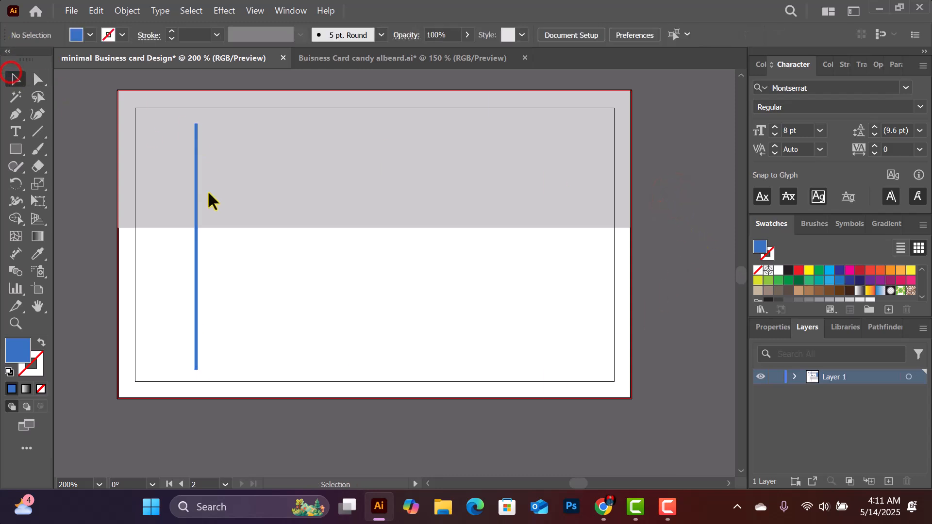
left_click(196, 216)
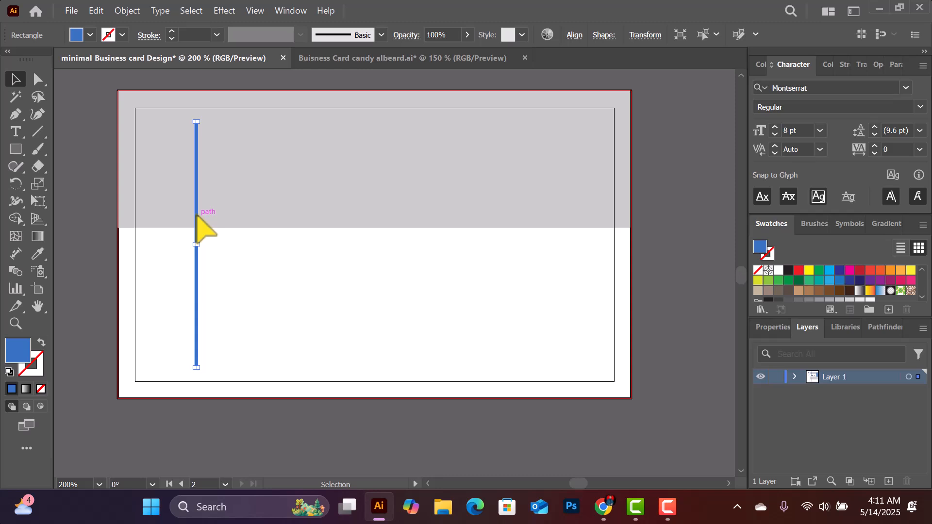
key("Right")
key("Right")
key("Right")
key("Right")
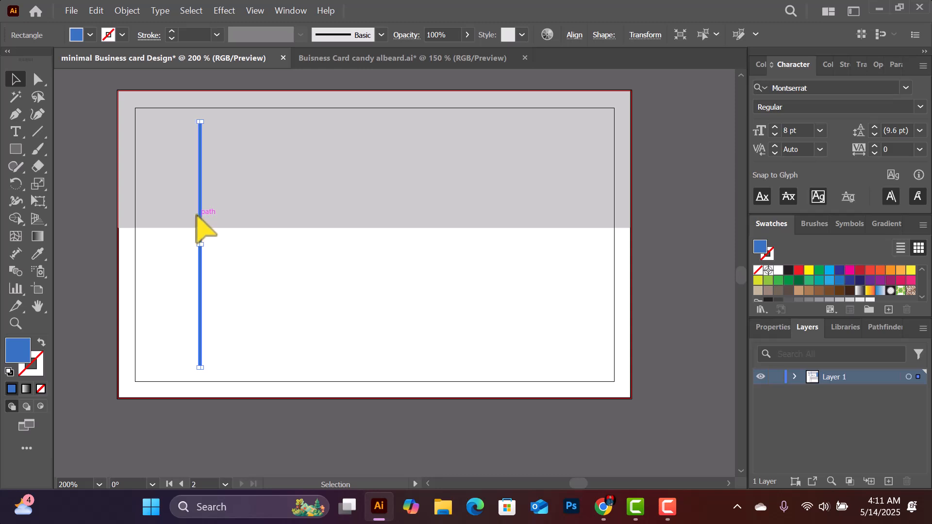
scroll(200, 224, "up", 2)
left_click(663, 206)
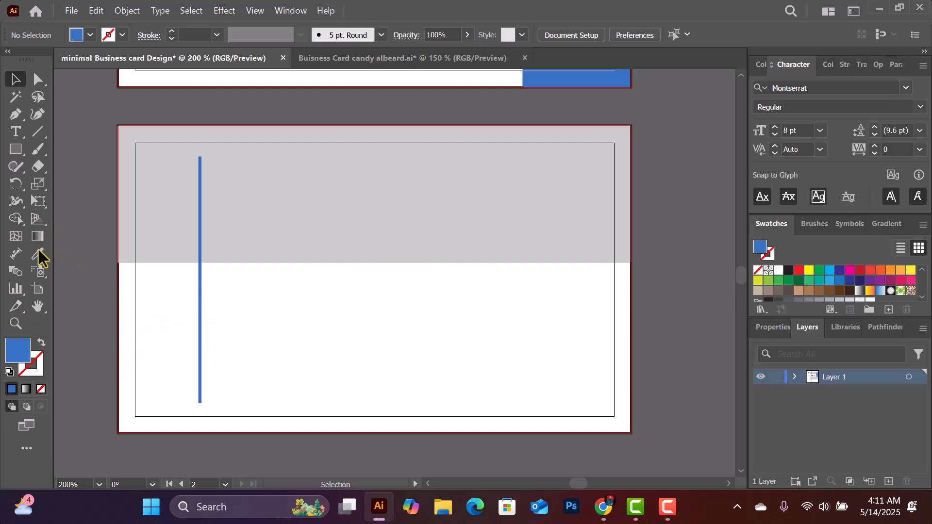
Draw a large blue rectangle right of the vertical line and lower it slightly
left_click_drag(14, 151, 97, 151)
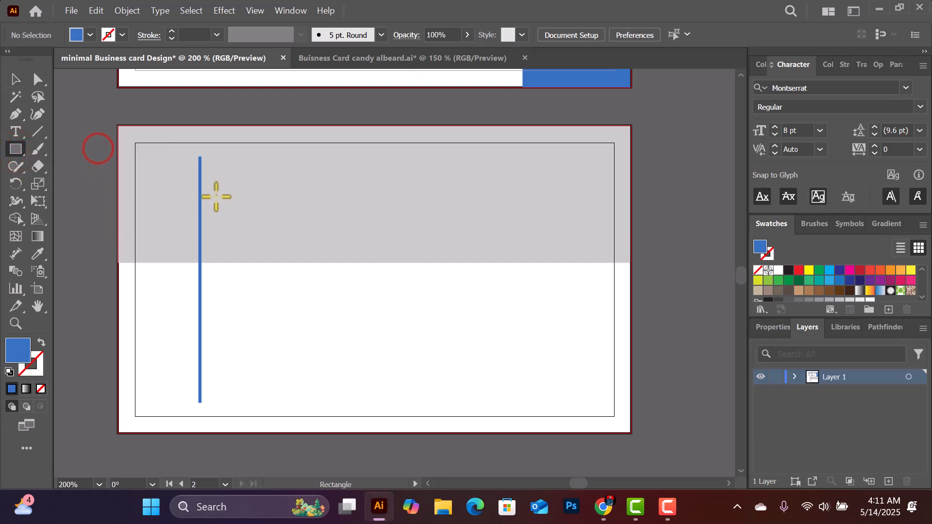
left_click_drag(200, 171, 428, 293)
left_click(16, 79)
mouse_move(368, 227)
left_mouse_down()
mouse_move(376, 241)
mouse_move(367, 234)
left_mouse_up()
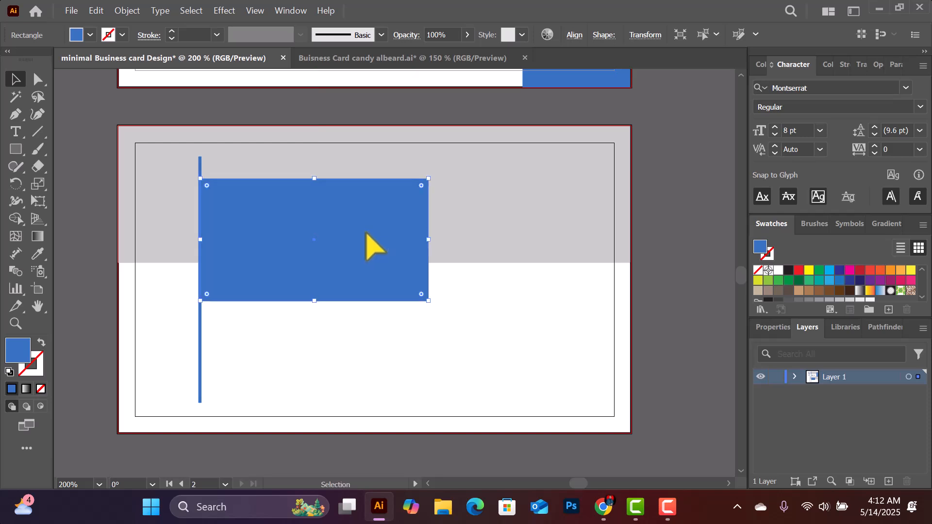
left_click(504, 264)
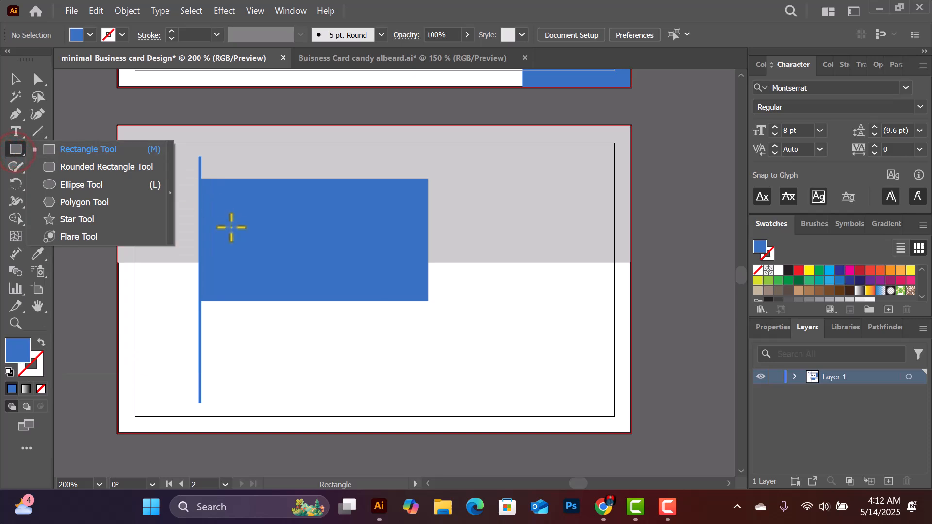
Draw a narrow rectangle at the bottom left of the vertical line and nudge it right
left_click(113, 148)
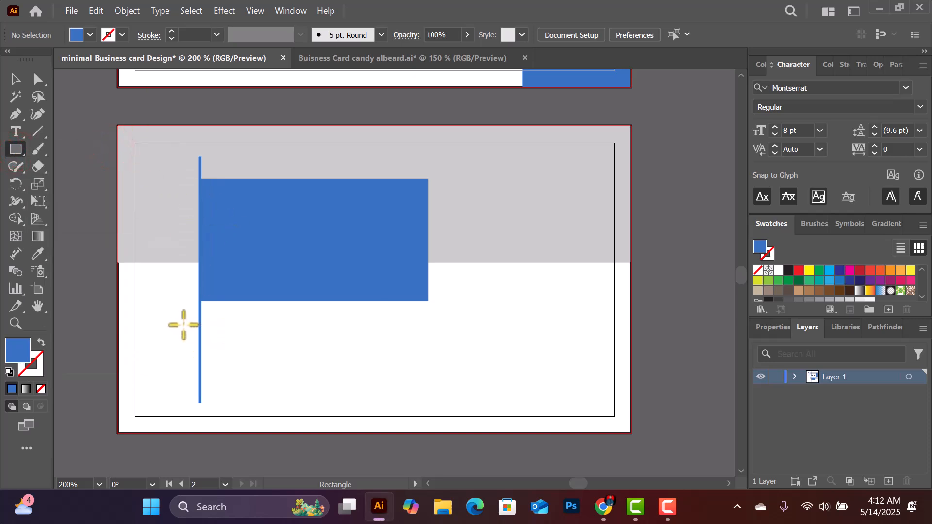
left_click_drag(181, 319, 197, 402)
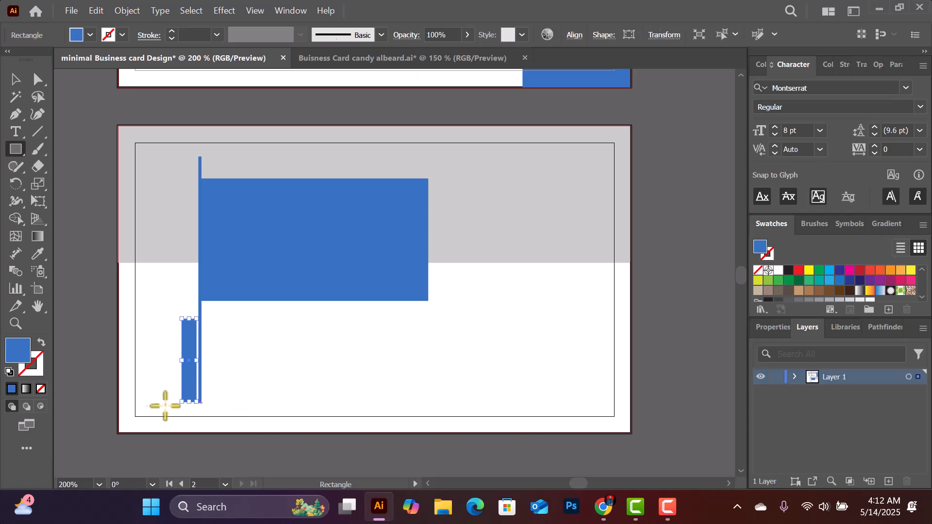
key("Right")
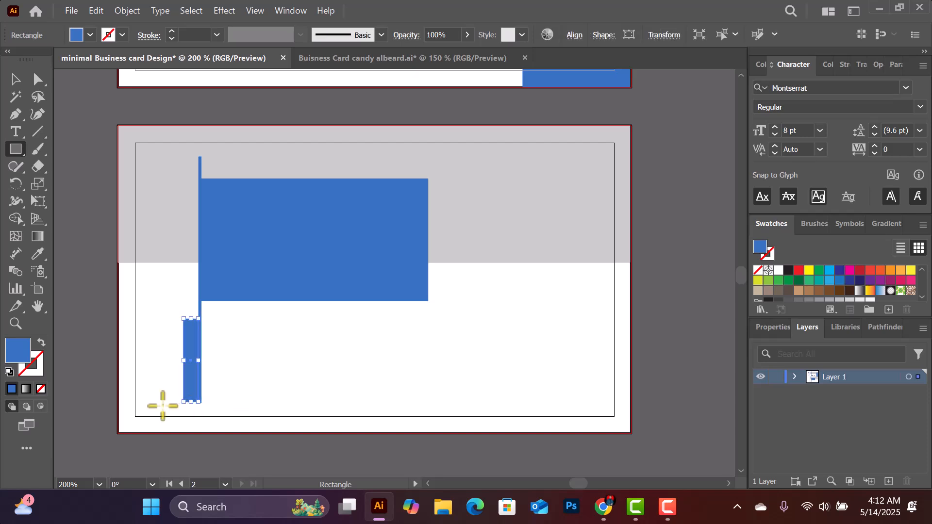
key("Right")
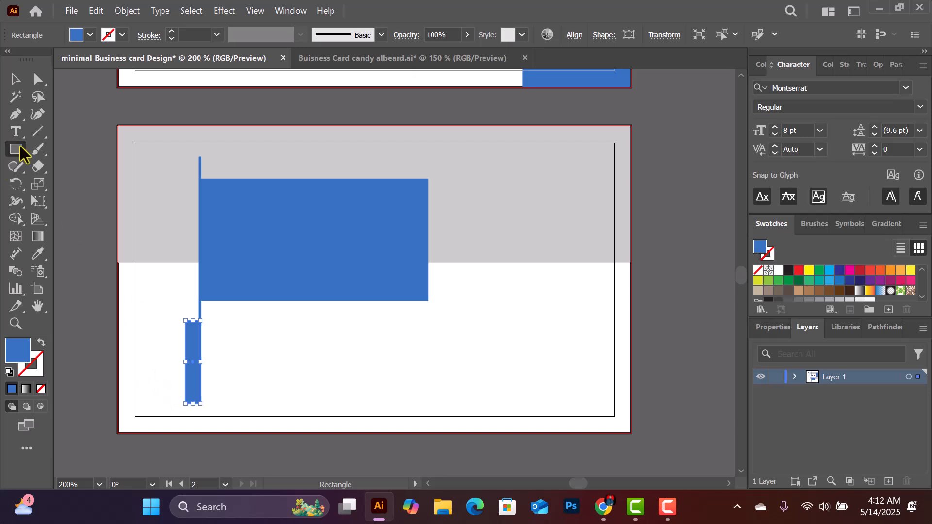
Zoom in and drag the narrow blue bar until it snaps against the vertical line
left_click(20, 78)
left_click(279, 439)
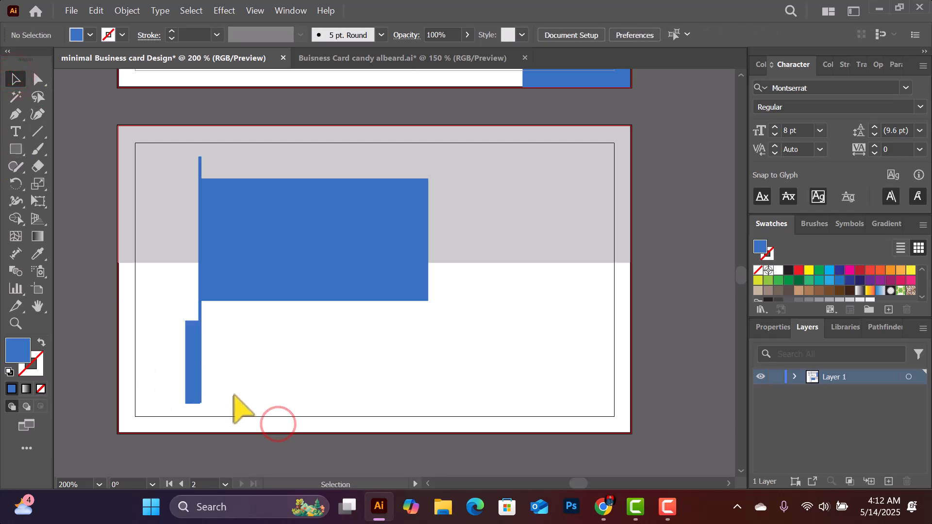
left_click_drag(188, 386, 189, 387)
key("ctrl+equal")
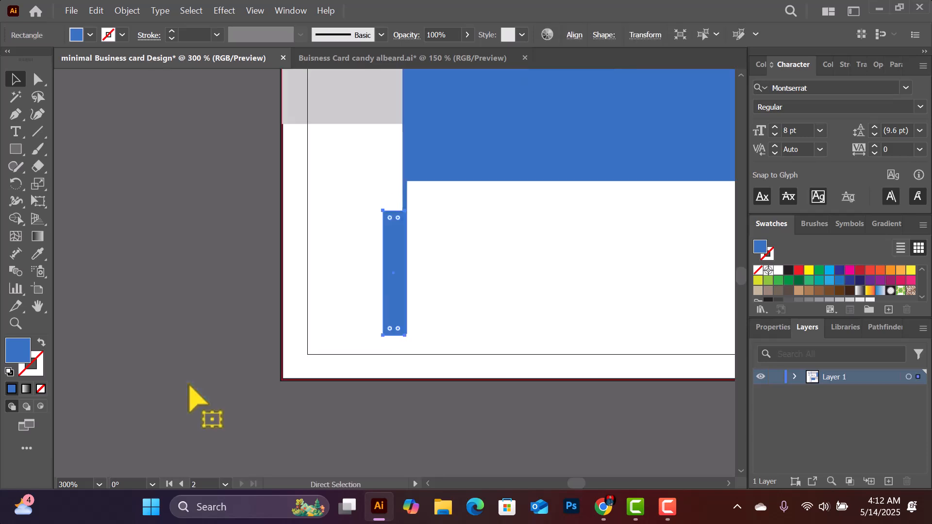
left_click_drag(393, 254, 393, 254)
left_click(482, 251)
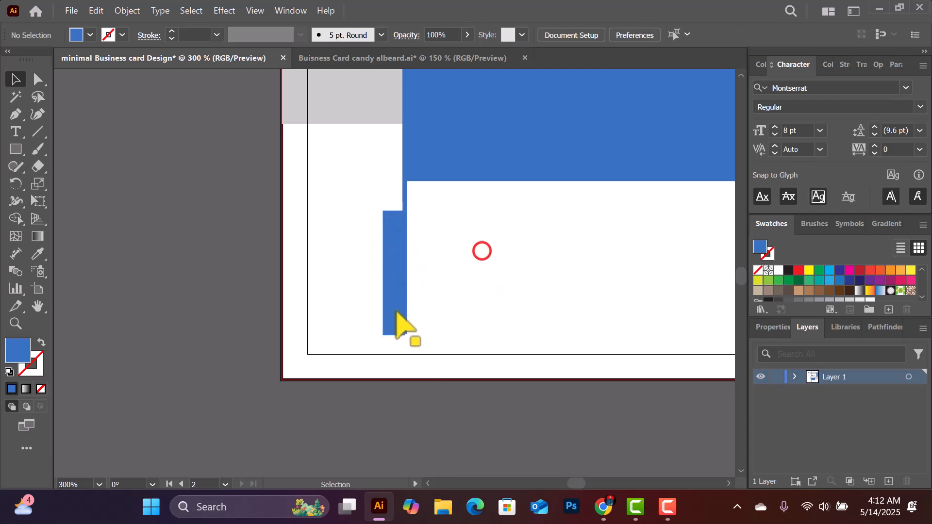
left_click(391, 288)
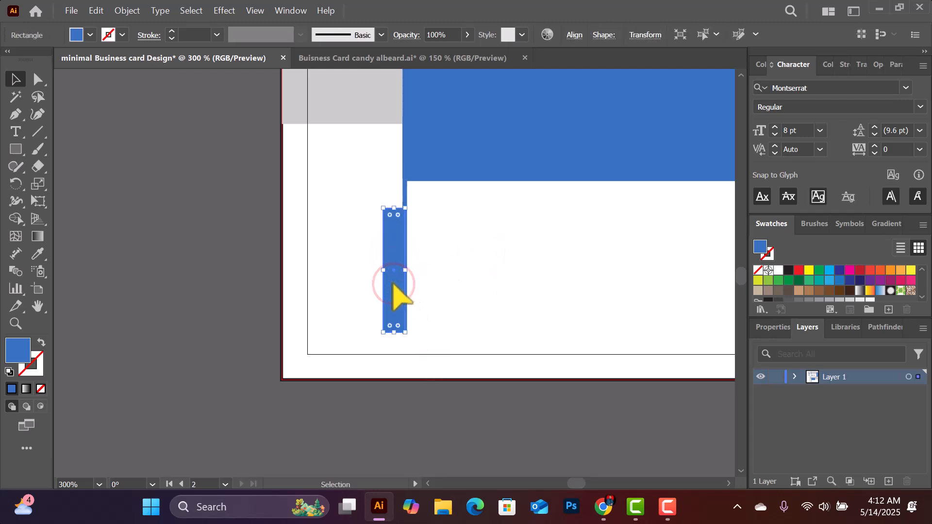
left_click(474, 302)
mouse_move(391, 304)
left_mouse_down()
mouse_move(382, 310)
mouse_move(390, 307)
left_mouse_up()
left_click(481, 284)
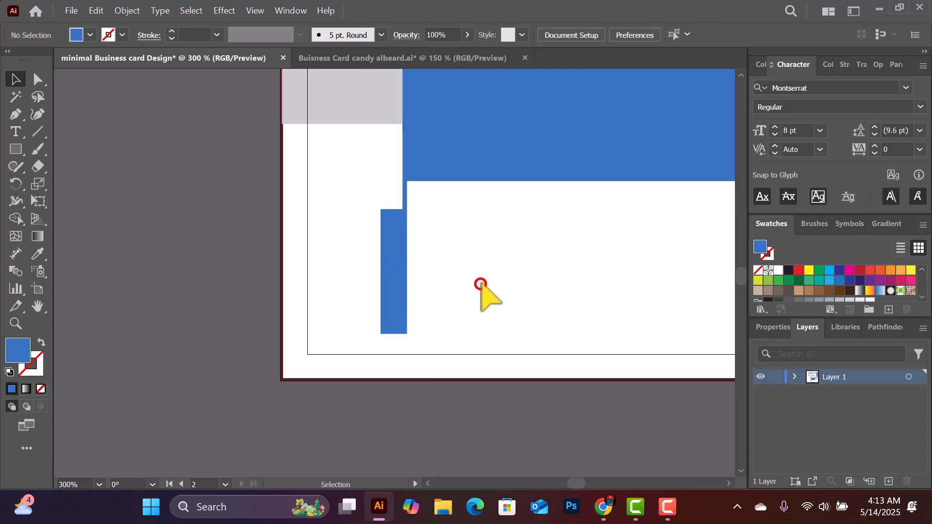
key("space")
left_click_drag(494, 286, 356, 269)
key("ctrl+minus")
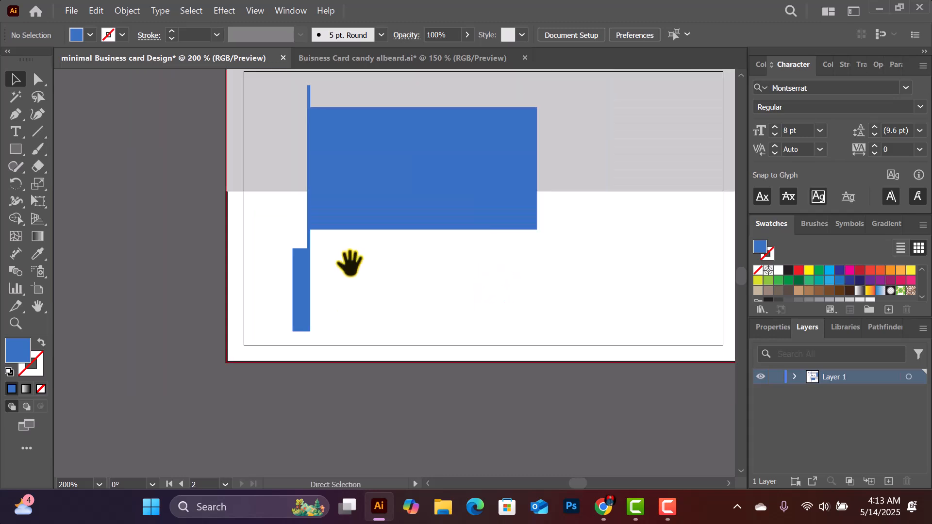
left_click(367, 206)
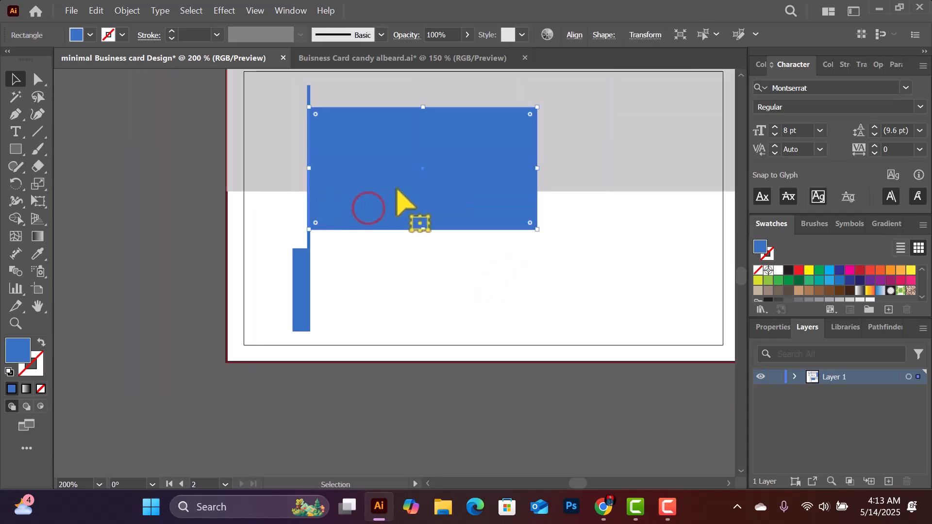
scroll(462, 201, "up", 2)
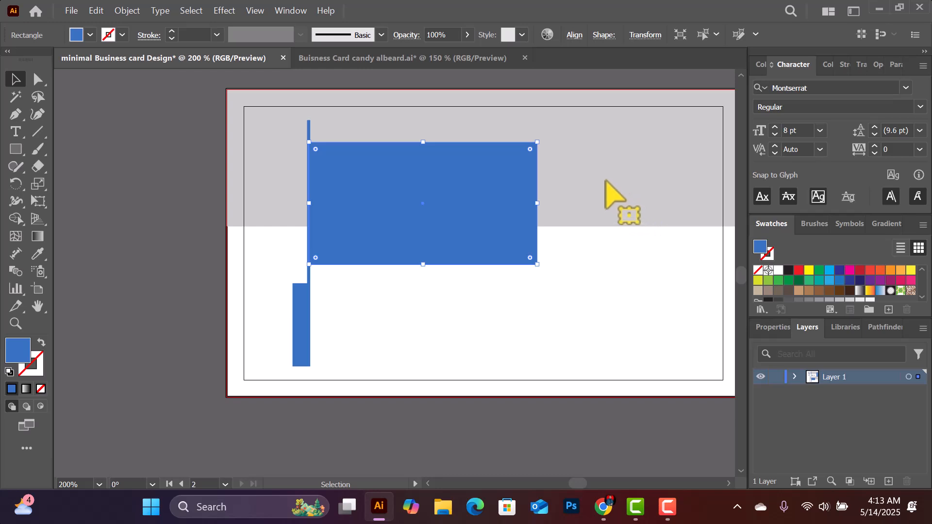
left_click(605, 181)
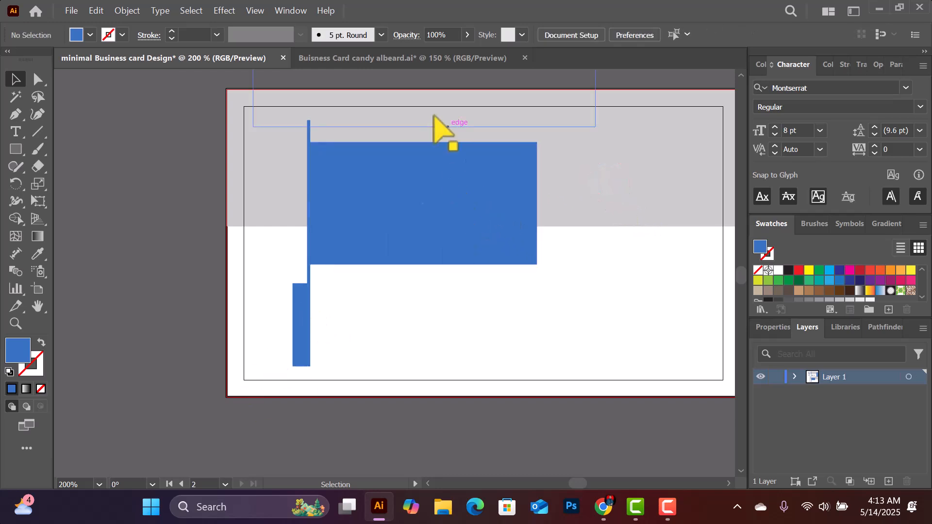
left_click(371, 57)
scroll(440, 266, "down", 5)
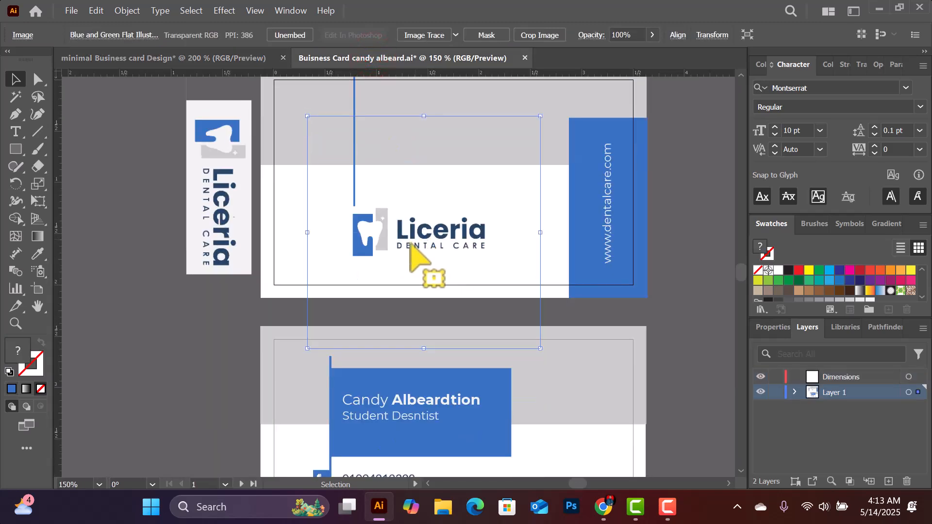
scroll(407, 274, "down", 2)
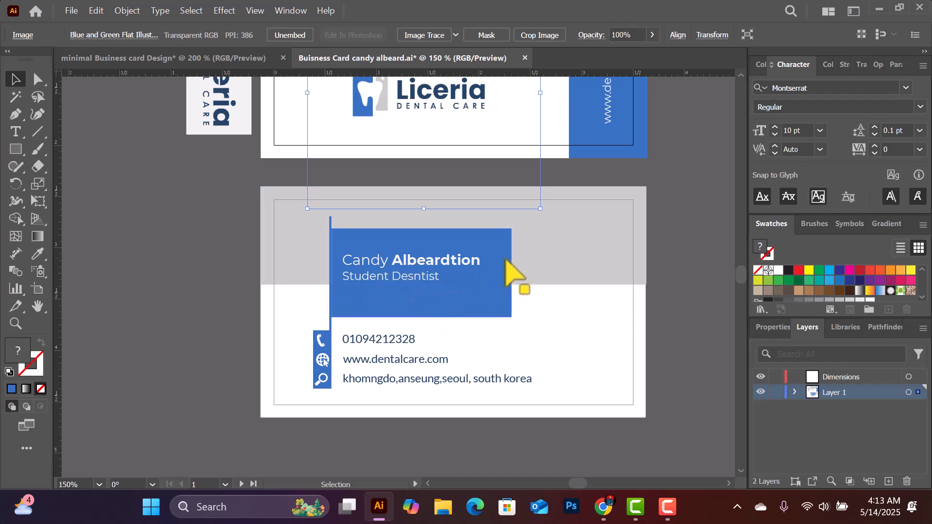
left_click(183, 59)
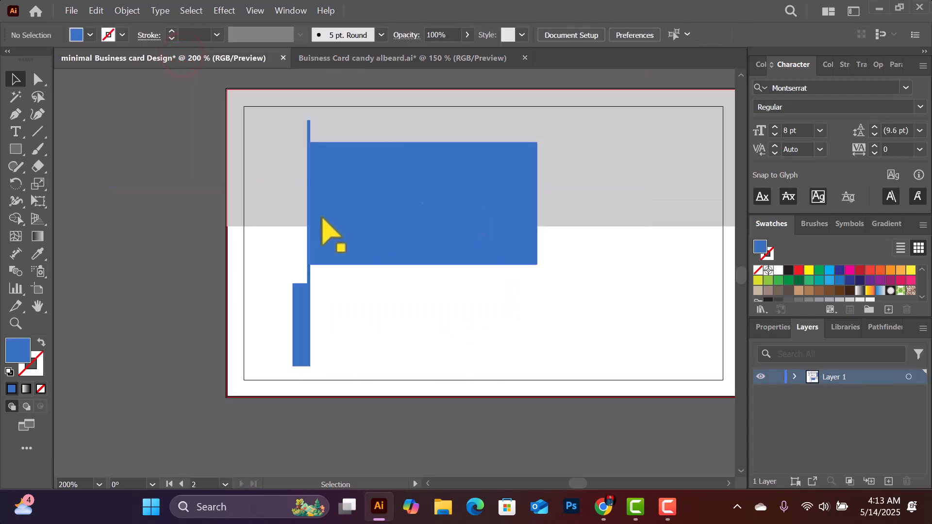
left_click_drag(285, 161, 359, 377)
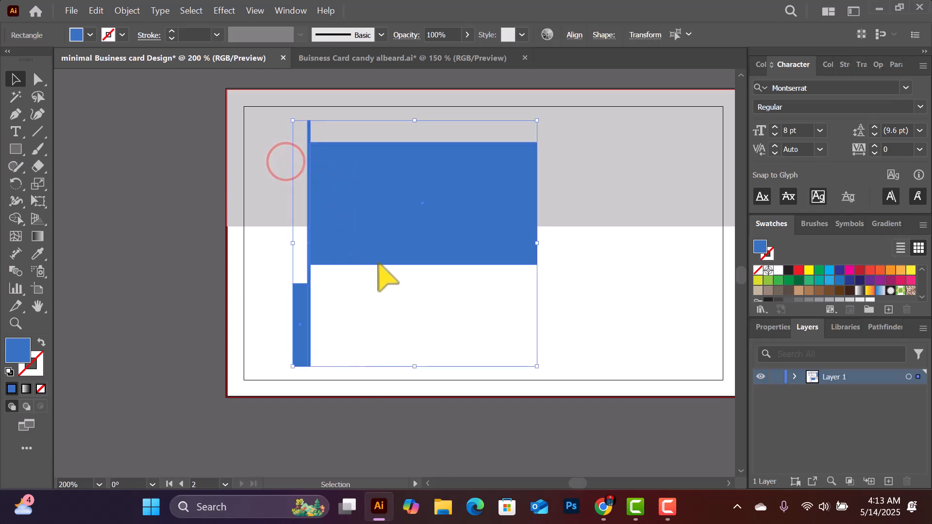
Narrow and reposition the large blue panel, then move both blue rectangles slightly up
left_click_drag(365, 219, 380, 225)
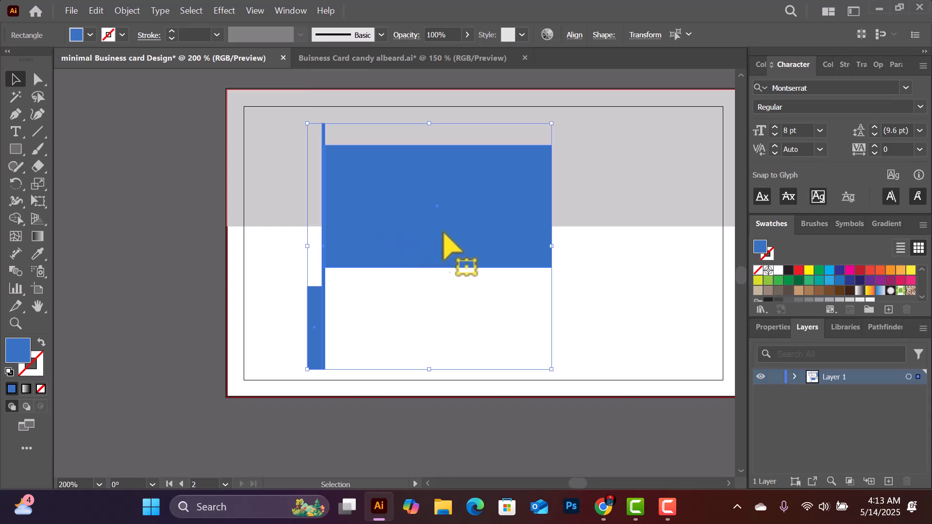
left_click(493, 172)
left_click(658, 148)
left_click(528, 189)
left_click_drag(552, 145, 539, 142)
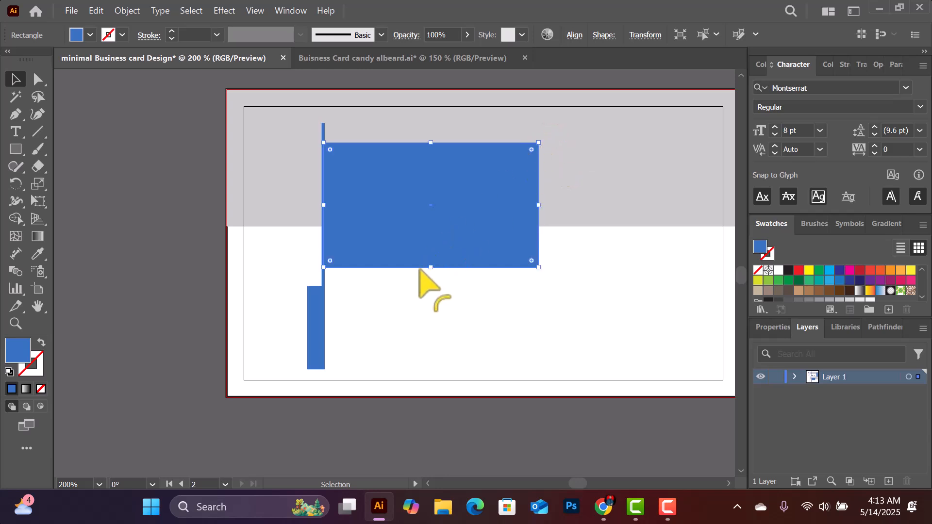
left_click_drag(455, 223, 454, 216)
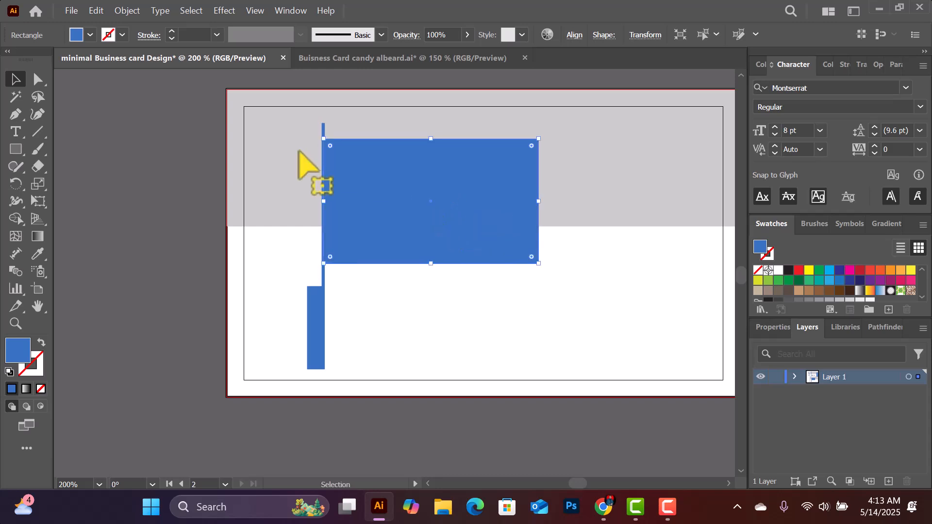
left_click_drag(265, 132, 392, 326)
left_click_drag(399, 239, 399, 236)
left_click(601, 189)
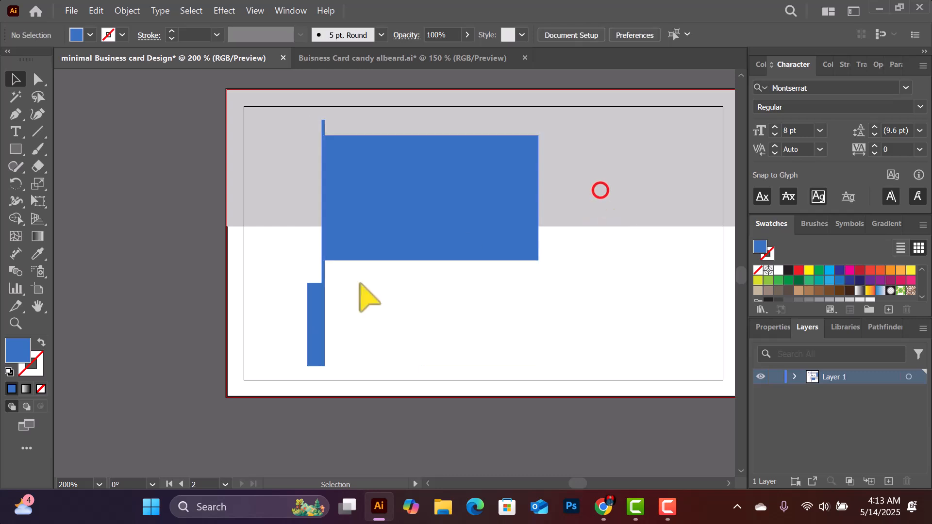
Widen the small blue bar to the left, lower its top edge, and show the Symbols panel
left_click(315, 317)
left_click_drag(307, 325, 299, 325)
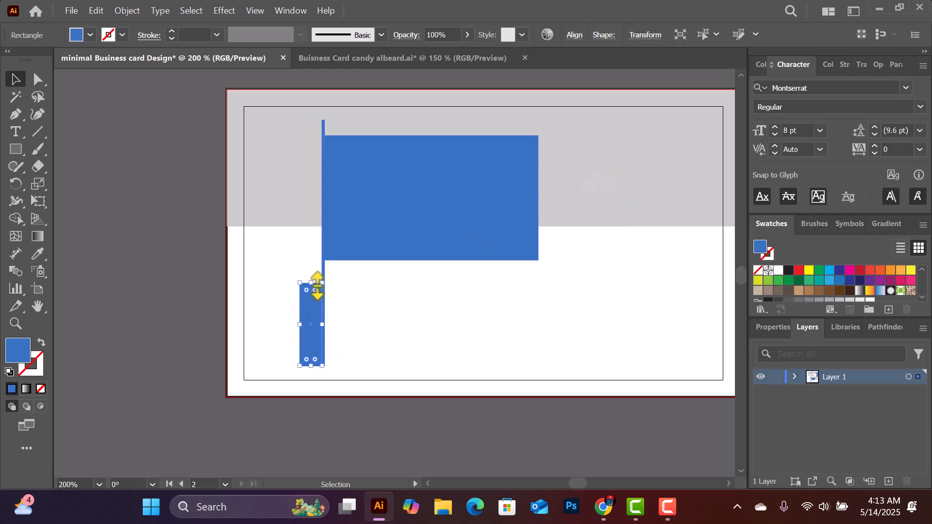
left_click_drag(314, 283, 314, 290)
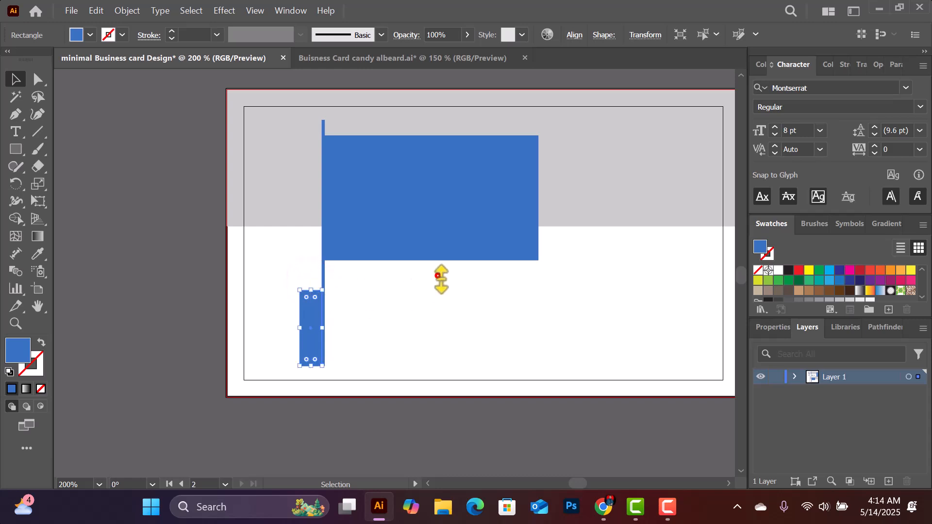
left_click(438, 276)
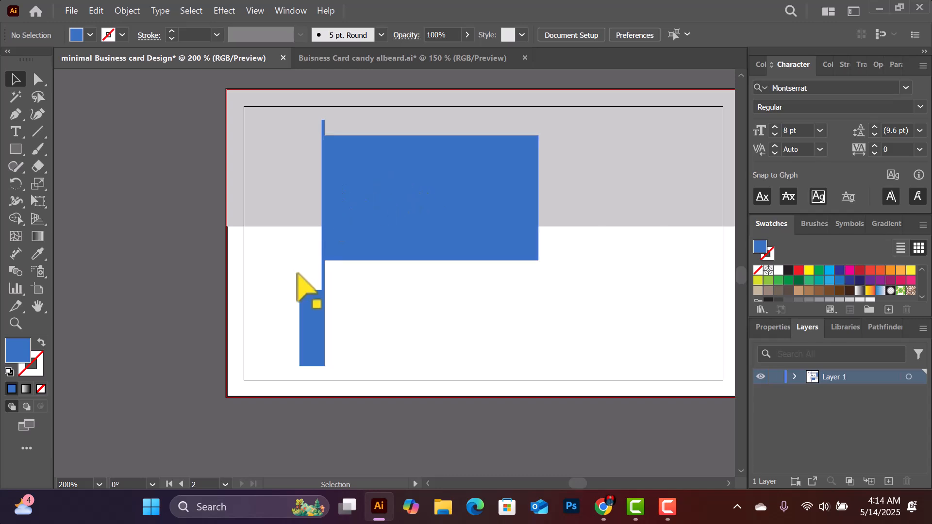
left_click(310, 310)
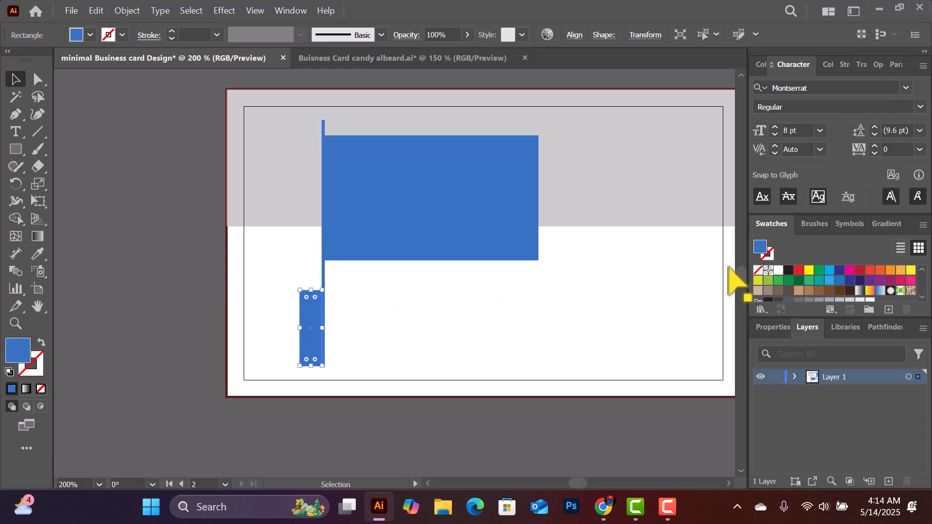
left_click(847, 223)
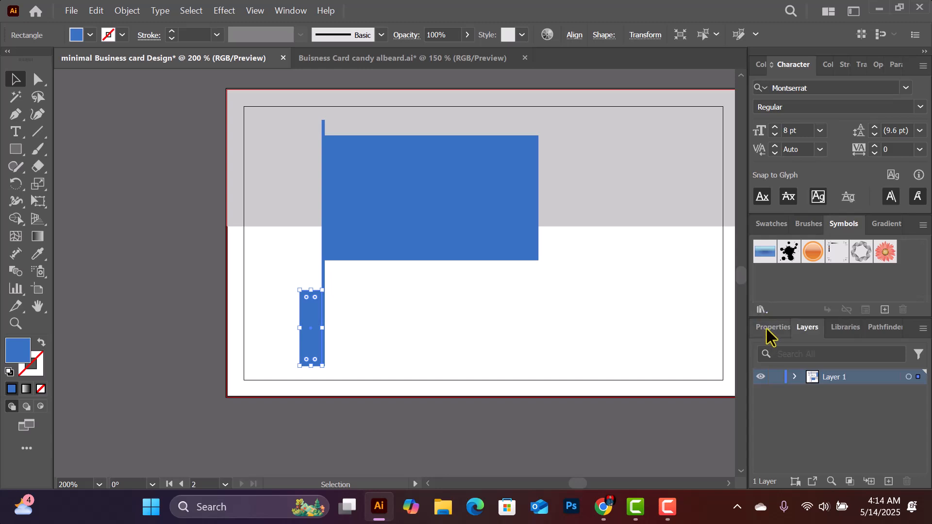
Open the Maps symbol library and place its Telephone symbol right of the small blue bar
left_click(761, 309)
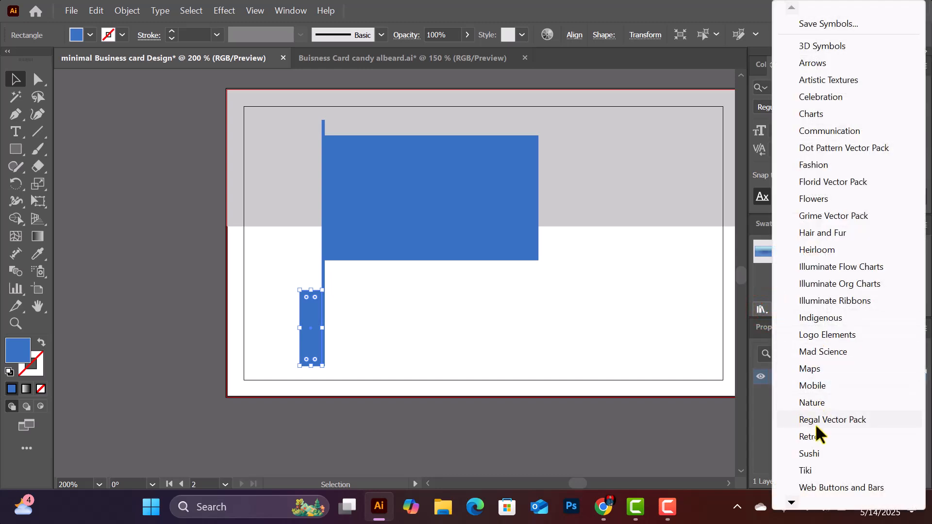
left_click(819, 368)
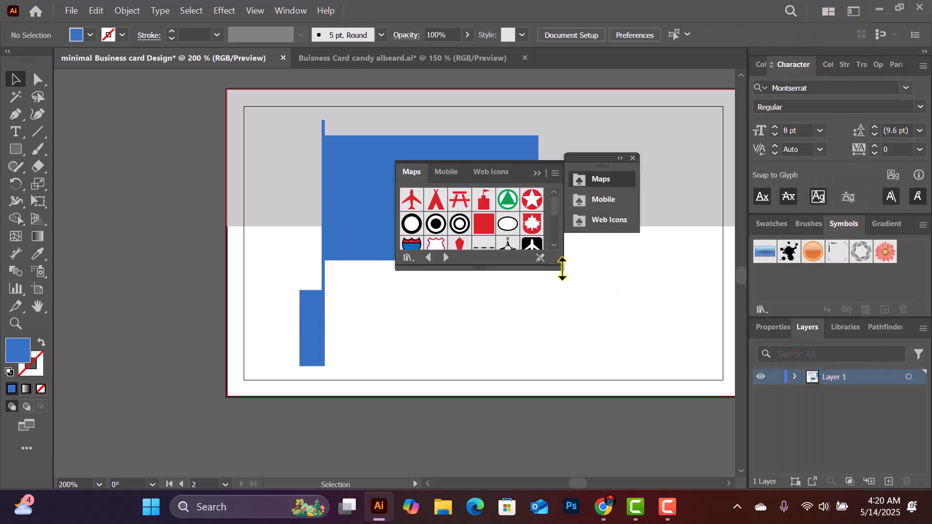
left_click_drag(561, 267, 676, 369)
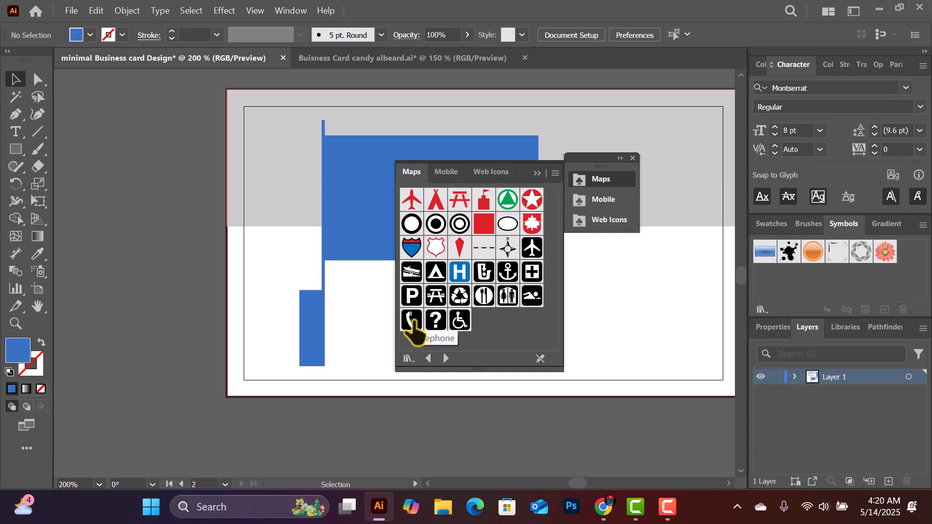
left_click_drag(411, 320, 359, 306)
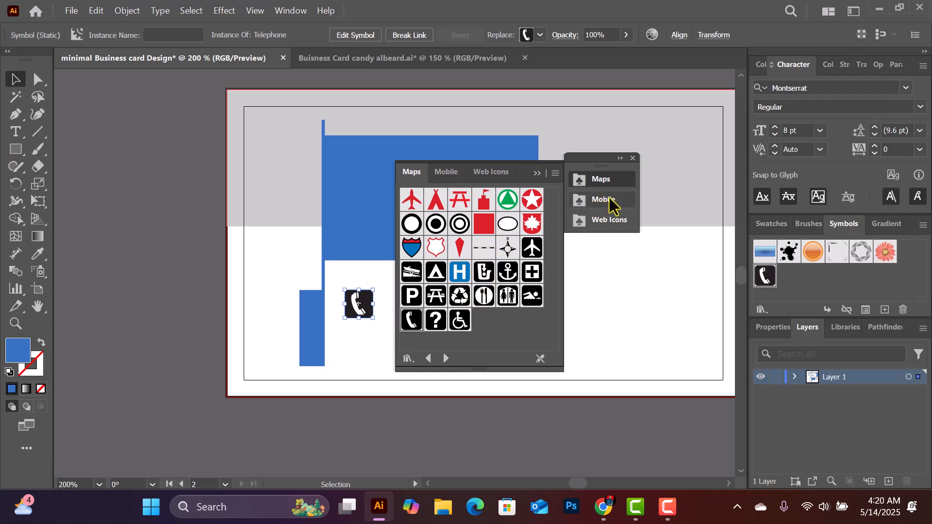
Open the Mobile symbol library from the Symbol Libraries list
left_click(632, 157)
left_click(761, 310)
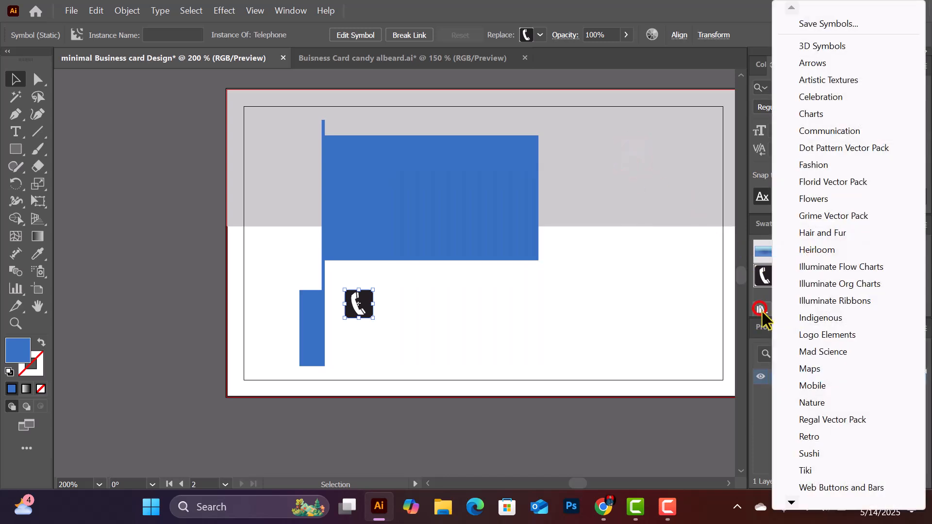
left_click(814, 387)
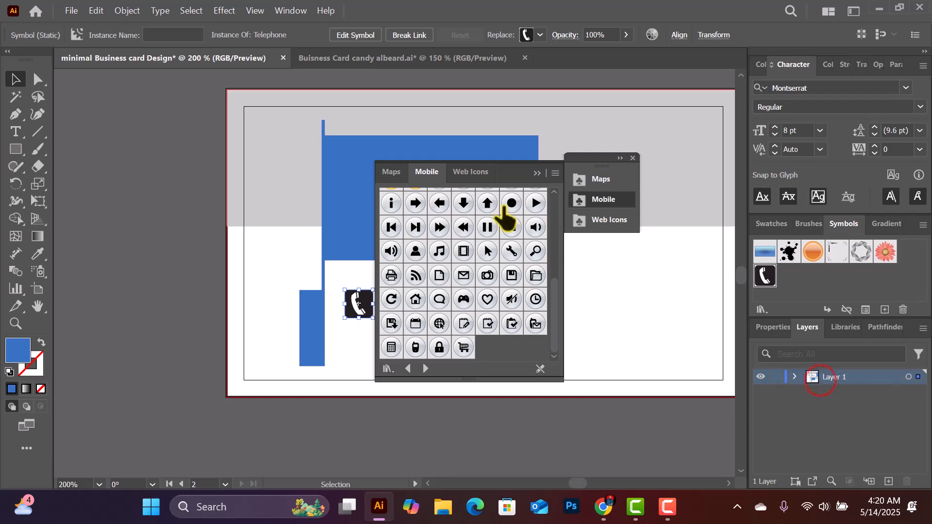
scroll(485, 228, "down", 5)
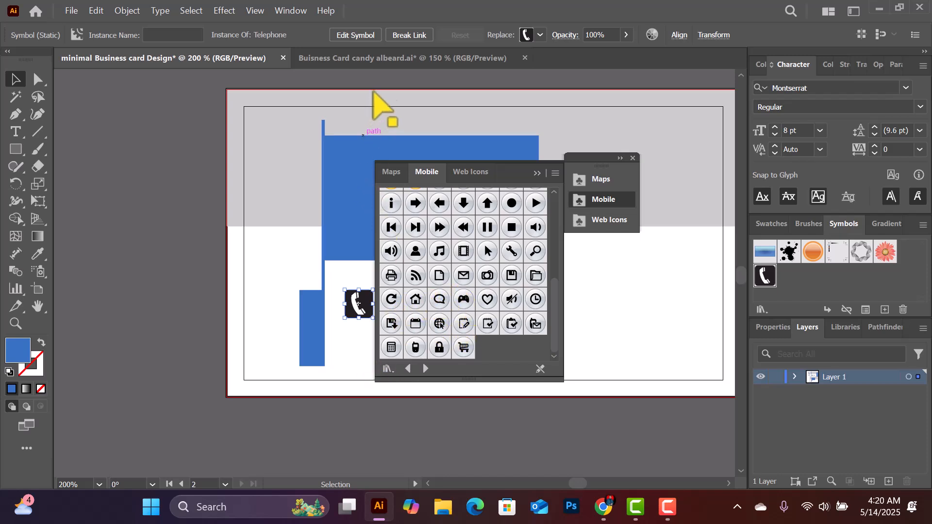
Compare the icons on the reference business card, then return to the minimal card design
left_click(380, 59)
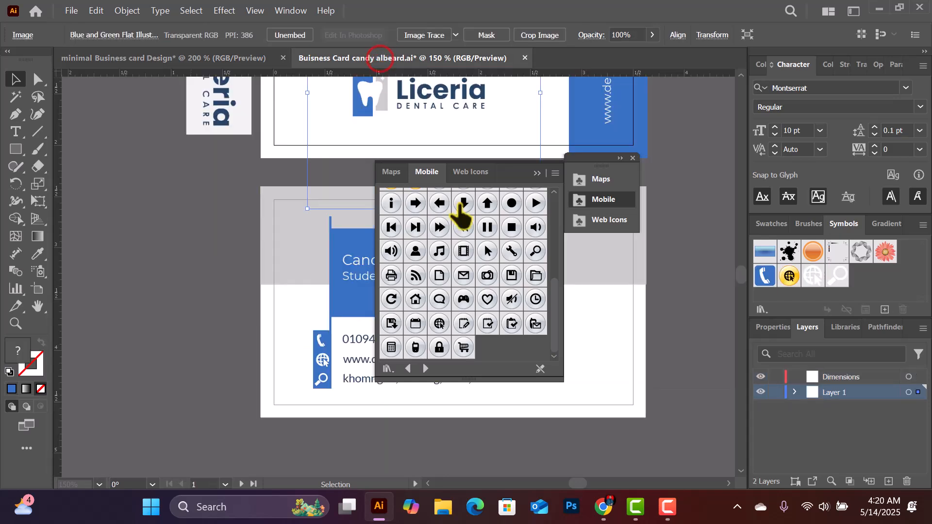
left_click_drag(503, 171, 654, 185)
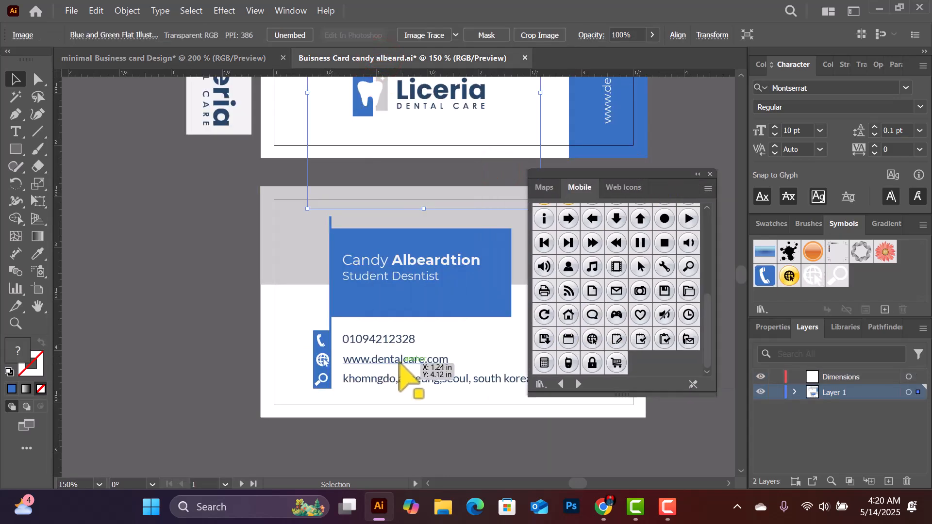
scroll(619, 150, "up", 3)
scroll(619, 129, "down", 4)
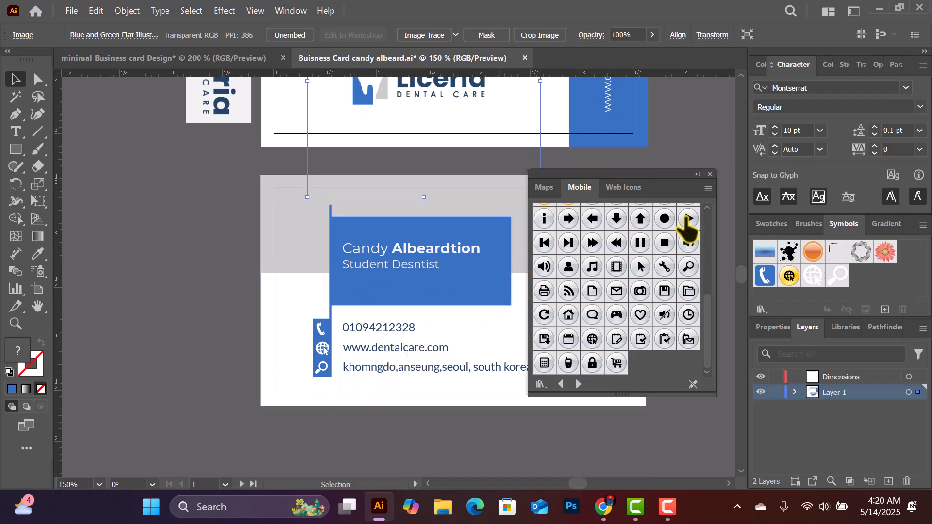
left_click(217, 59)
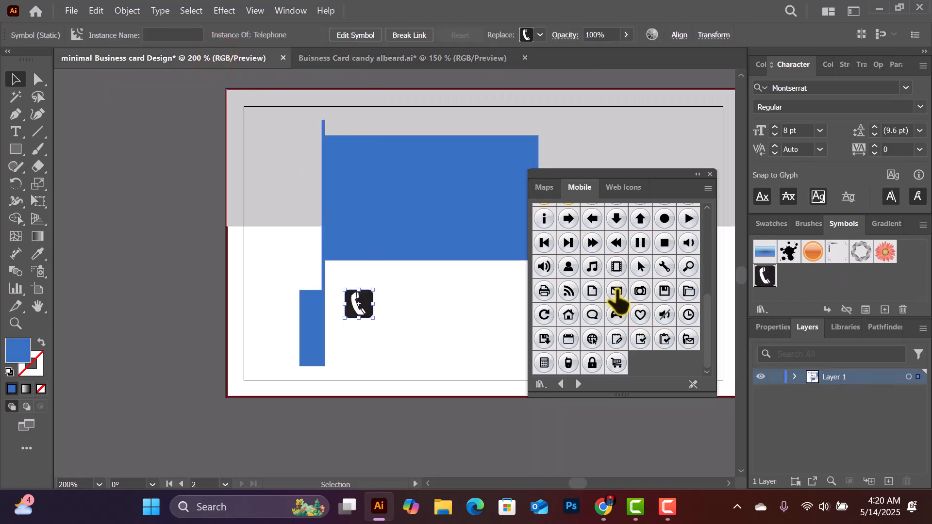
Place the Email and Search - Grey symbols, arranging phone, search and mail in a row
left_click_drag(615, 291, 453, 315)
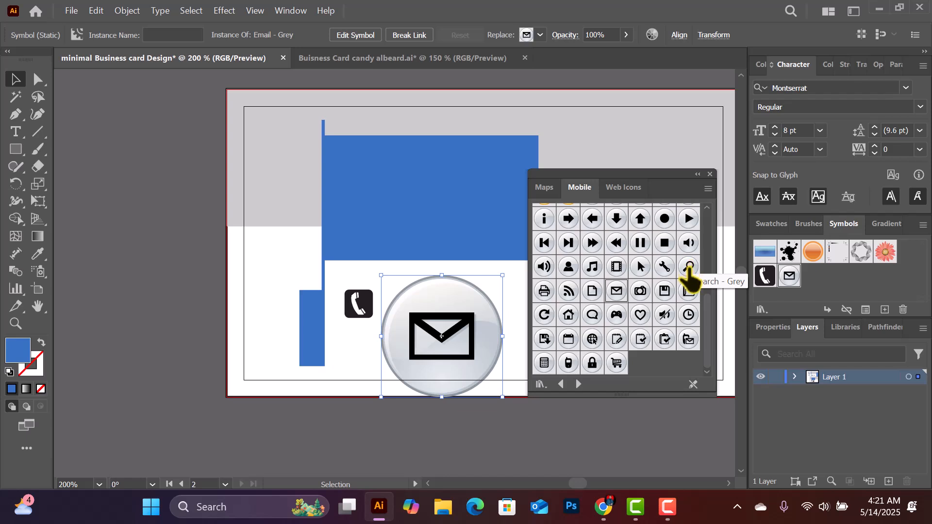
left_click_drag(691, 274, 355, 408)
left_click(711, 174)
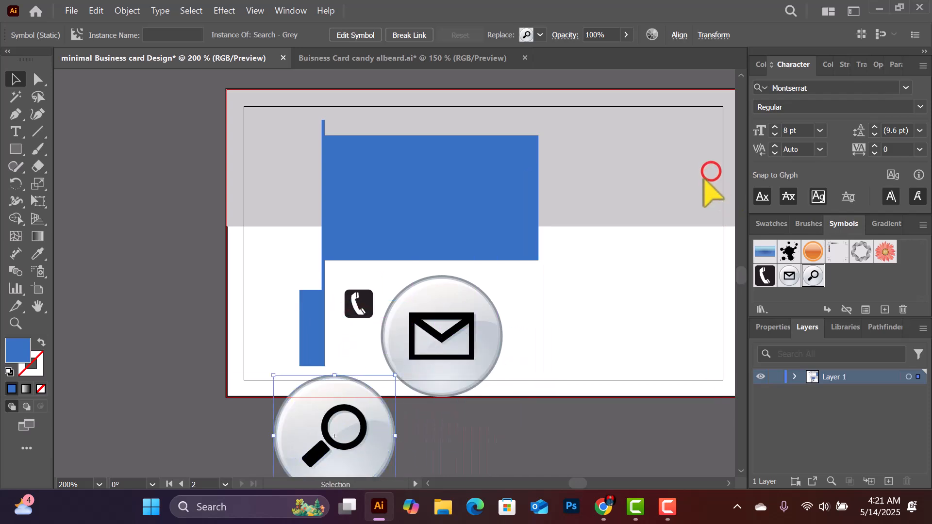
left_click(72, 11)
left_click(72, 11)
left_click(73, 13)
left_click(73, 13)
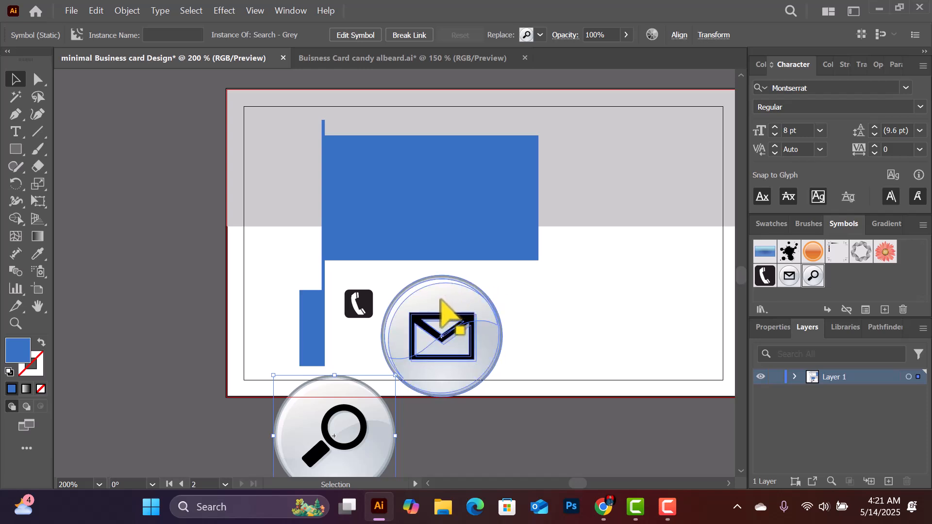
left_click_drag(447, 300, 607, 284)
left_click_drag(328, 434, 457, 312)
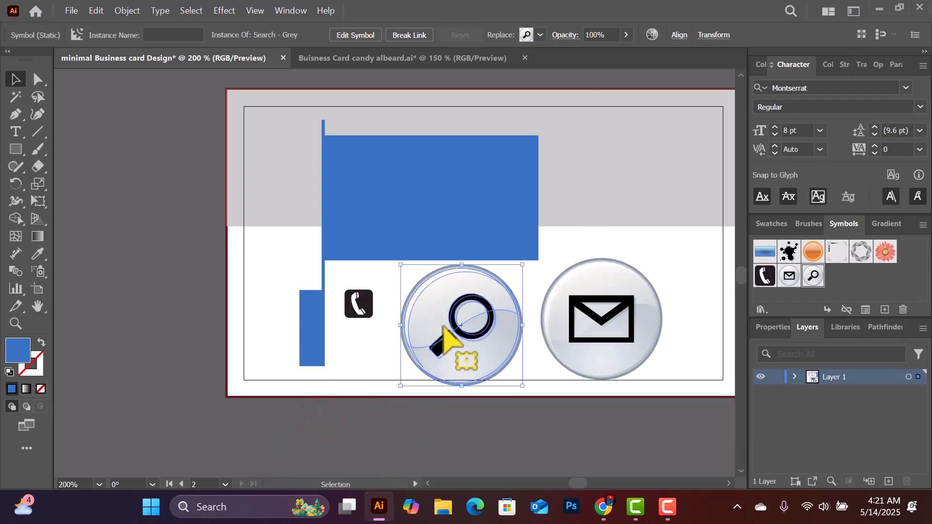
Edit the Search - Grey symbol and delete the grey circle behind the magnifier
double_click(483, 287)
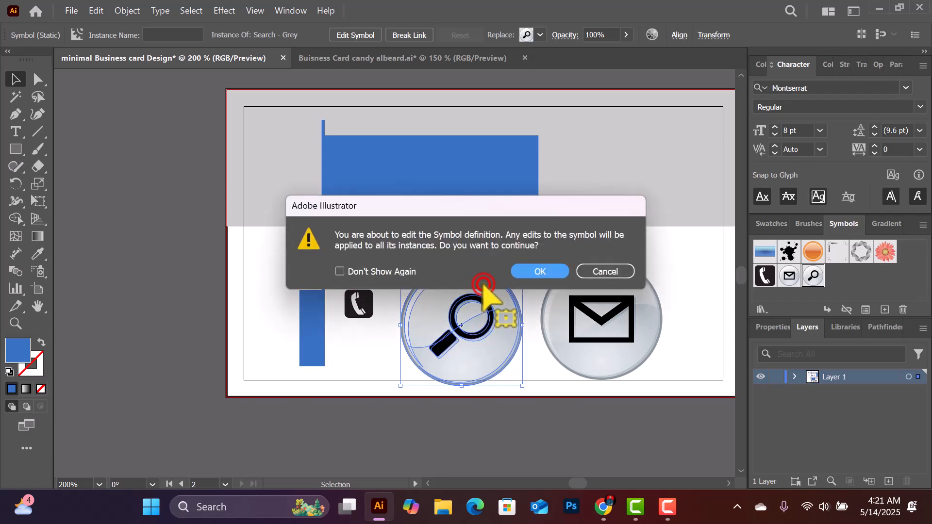
left_click(605, 272)
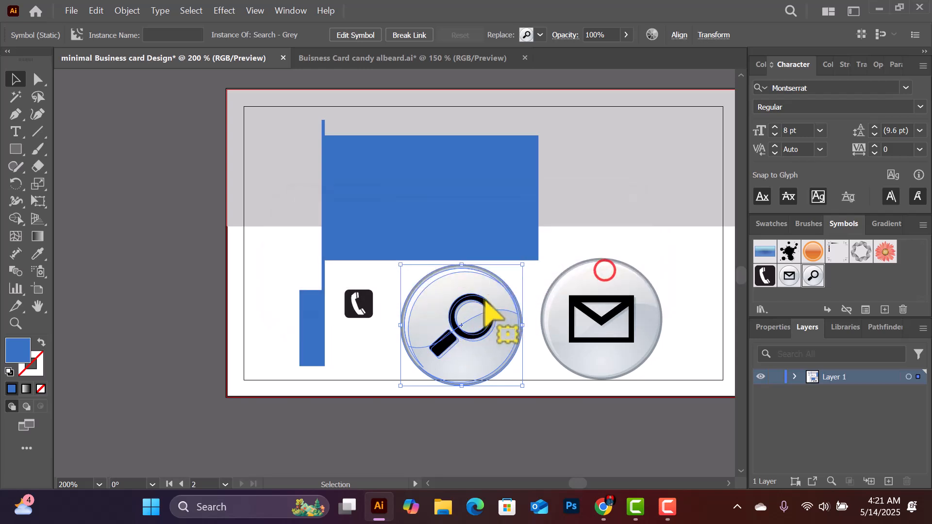
double_click(470, 280)
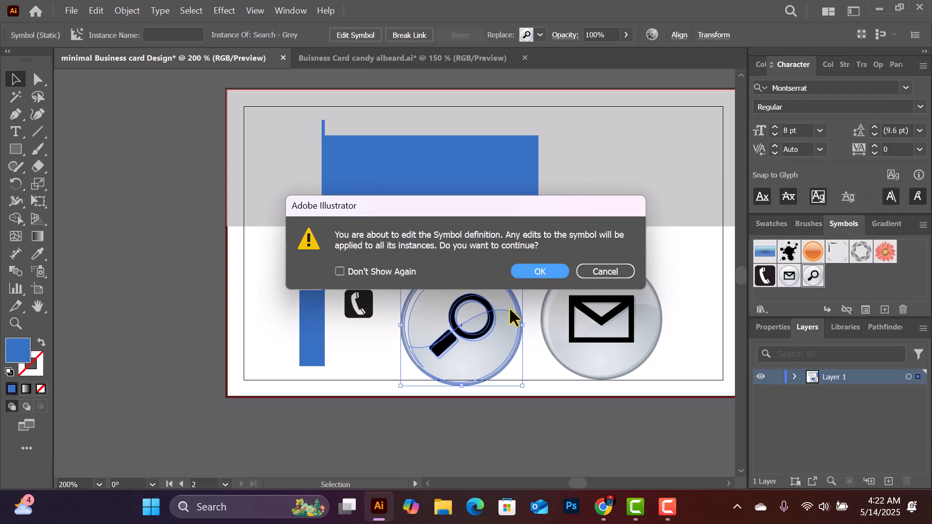
left_click(541, 271)
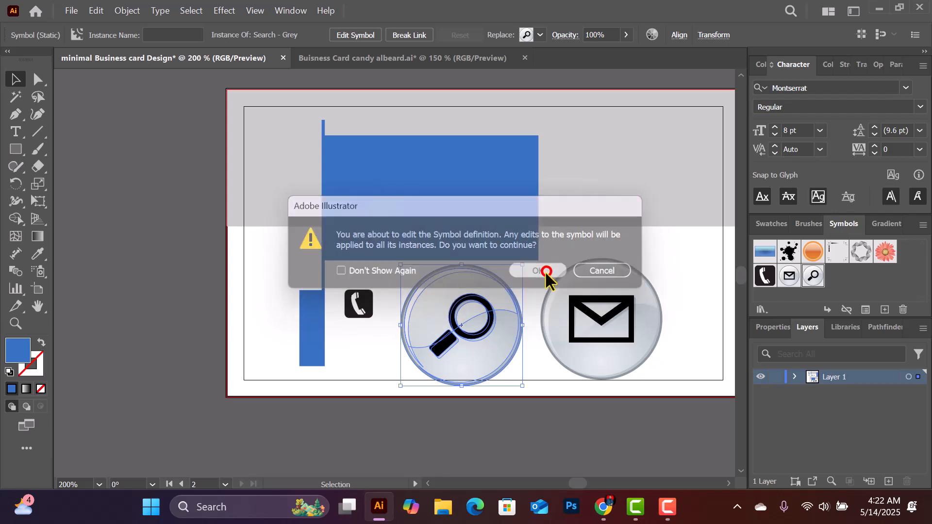
left_click(491, 295)
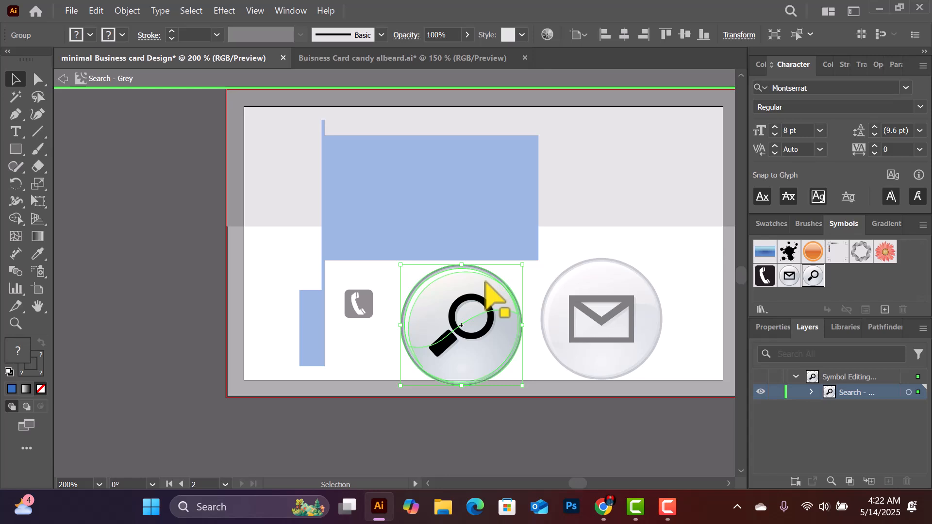
key("Delete")
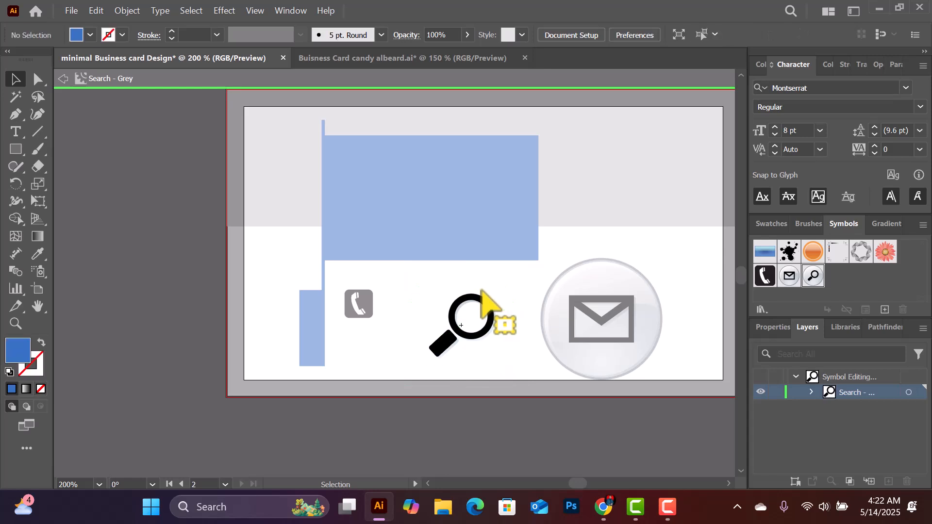
Edit the Email - Grey symbol and delete the grey circle behind the envelope
double_click(617, 274)
double_click(619, 276)
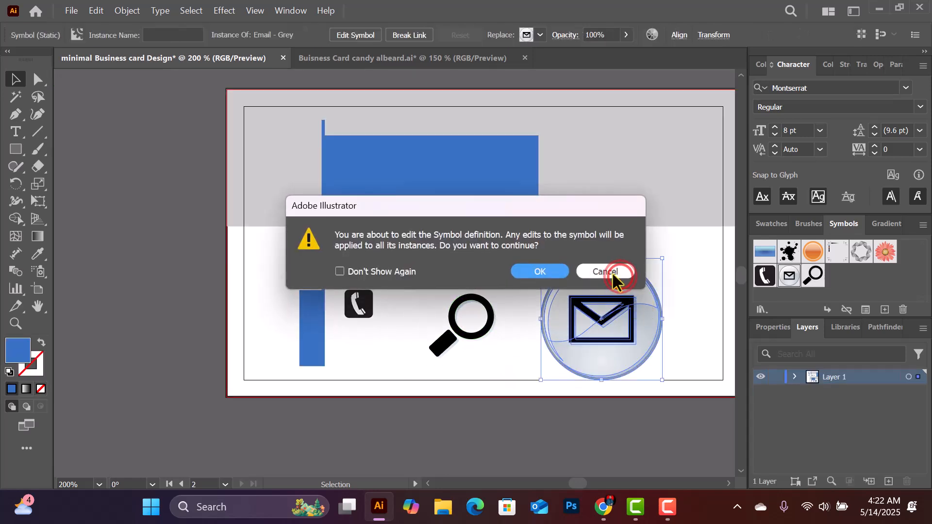
left_click(549, 271)
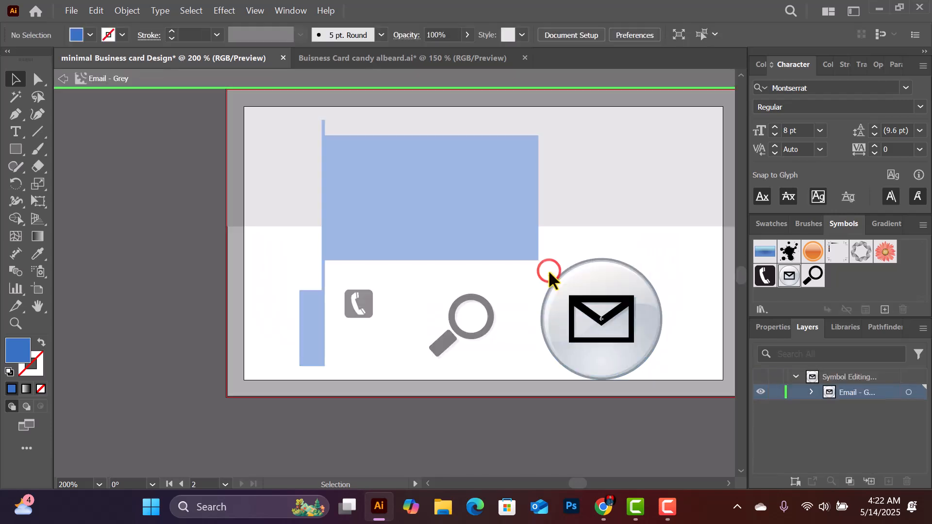
left_click(636, 279)
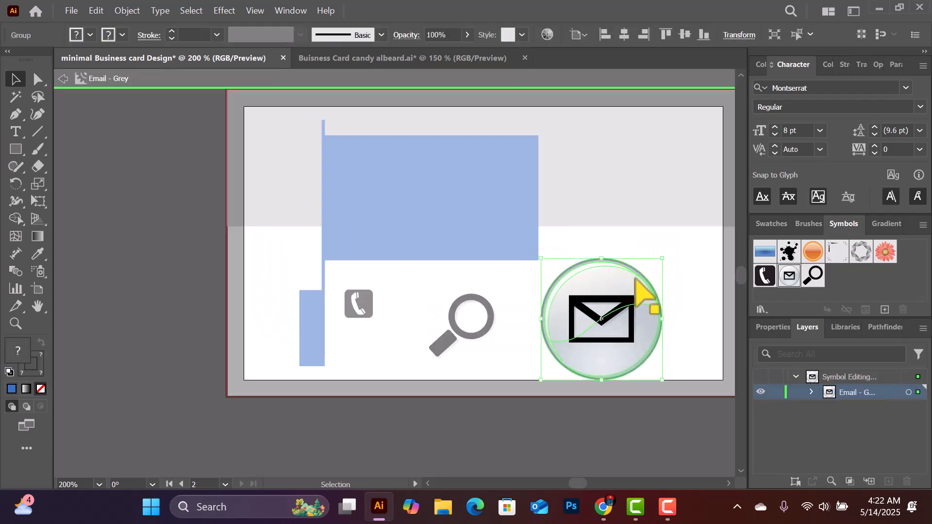
key("Delete")
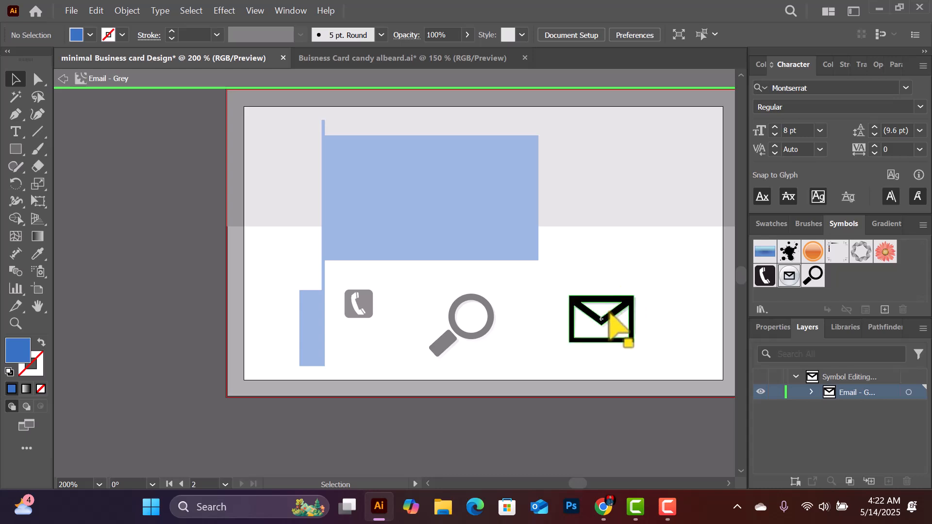
double_click(367, 300)
Move the phone icon onto the blue bar and enter its Telephone symbol for editing
left_click(367, 299)
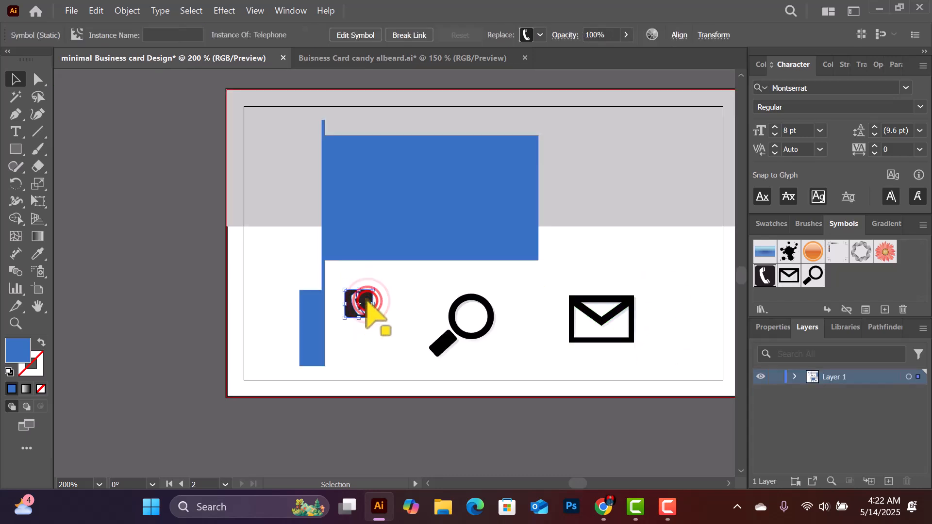
left_click_drag(367, 298, 320, 307)
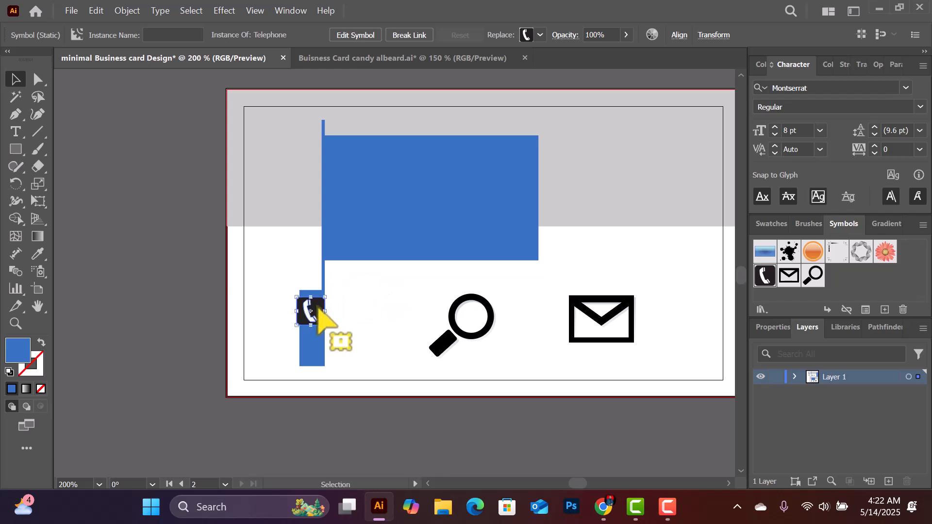
double_click(319, 308)
left_click(540, 270)
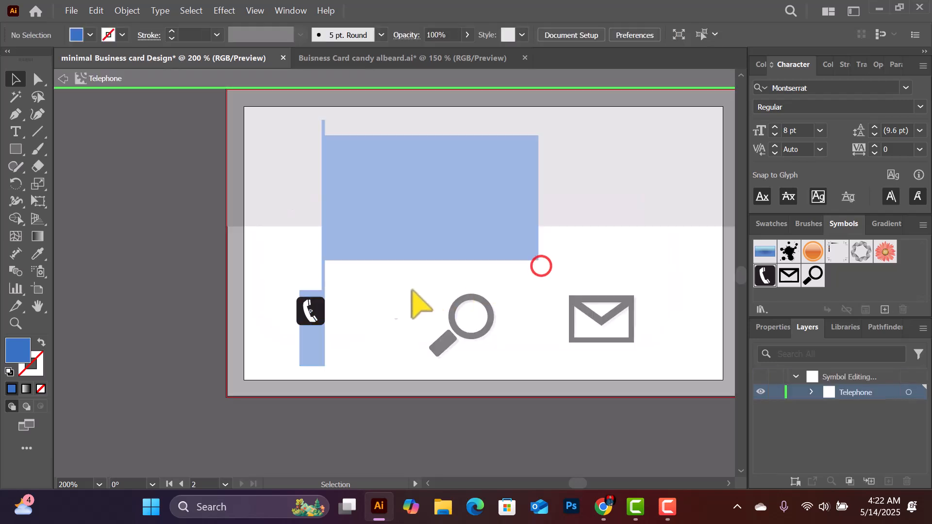
left_click(322, 305)
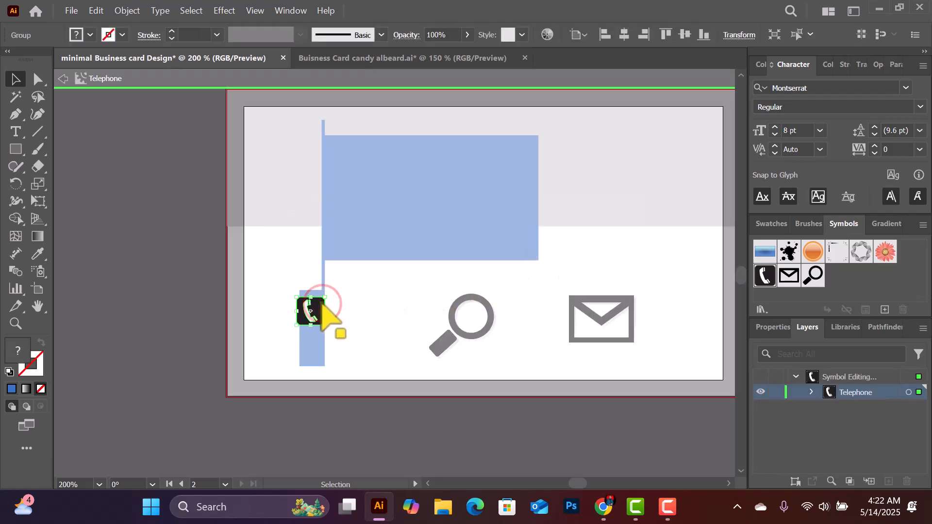
key("Delete")
key("ctrl+z")
Delete the telephone's black rounded-square background, leaving only the handset, and exit symbol editing
double_click(317, 304)
left_click(316, 304)
left_click(318, 306)
left_click_drag(317, 305, 380, 309)
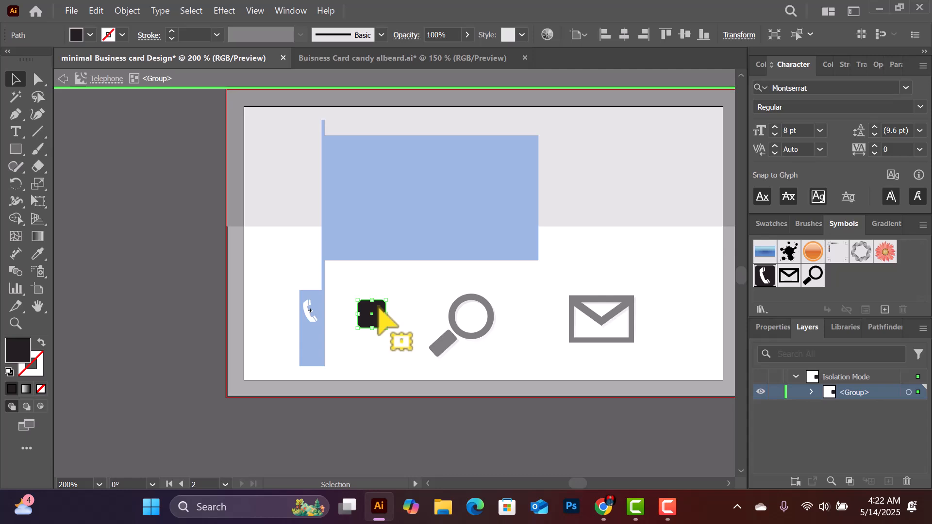
key("Delete")
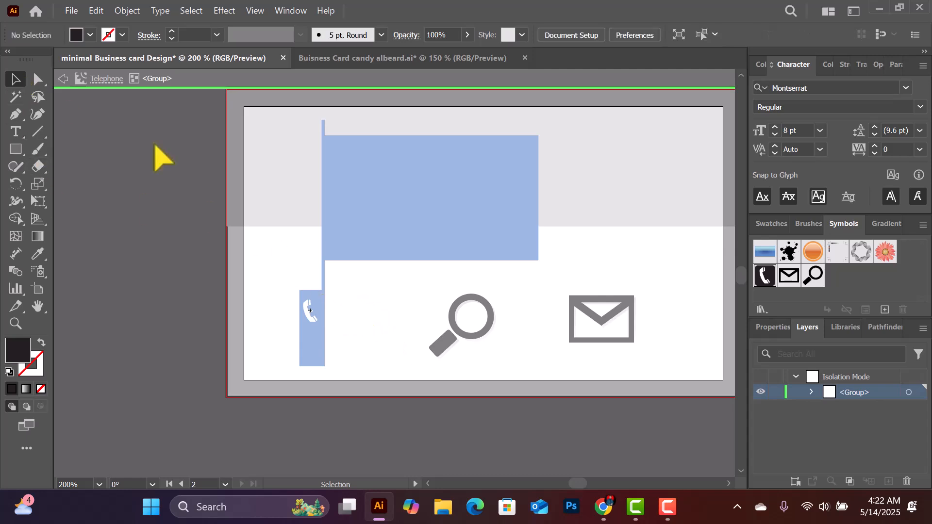
double_click(434, 223)
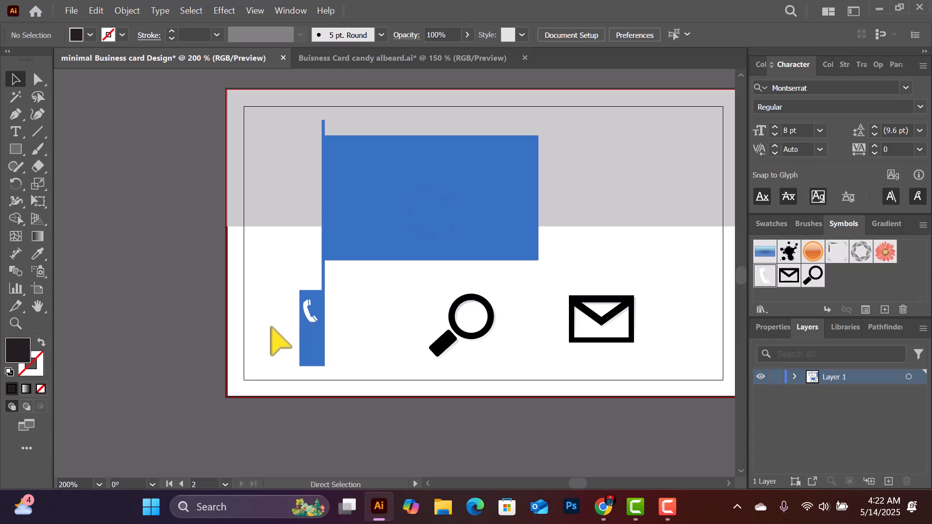
At 300% zoom, shrink the phone icon to about 0.17 in and move the magnifier to the bar's bottom
key("ctrl+equal")
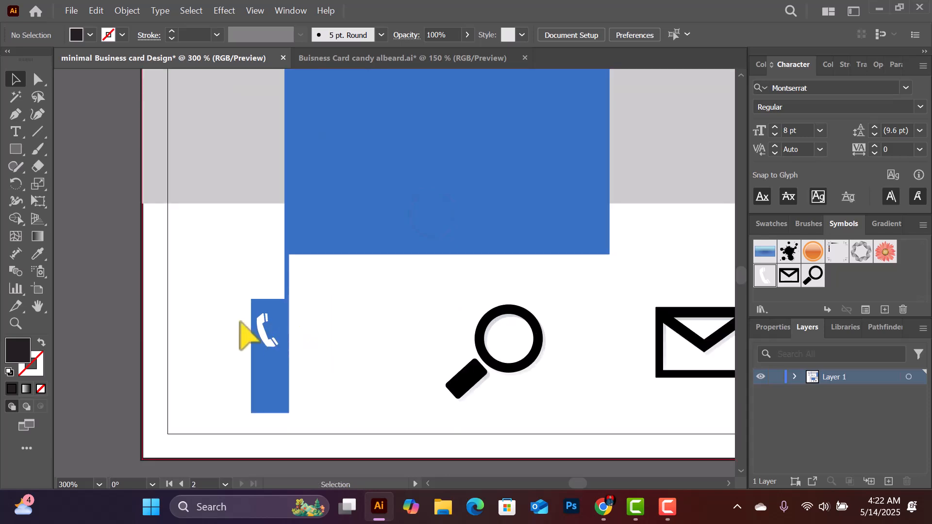
left_click(262, 332)
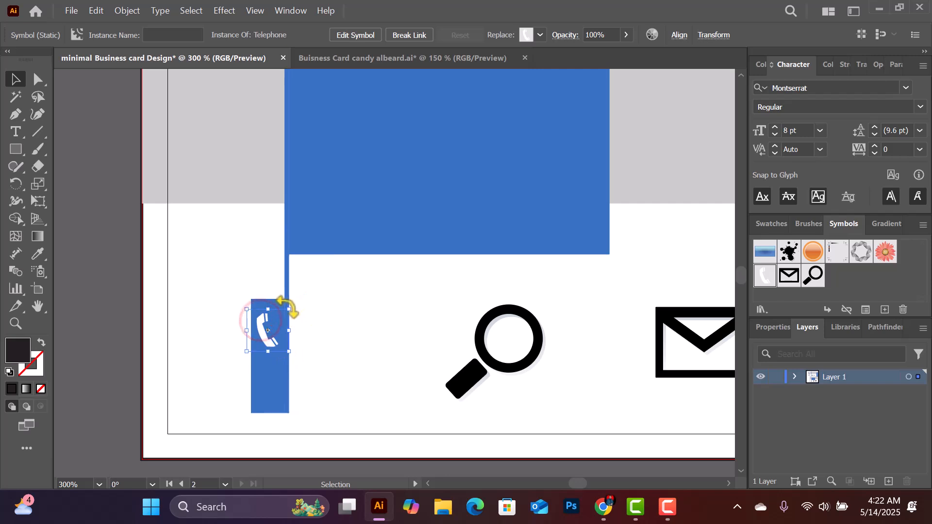
left_click_drag(287, 308, 269, 328)
scroll(536, 302, "down", 3)
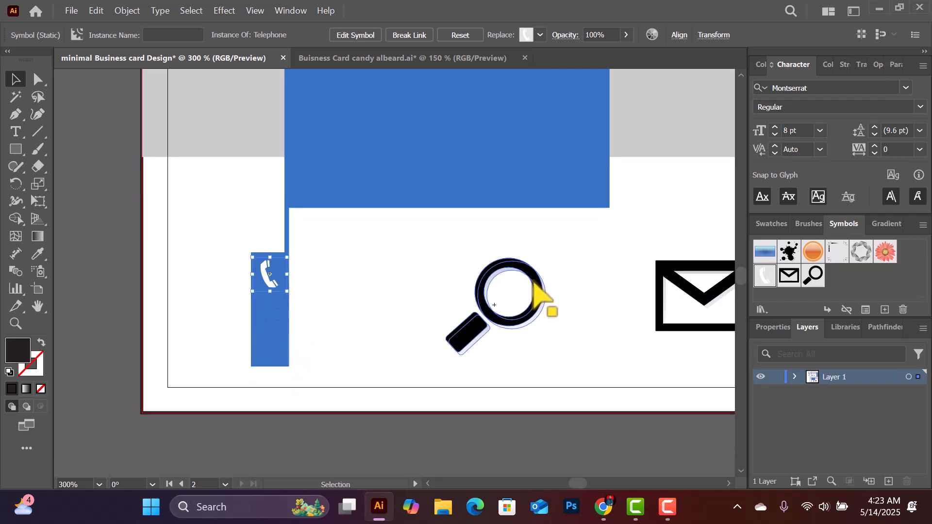
left_click_drag(537, 257, 276, 319)
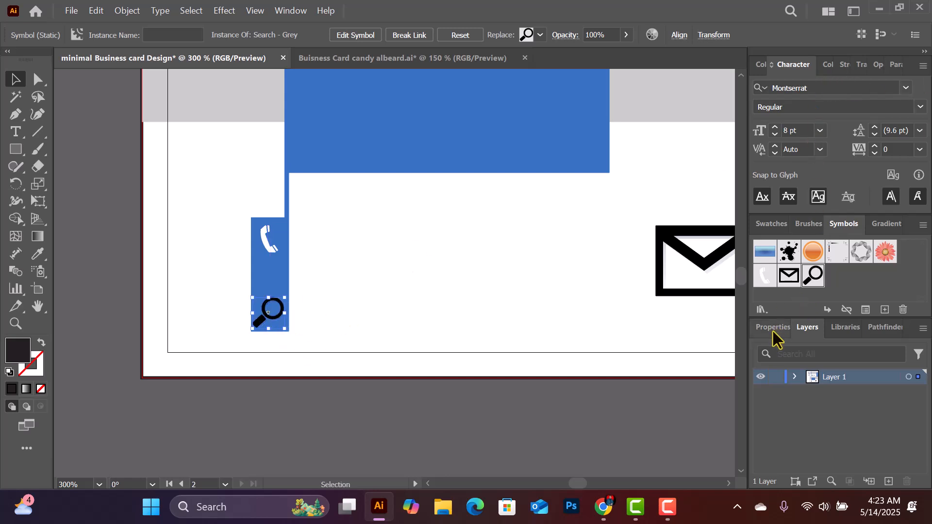
left_click(773, 225)
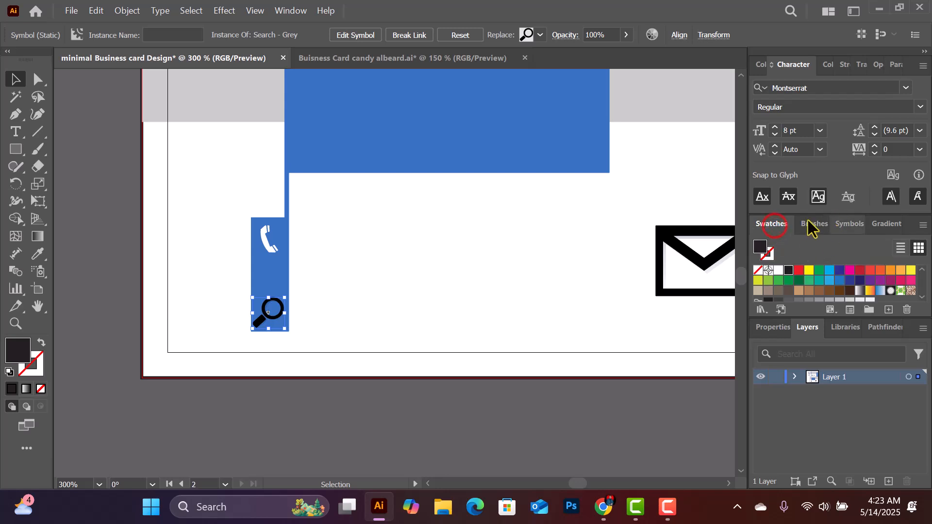
Fill the magnifier symbol's artwork white
left_click(779, 270)
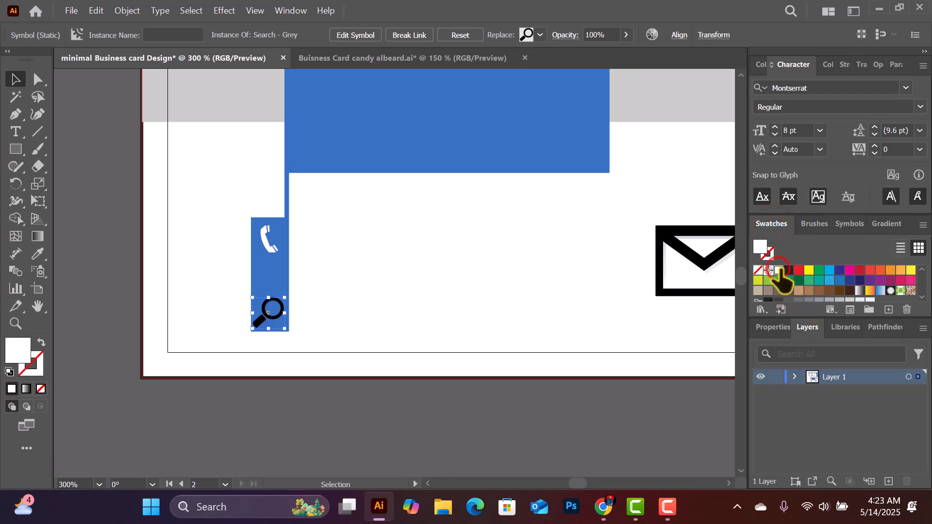
double_click(262, 320)
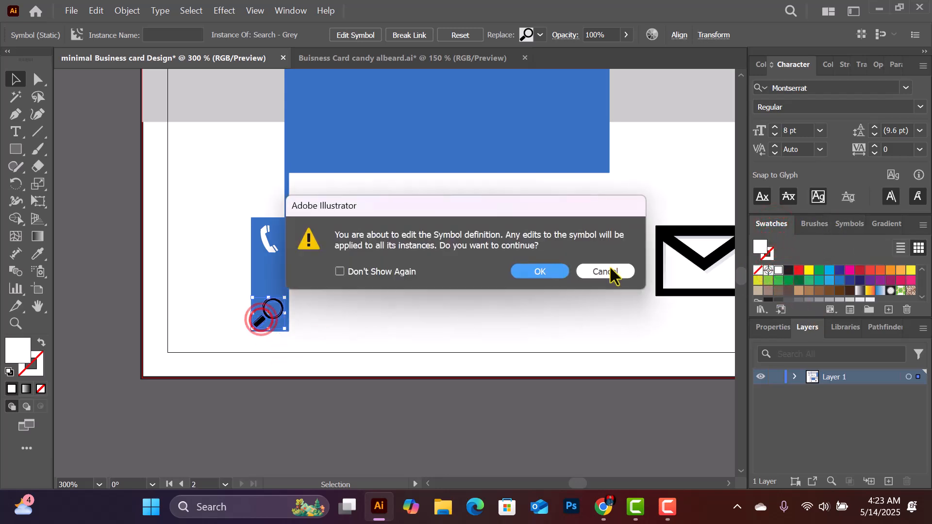
left_click(553, 270)
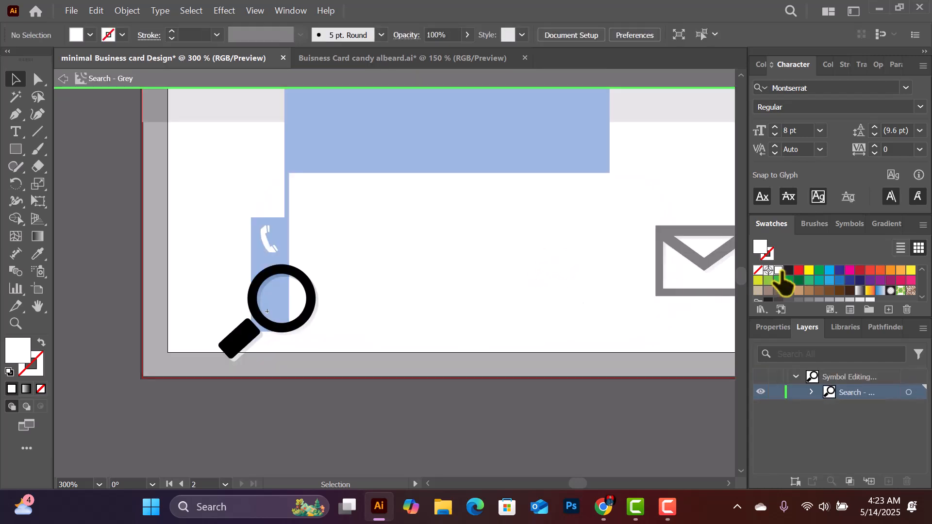
left_click(279, 329)
left_click(778, 271)
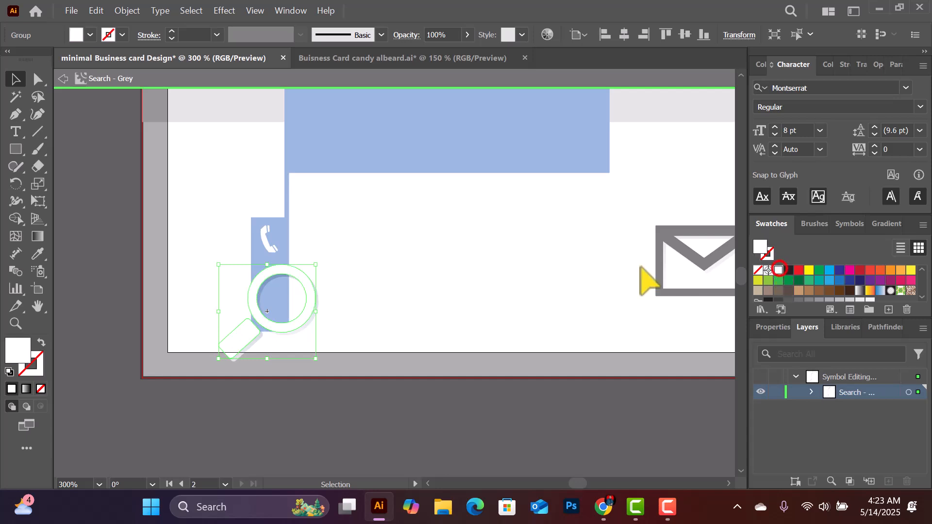
left_click(412, 255)
double_click(412, 256)
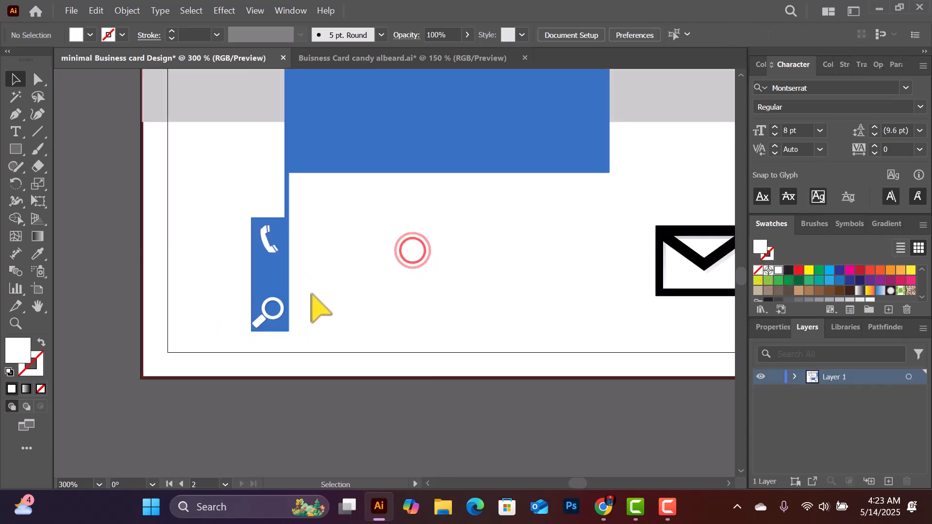
Move the envelope onto the blue bar, shrink it, and fill its symbol artwork white
left_click_drag(670, 236, 257, 252)
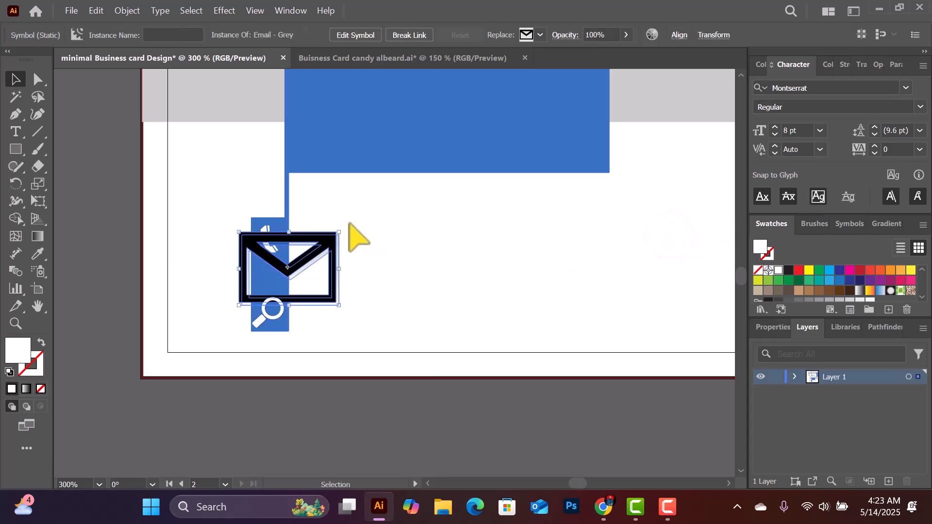
left_click_drag(342, 233, 275, 279)
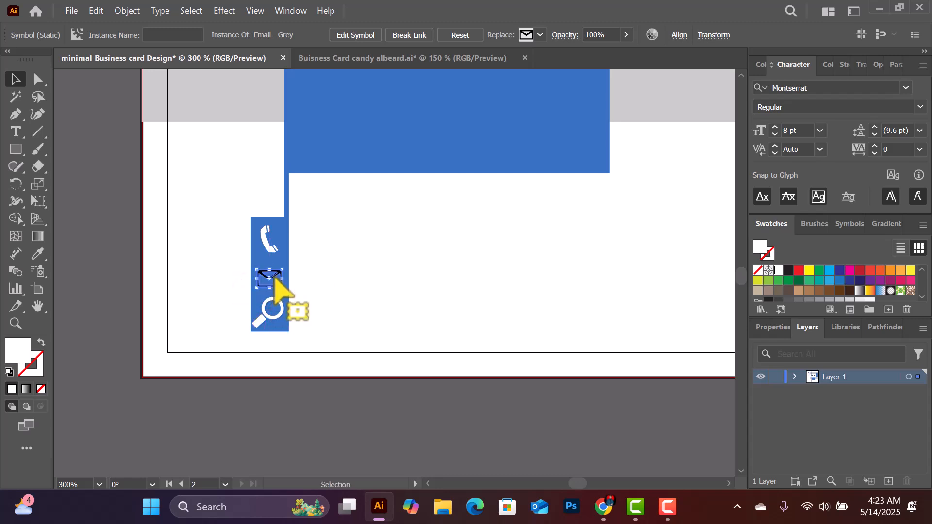
double_click(273, 280)
left_click(534, 271)
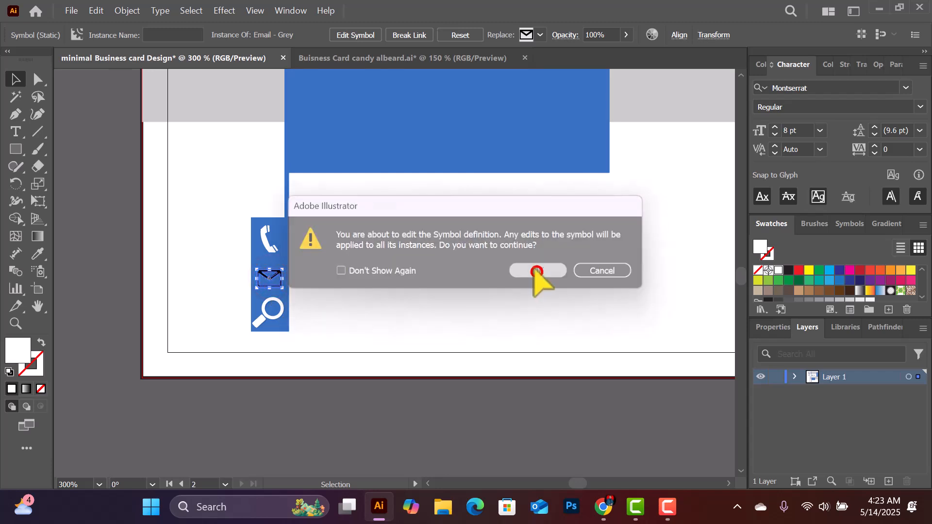
left_click(309, 252)
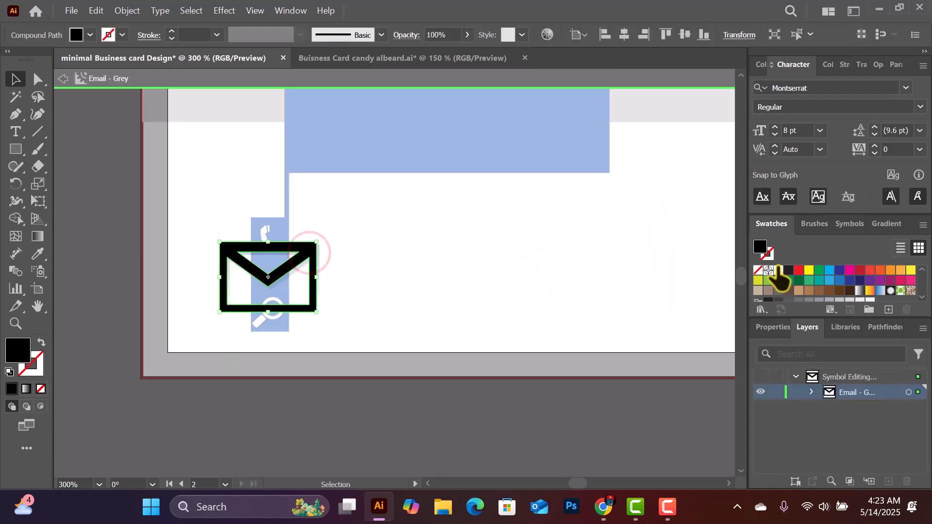
left_click(778, 270)
left_click(500, 227)
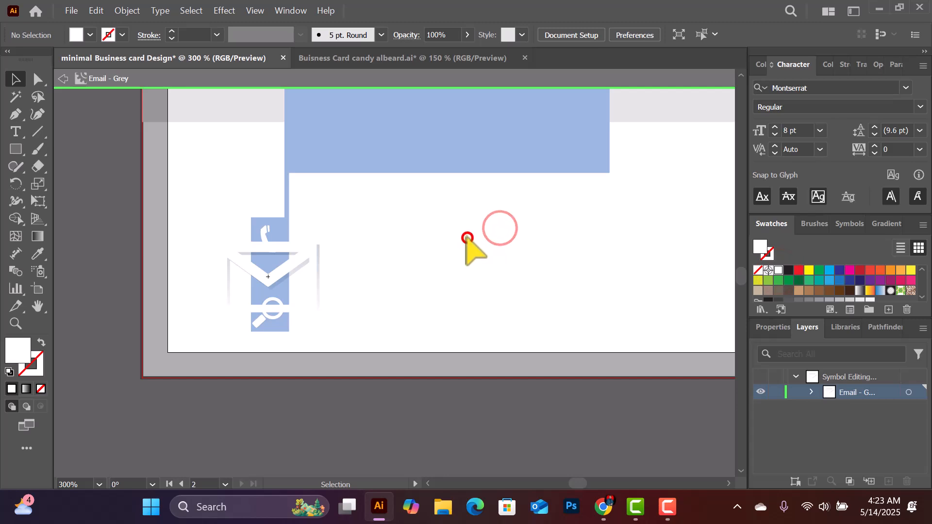
double_click(467, 237)
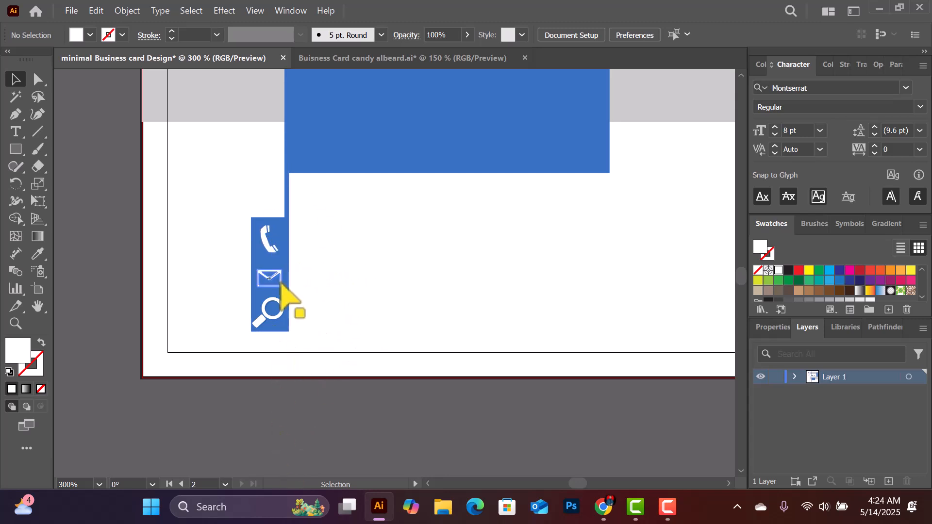
Select the envelope icon to check its place between the phone and magnifier
left_click(265, 281)
left_click(267, 279)
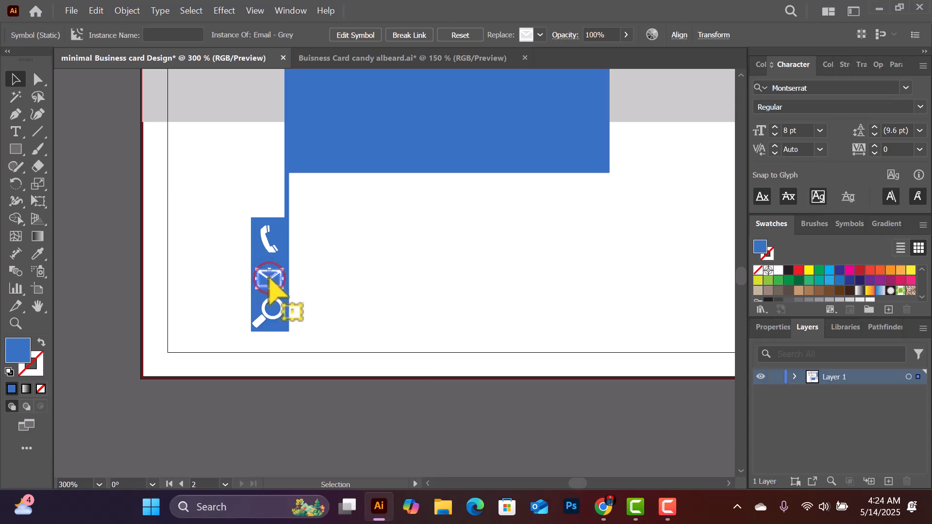
left_click(335, 268)
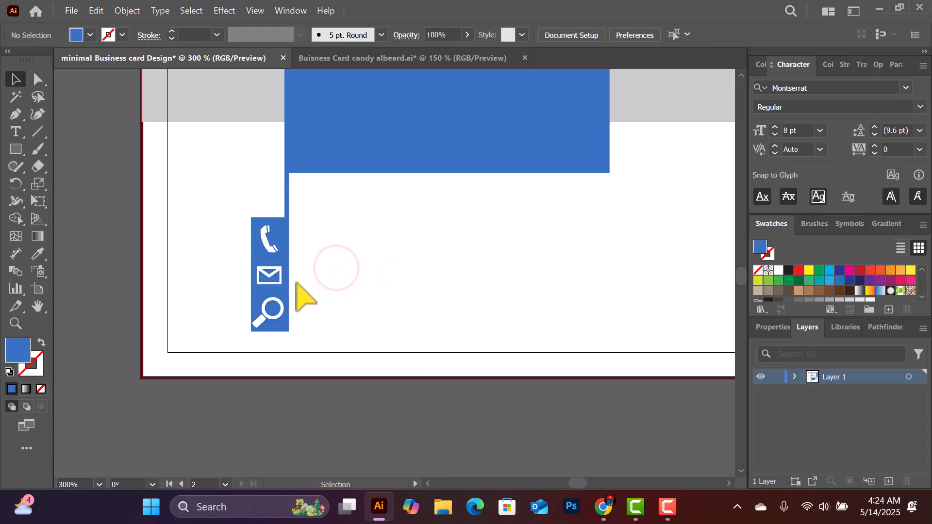
left_click(384, 274)
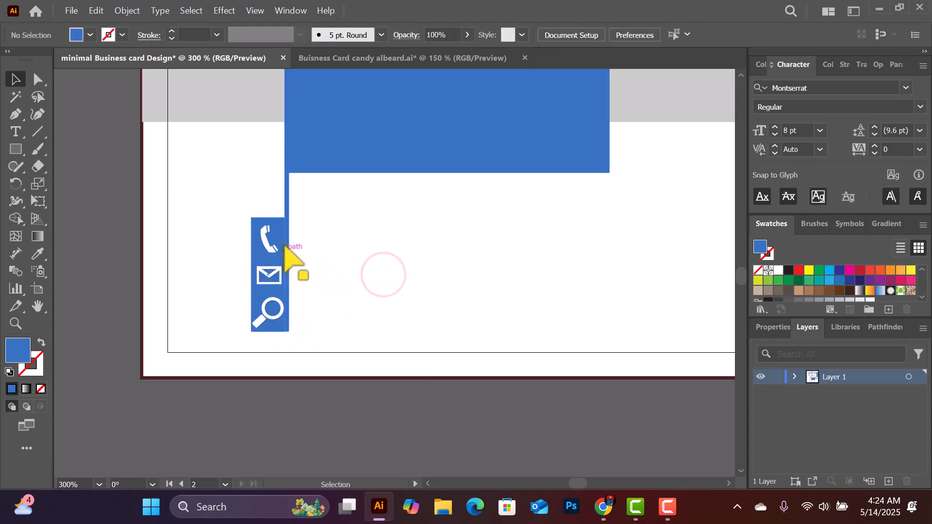
scroll(358, 247, "up", 1)
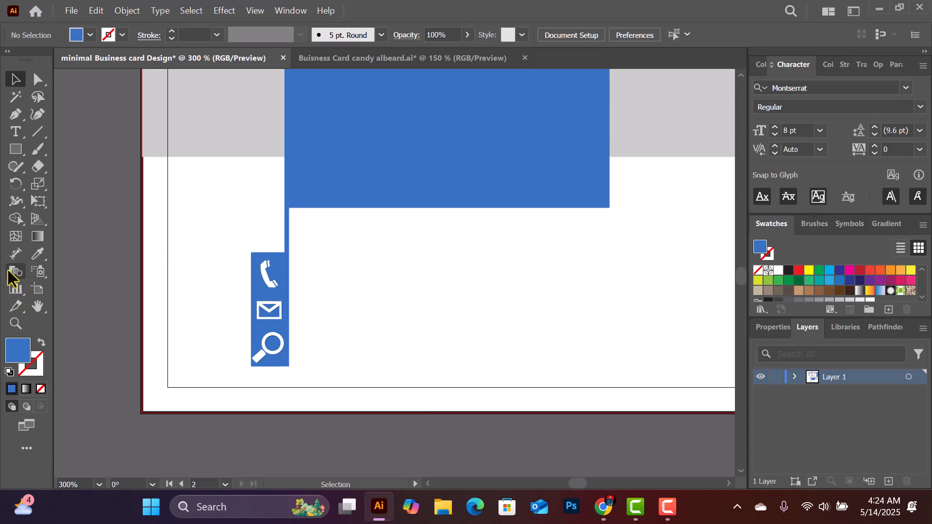
Set the font to Lato Regular
left_click(801, 86)
type("lato")
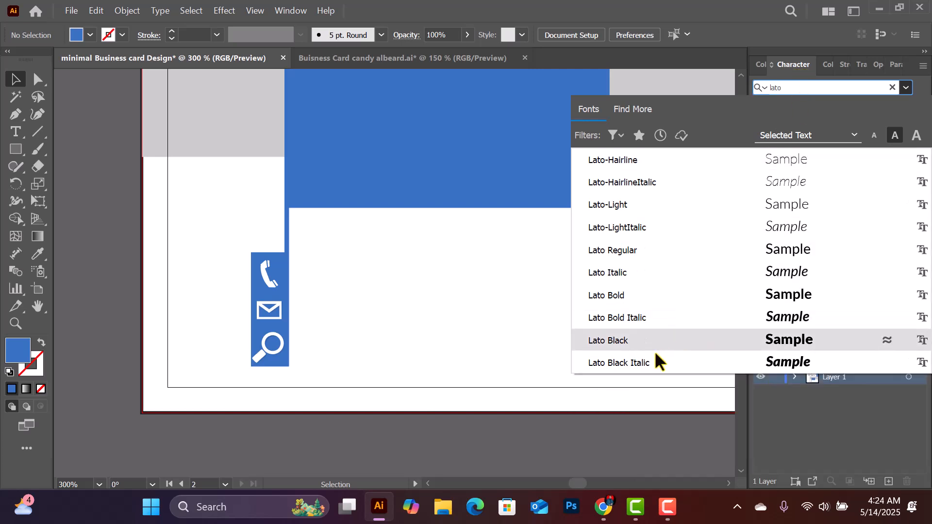
left_click(630, 249)
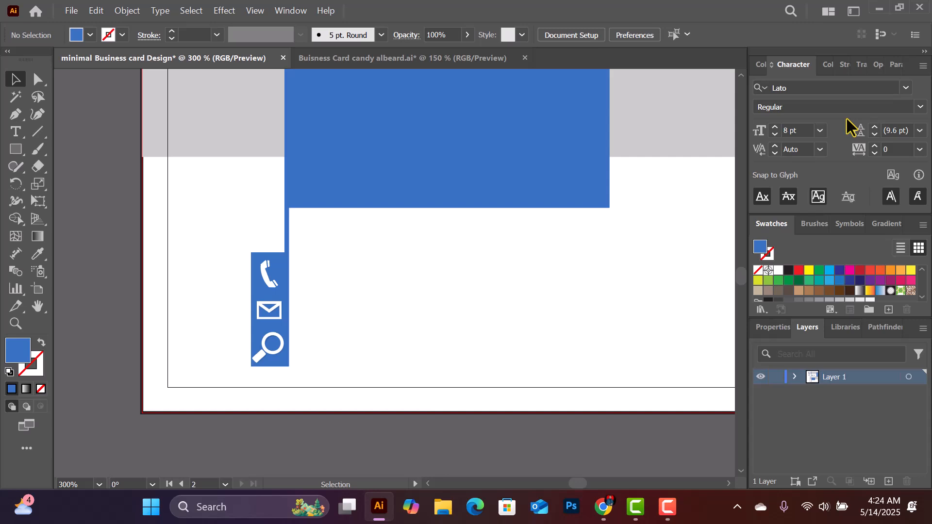
Type the phone number line and move it beside the phone icon
left_click(16, 130)
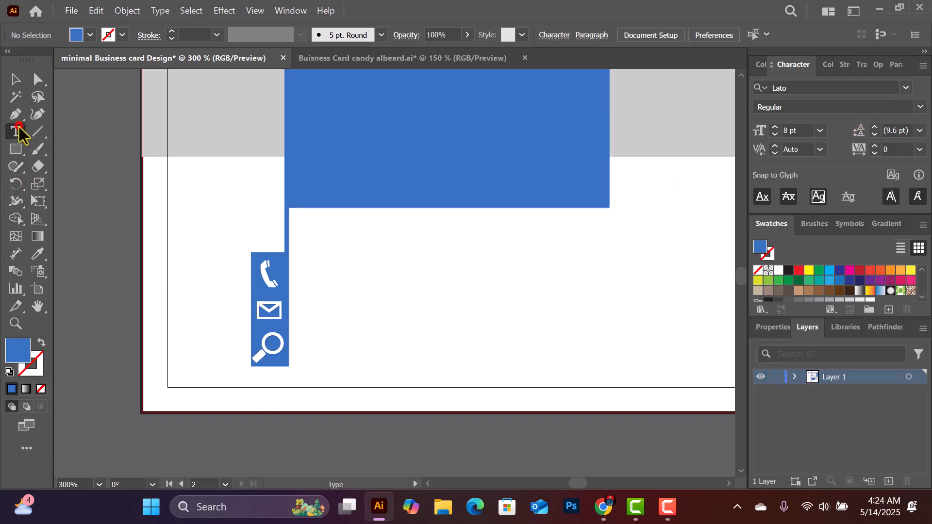
left_click(322, 265)
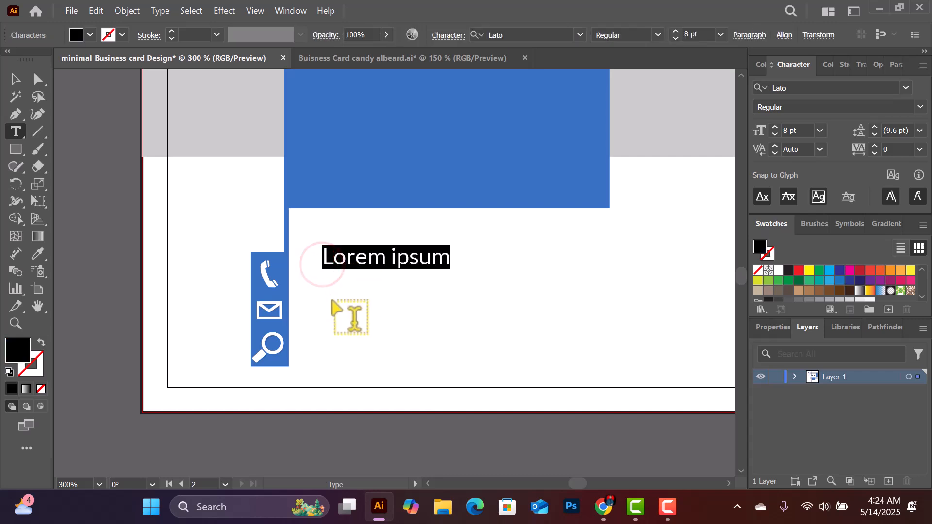
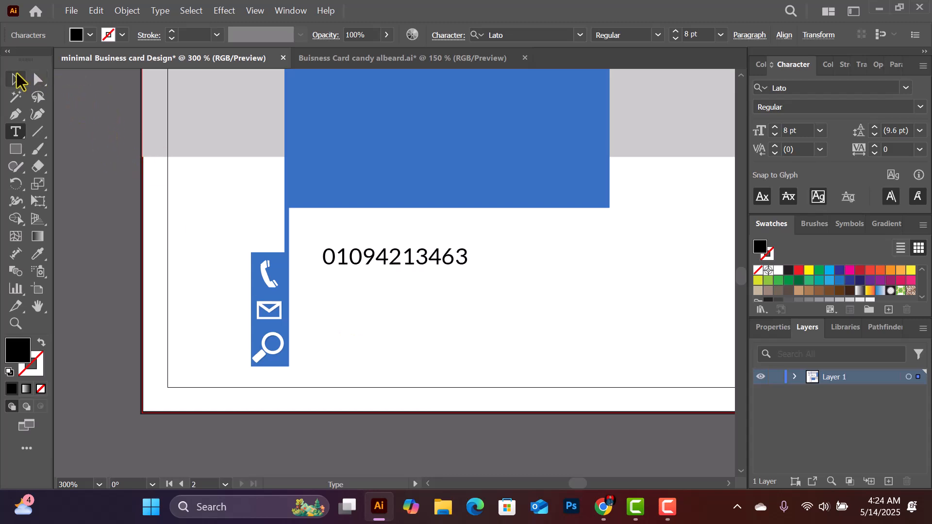
left_click(14, 78)
left_click_drag(418, 256, 415, 278)
Show the rulers and drag a vertical guide to the phone number's left edge
scroll(416, 277, "up", 3)
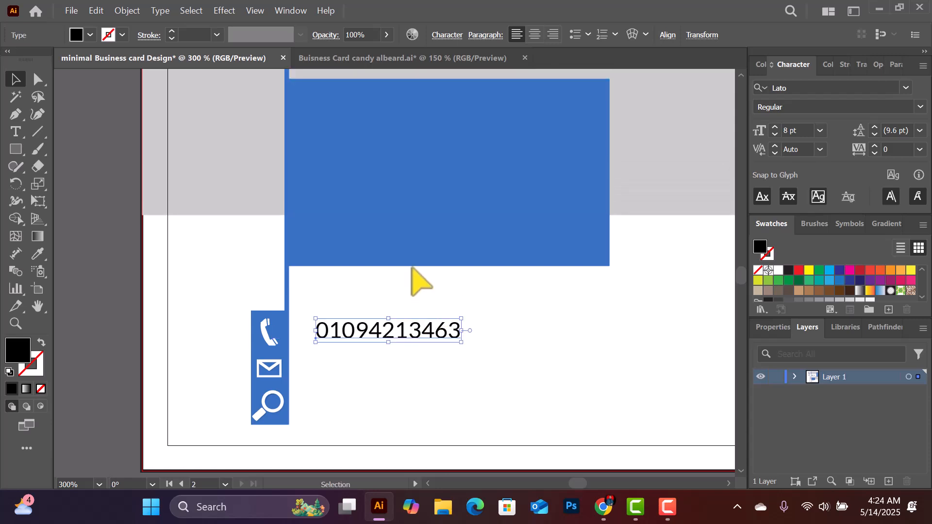
key("a")
key("ctrl+r")
key("v")
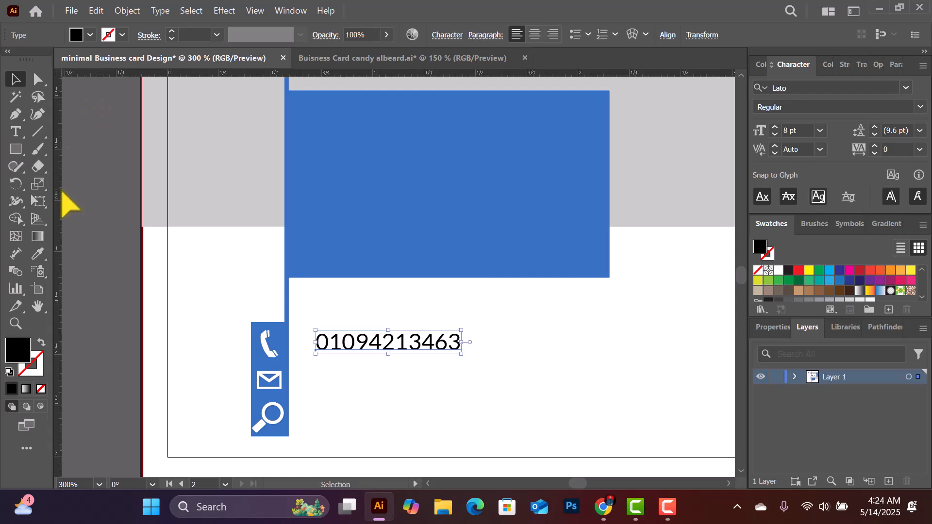
left_click_drag(59, 178, 317, 292)
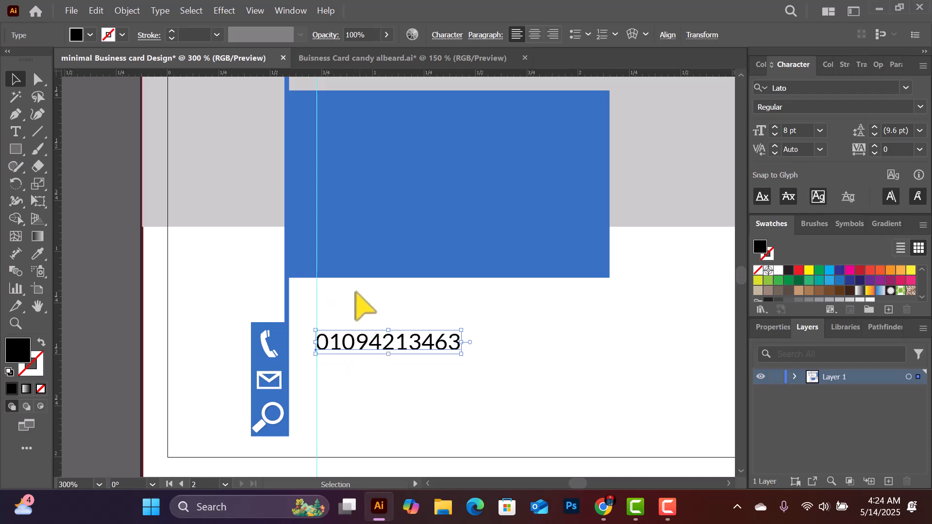
scroll(347, 385, "down", 2)
scroll(329, 337, "up", 2)
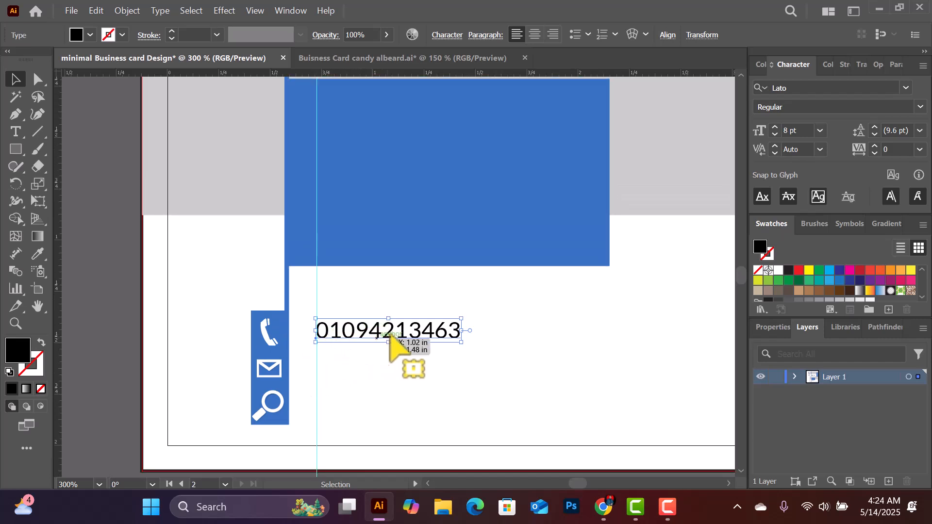
Set the phone number's font size to 7 pt
left_click(426, 331)
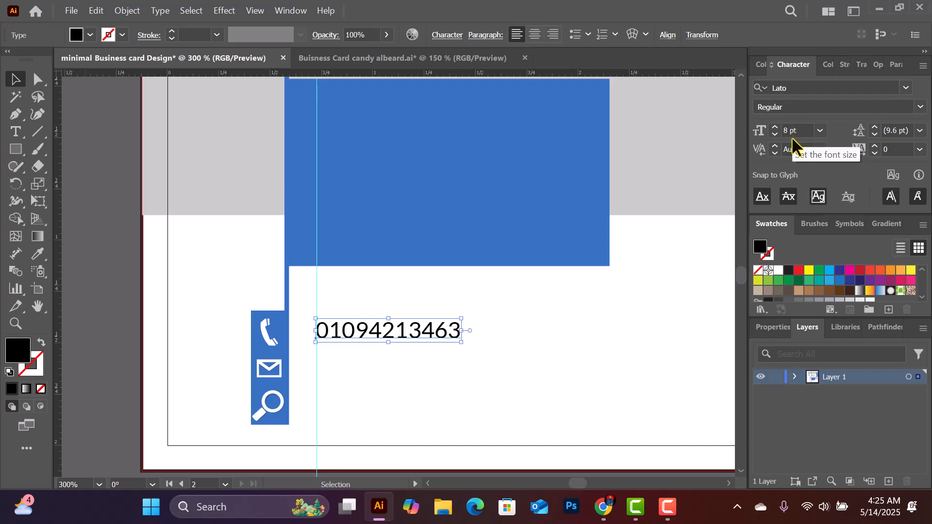
left_click(823, 129)
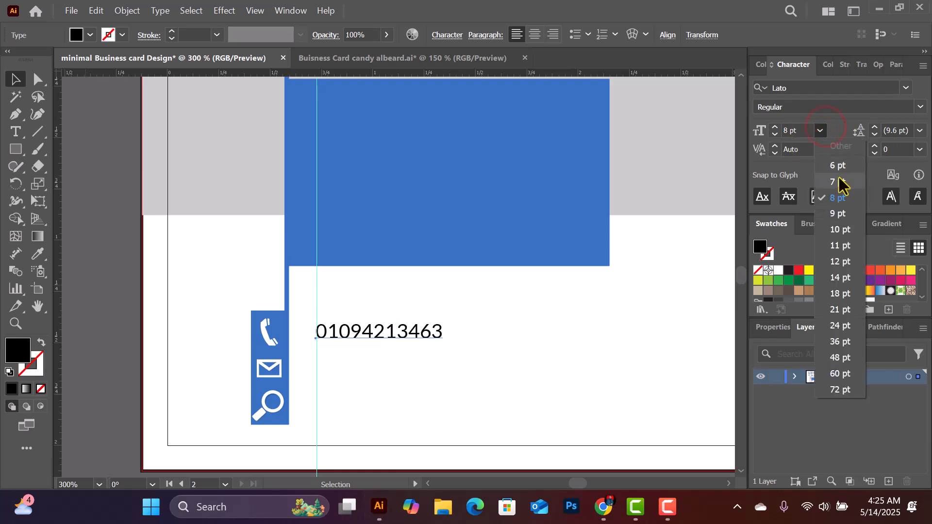
left_click(838, 182)
left_click(587, 321)
Try the phone number at 8 pt, align it with the guide, then return it to 7 pt
key("ctrl+minus")
key("ctrl+minus")
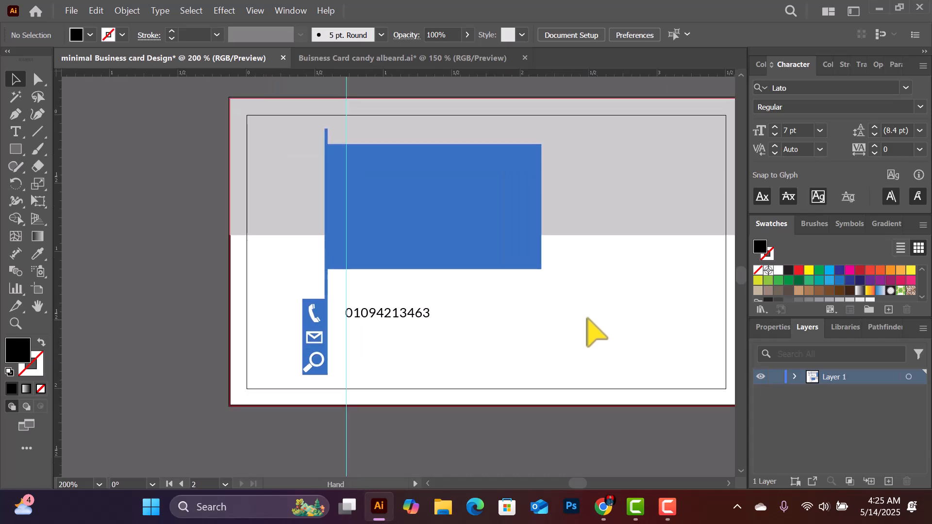
left_click_drag(593, 312, 555, 319)
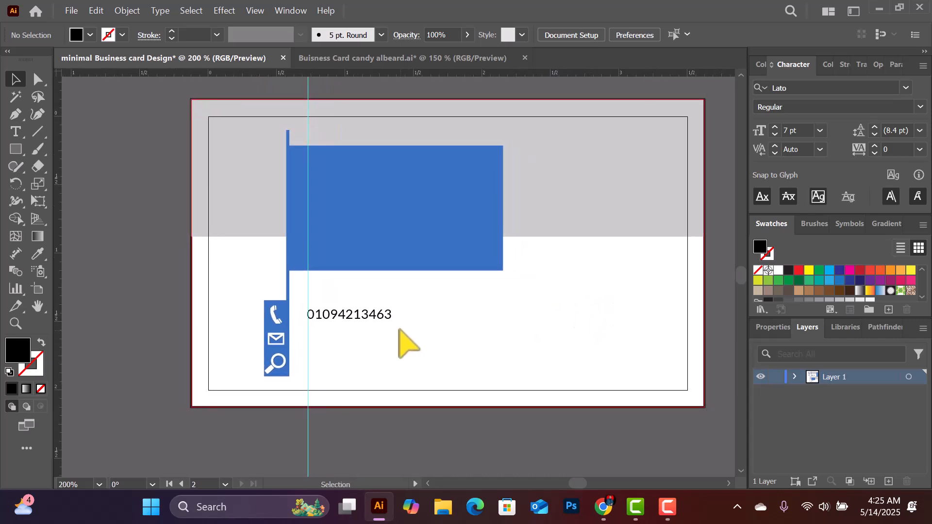
scroll(405, 340, "up", 1)
left_click(370, 335)
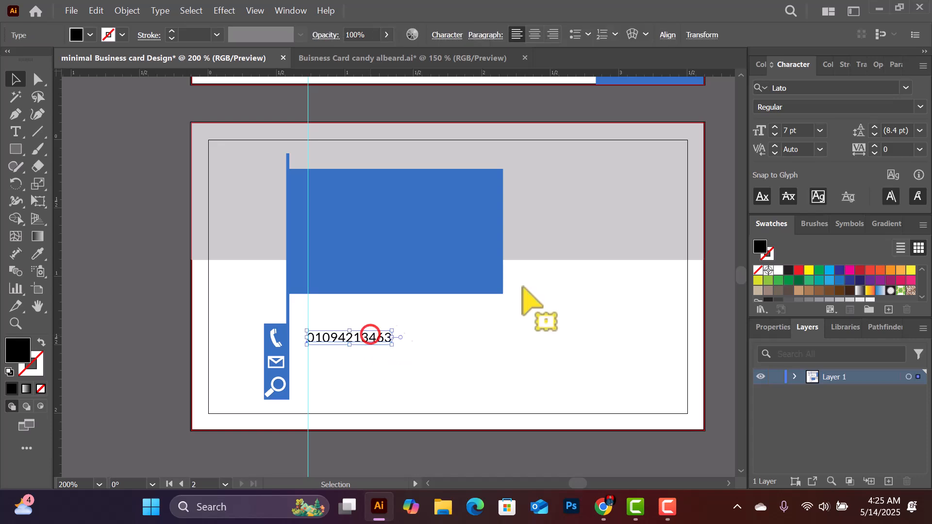
left_click(820, 130)
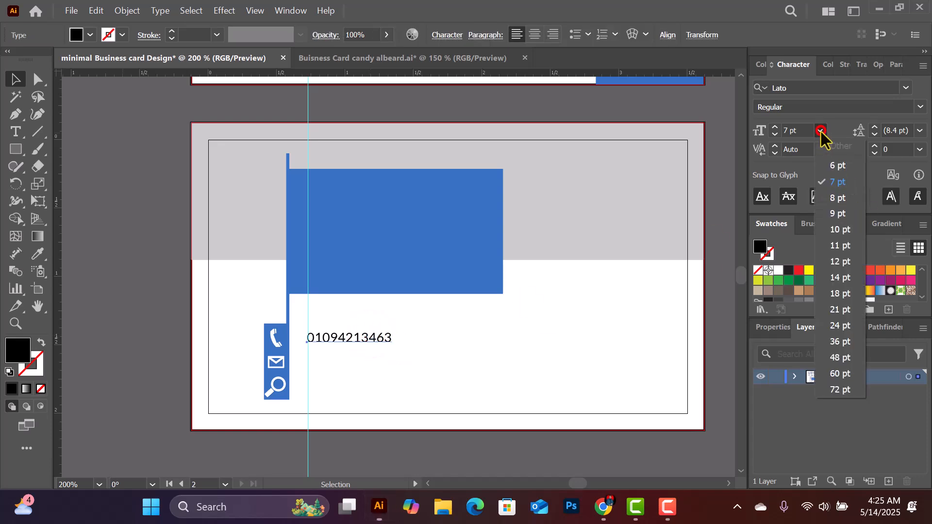
left_click(841, 198)
mouse_move(377, 335)
left_mouse_down()
mouse_move(378, 344)
mouse_move(376, 336)
left_mouse_up()
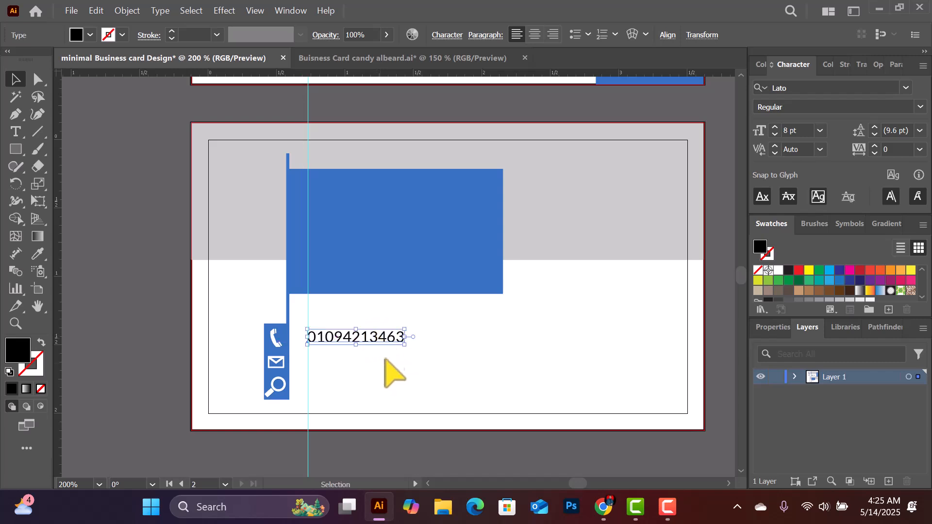
scroll(394, 362, "down", 1)
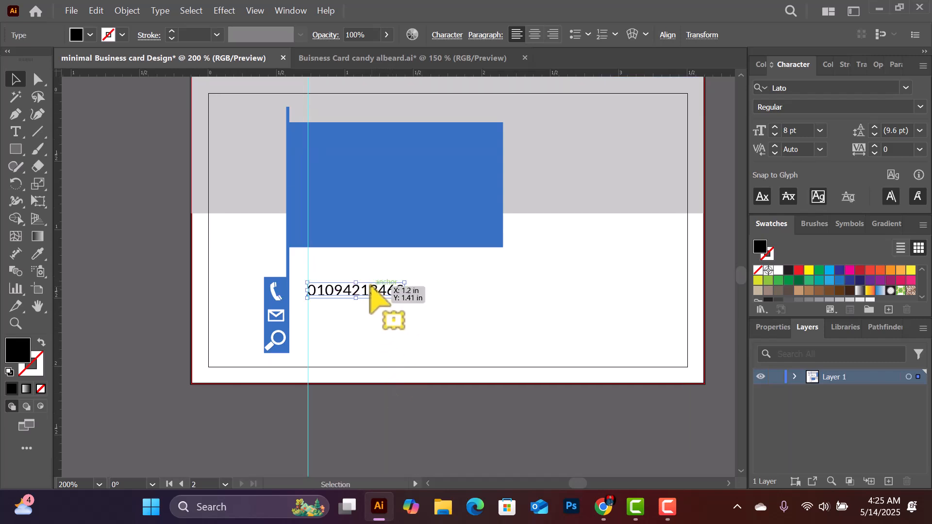
left_click(820, 131)
left_click(833, 179)
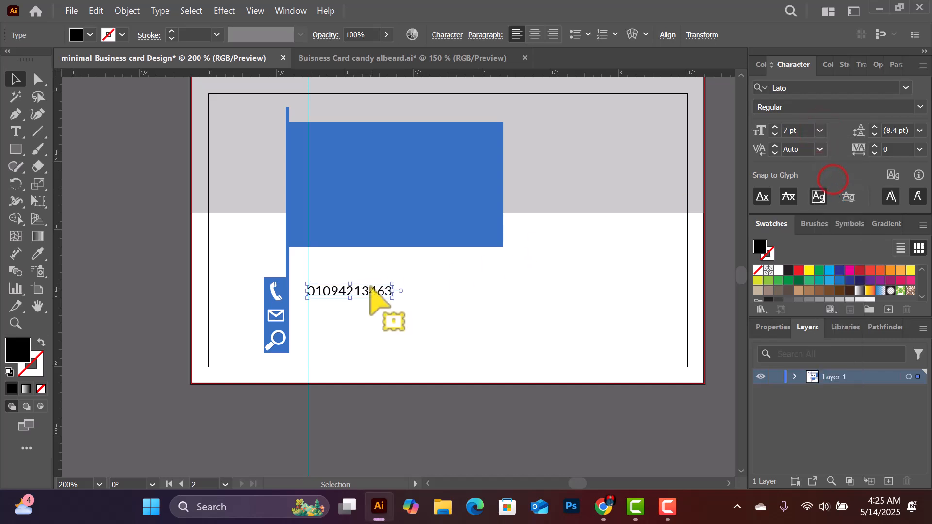
Duplicate the phone number beside the envelope icon, retype it as the email address, and align it to the guide
left_click_drag(363, 292, 364, 317)
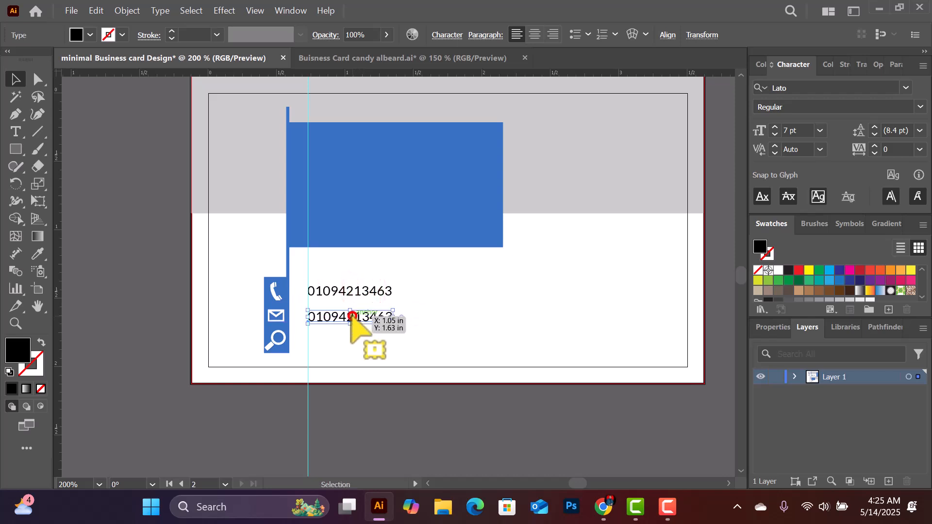
double_click(352, 319)
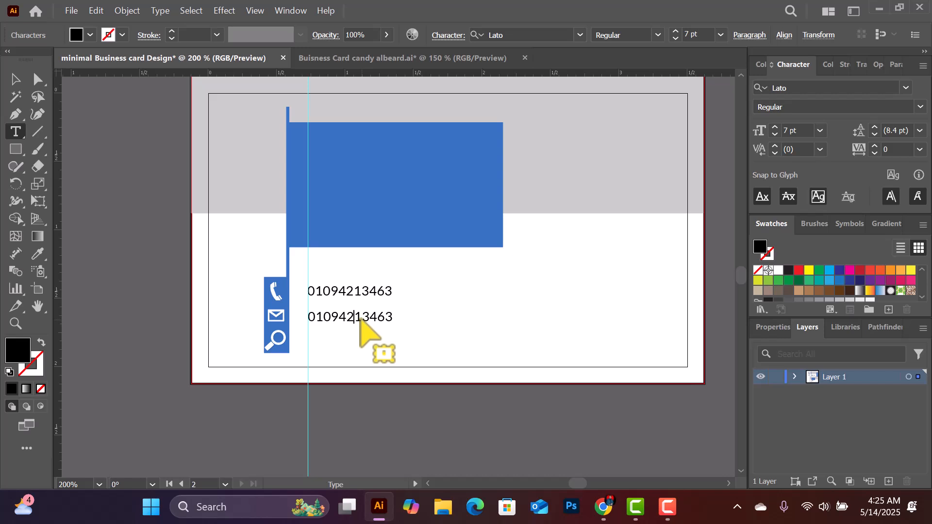
key("Escape")
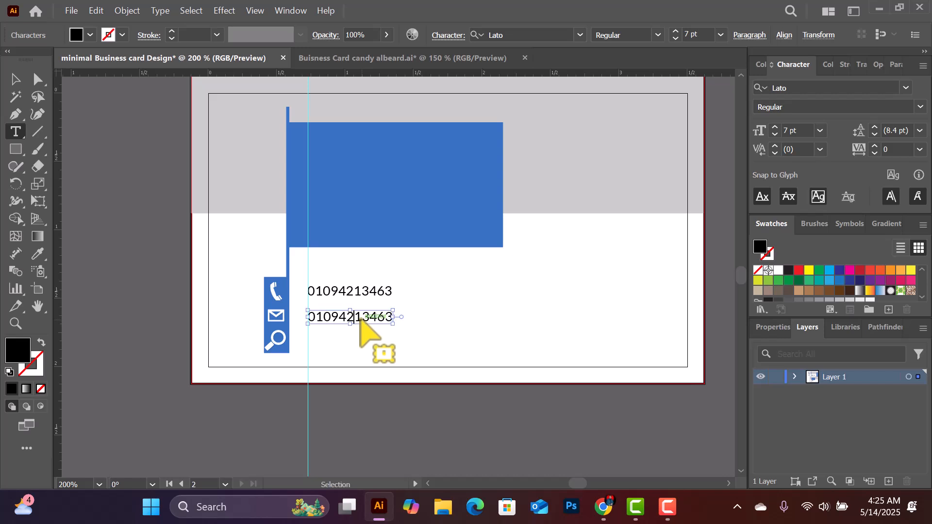
double_click(361, 320)
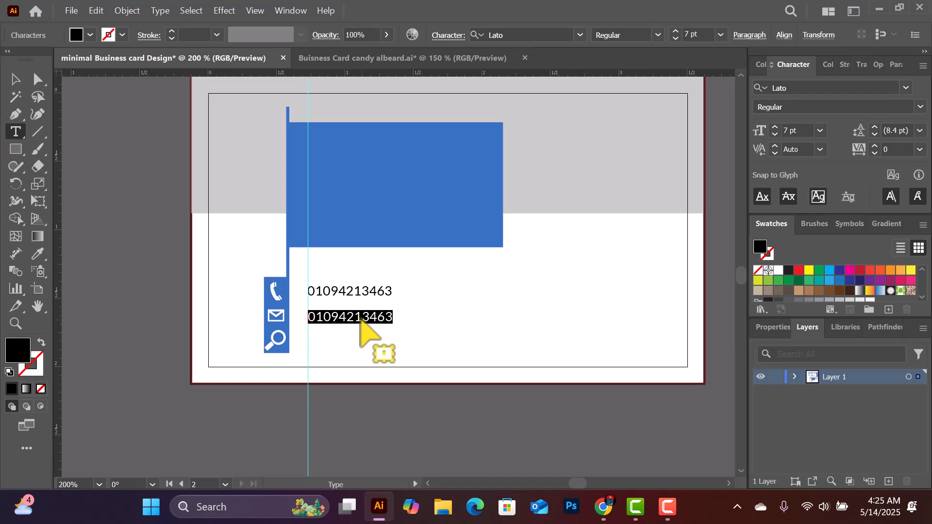
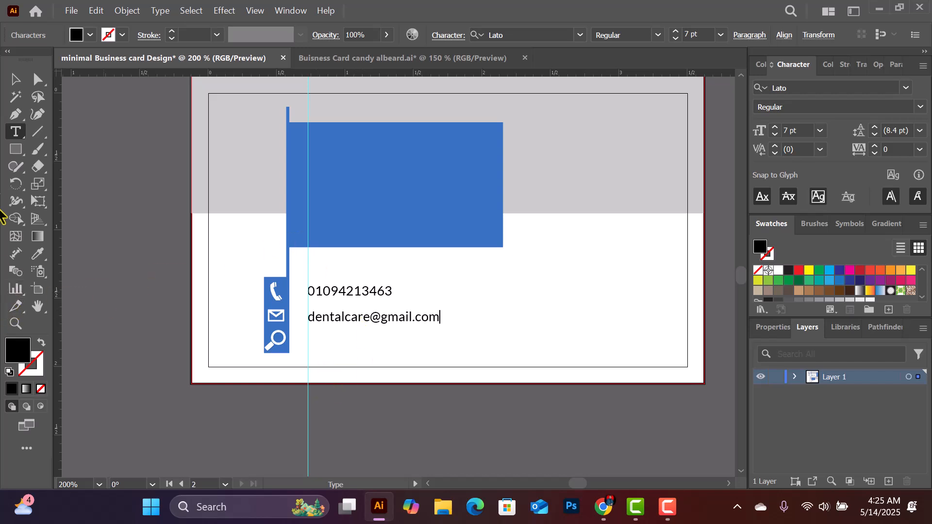
left_click(16, 79)
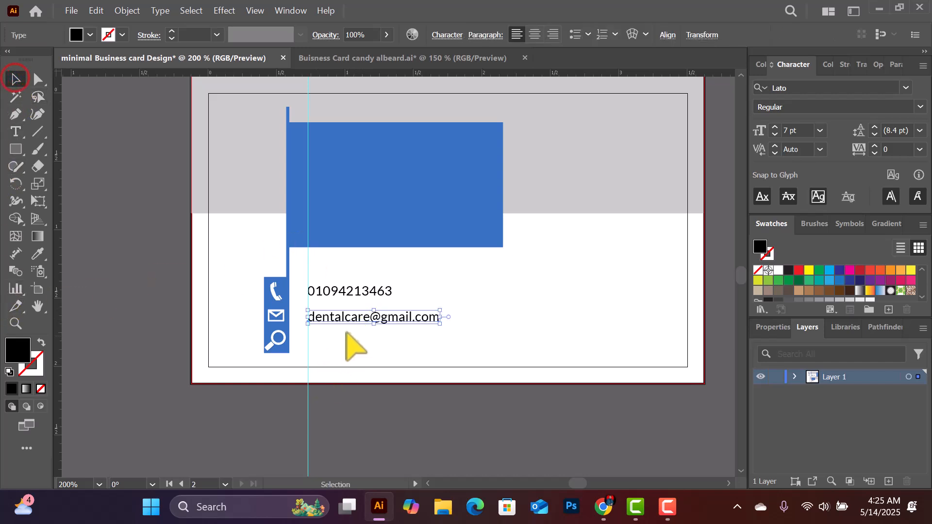
left_click_drag(348, 321, 347, 317)
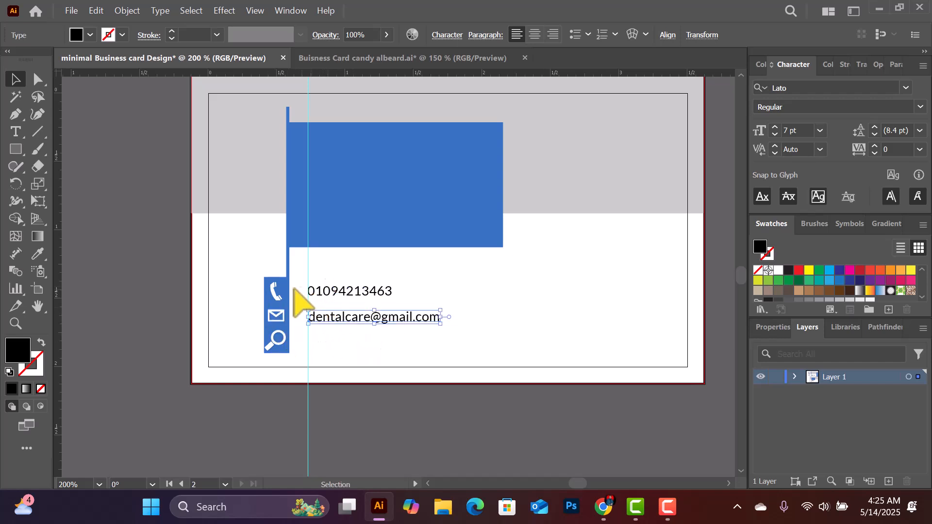
Duplicate the email line beside the search icon and clear its text
scroll(355, 322, "down", 1)
left_click_drag(403, 285, 395, 306)
key("t")
triple_click(393, 305)
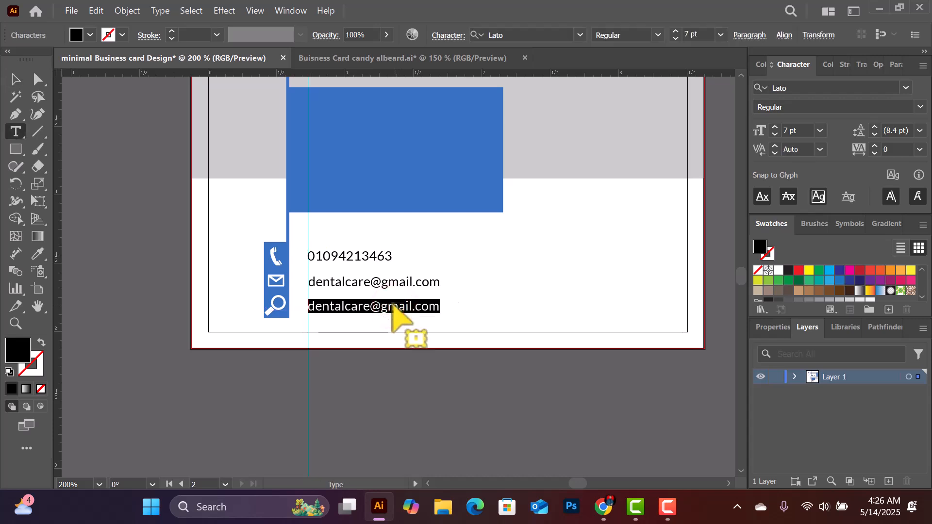
key("BackSpace")
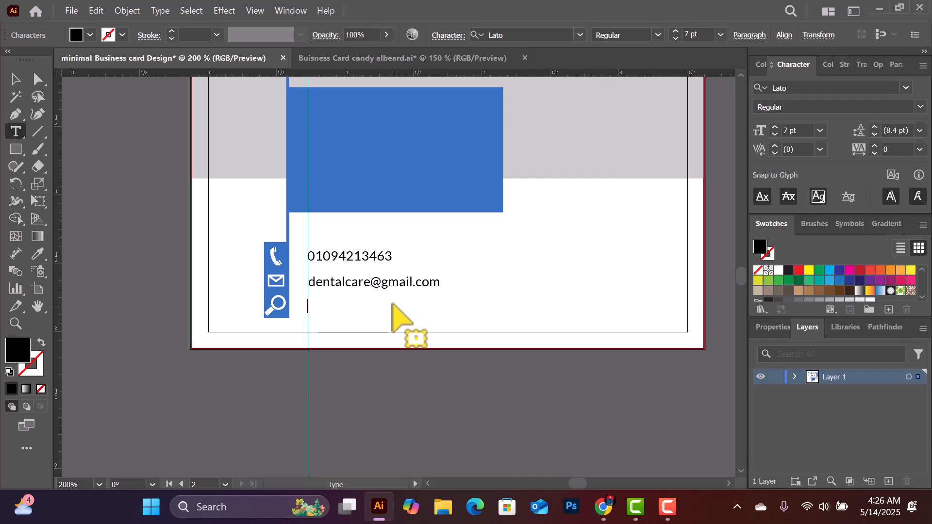
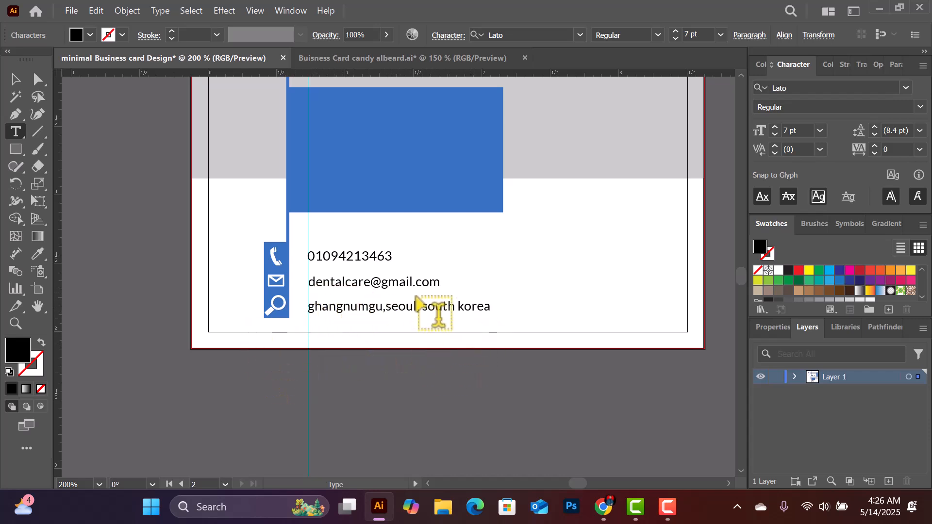
Capitalise the first letters of the address words, including Seoul, South and Korea
left_click(309, 308)
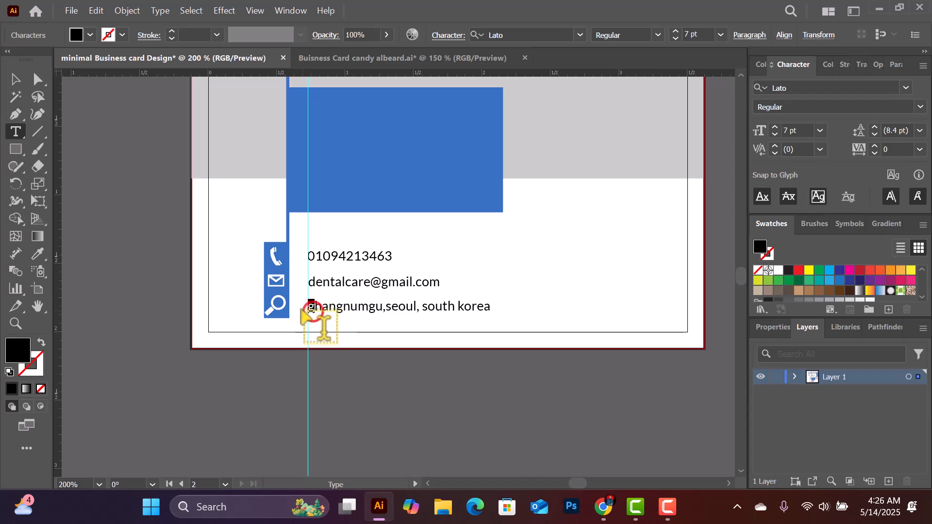
key("Delete")
type("G")
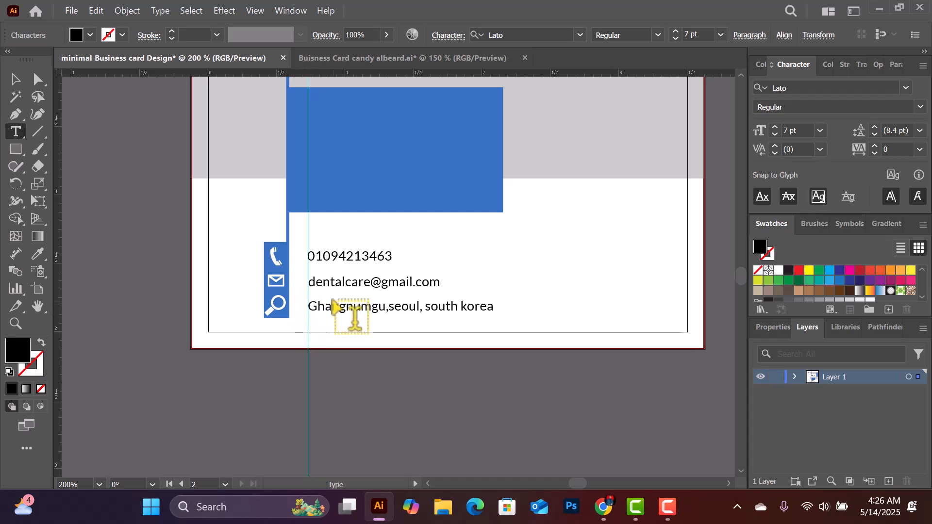
left_click(390, 306)
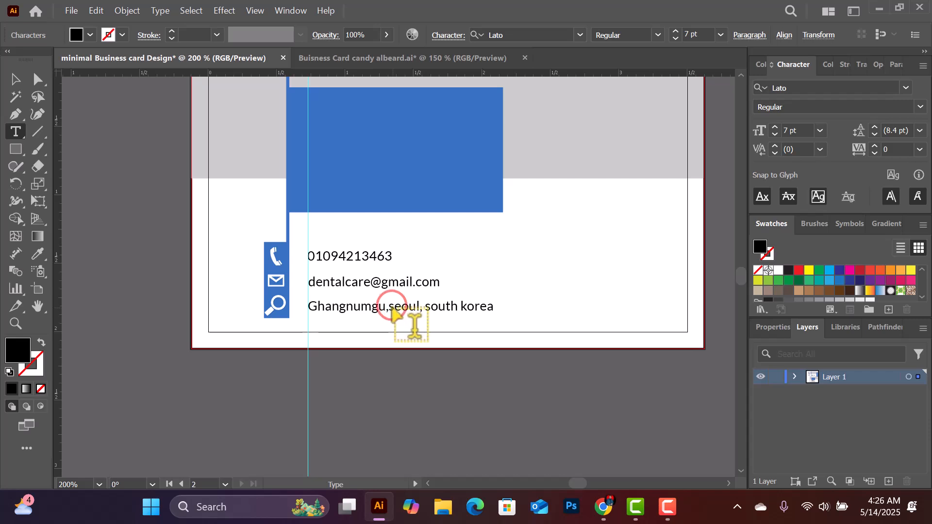
key("shift+Right")
type("G")
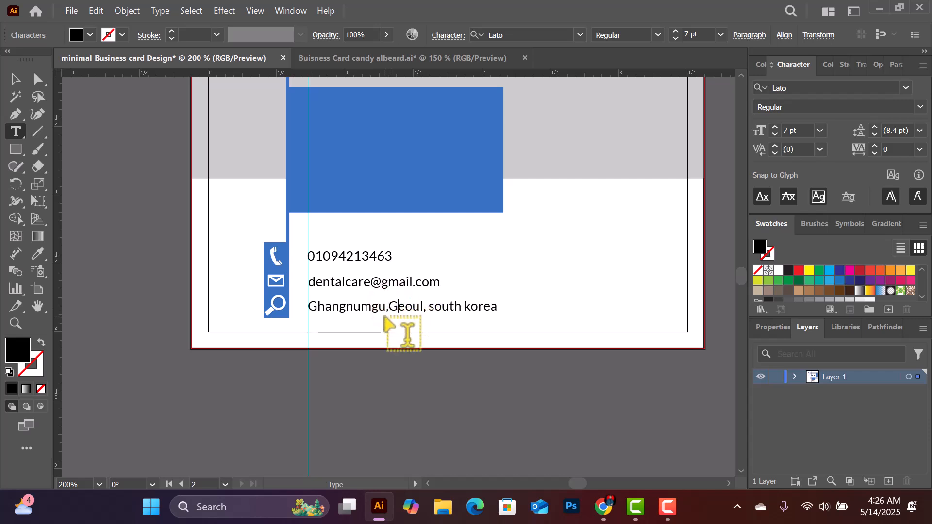
key("BackSpace")
type("S")
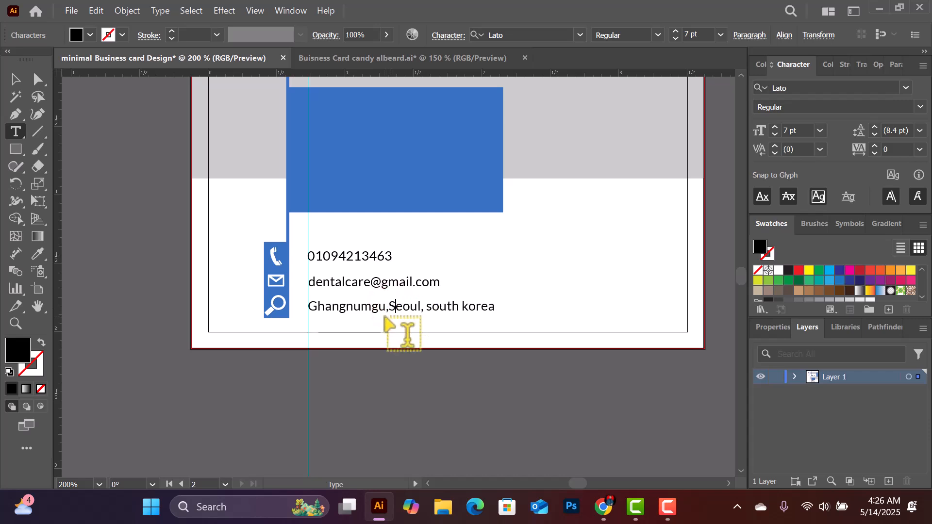
left_click(431, 306)
key("BackSpace")
type("S")
left_click_drag(468, 308, 463, 309)
type("K")
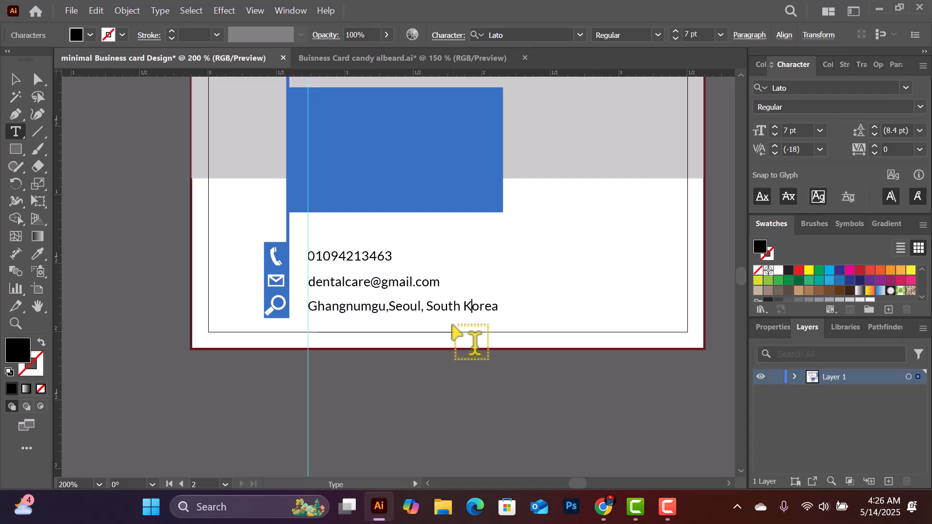
Undo the address capitalisation edits
scroll(452, 325, "up", 3)
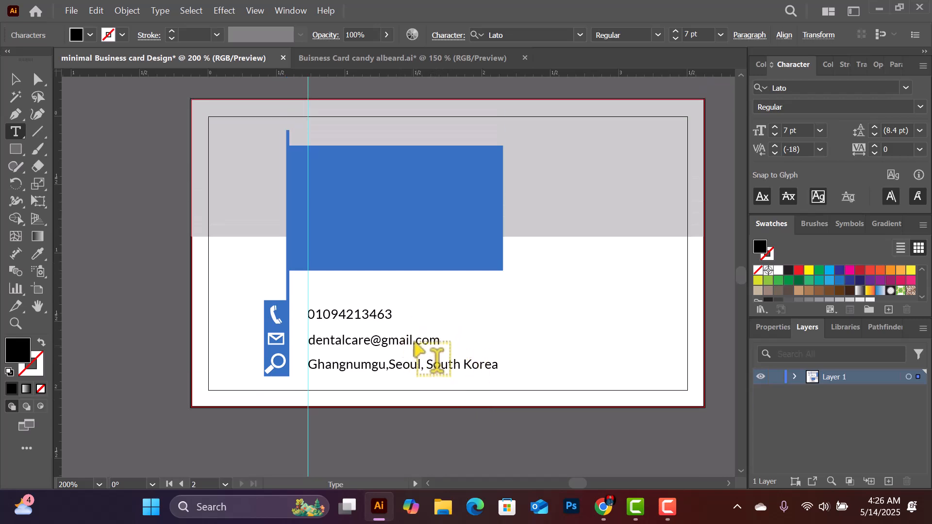
scroll(315, 340, "up", 2)
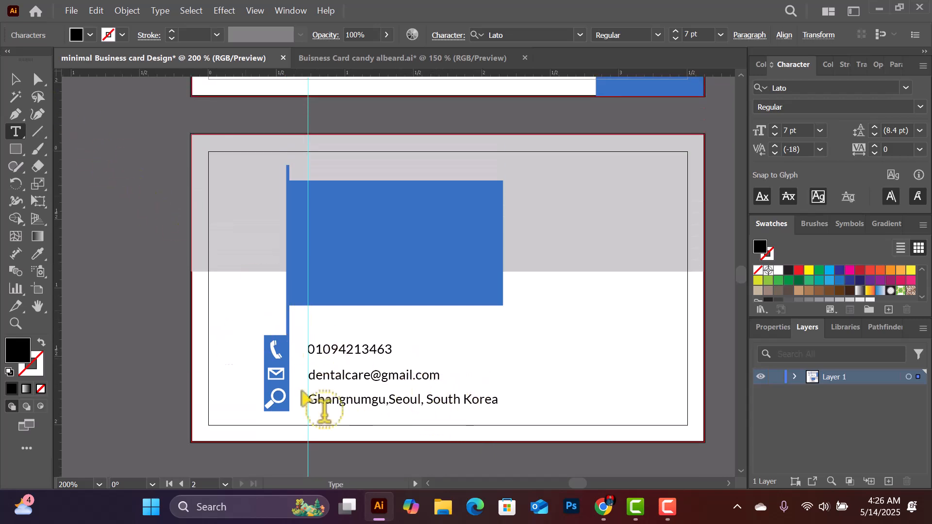
scroll(370, 358, "up", 1)
scroll(403, 412, "down", 2)
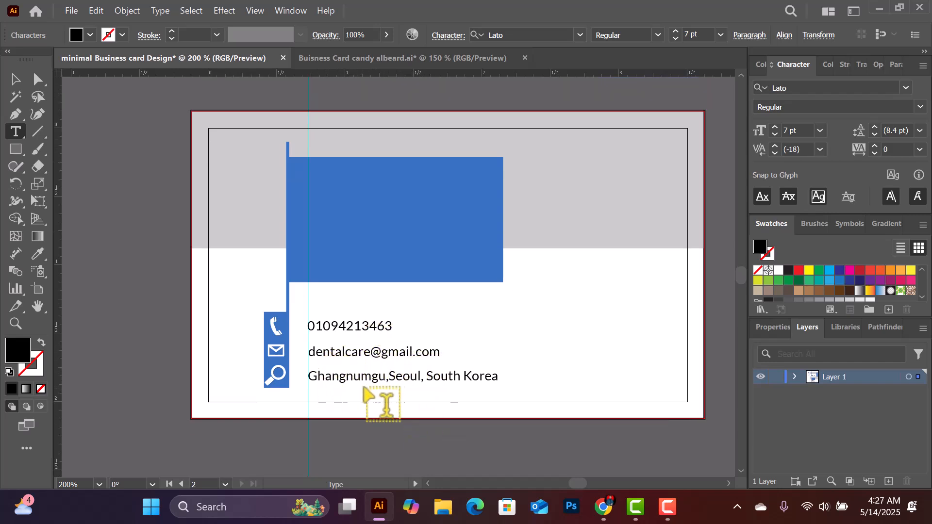
left_click(307, 383, "ctrl")
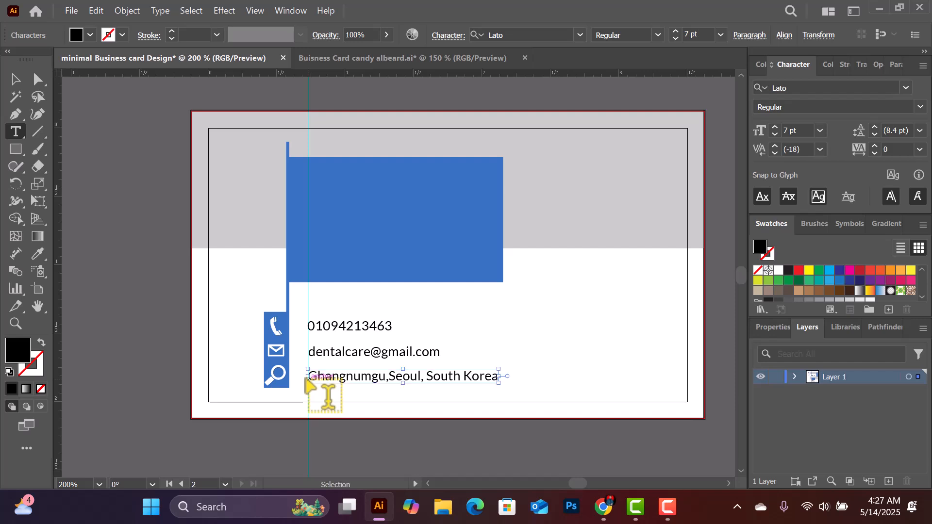
key("ctrl+z")
key("ctrl+z")
key("ctrl+z")
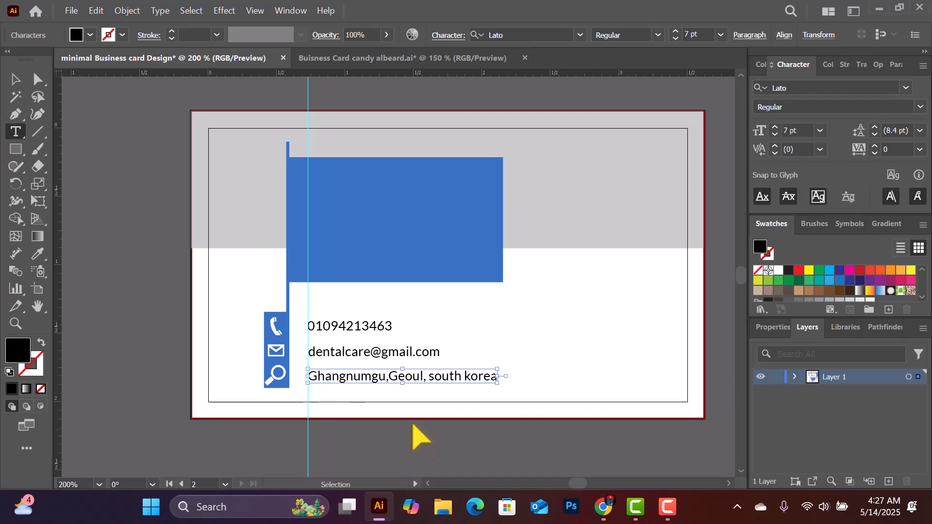
key("ctrl+z")
key("ctrl+z")
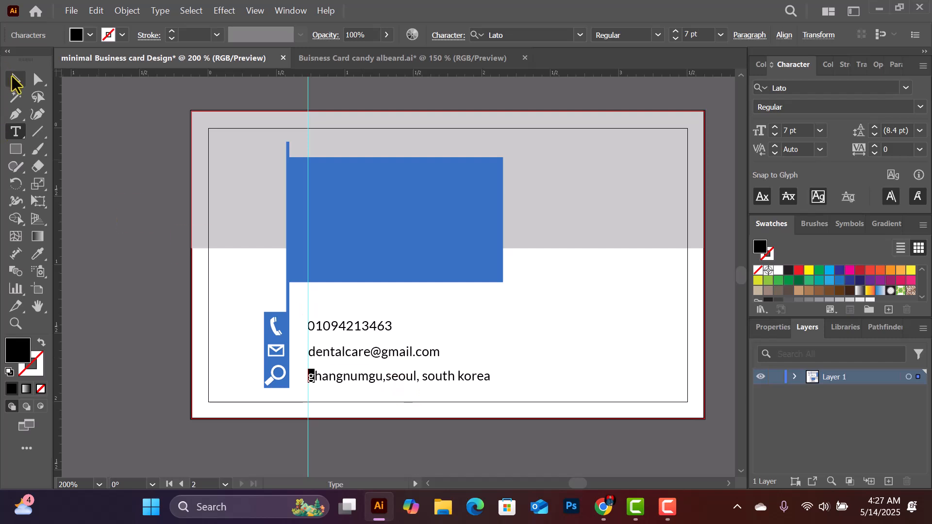
Leave text editing and return to the Selection tool
left_click(13, 82)
left_click(545, 285)
scroll(408, 313, "up", 1)
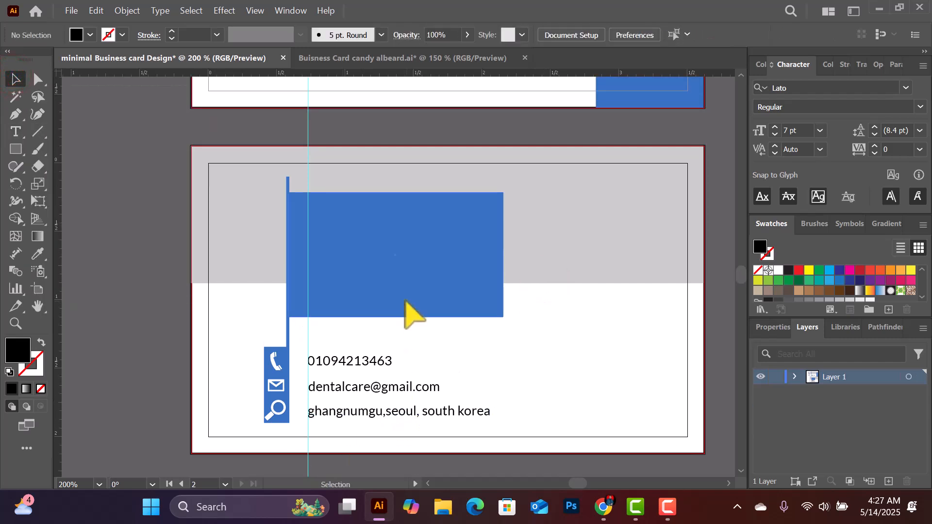
scroll(408, 313, "up", 1)
scroll(345, 285, "up", 1)
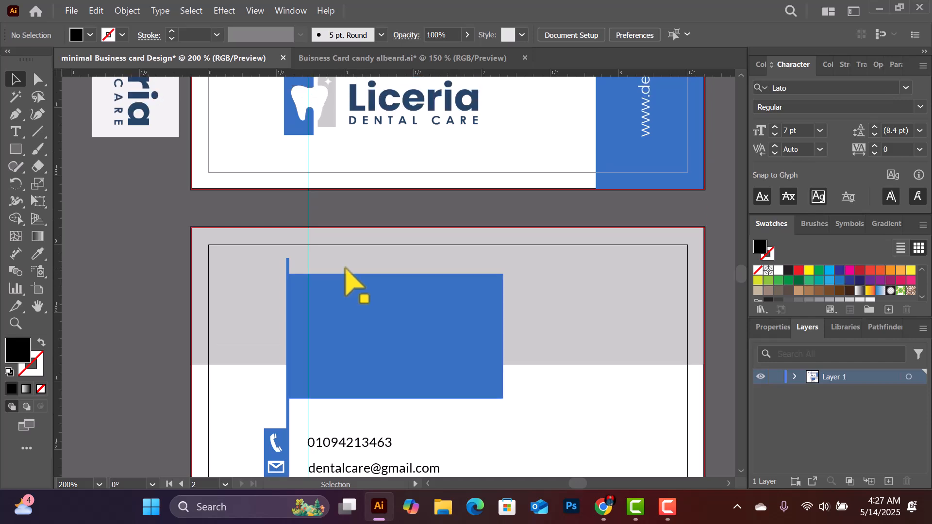
scroll(343, 274, "down", 1)
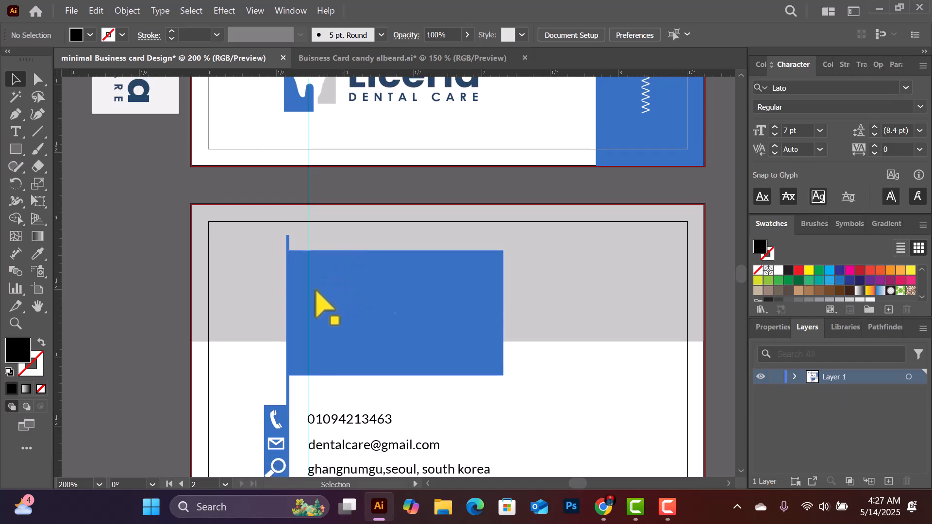
scroll(322, 301, "down", 1)
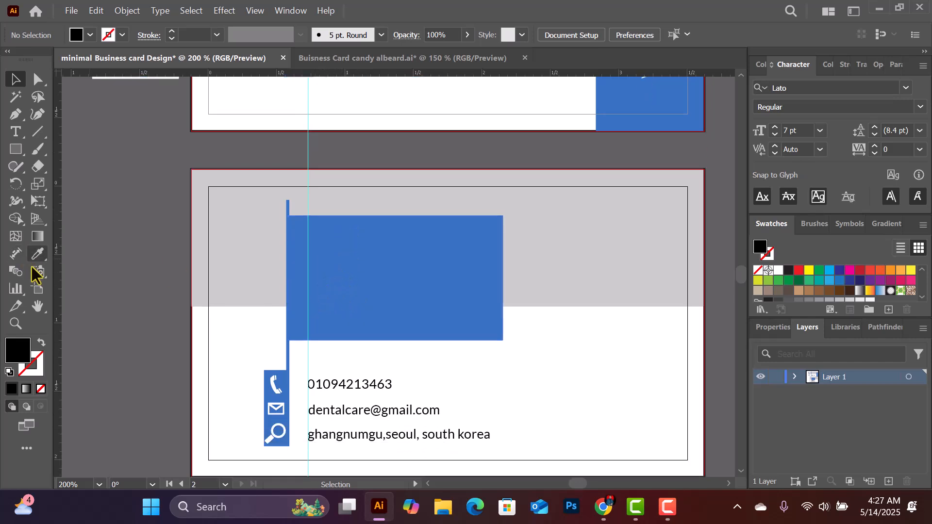
Type the cardholder's name as a new text line on the blue block and select it
left_click(16, 132)
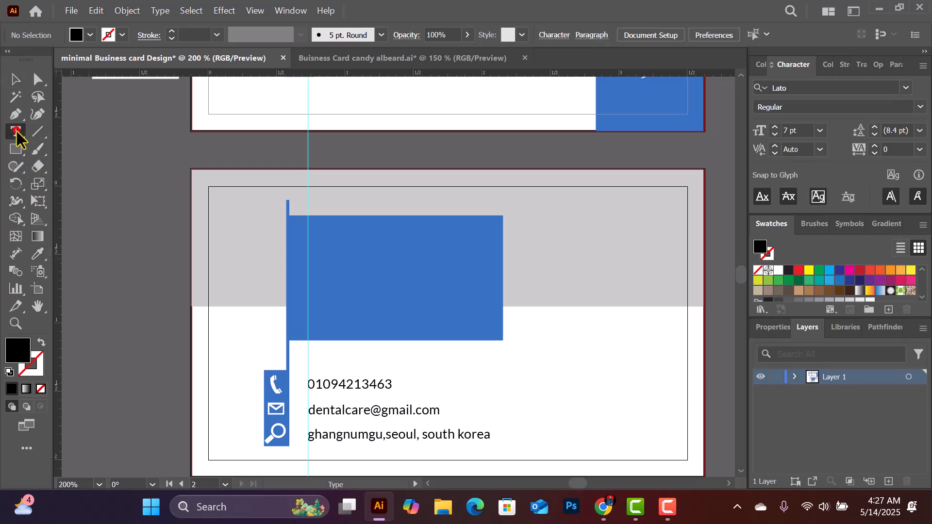
scroll(384, 262, "up", 2)
scroll(422, 181, "up", 1)
scroll(416, 166, "up", 1)
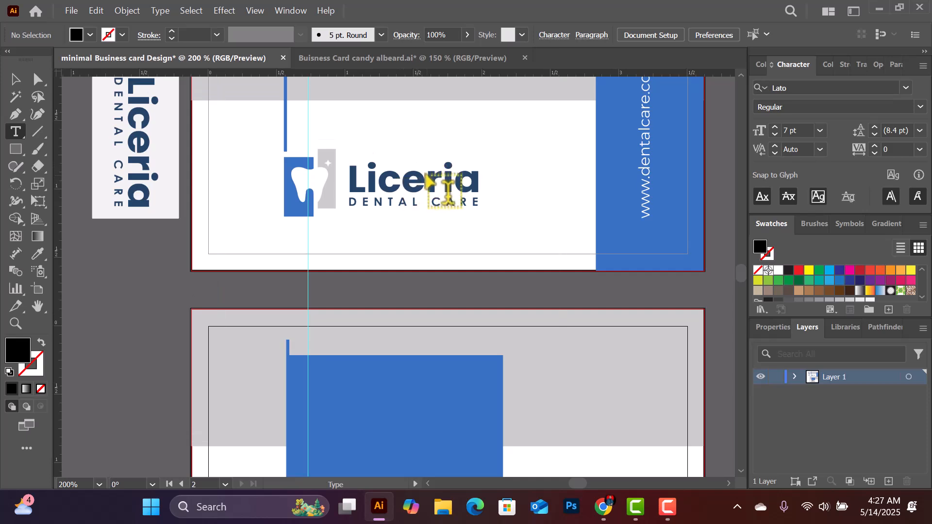
scroll(422, 182, "down", 1)
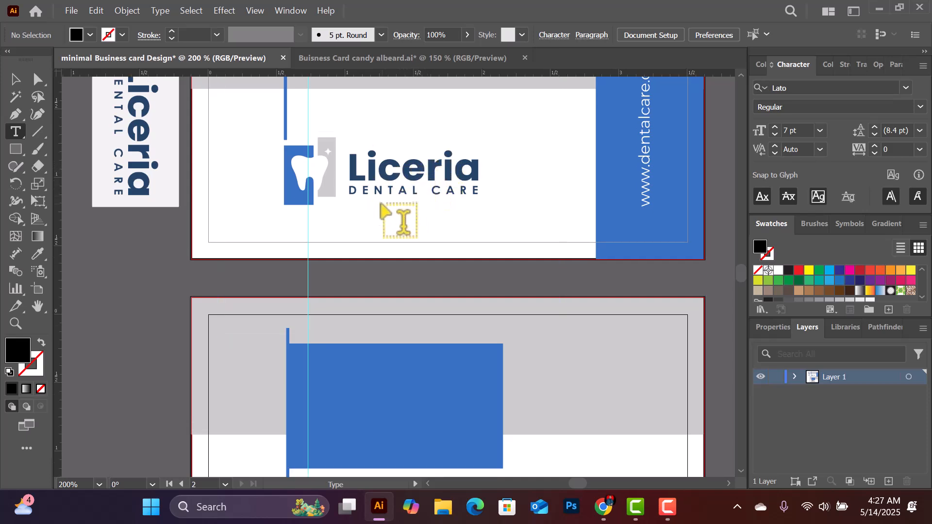
scroll(384, 209, "down", 4)
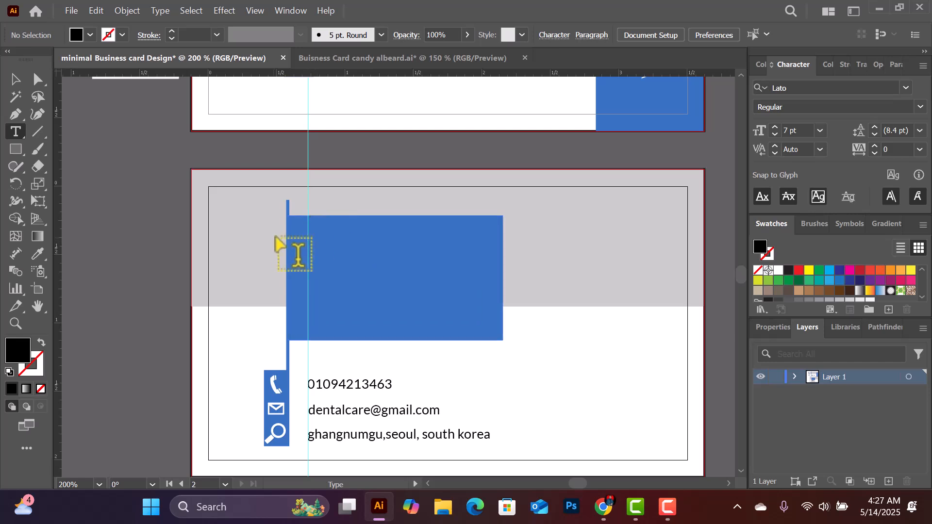
left_click(308, 237)
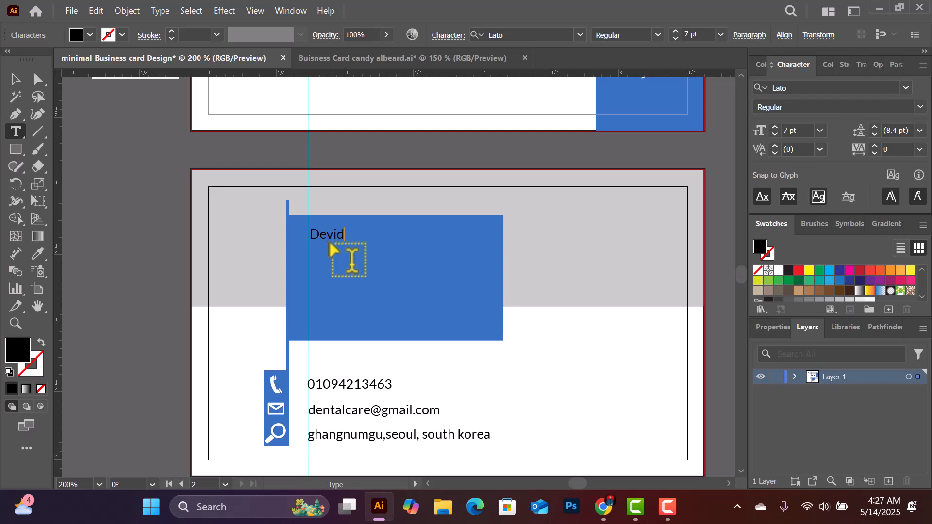
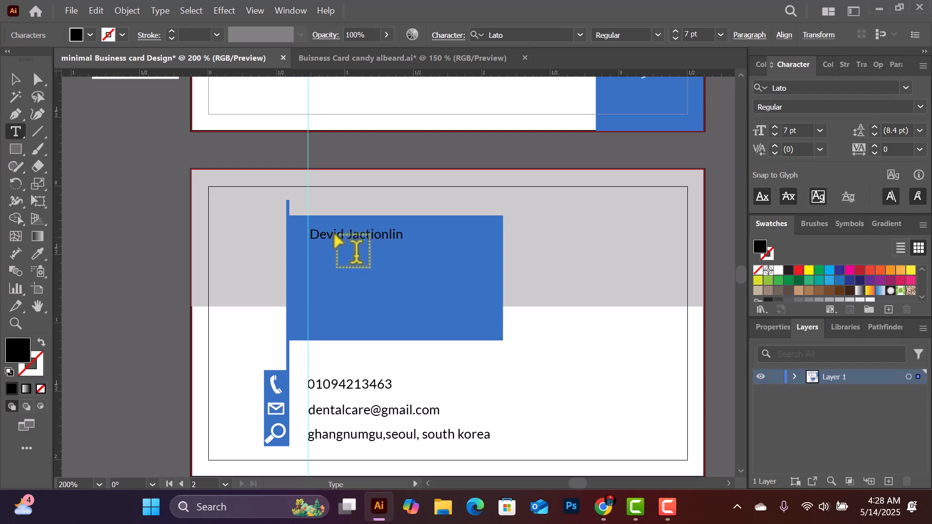
left_click(14, 79)
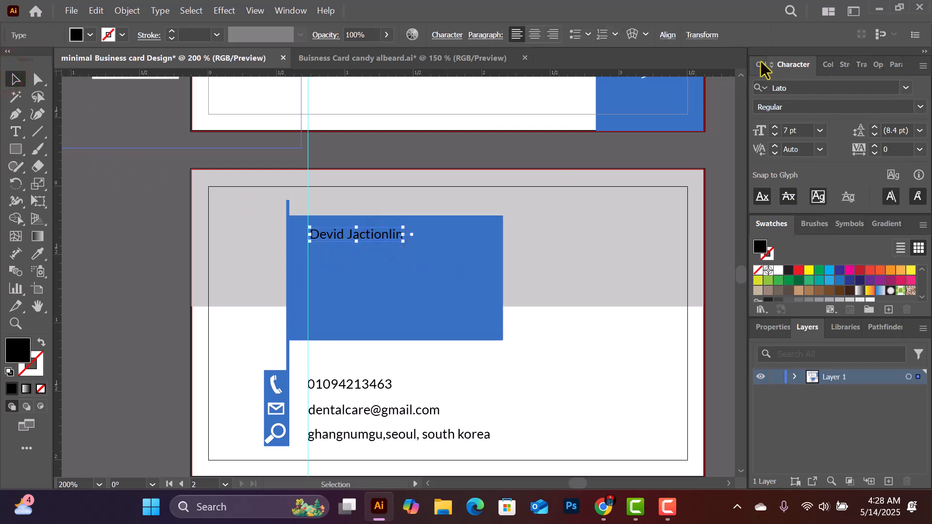
Find Montserrat via a 'mon' font search, apply Montserrat Bold to the name, and size it 10 pt
left_click(831, 89)
type("mo")
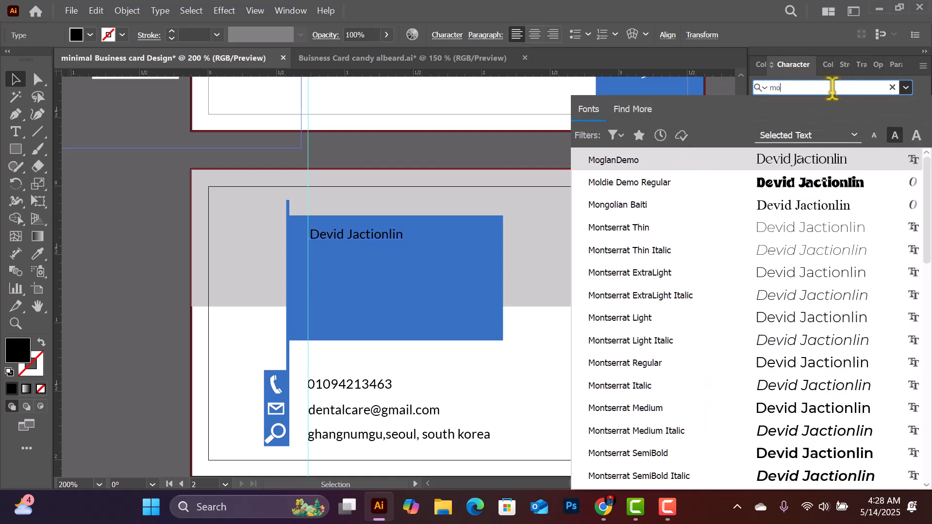
type("ns")
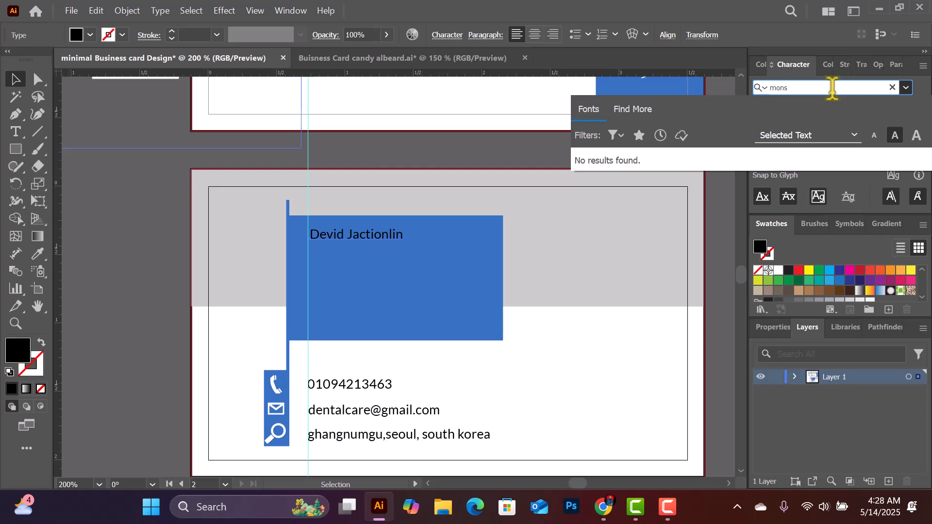
key("BackSpace")
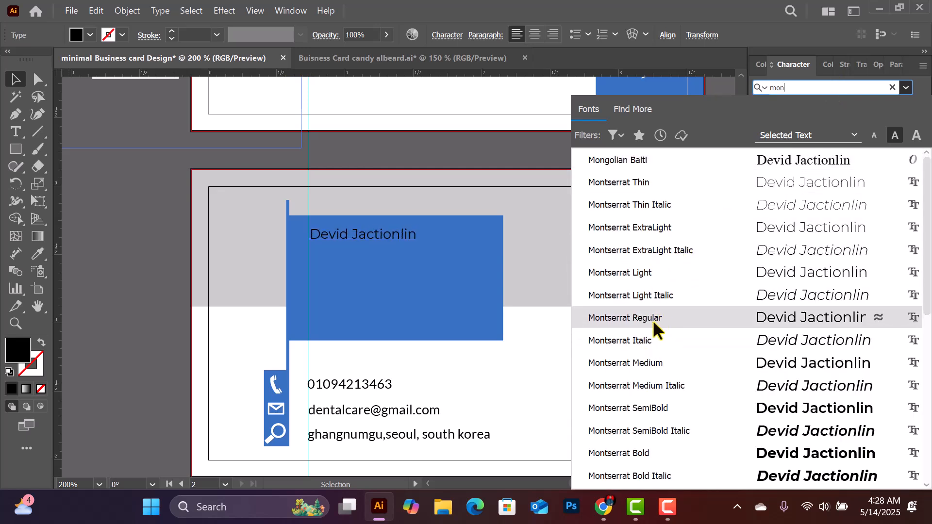
left_click(640, 453)
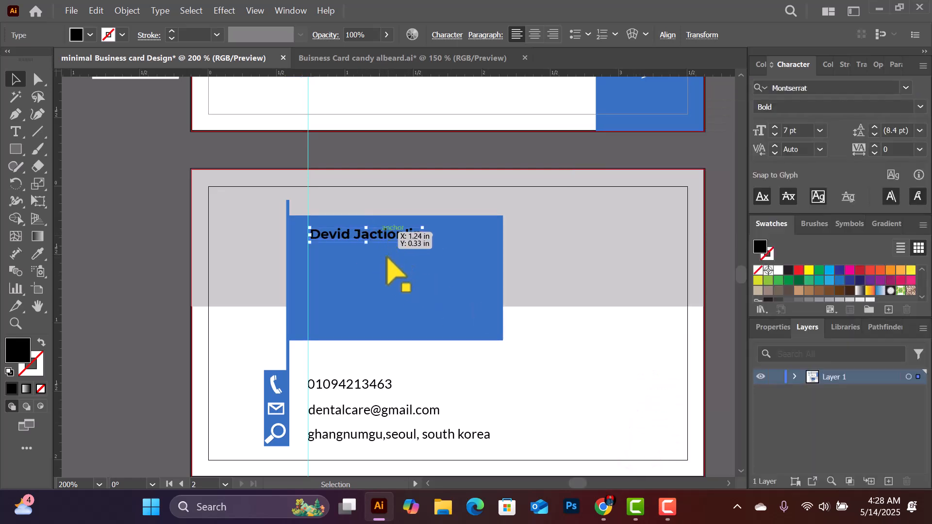
left_click(820, 130)
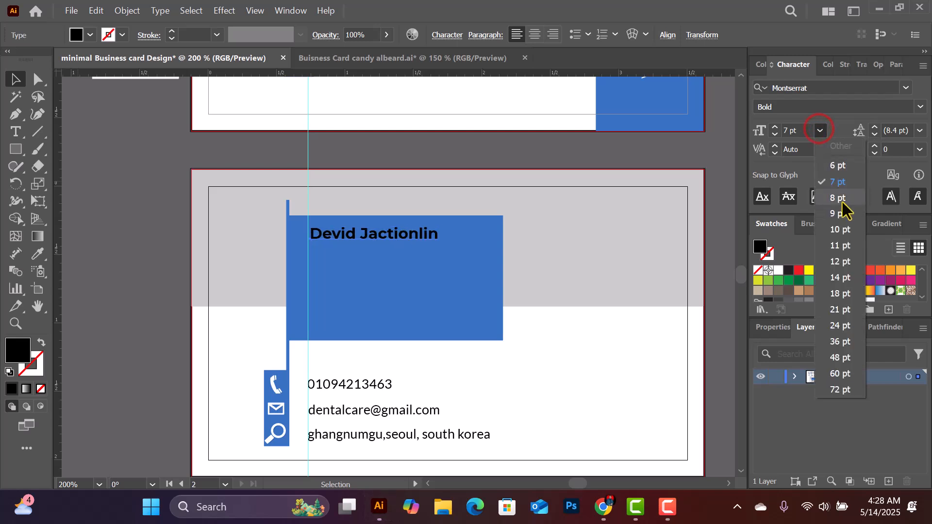
left_click(840, 230)
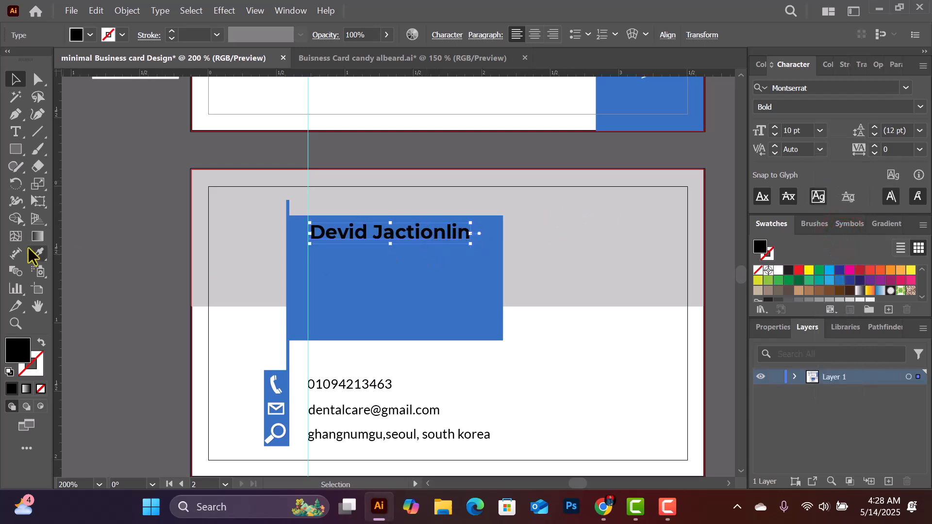
Set the first name to Montserrat Regular and nudge the name slightly down
left_click(15, 132)
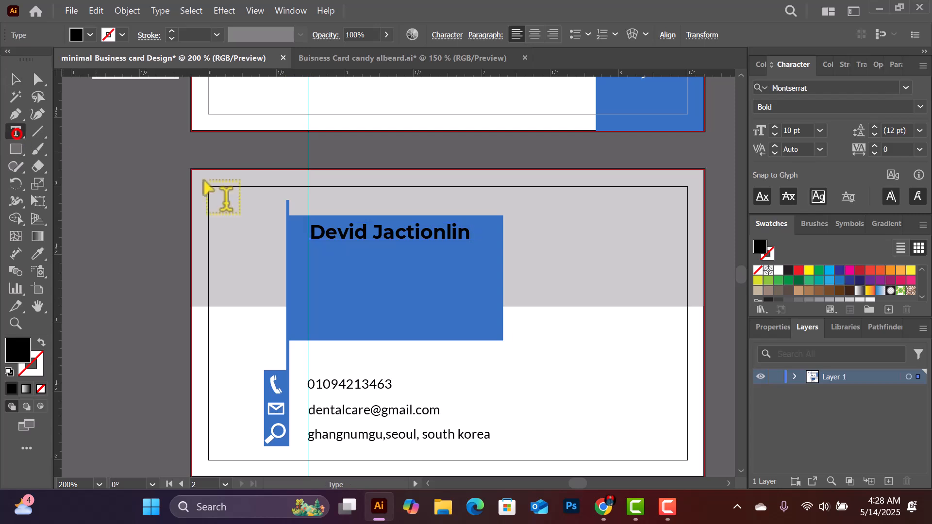
left_click_drag(367, 233, 301, 234)
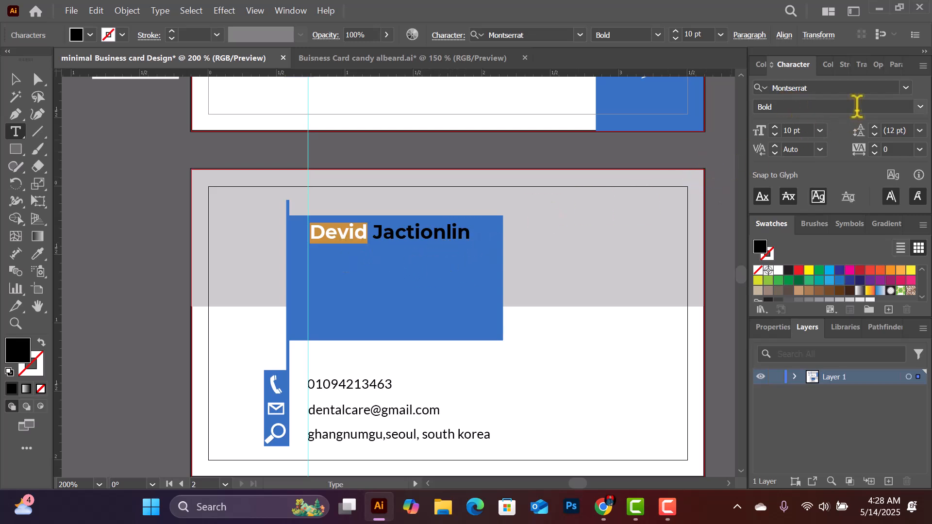
left_click(920, 107)
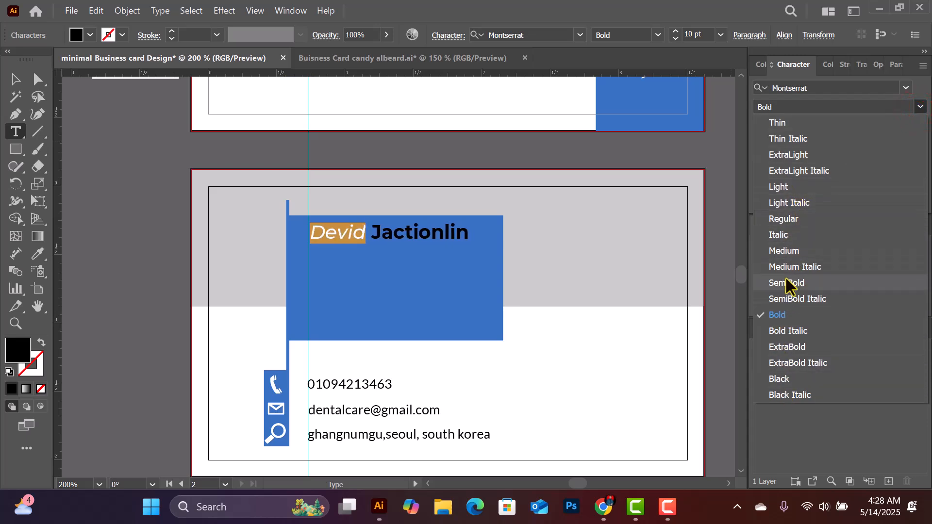
left_click(780, 219)
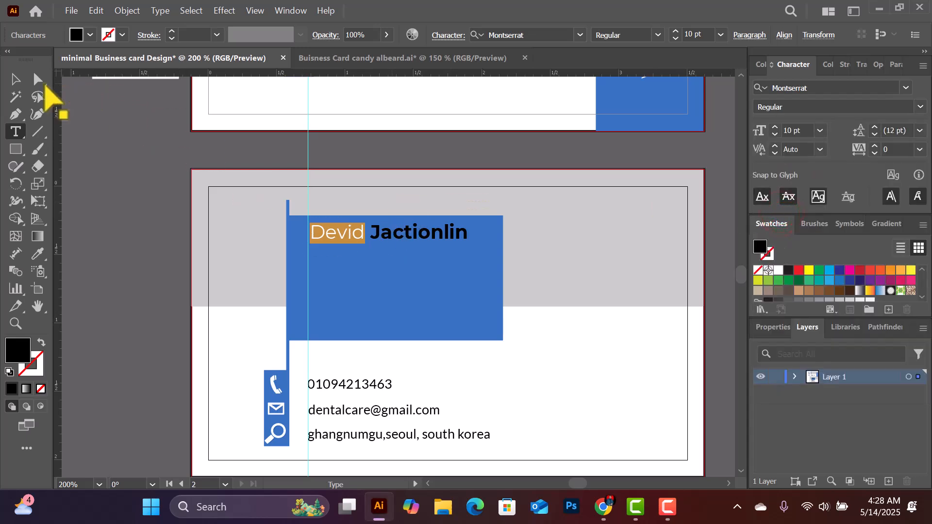
left_click(15, 79)
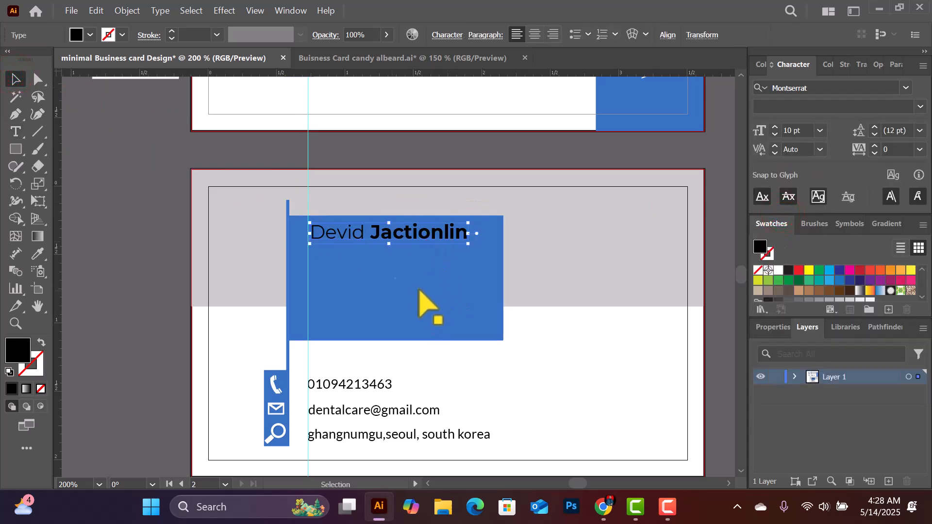
mouse_move(416, 235)
left_mouse_down()
mouse_move(414, 263)
mouse_move(412, 252)
left_mouse_up()
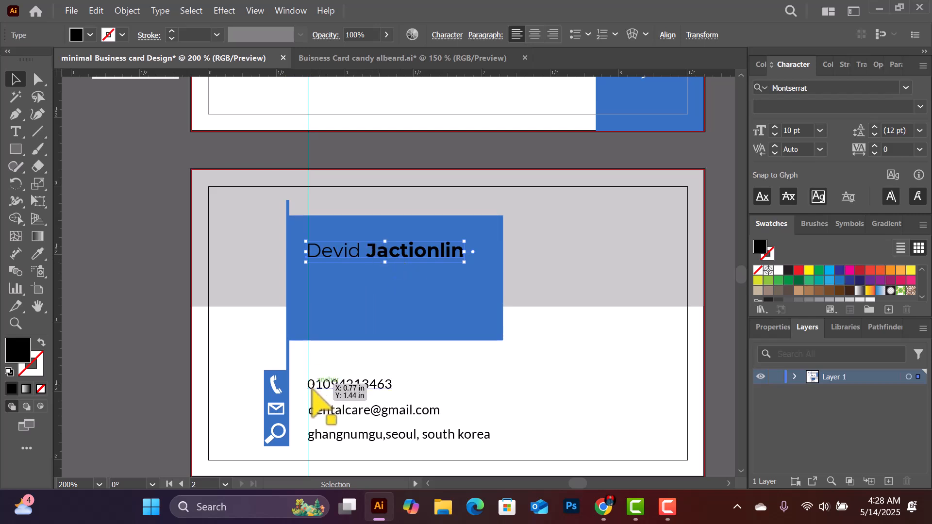
Copy the phone number under the name and retype it as 'Student Dentist'
scroll(339, 386, "down", 1)
left_click(377, 374)
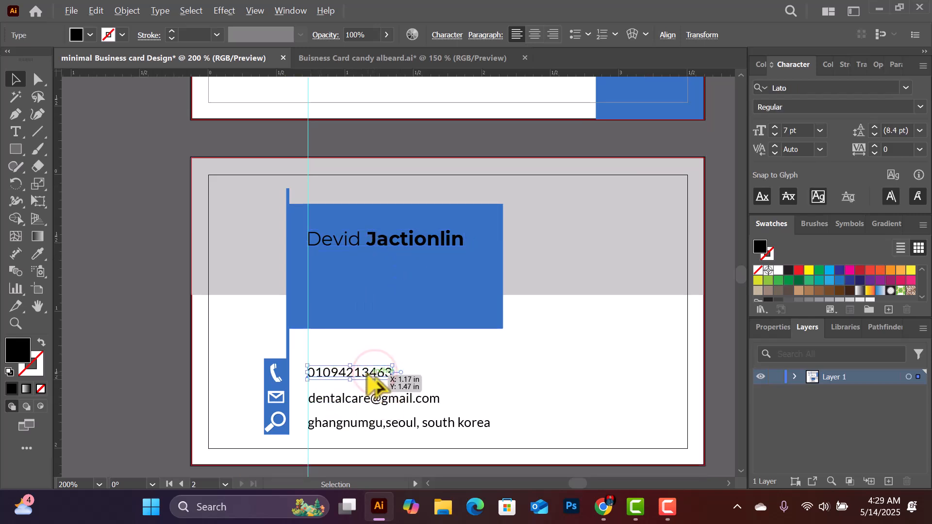
left_click_drag(368, 370, 365, 256)
double_click(364, 256)
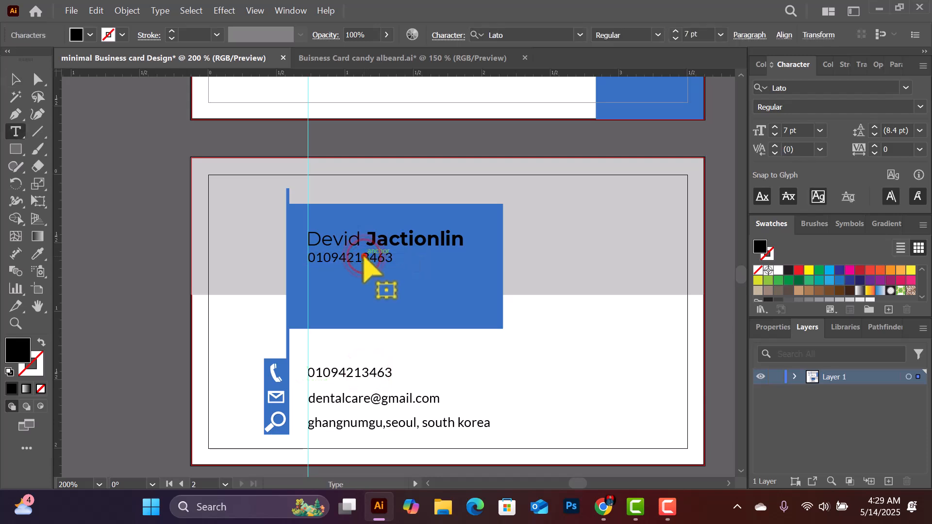
double_click(364, 257)
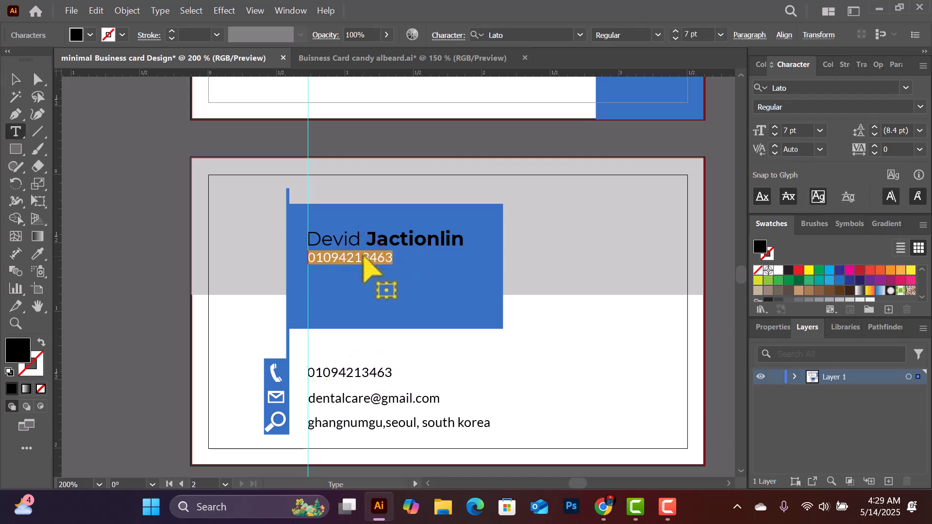
type("s")
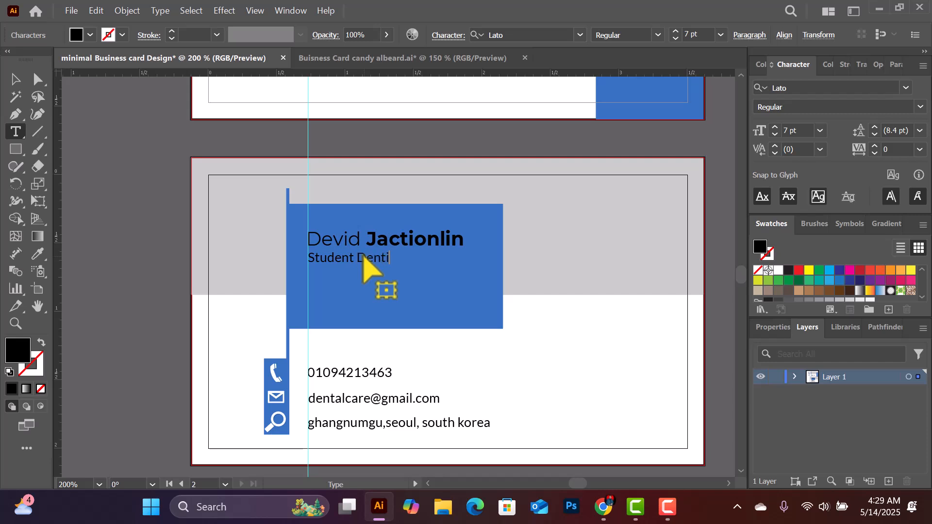
left_click(15, 79)
left_click(151, 371)
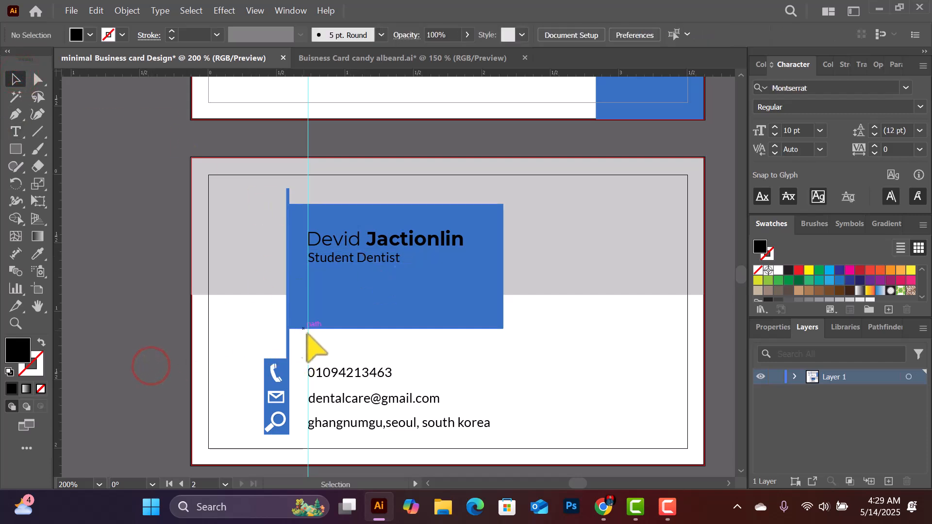
Move the name and Student Dentist lines together slightly lower in the blue panel
scroll(520, 287, "down", 1)
scroll(526, 224, "up", 5)
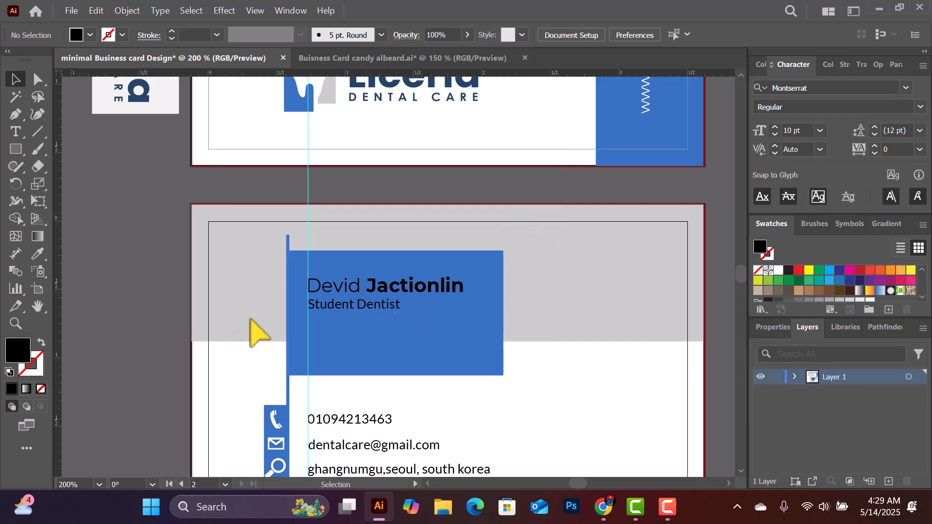
scroll(350, 299, "down", 4)
left_click(358, 244)
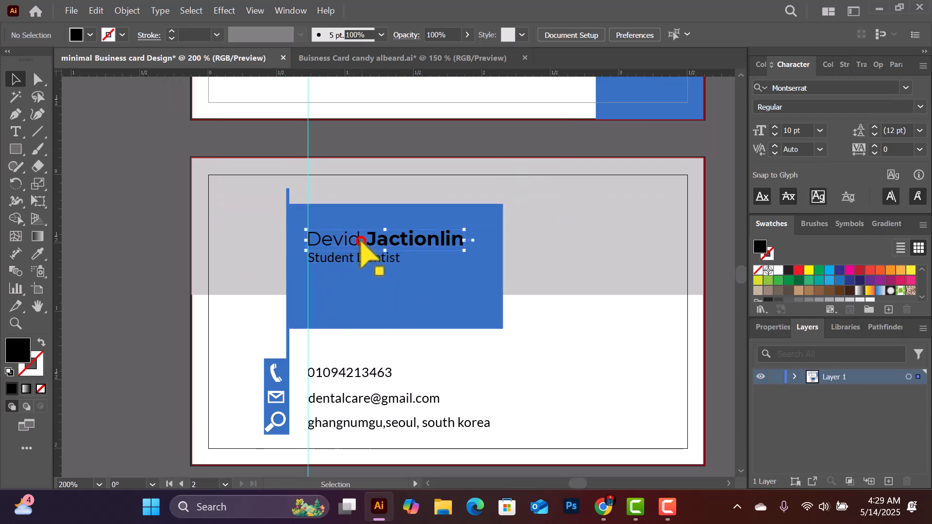
left_click(361, 259, "shift")
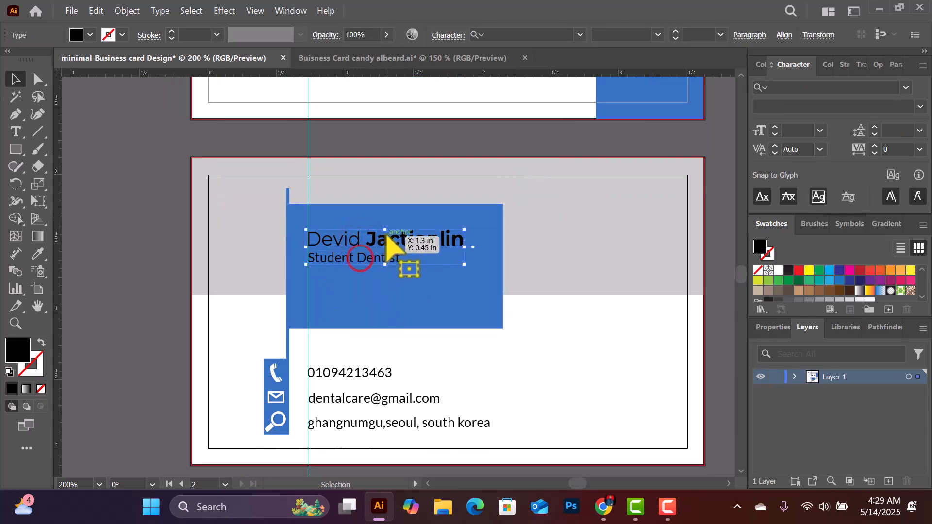
left_click_drag(382, 242, 384, 256)
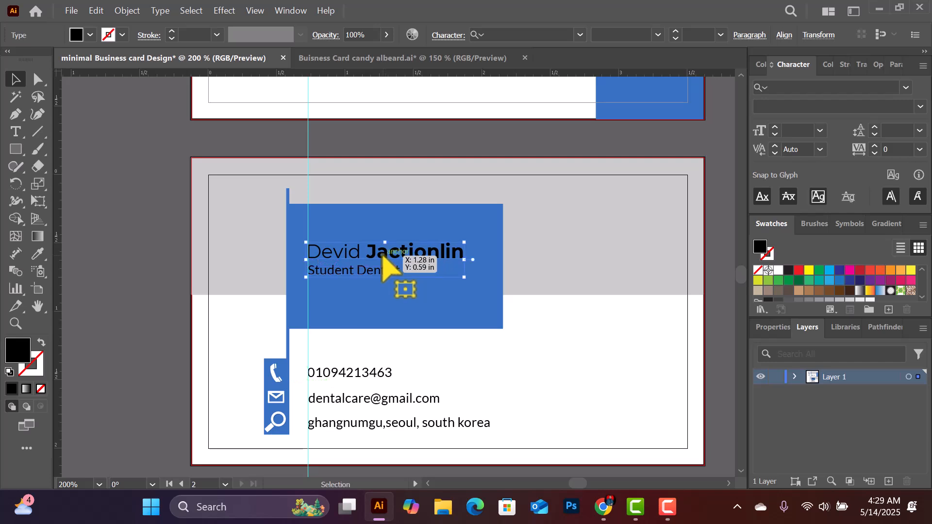
scroll(403, 265, "down", 2)
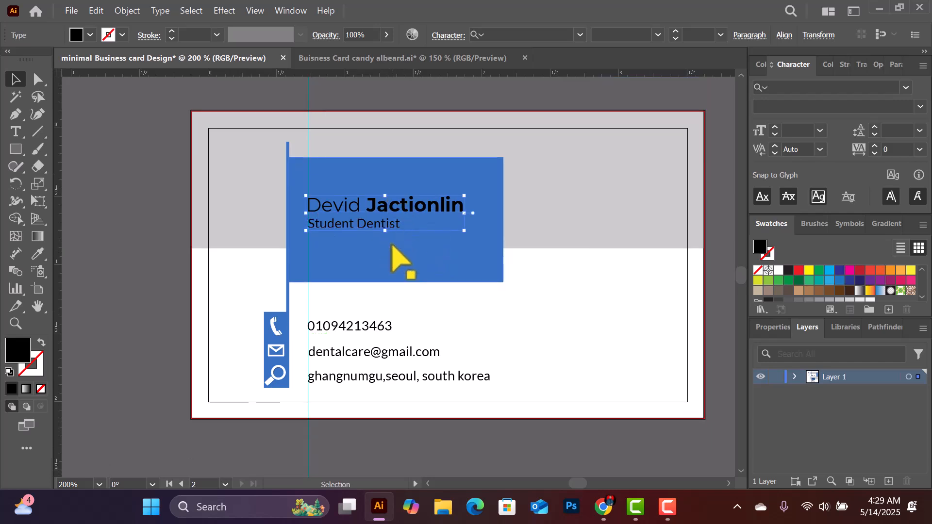
left_click(725, 241)
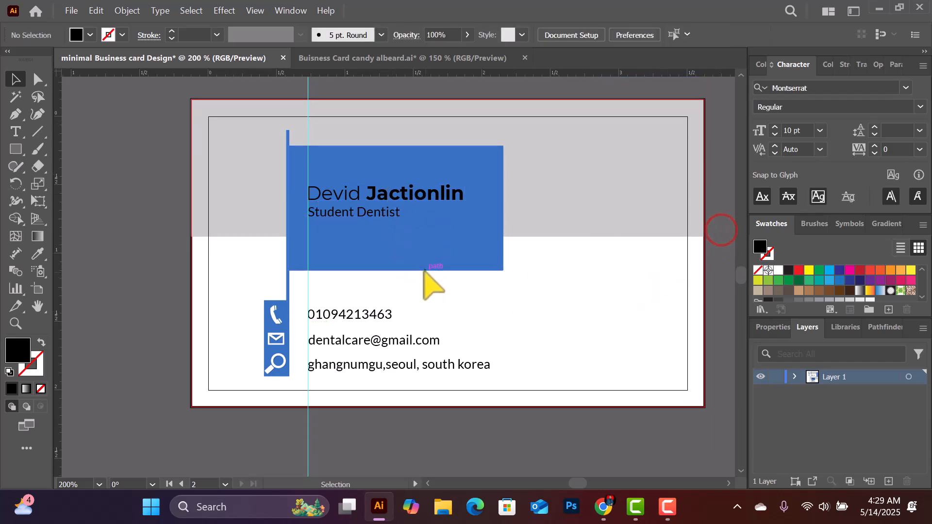
Zoom out to 150% and back in to 300% on the contact area
scroll(407, 245, "up", 2)
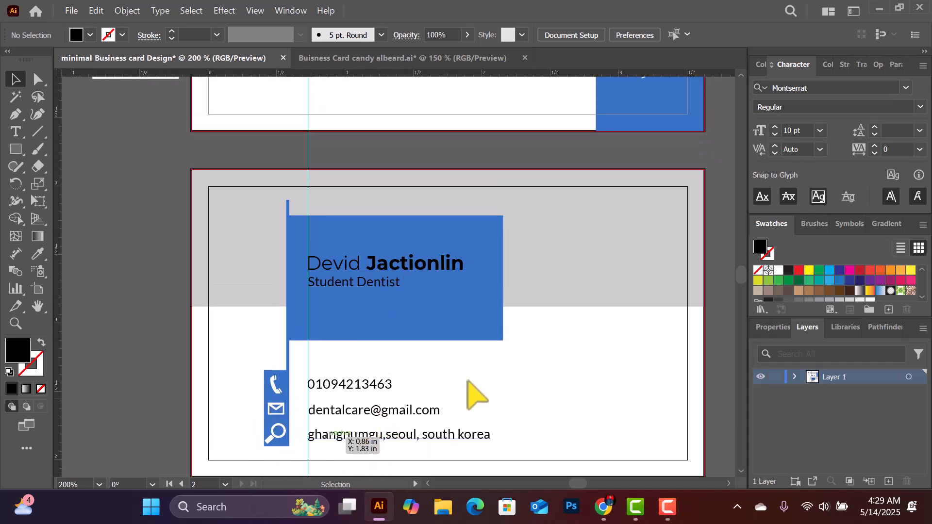
scroll(442, 340, "down", 2)
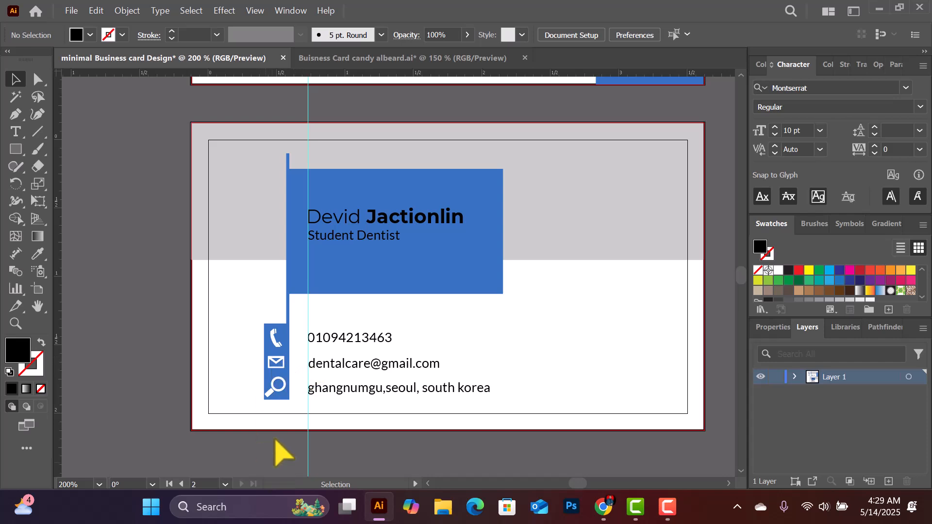
scroll(305, 364, "down", 1)
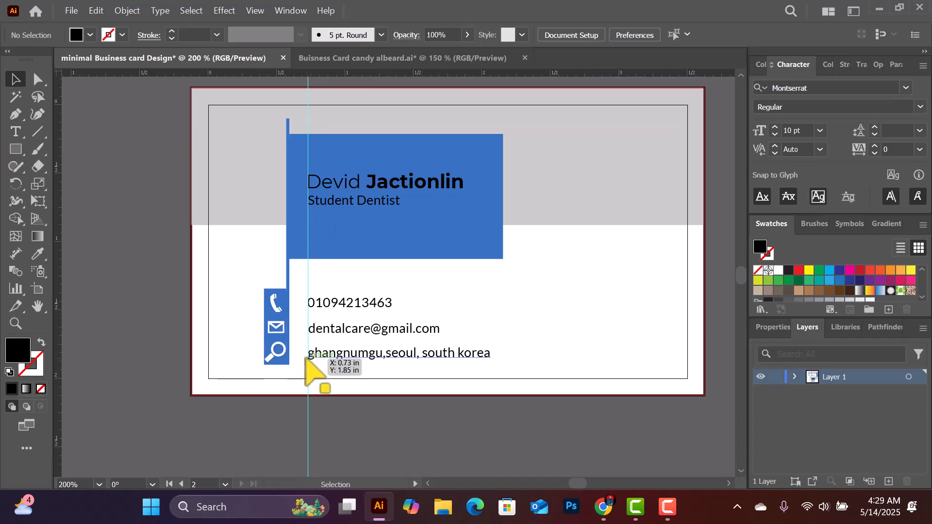
key("ctrl+minus")
scroll(277, 353, "up", 4)
scroll(274, 354, "down", 2)
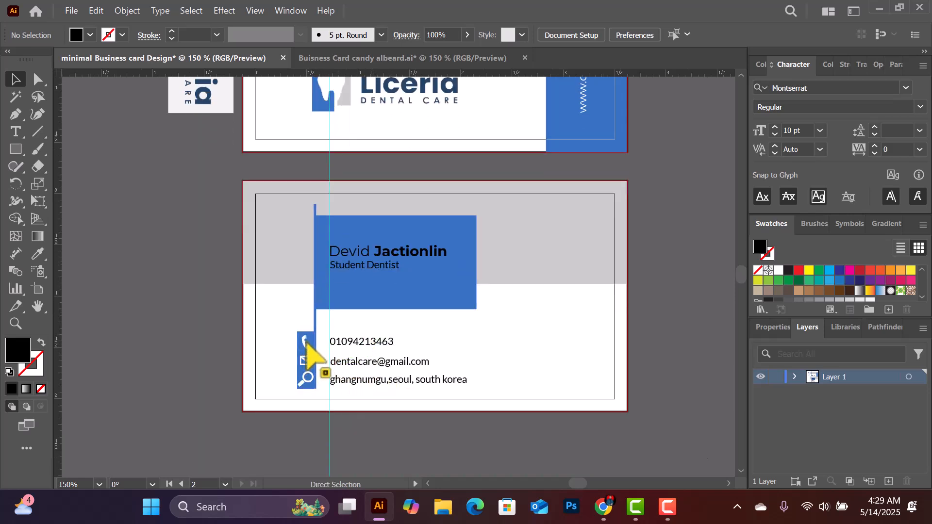
key("ctrl+plus")
key("ctrl+plus")
scroll(422, 281, "down", 4)
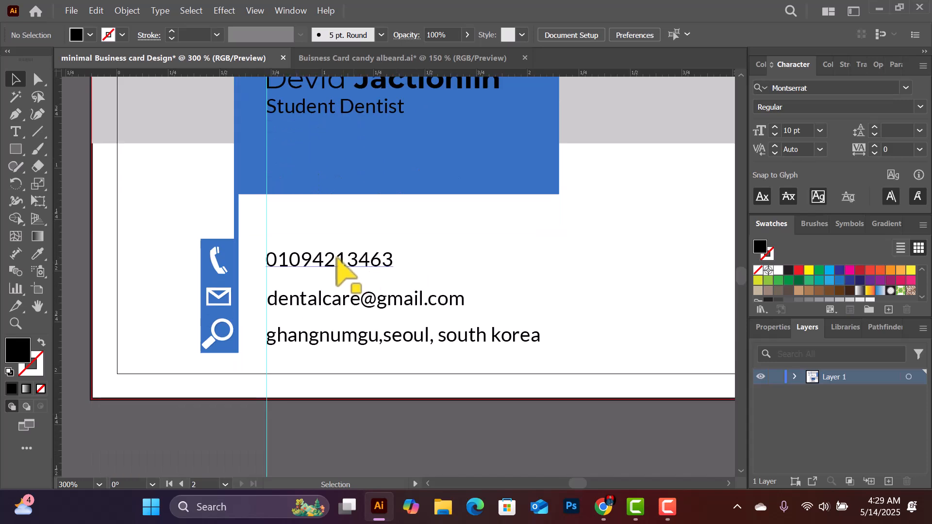
Resize the phone and envelope icons and reposition them within the icon bar
scroll(301, 259, "down", 1)
left_click(214, 222)
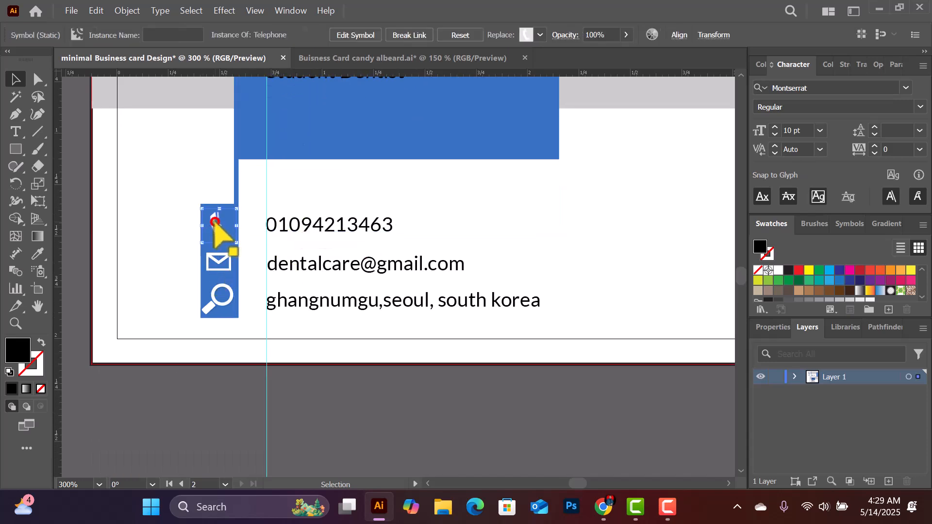
left_click_drag(241, 208, 216, 231)
left_click(224, 219)
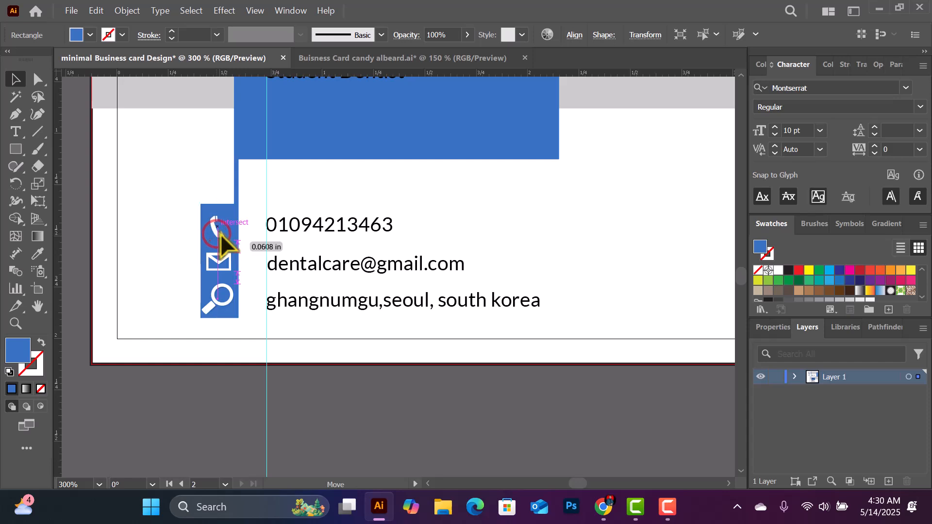
left_click(220, 232)
left_click(217, 262)
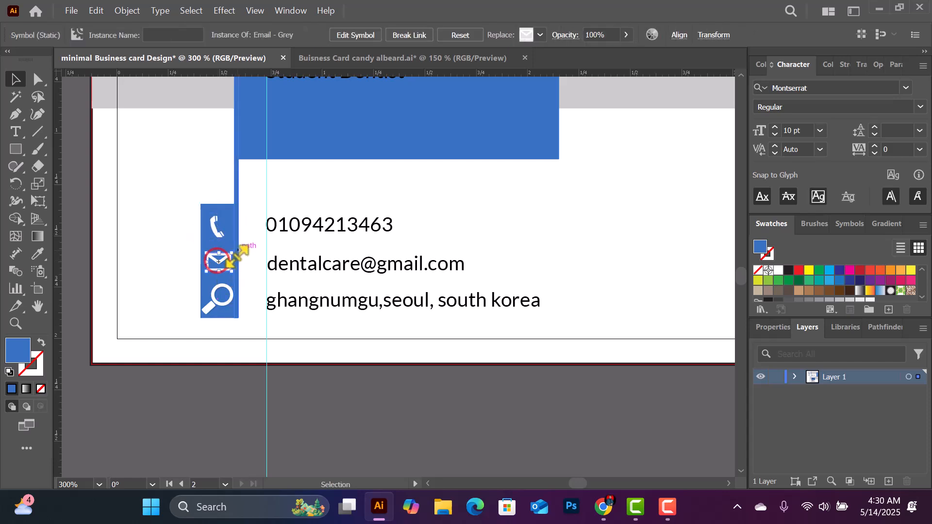
left_click_drag(232, 252, 230, 253)
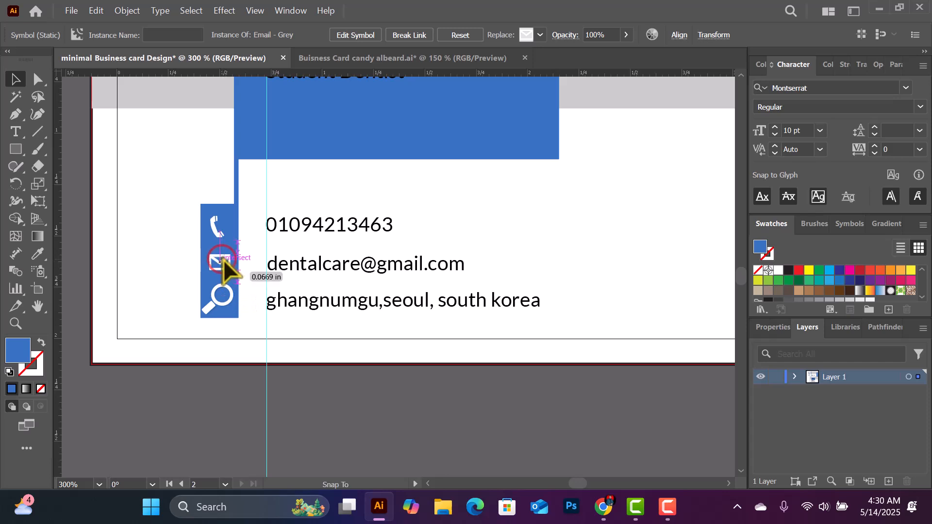
left_click_drag(223, 261, 229, 287)
left_click(322, 402)
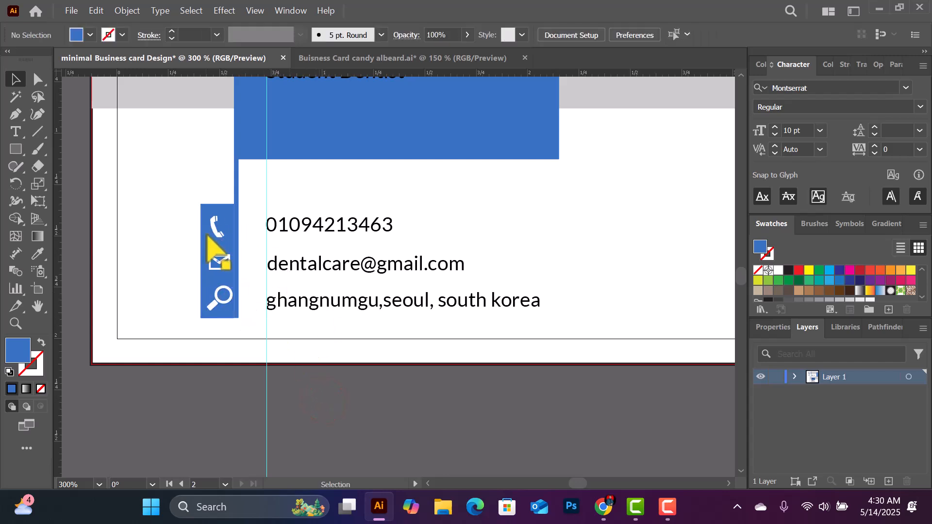
left_click_drag(216, 227, 218, 228)
left_click(214, 385)
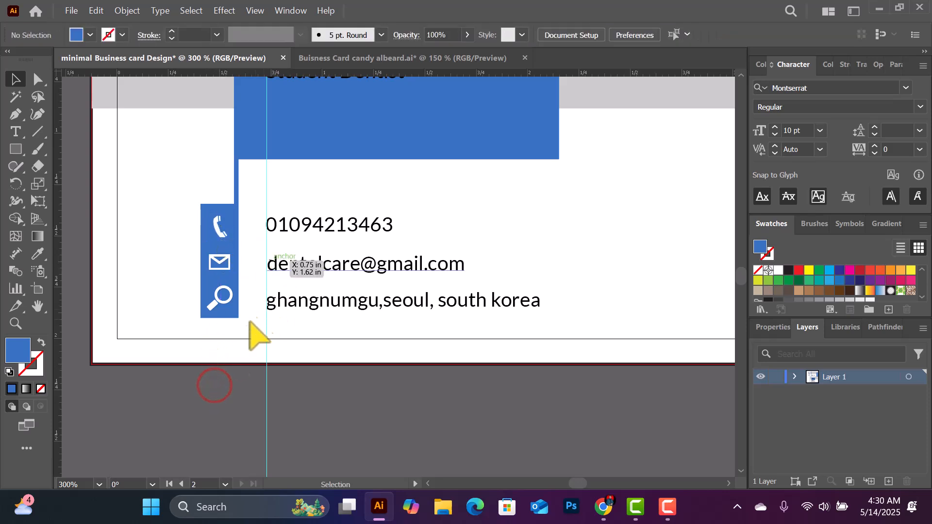
Scale the magnifier icon down to match the other icons
scroll(247, 354, "up", 2)
left_click(220, 333)
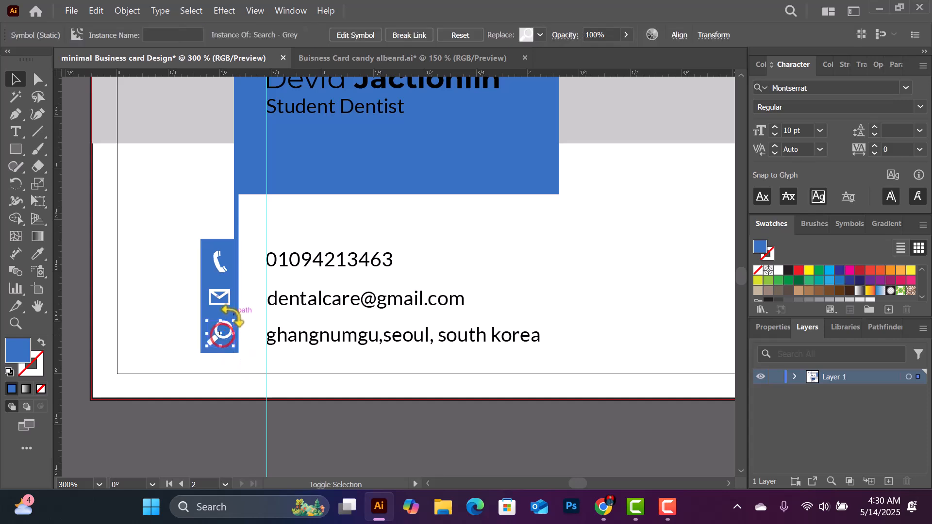
mouse_move(235, 322)
left_mouse_down()
mouse_move(243, 313)
mouse_move(223, 332)
left_mouse_up()
left_click(217, 404)
scroll(281, 291, "up", 2)
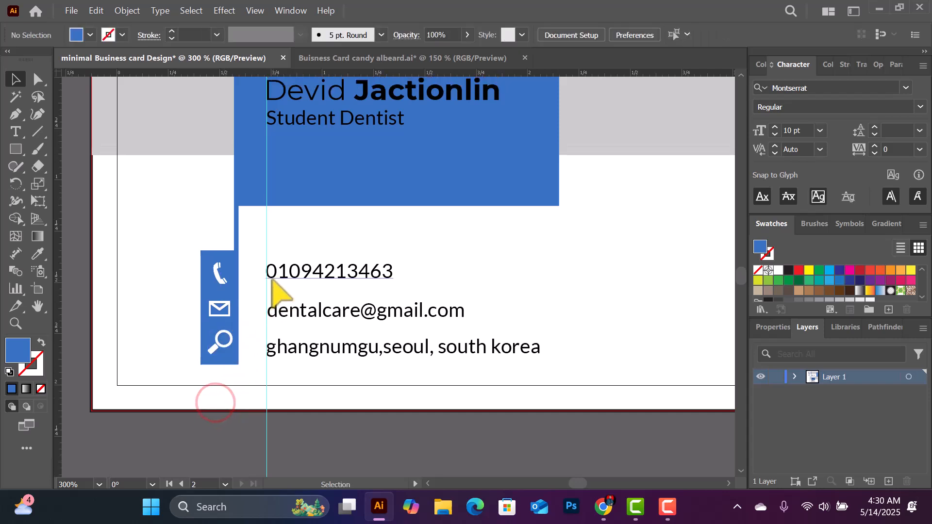
Nudge the email, address and phone lines into line beside their icons
left_click_drag(293, 334, 291, 335)
left_click_drag(284, 371, 283, 364)
left_click_drag(298, 290, 299, 298)
left_click(218, 298)
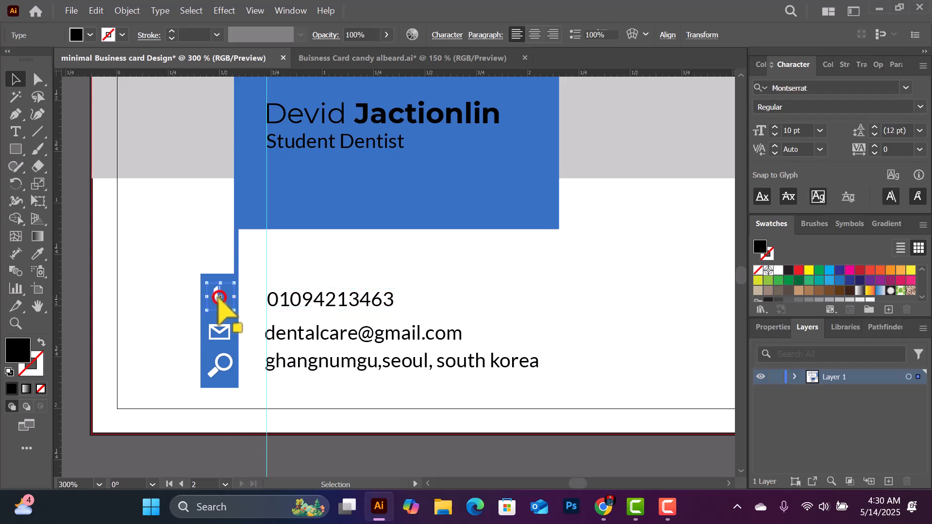
Align the phone, envelope and magnifier icons to Horizontal Align Center, undoing the vertical stacking attempt
left_click(220, 337, "shift")
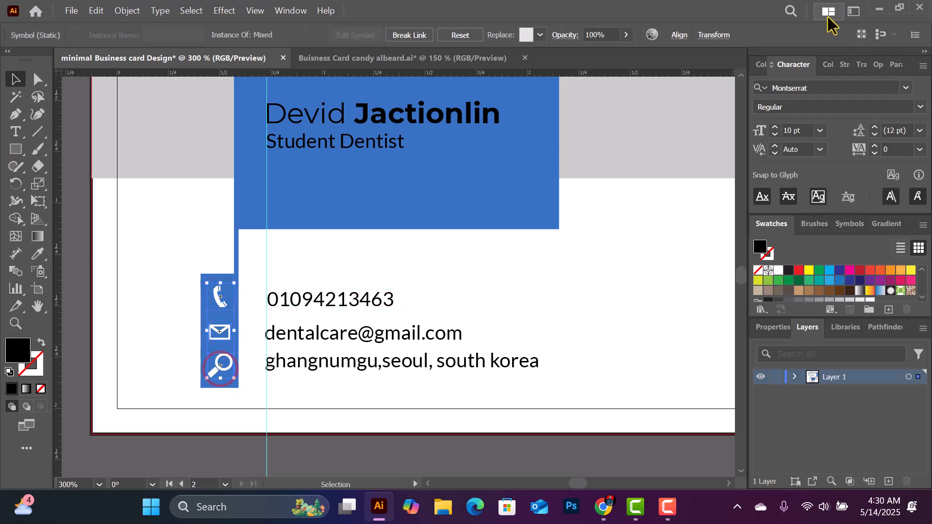
left_click(678, 35)
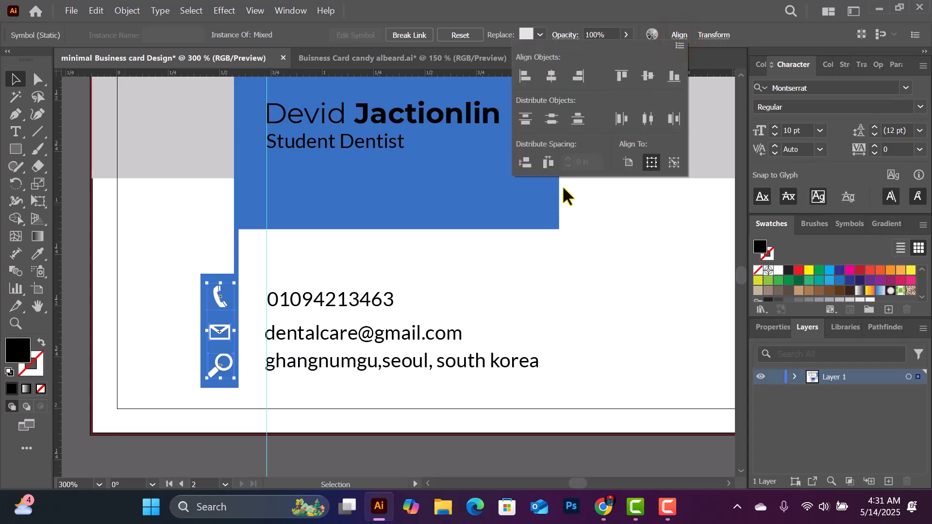
left_click(524, 160)
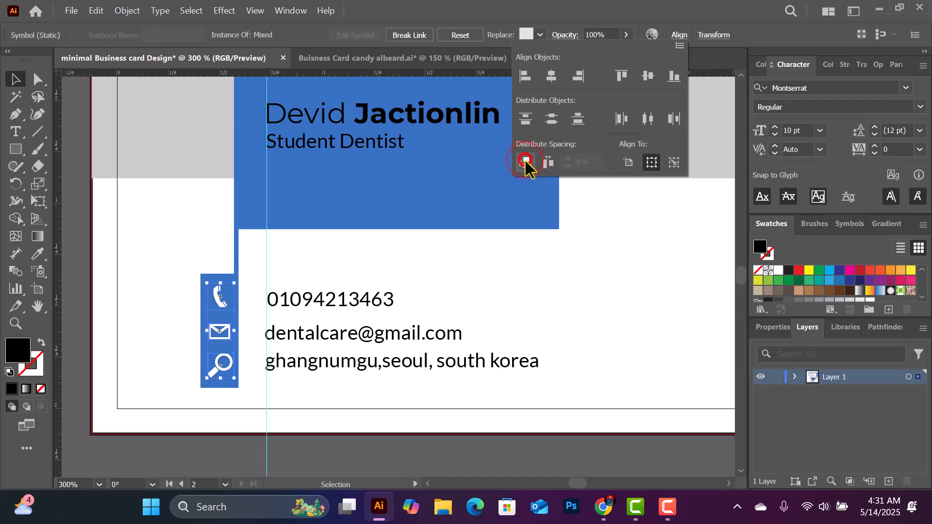
left_click(640, 78)
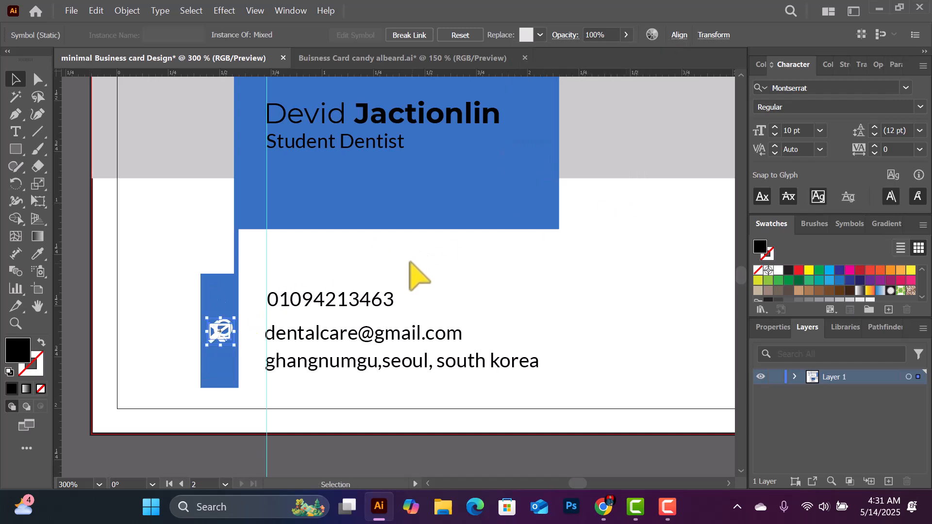
key("ctrl+z")
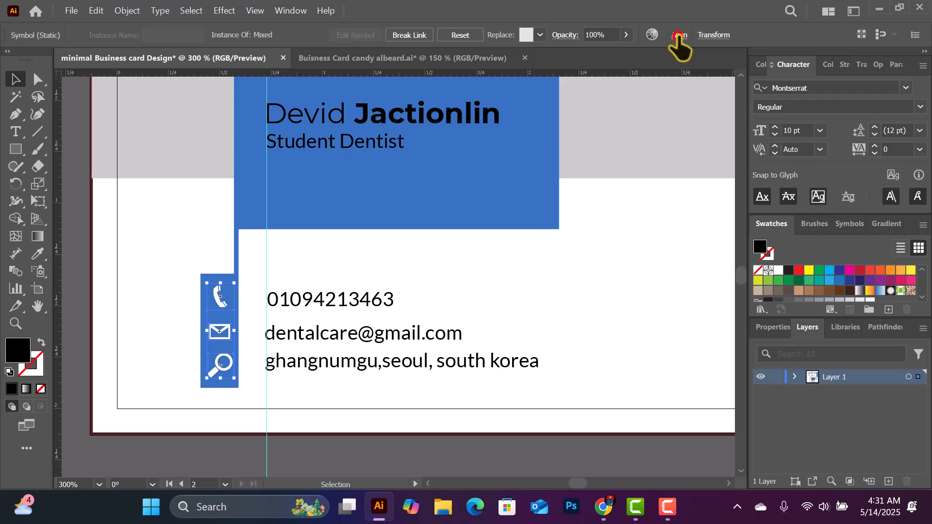
left_click(678, 35)
left_click(550, 77)
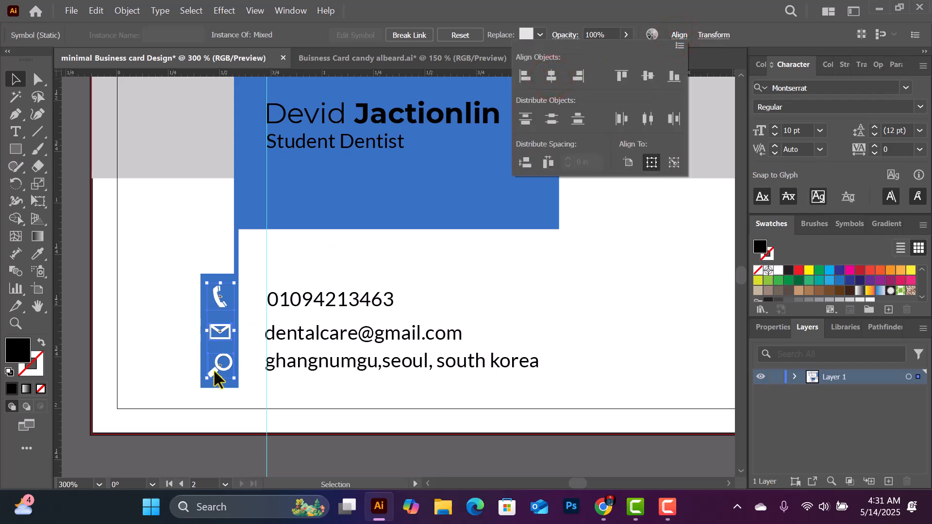
left_click(235, 443)
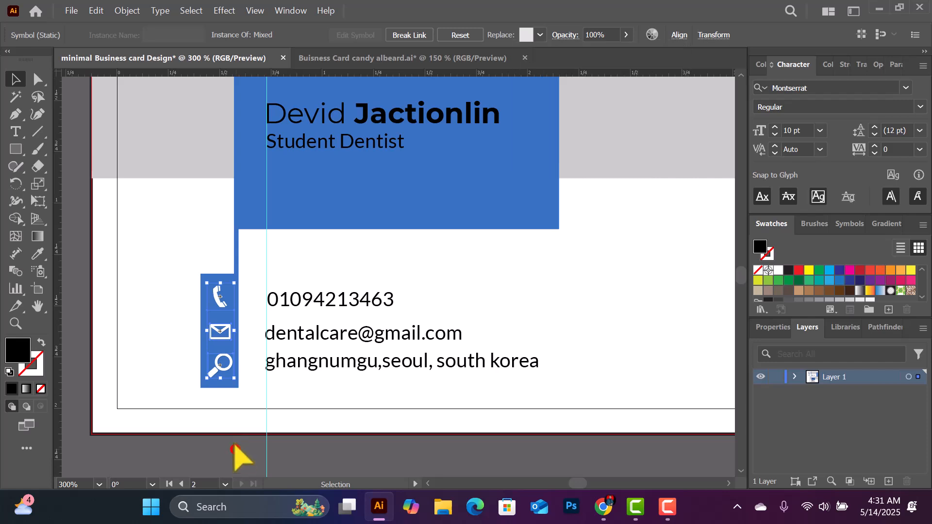
Vertically distribute and left-align the phone, email and address lines, then move them onto the guide
left_click(320, 332)
left_click(321, 300, "shift")
left_click(315, 360, "shift")
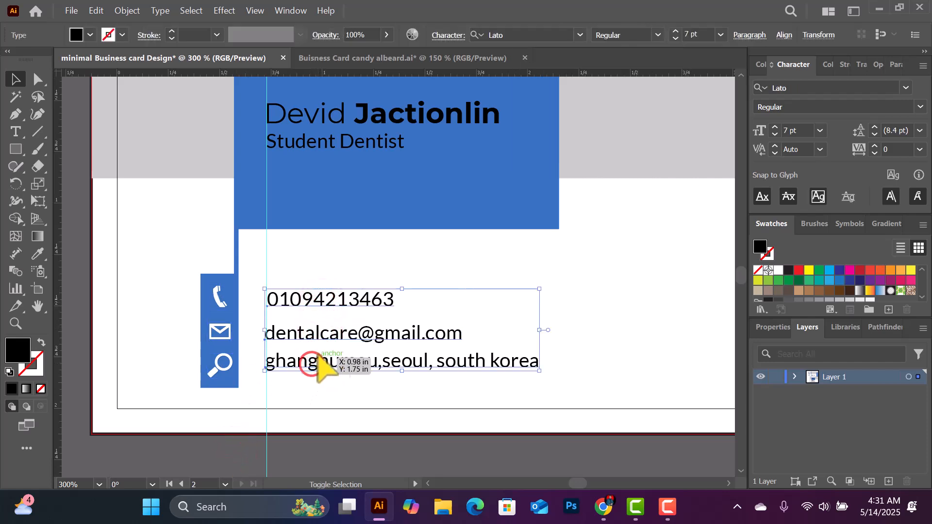
left_click(784, 35)
left_click(634, 162)
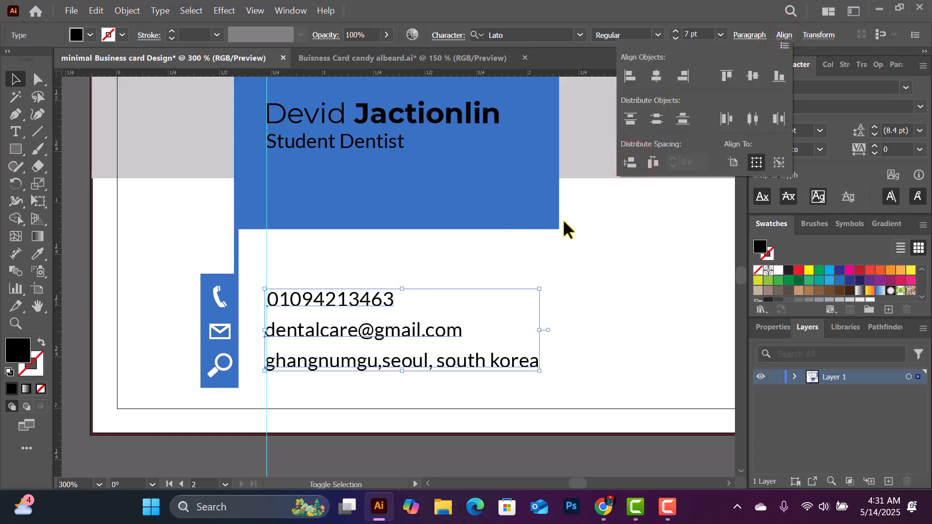
left_click(656, 76)
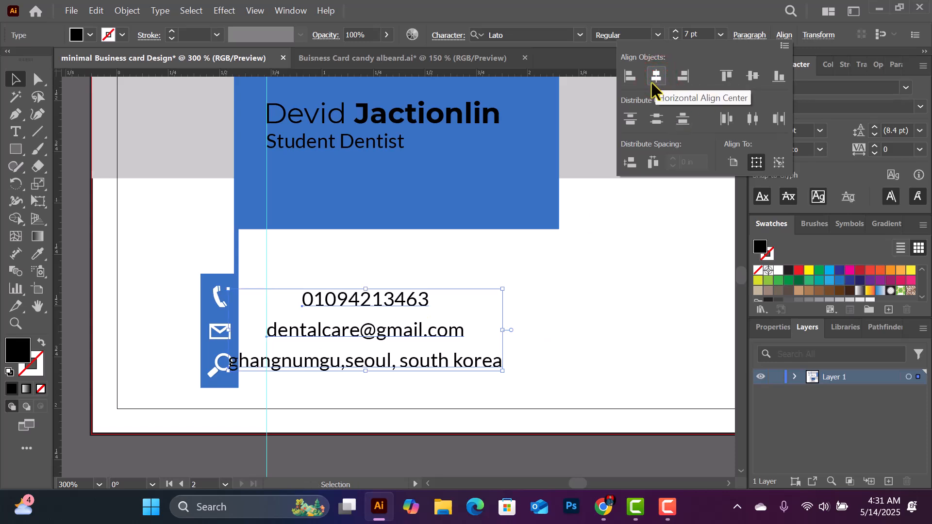
left_click(630, 76)
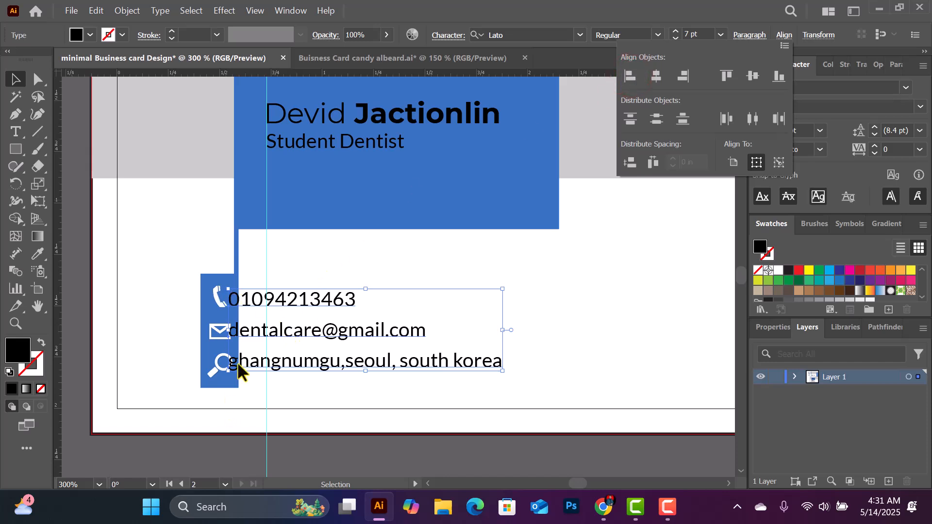
left_click_drag(283, 332, 329, 330)
Select the cardholder's name and zoom out to 150% to see the whole card
left_click(585, 264)
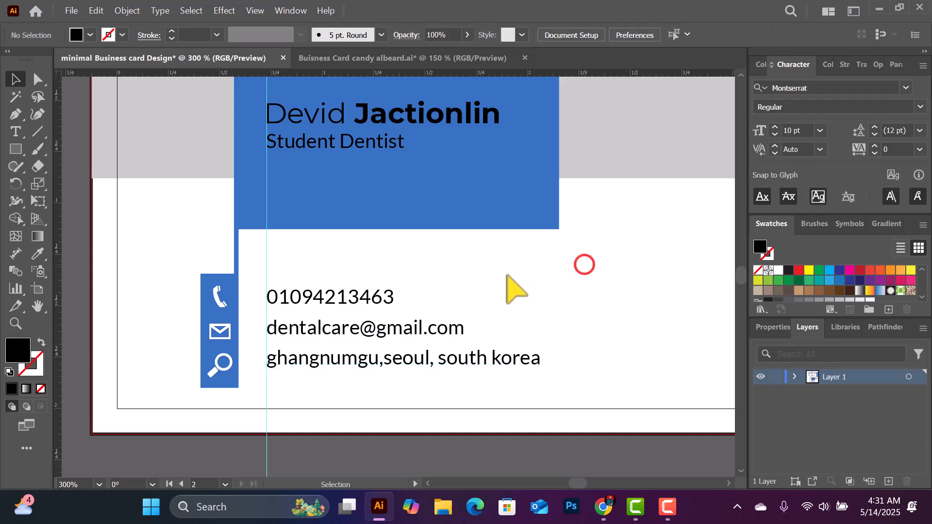
scroll(437, 294, "up", 1)
scroll(410, 298, "up", 1)
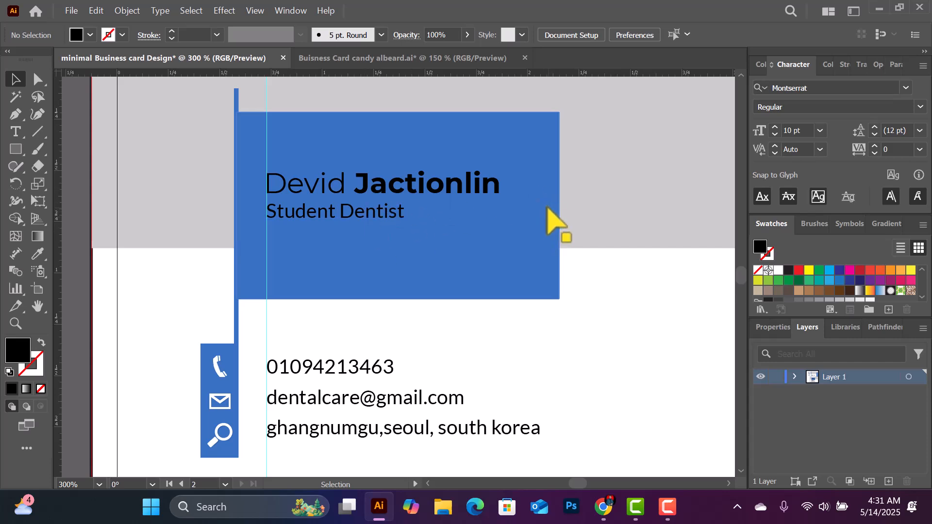
left_click(463, 178)
key("ctrl+minus")
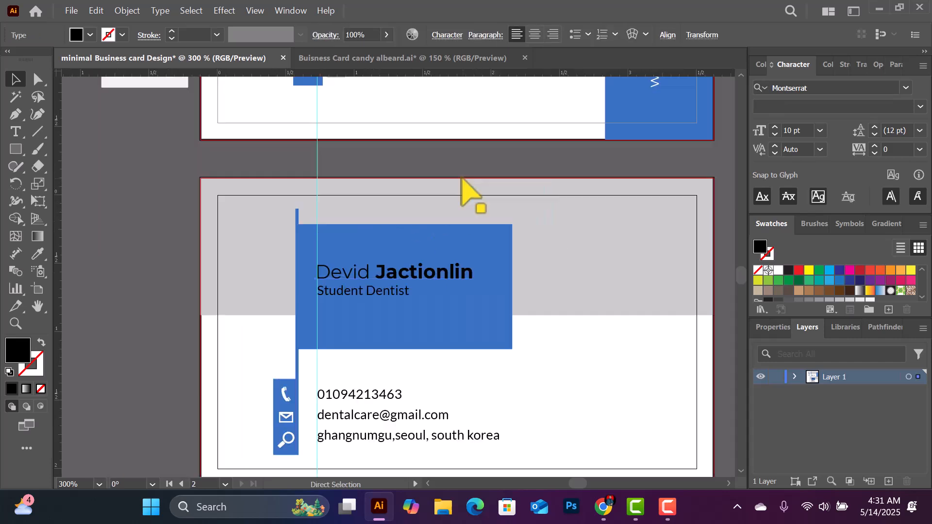
key("ctrl+minus")
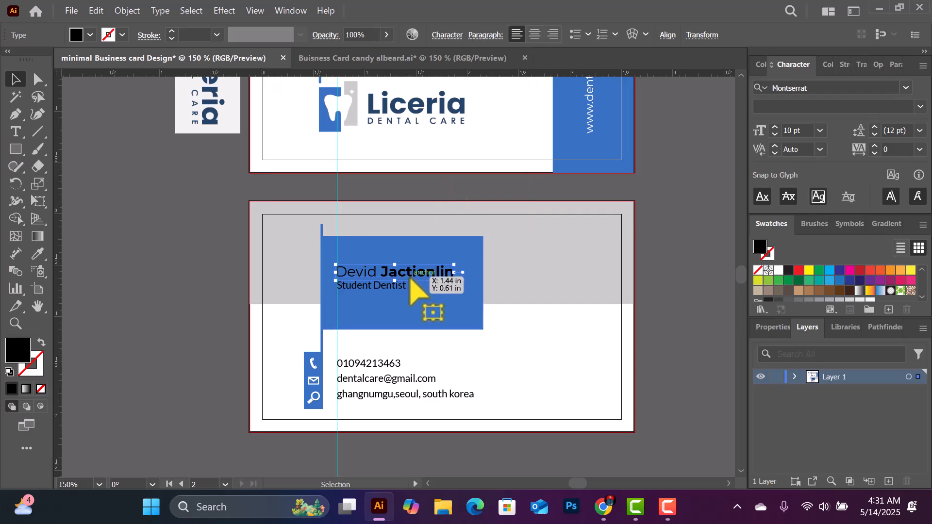
Make the name white and give the Student Dentist title an F2F2F2 off-white fill
left_click(779, 270)
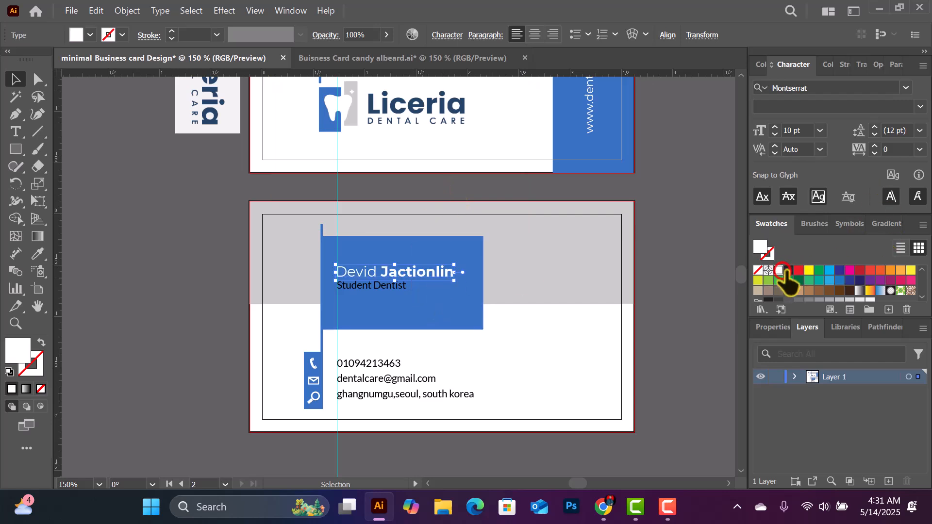
left_click(387, 288)
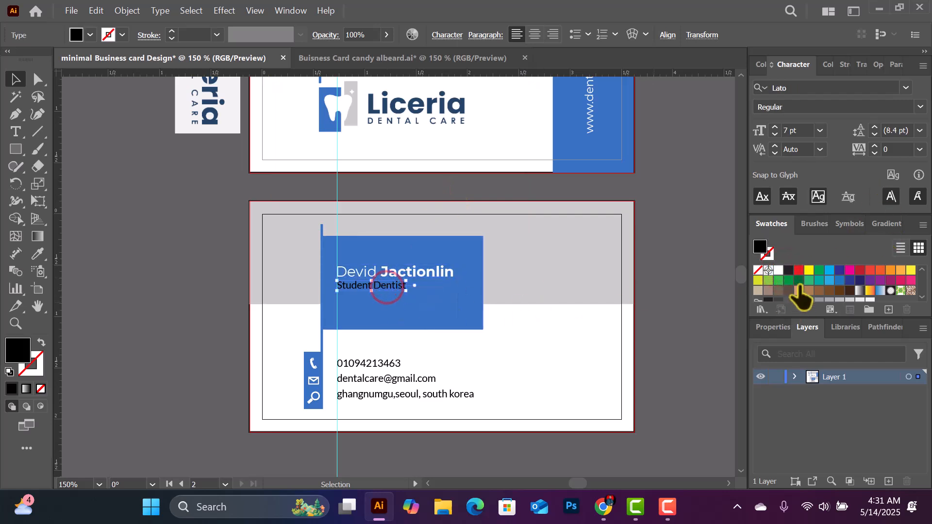
left_click(779, 270)
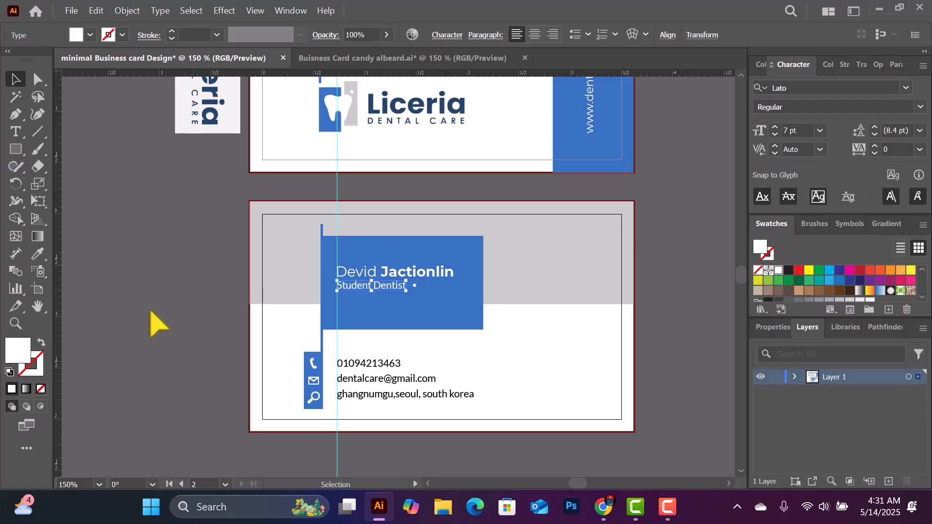
double_click(12, 344)
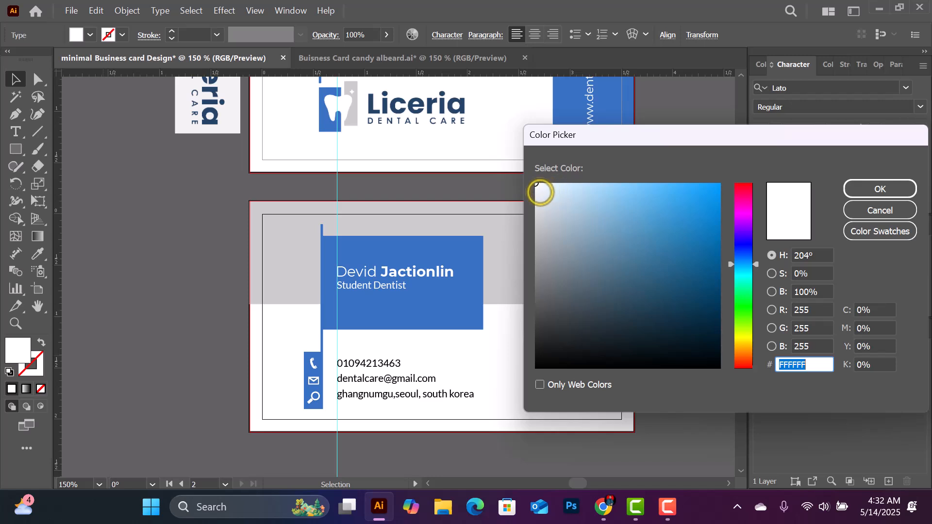
left_click(539, 191)
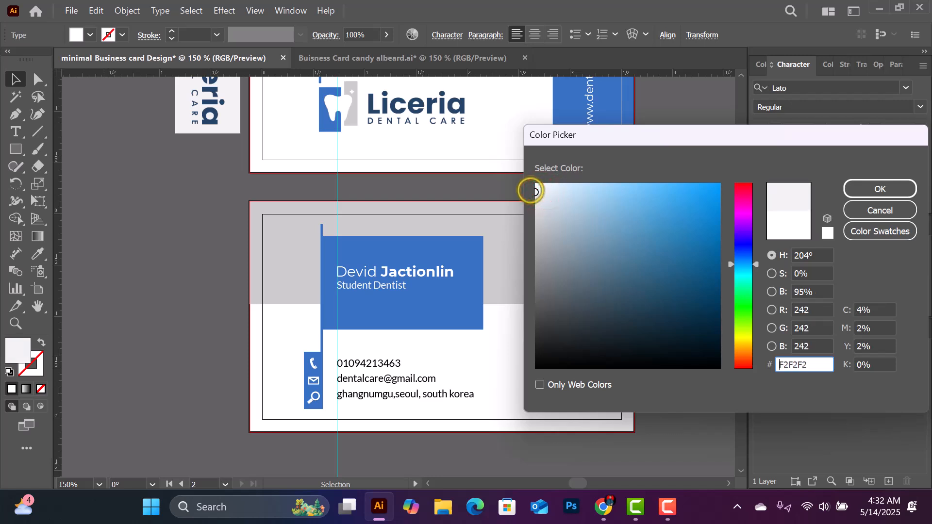
left_click(853, 191)
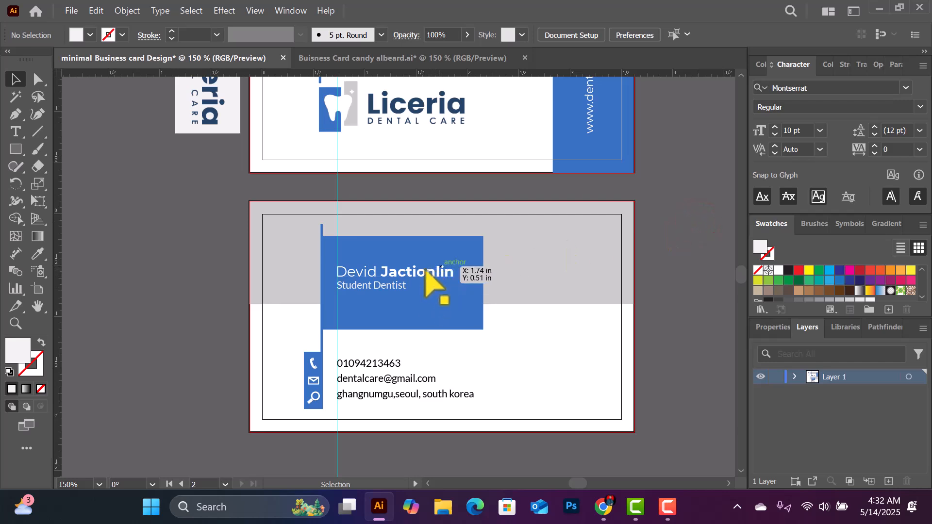
left_click(376, 365)
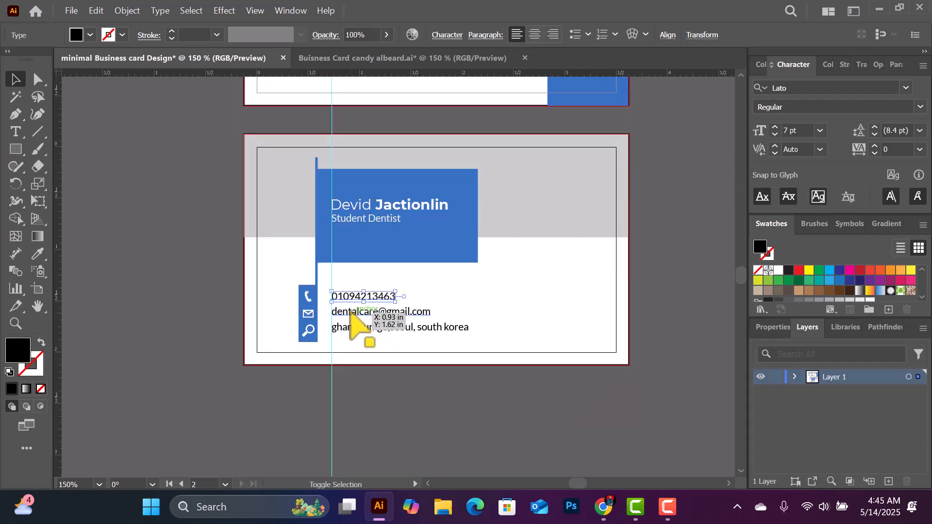
Eyedrop the logo's blue onto the three contact lines and darken it to #122C44
left_click(352, 312, "shift")
left_click(369, 329, "shift")
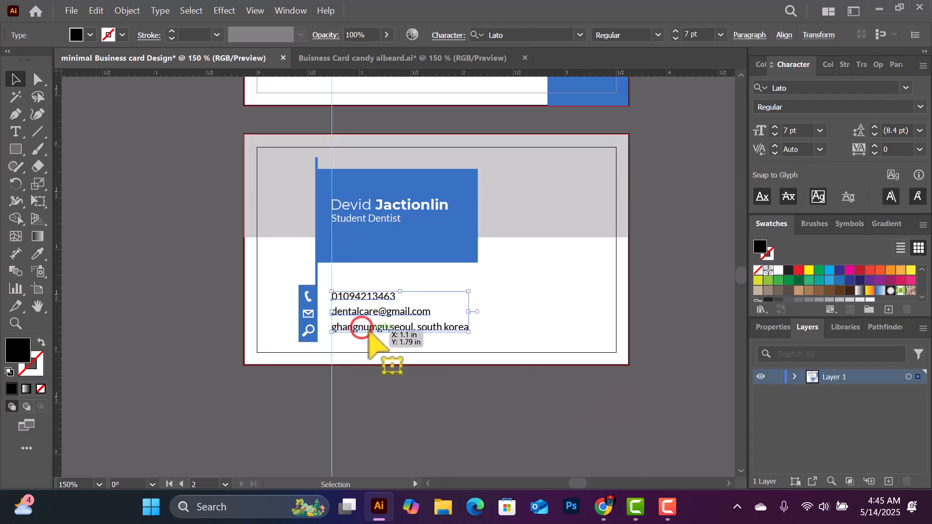
scroll(476, 191, "up", 3)
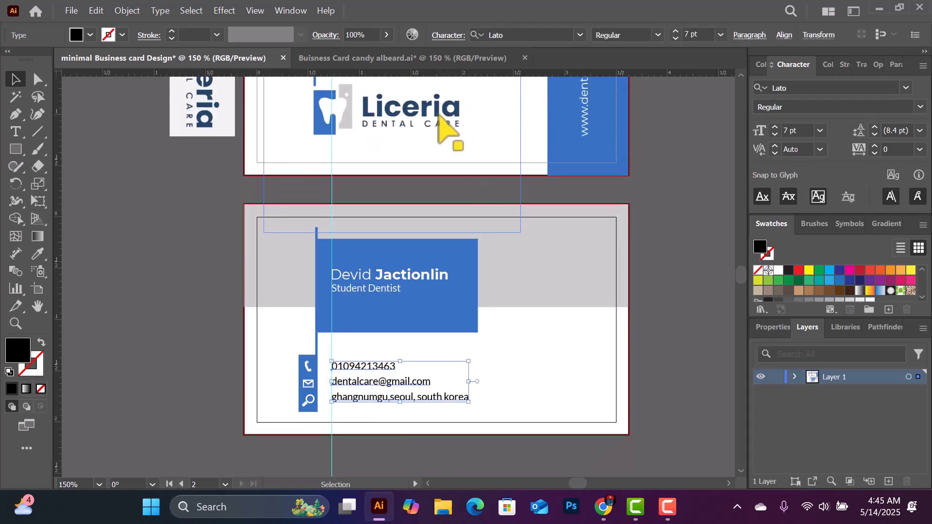
left_click(38, 254)
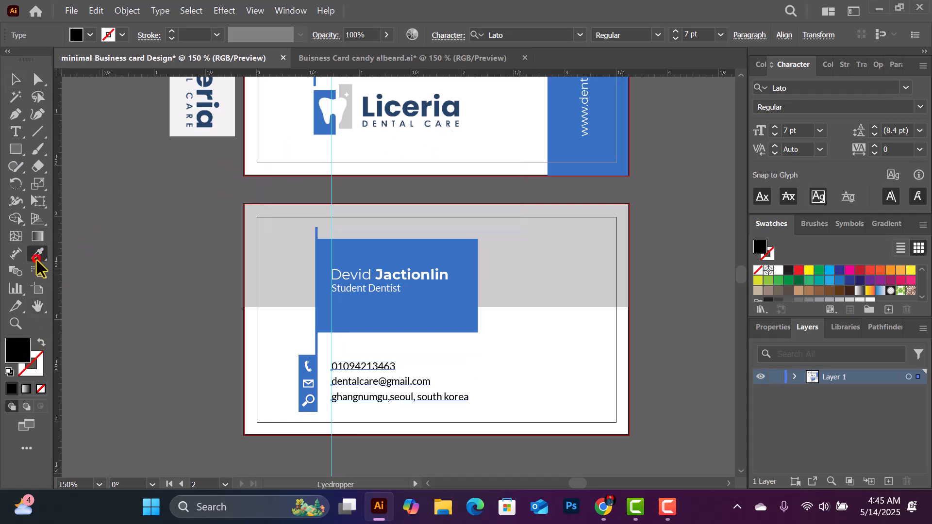
left_click(455, 111)
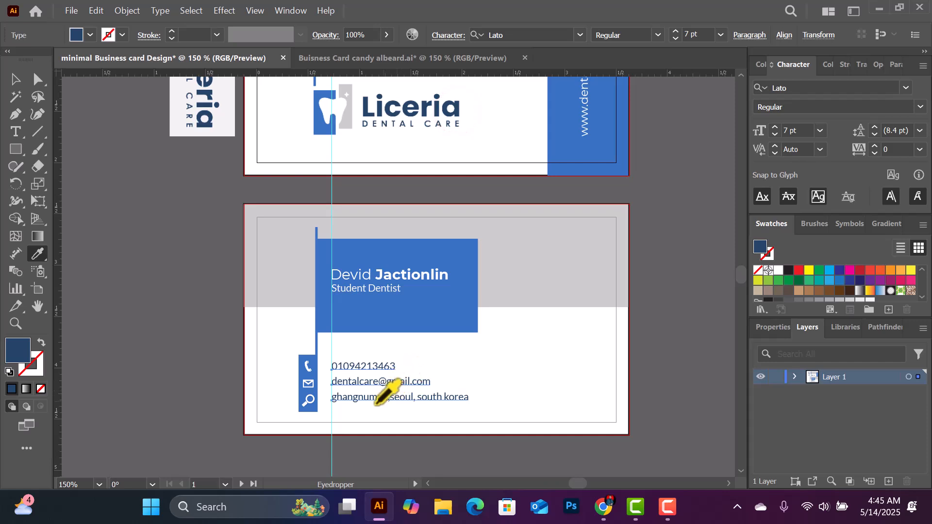
double_click(22, 351)
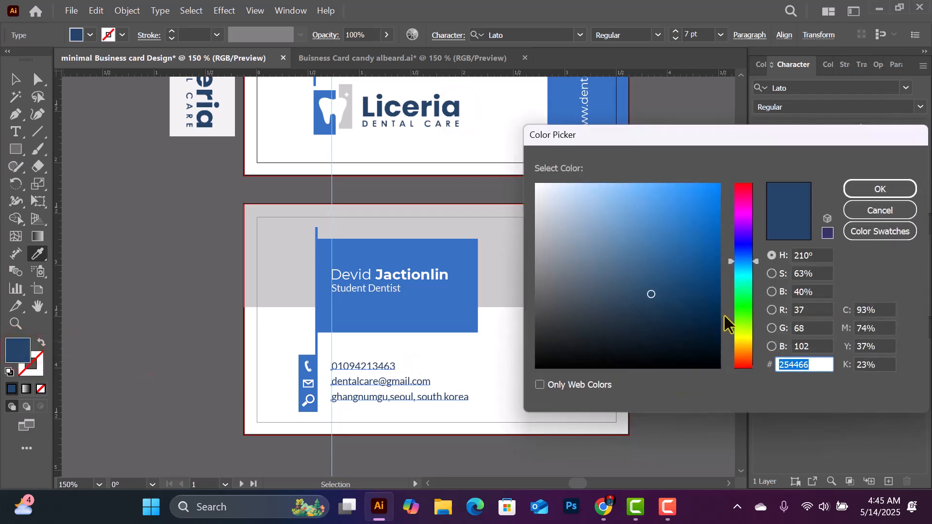
left_click(665, 315)
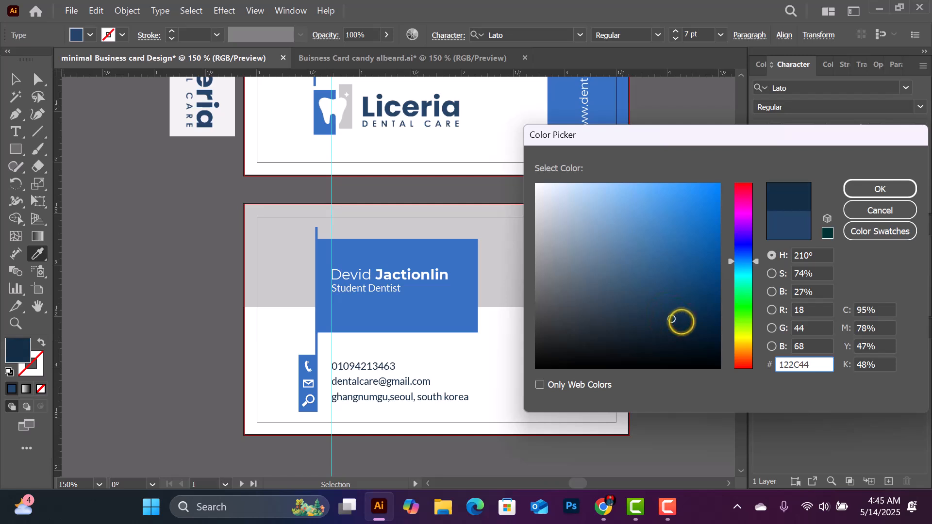
left_click(864, 189)
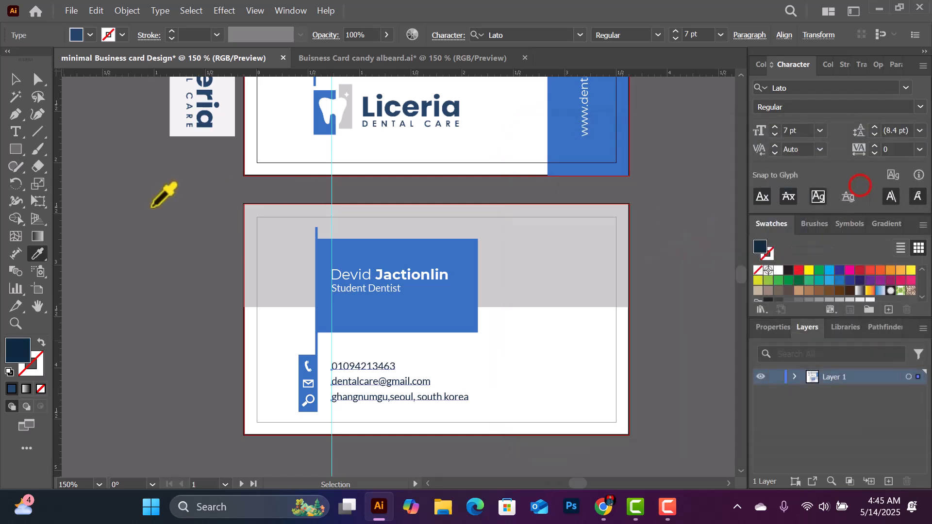
left_click(13, 76)
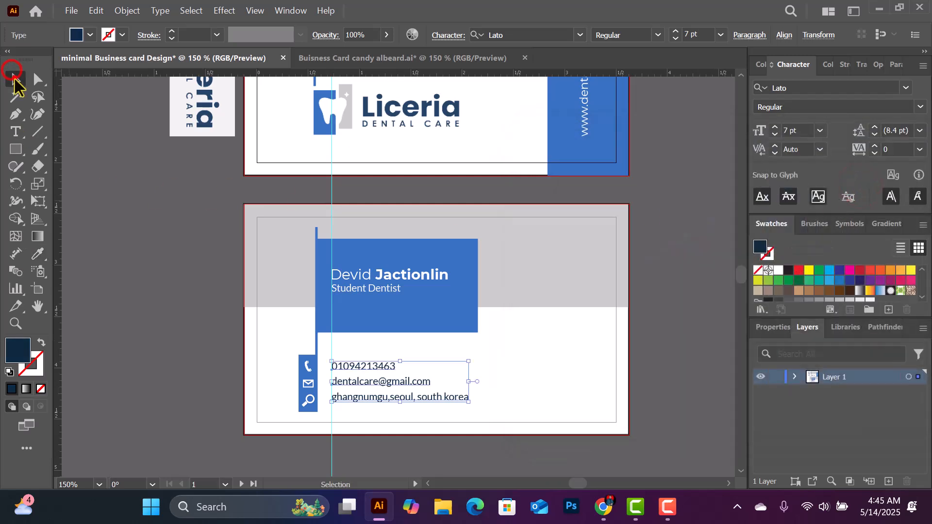
left_click(218, 269)
scroll(504, 342, "up", 1)
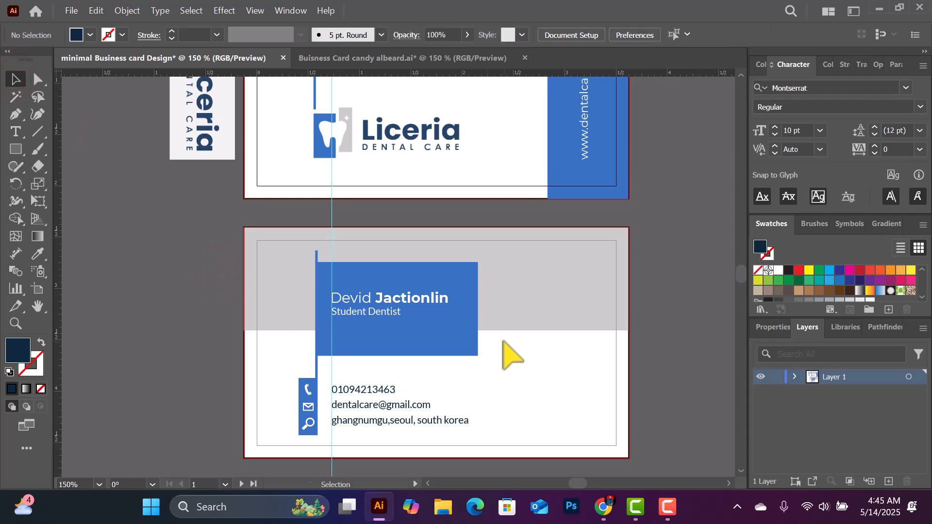
Zoom out to show both card sides, then hide the vertical ruler guide with Hide Guides
key("ctrl+minus")
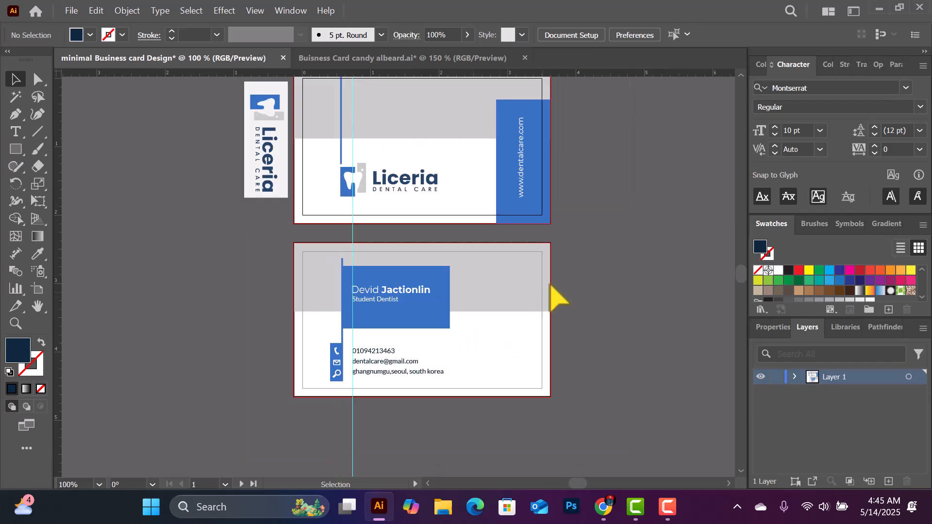
scroll(624, 234, "up", 1)
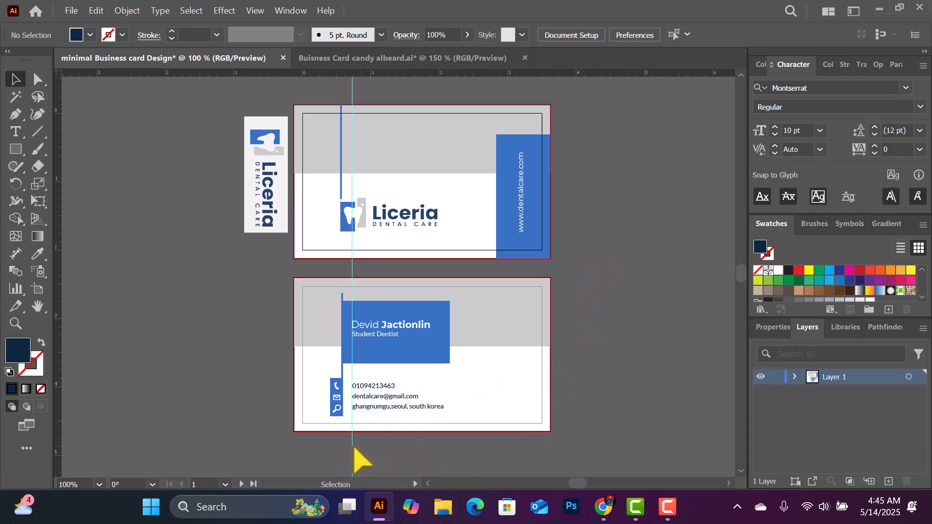
left_click_drag(352, 455, 354, 454)
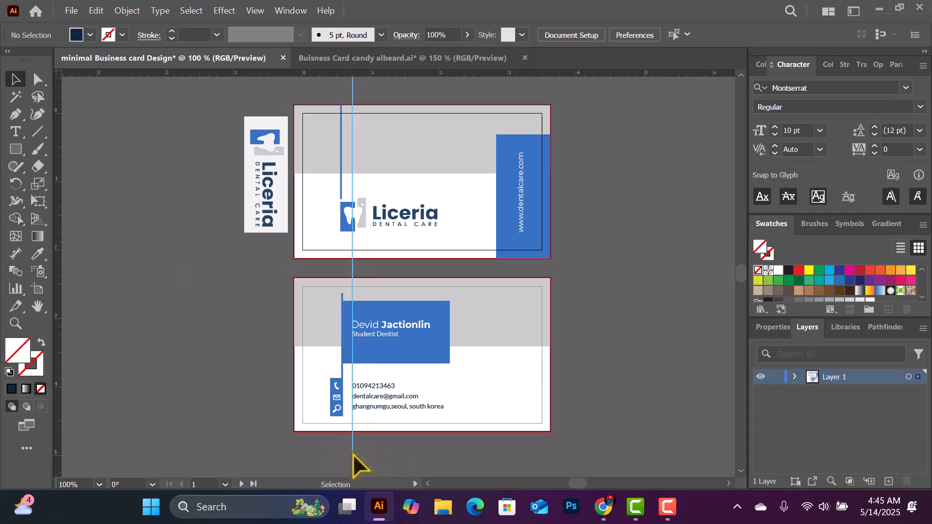
right_click(353, 454)
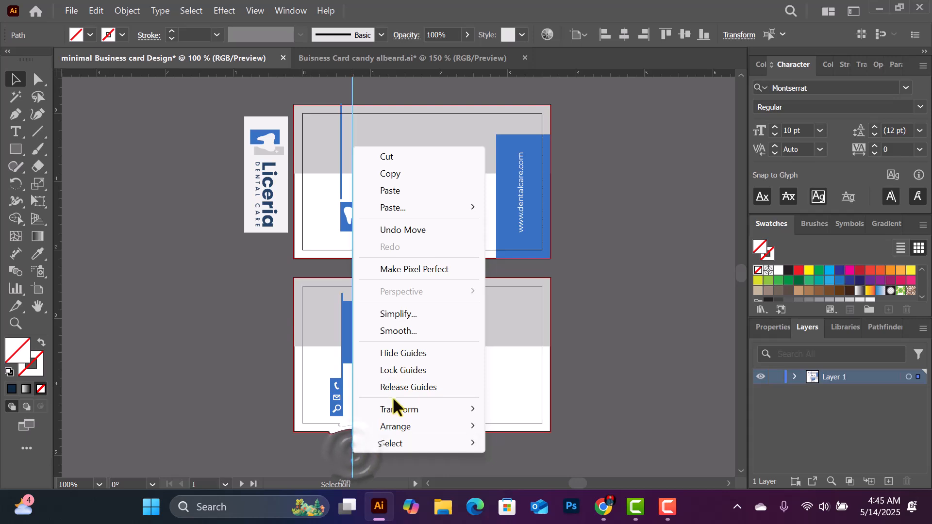
left_click(421, 354)
left_click(224, 63)
scroll(500, 339, "up", 2)
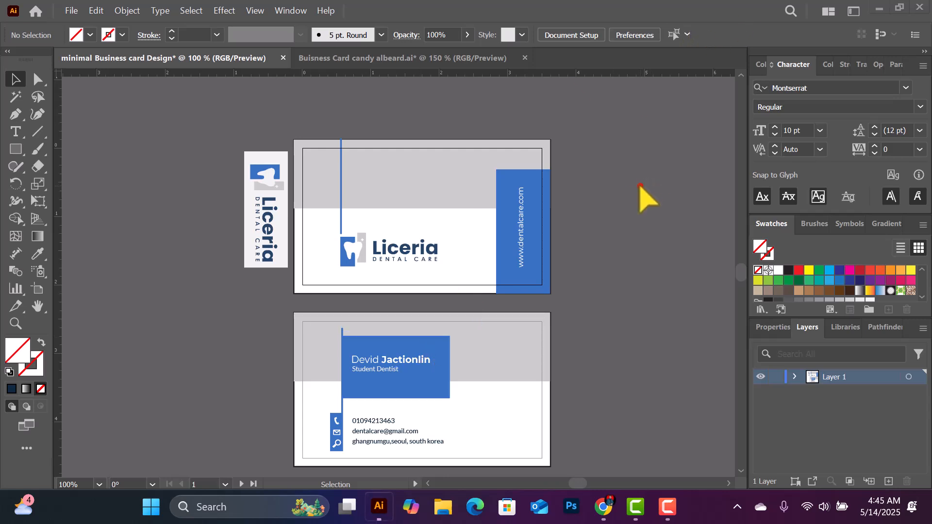
Zoom in to 200% on the front of the card
key("ctrl+=")
scroll(631, 204, "down", 5)
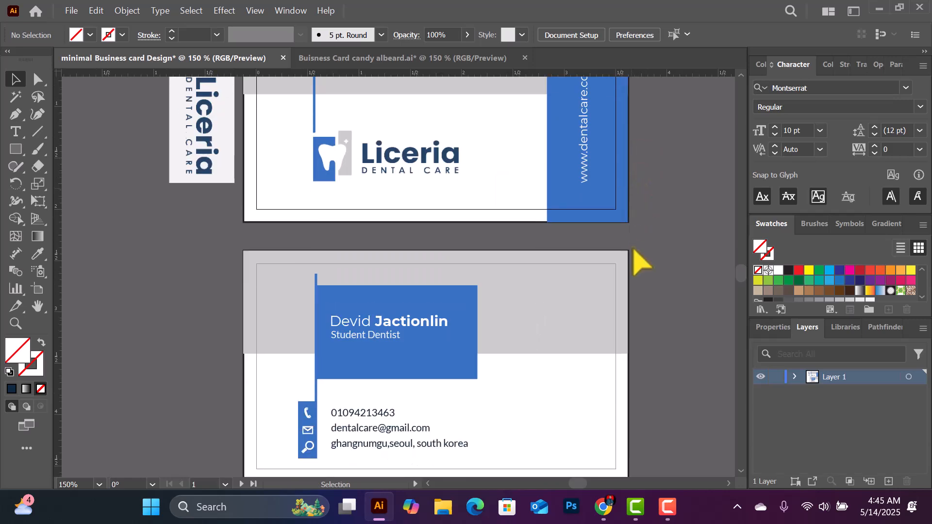
scroll(558, 354, "up", 1)
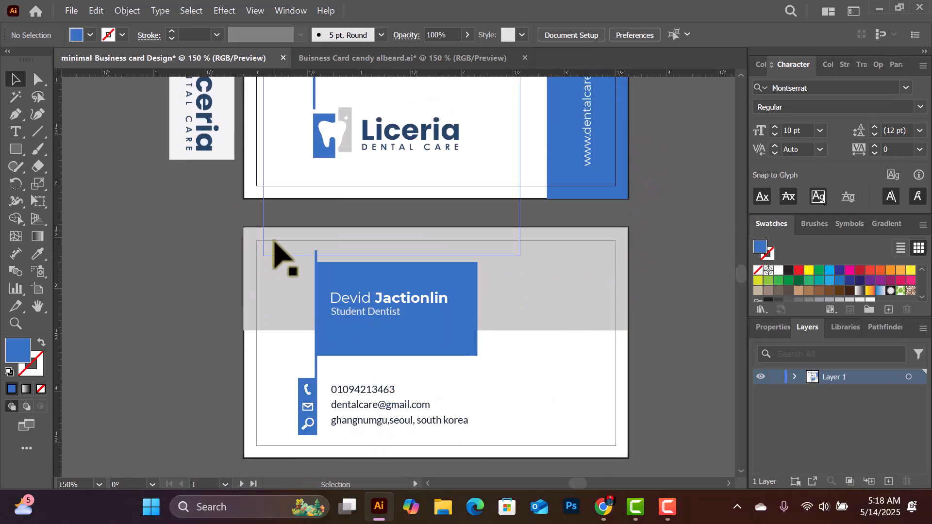
scroll(282, 257, "up", 2)
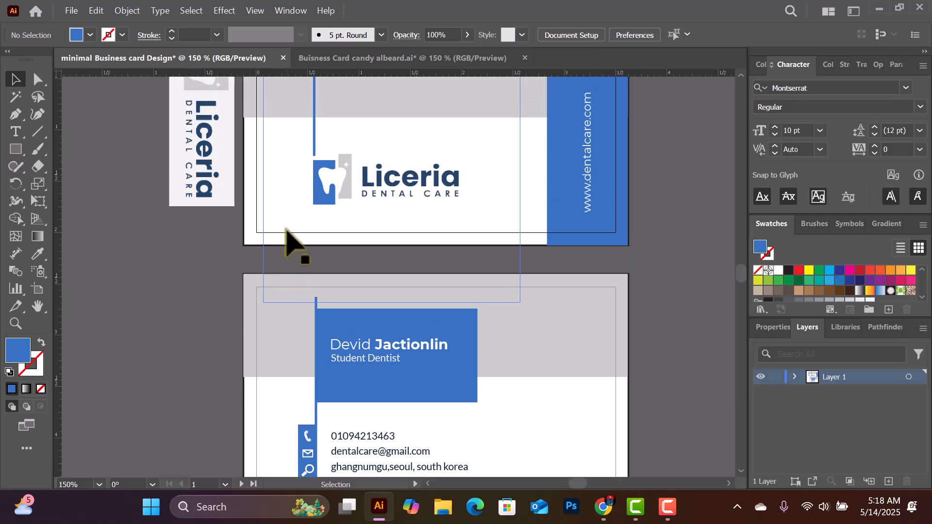
scroll(290, 241, "up", 4)
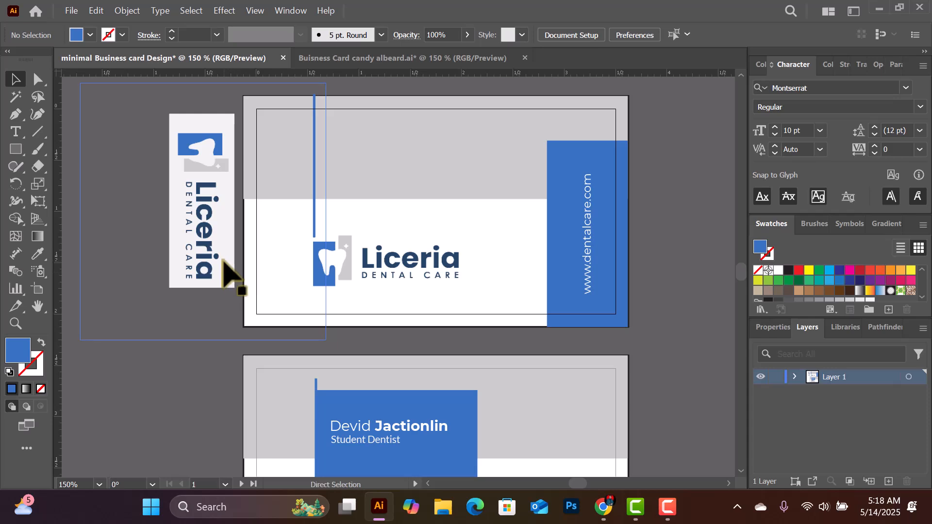
key("ctrl+=")
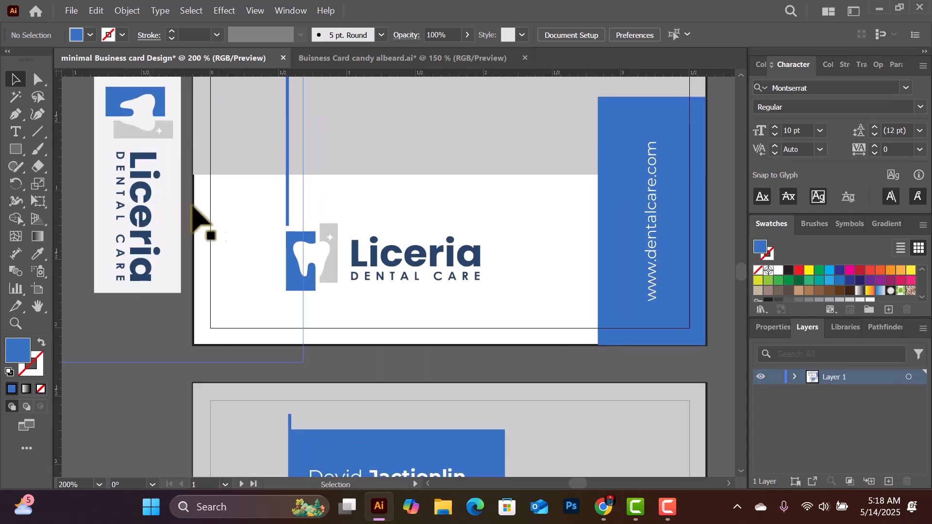
Inspect the embedded logo image and the white card rectangle, then clear the selection
left_click(203, 192)
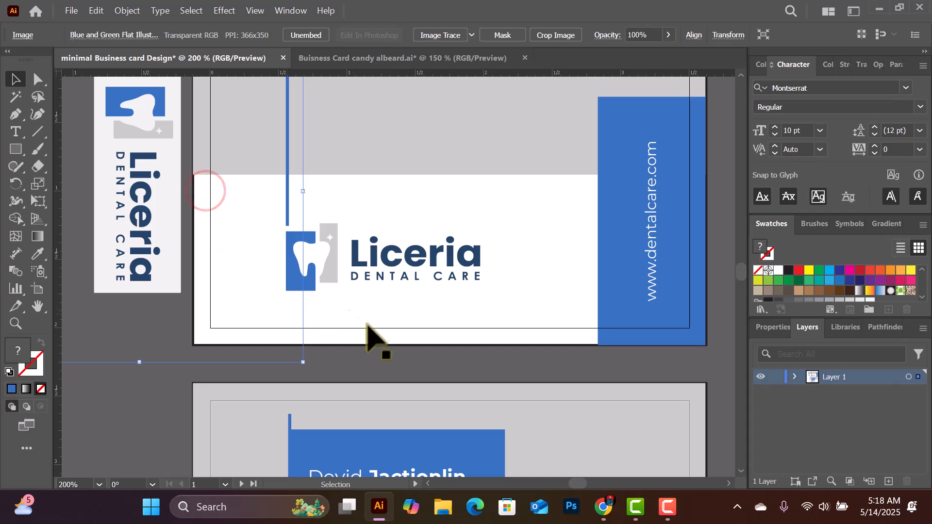
left_click(579, 250)
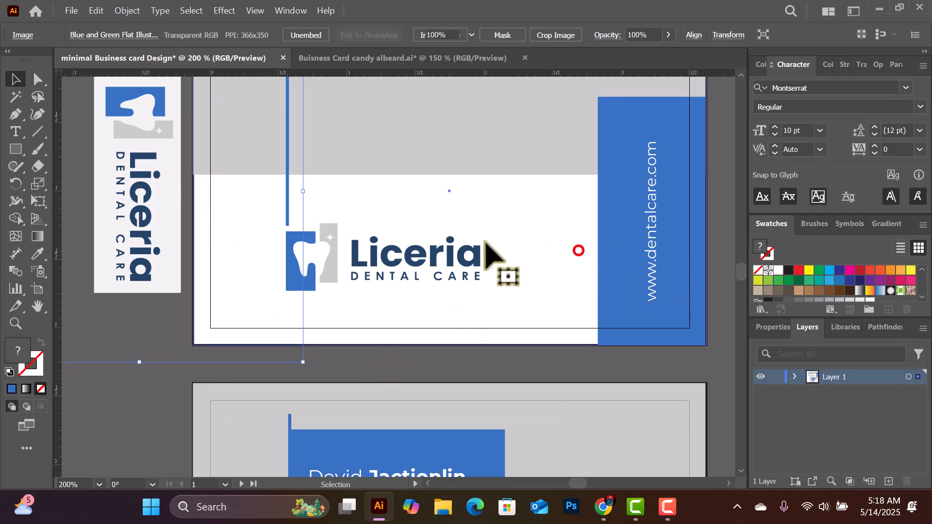
left_click(503, 372)
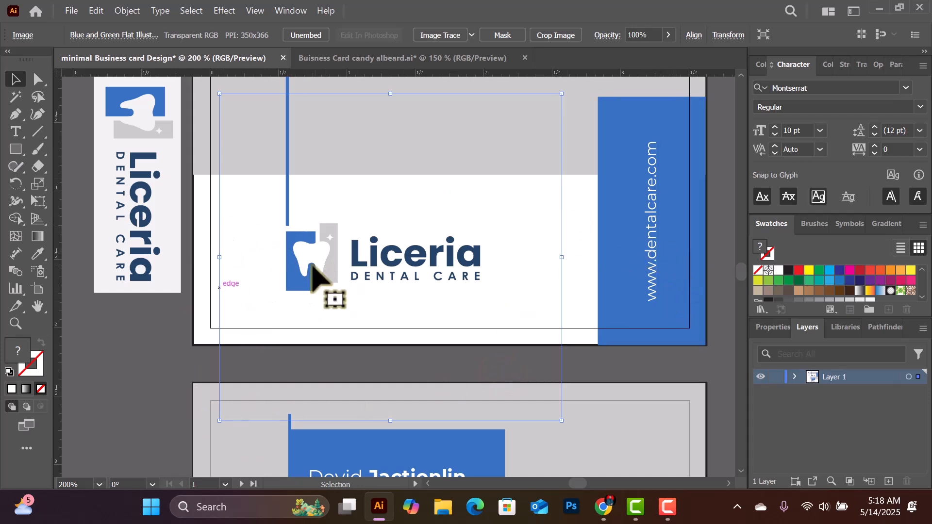
left_click(628, 366)
scroll(364, 208, "up", 1)
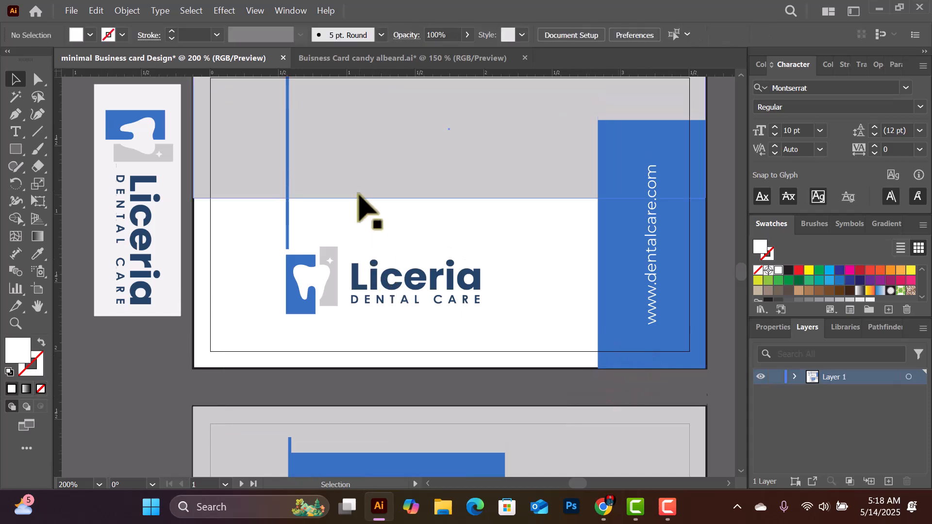
scroll(394, 182, "up", 2)
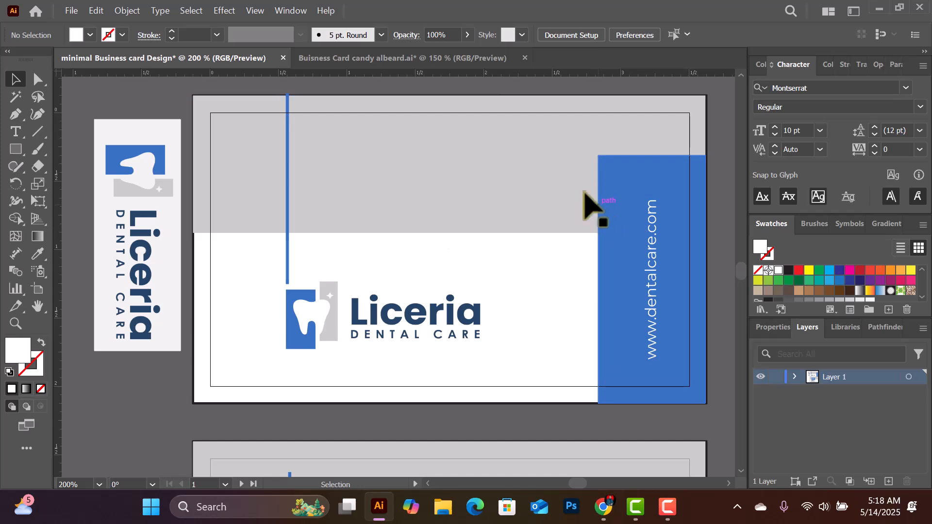
scroll(272, 340, "down", 2)
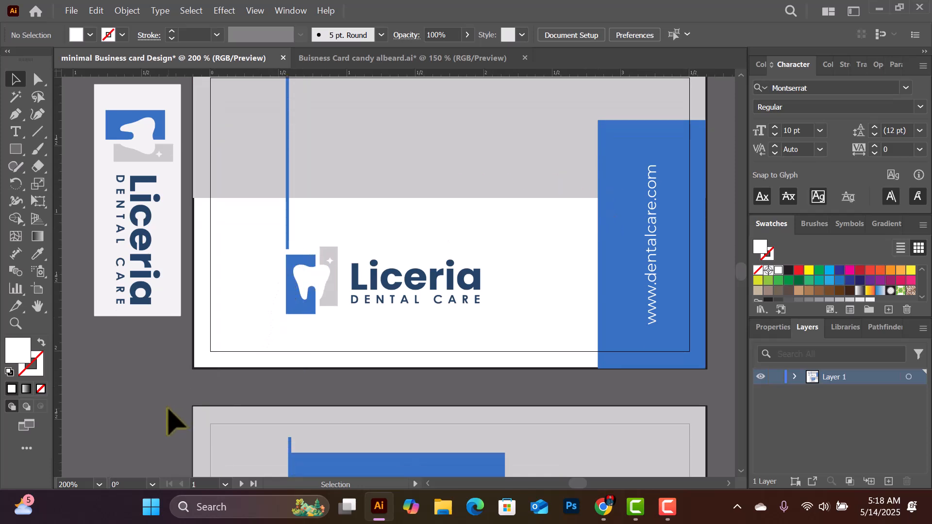
scroll(651, 250, "up", 2)
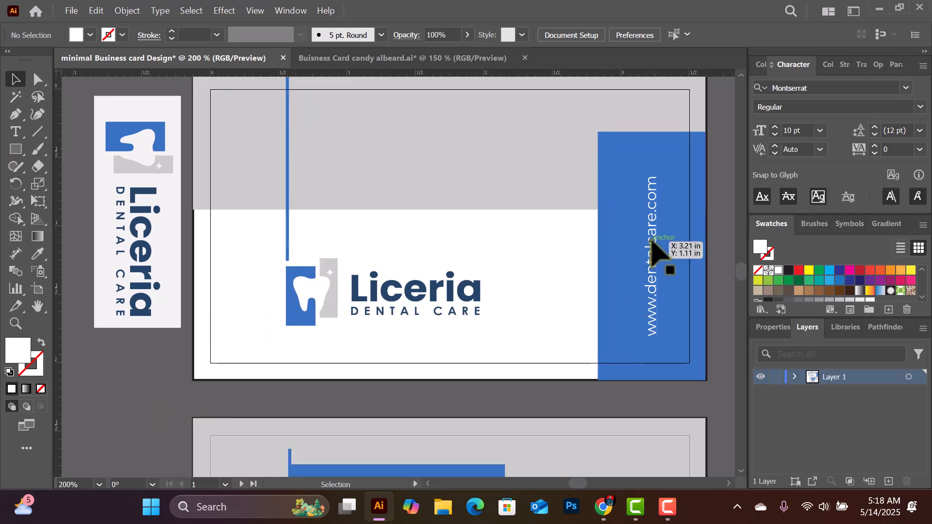
left_click(652, 267)
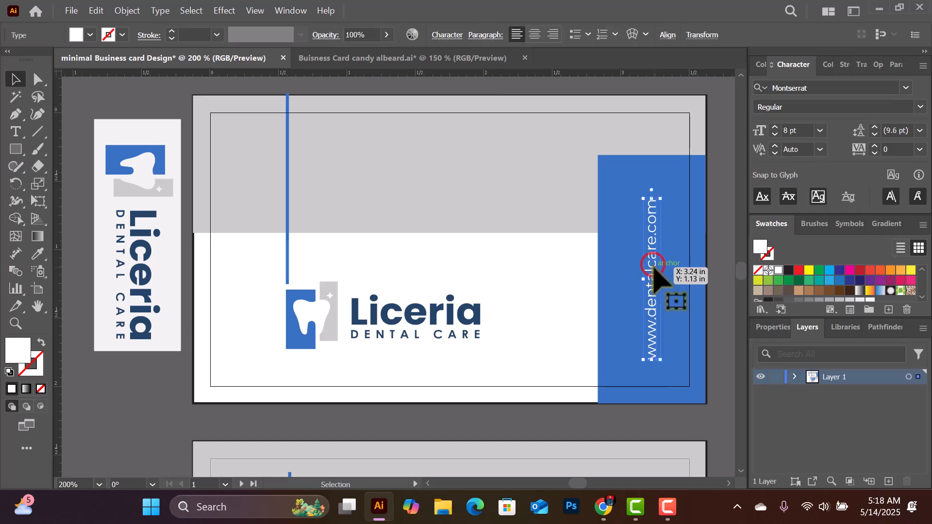
left_click(690, 196)
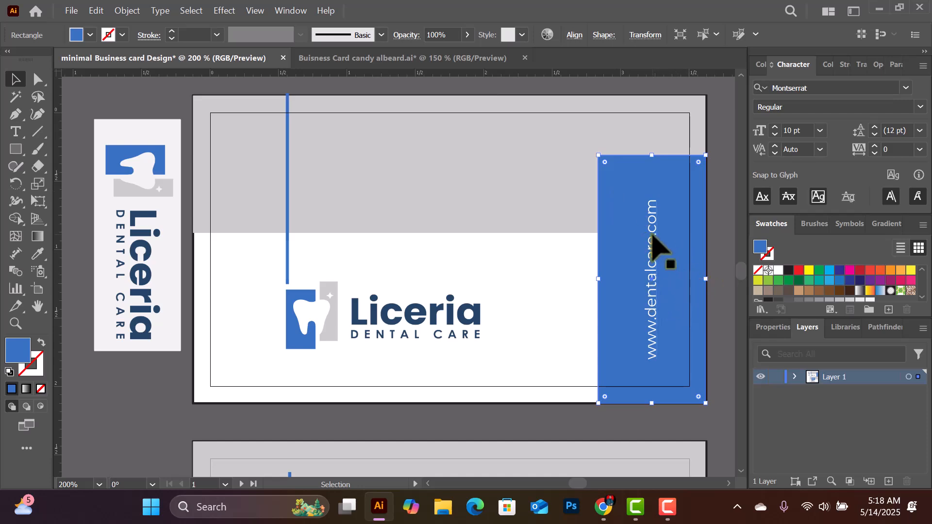
left_click(676, 173)
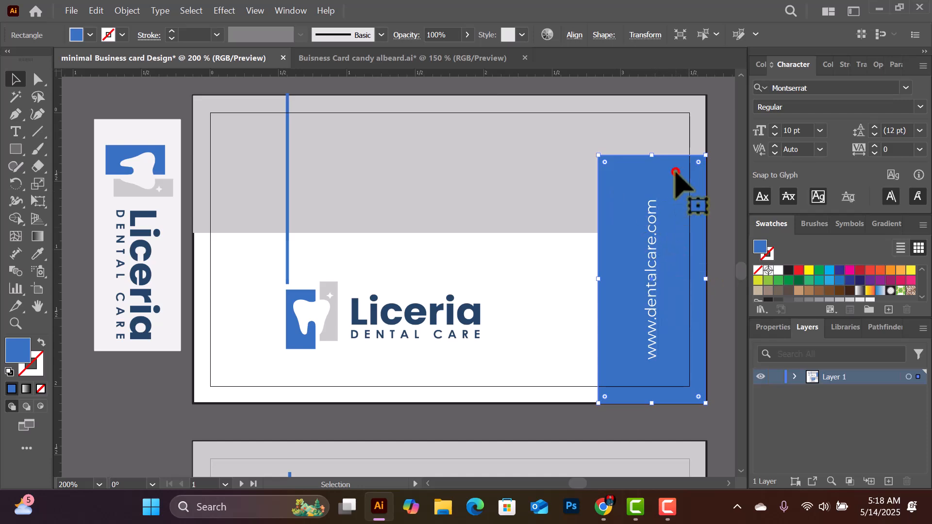
left_click(653, 279, "shift")
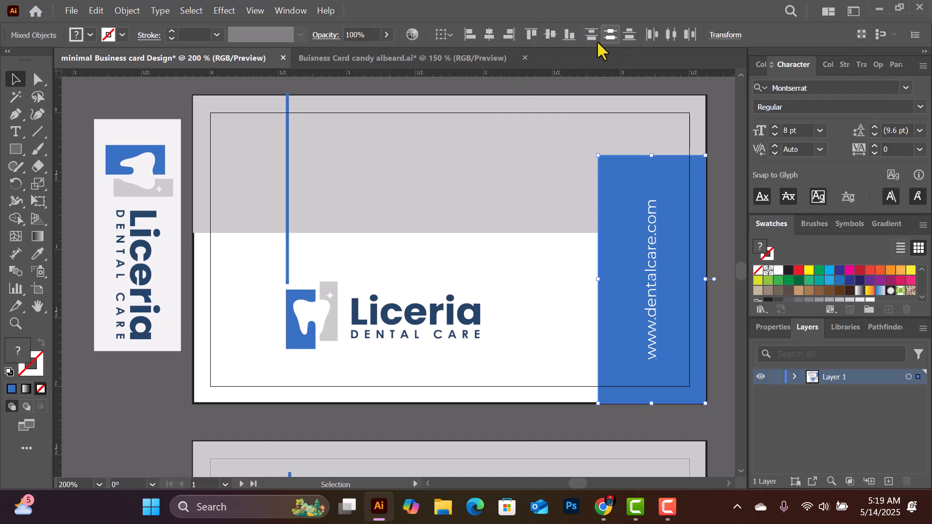
left_click(552, 35)
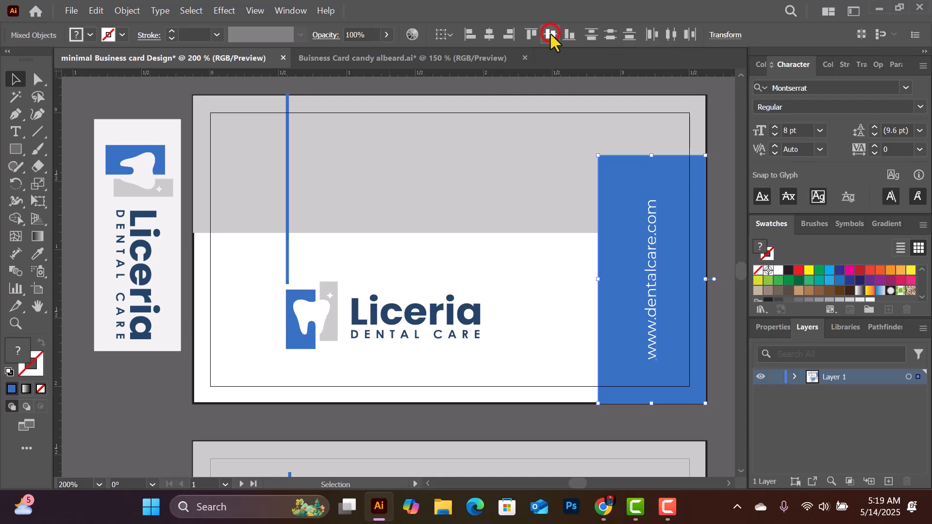
left_click(490, 35)
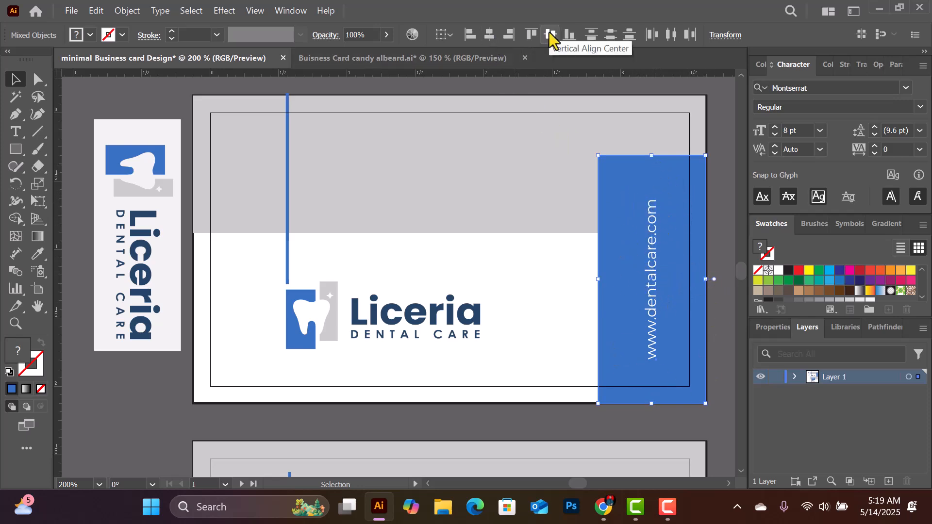
Check the placed images beside the card, then deselect everything on the canvas
left_click(136, 392)
left_click(355, 423)
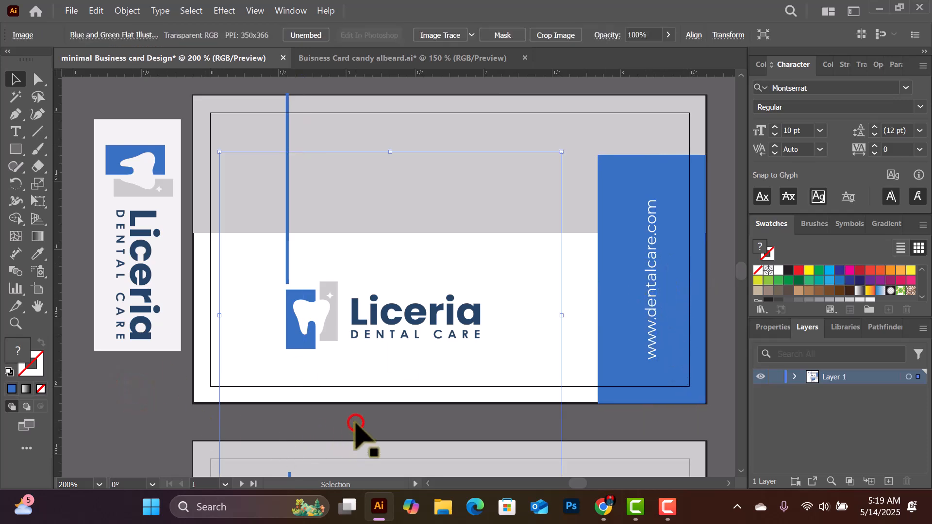
left_click(626, 427)
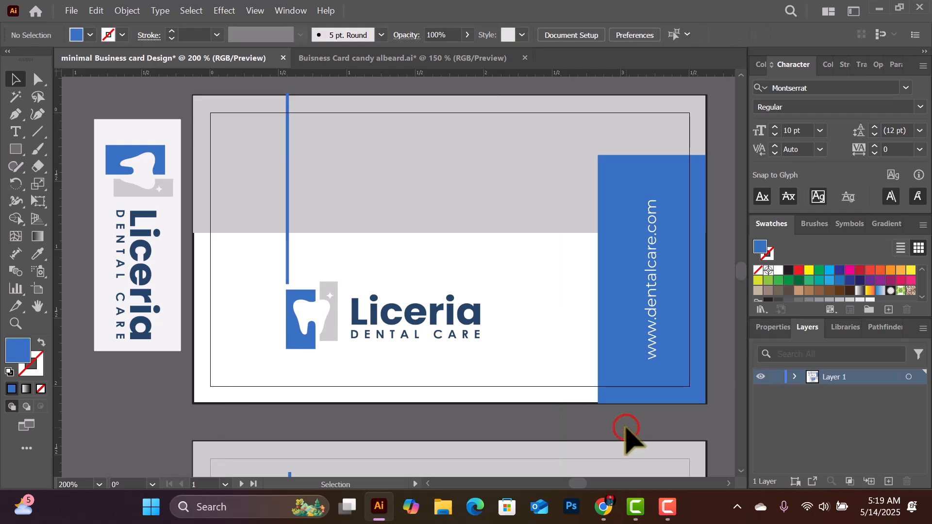
left_click(70, 10)
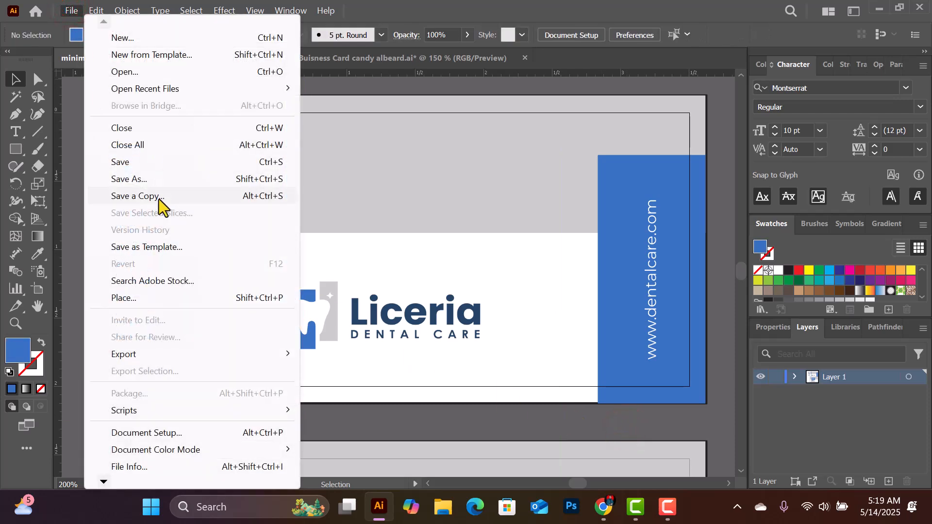
Save a copy as 'minimal Business card Design copy' in Adobe Illustrator (*.AI) format on the Desktop
left_click(160, 197)
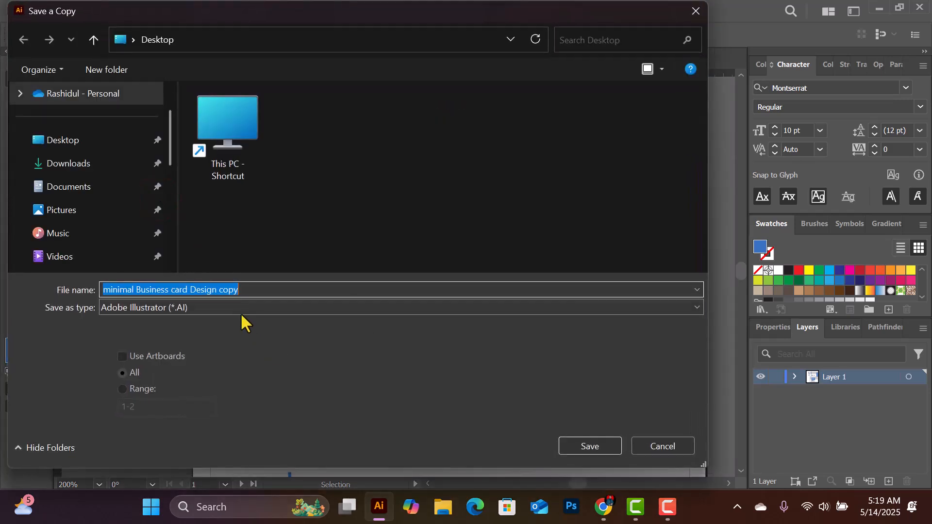
left_click(239, 305)
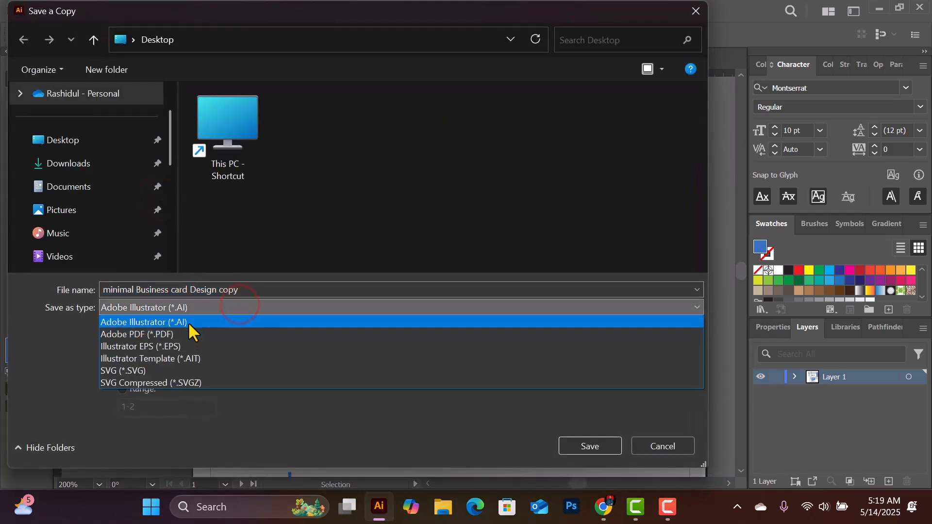
left_click(184, 322)
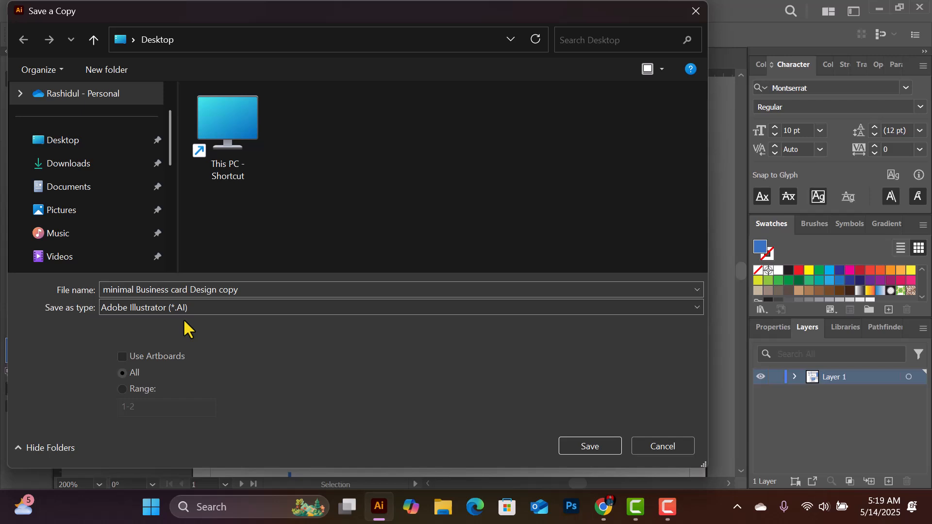
left_click_drag(486, 19, 334, 287)
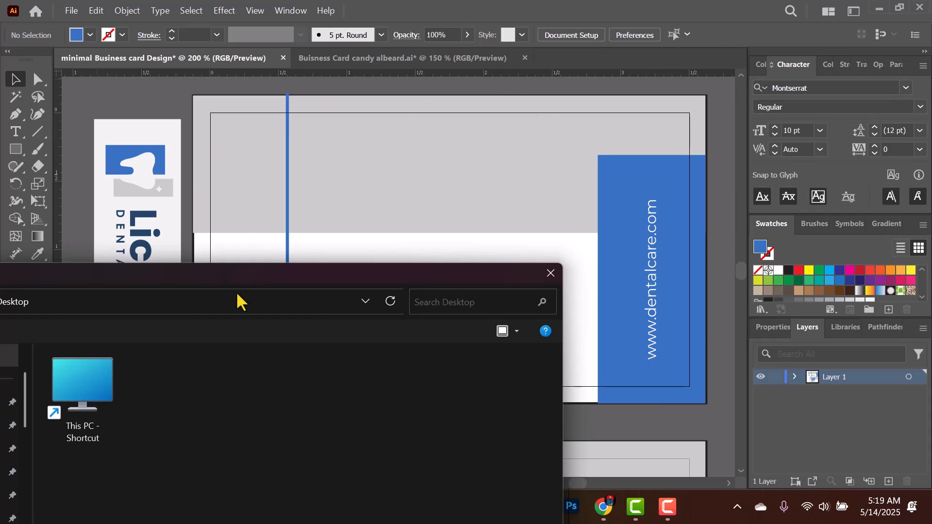
left_click(243, 304)
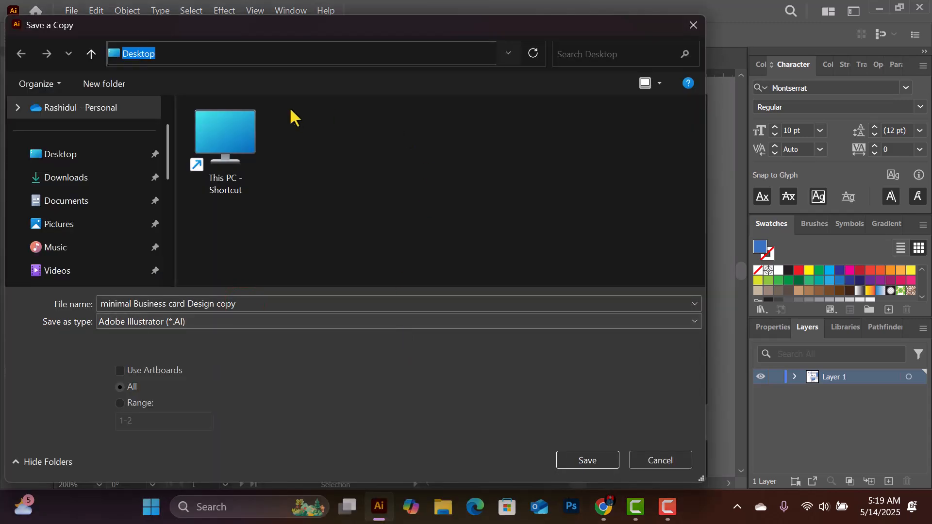
left_click(199, 321)
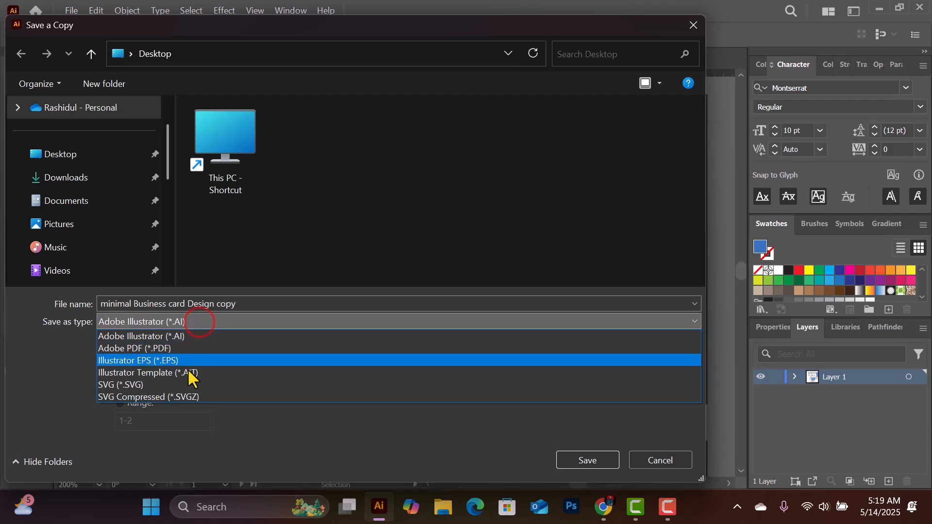
left_click(184, 337)
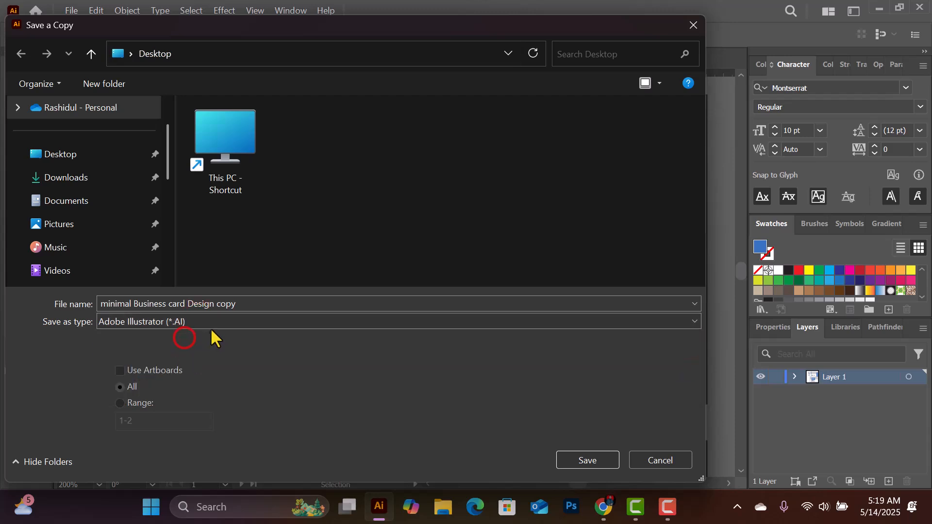
left_click(244, 305)
left_click(593, 461)
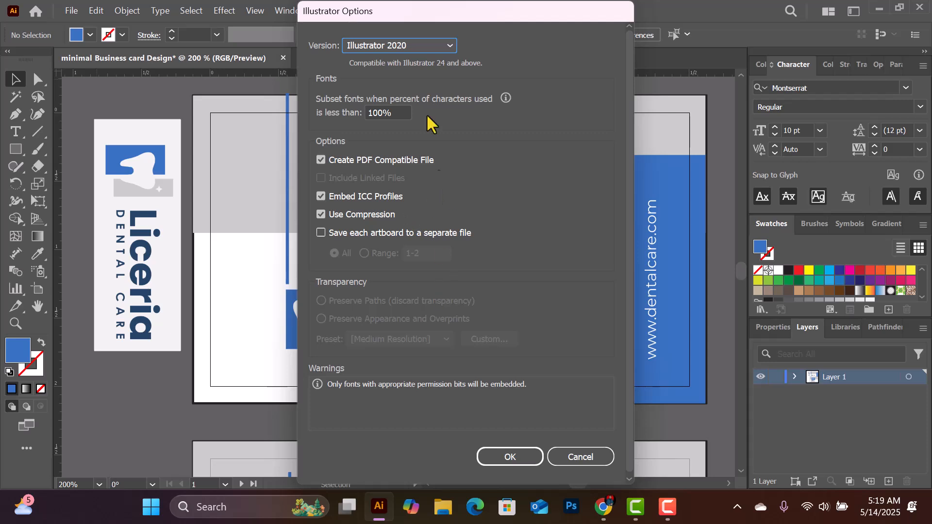
Confirm Illustrator 2020 as the version in Illustrator Options, then cancel the dialog
left_click(433, 46)
left_click(555, 80)
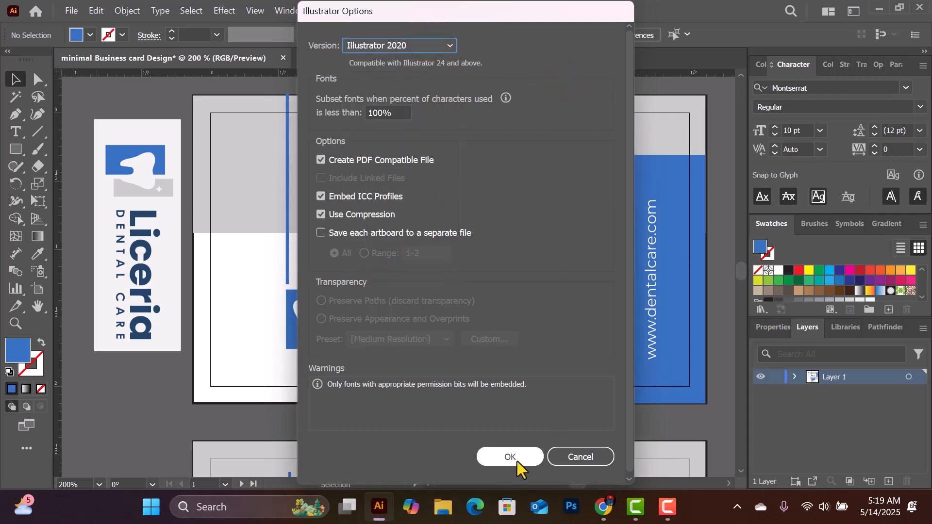
left_click(578, 455)
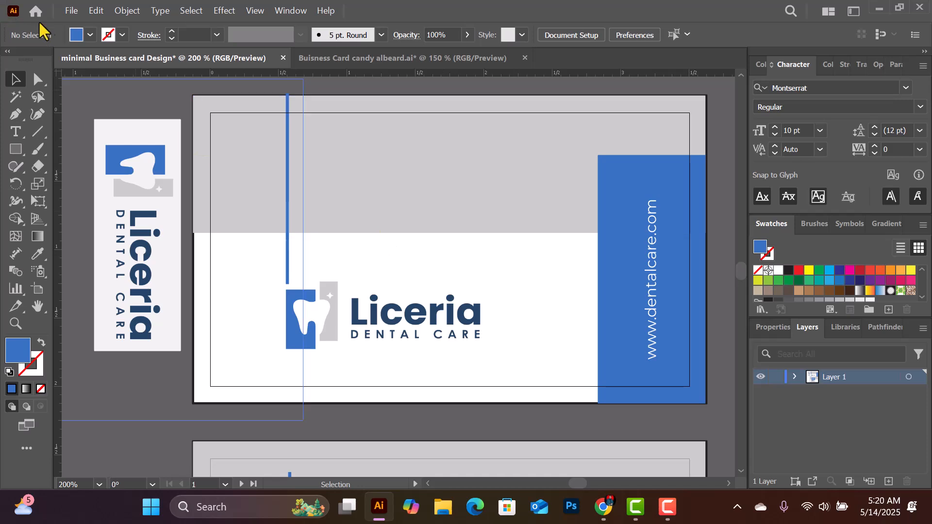
left_click(72, 11)
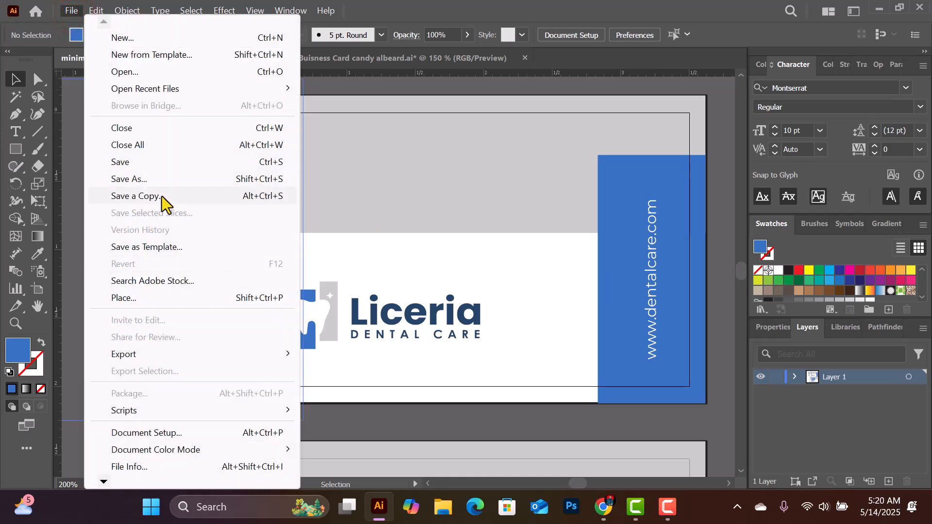
left_click(161, 196)
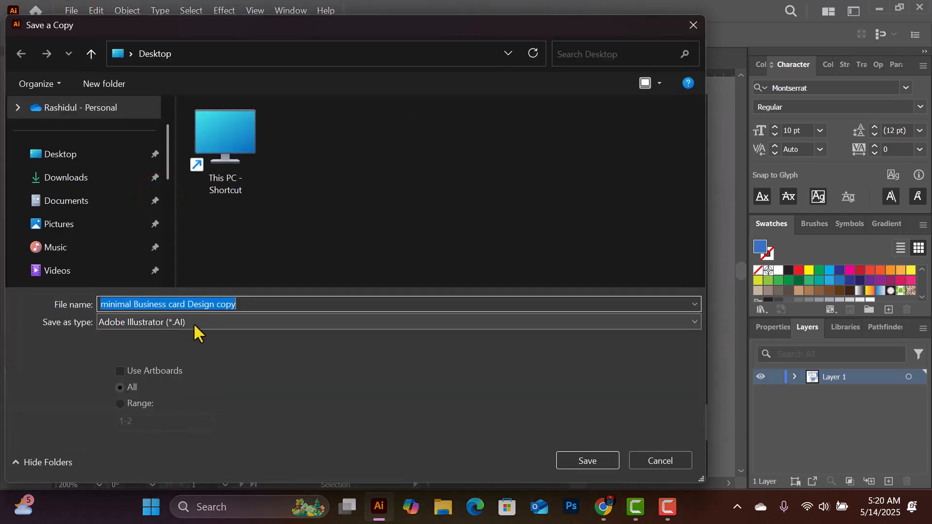
left_click(196, 325)
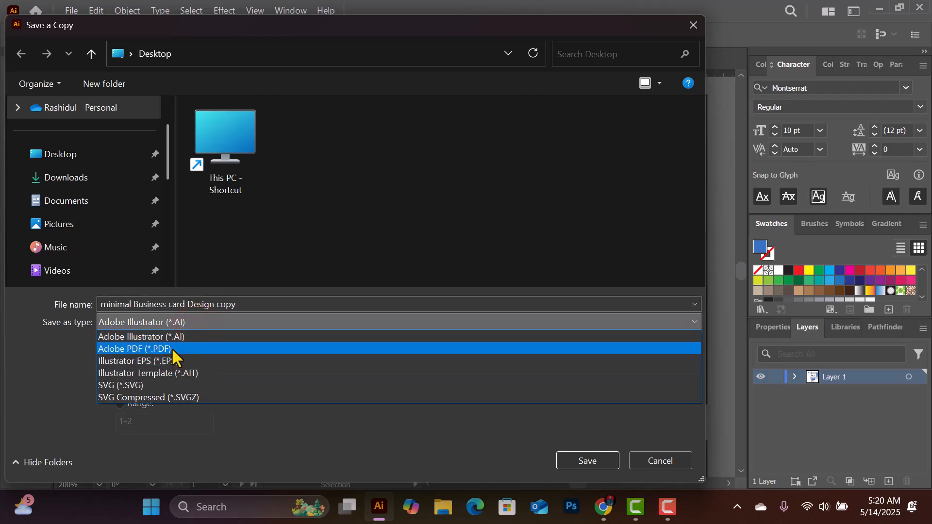
left_click(649, 461)
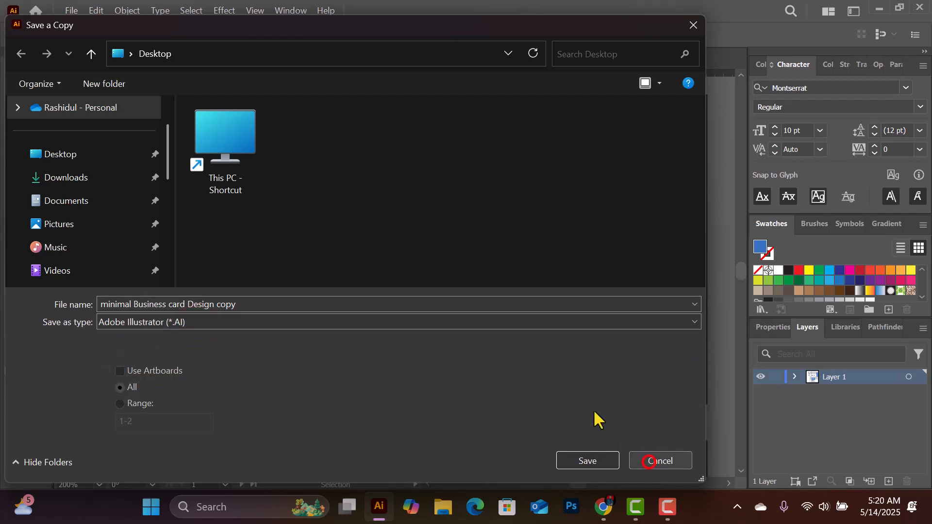
left_click(679, 467)
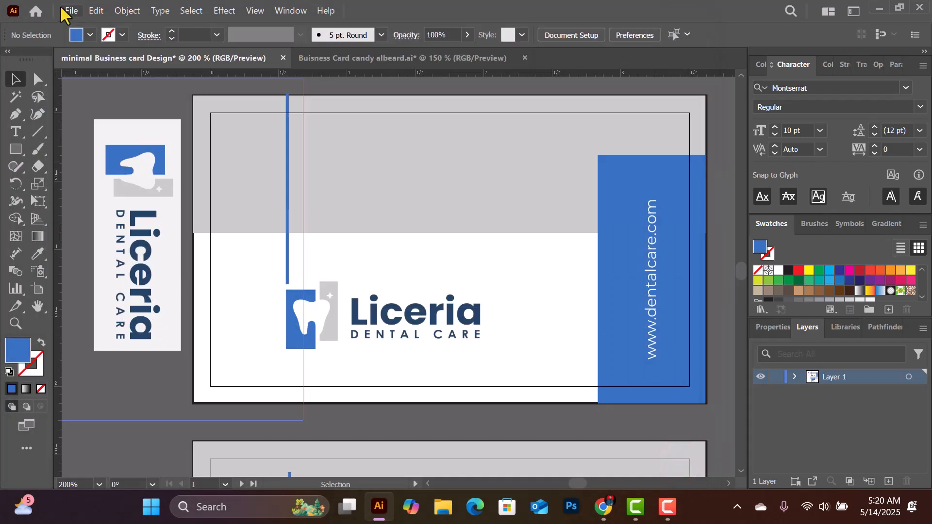
Export the card with Export As as PNG 'minimal Business card Design' to the Desktop
left_click(71, 10)
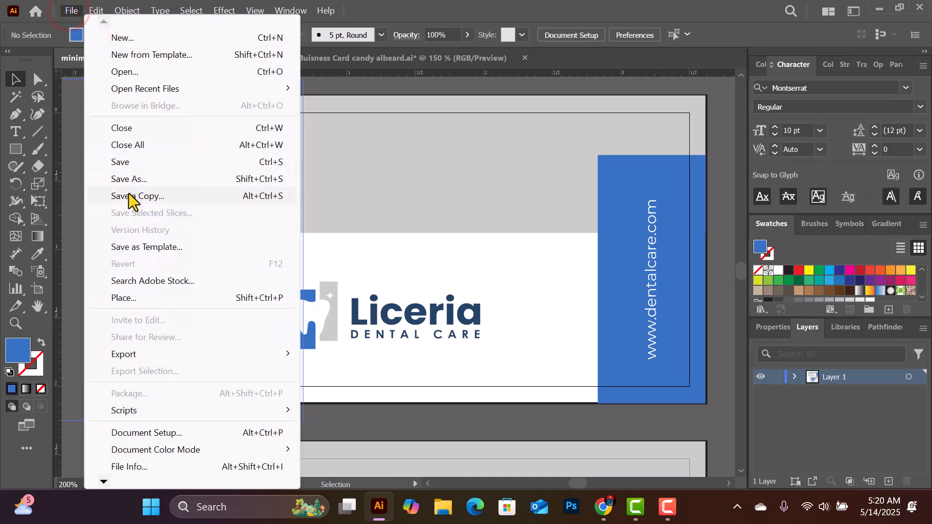
left_click(143, 354)
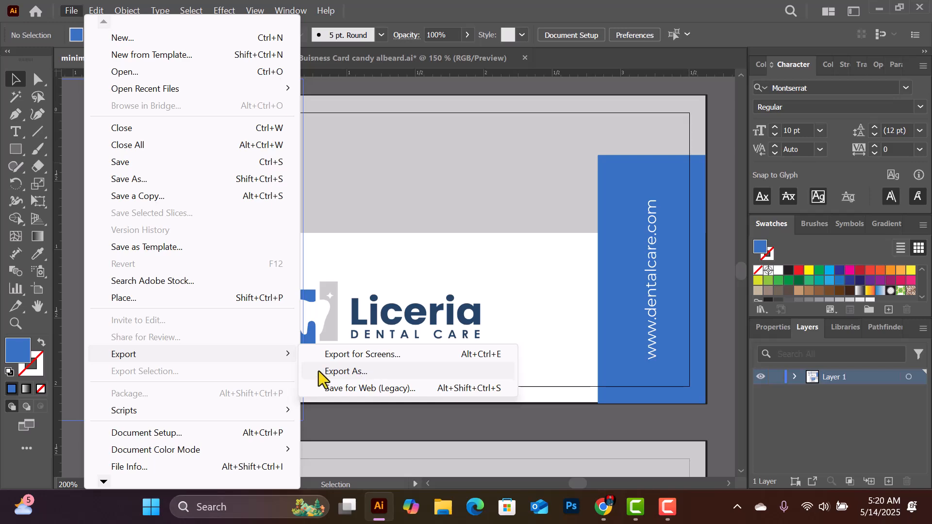
left_click(204, 355)
left_click(350, 372)
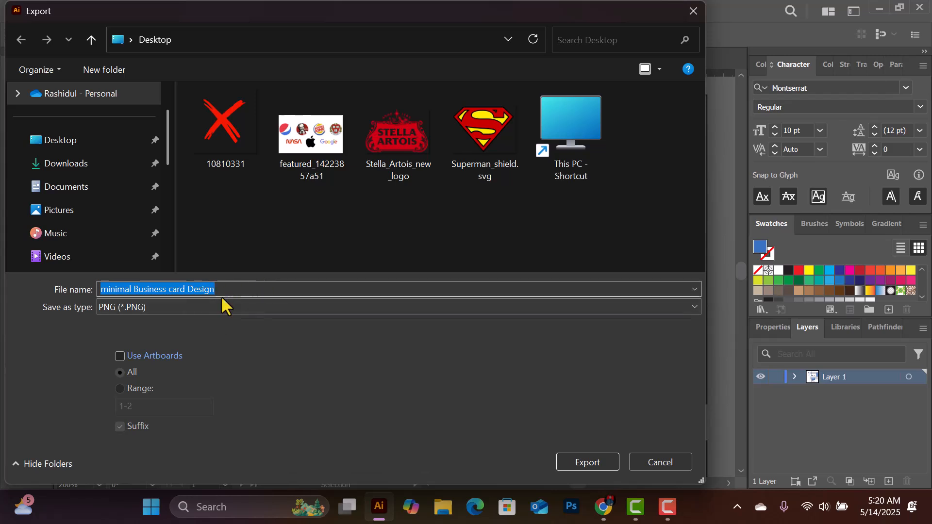
left_click(213, 307)
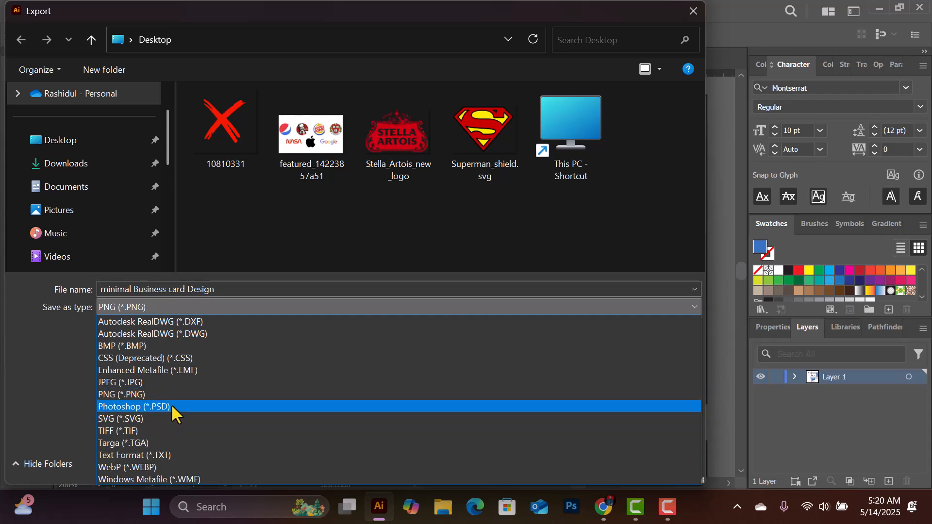
left_click(141, 393)
mouse_move(566, 11)
left_mouse_down()
mouse_move(437, 120)
mouse_move(567, 12)
left_mouse_up()
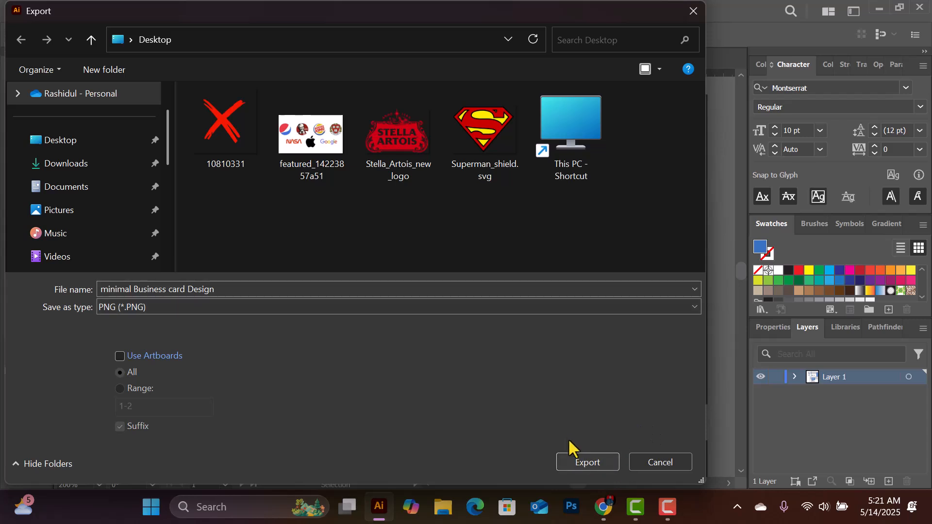
left_click(600, 463)
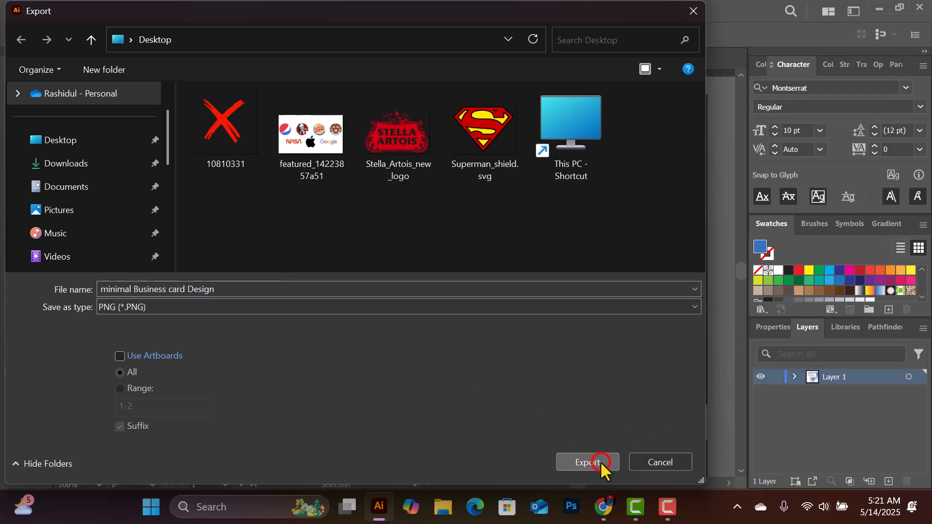
left_click(76, 140)
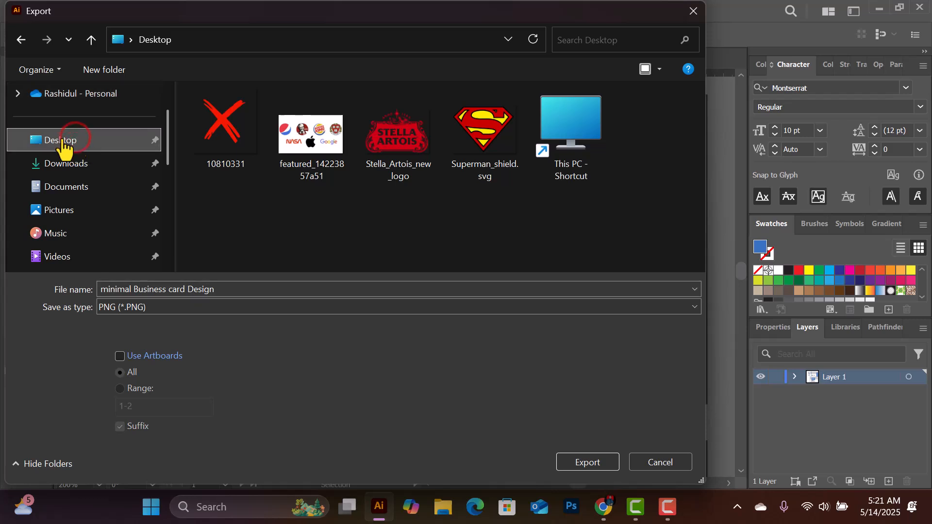
left_click(602, 468)
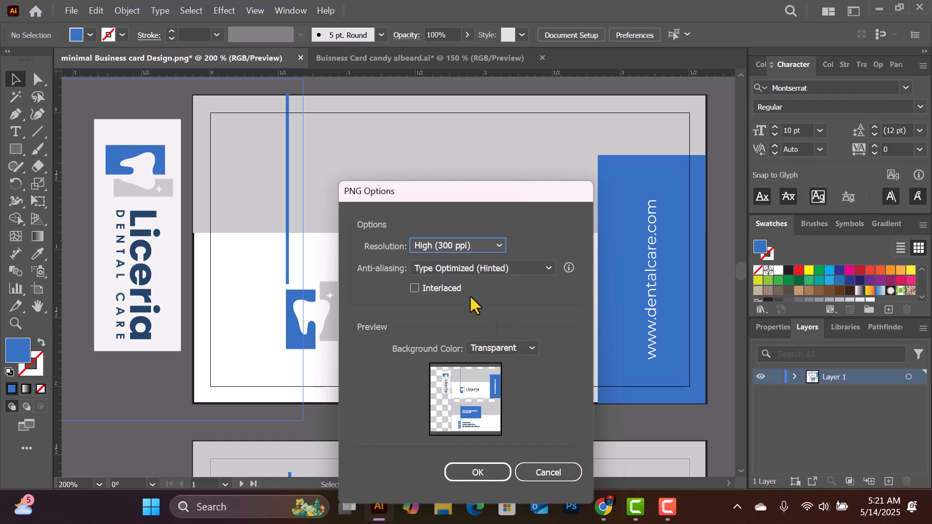
Export the PNG at High (300 ppi) resolution with a Transparent background
left_click(479, 245)
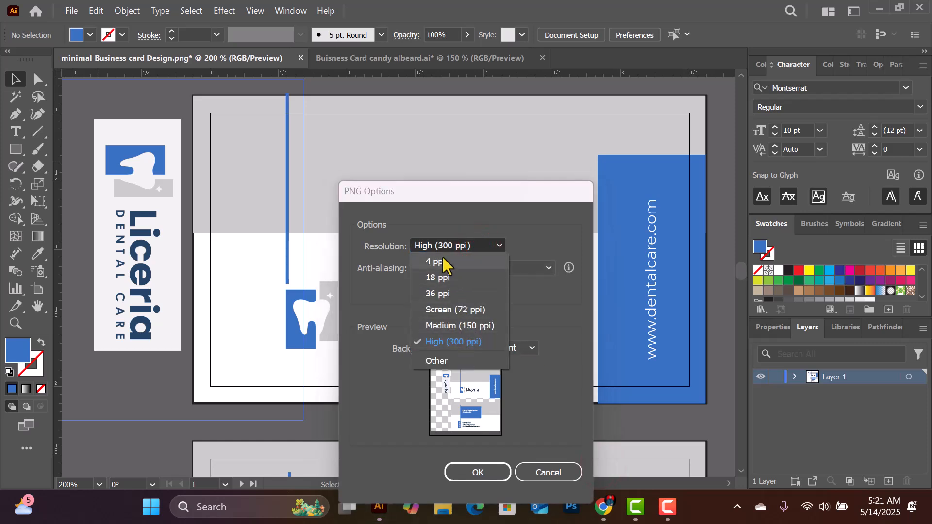
left_click(443, 262)
left_click(464, 244)
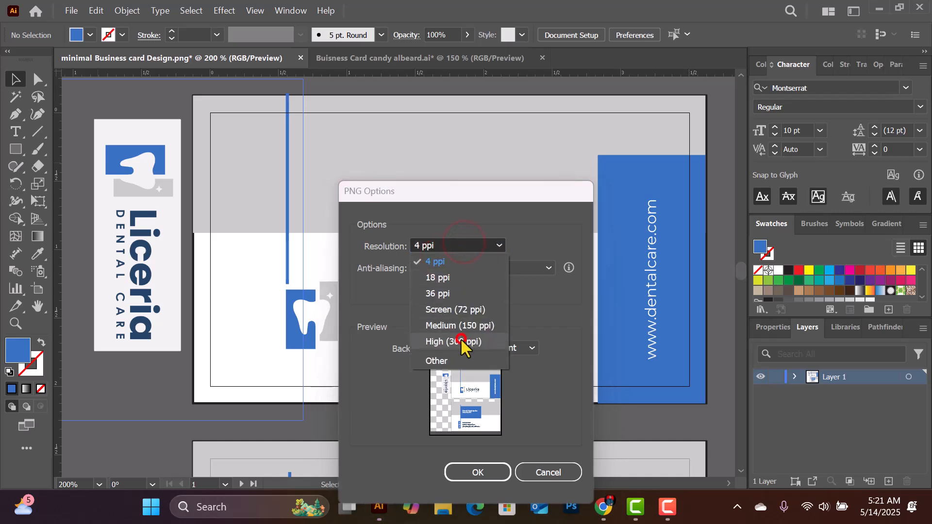
left_click(461, 342)
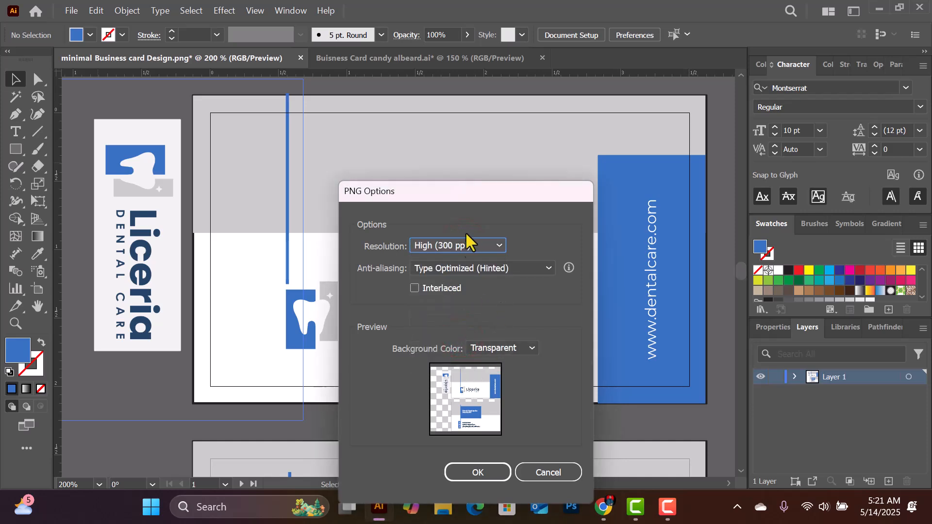
left_click(518, 353)
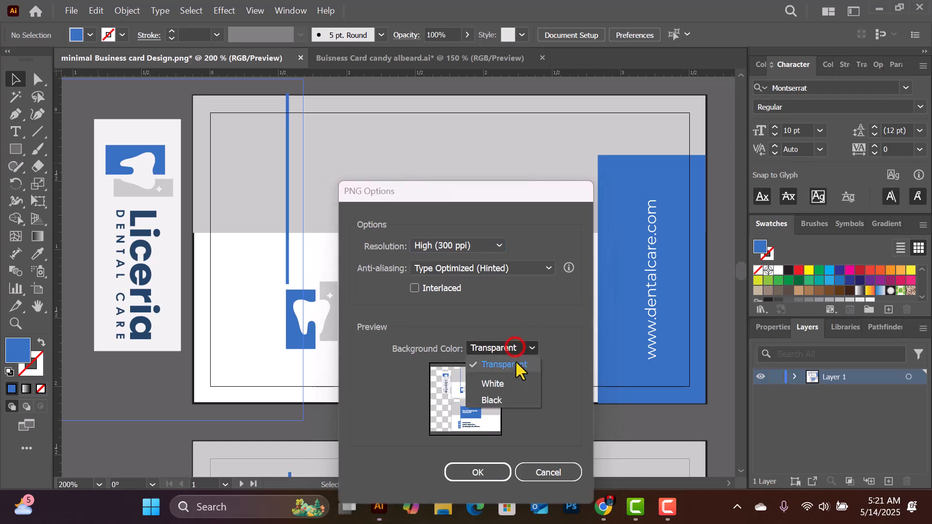
left_click(519, 367)
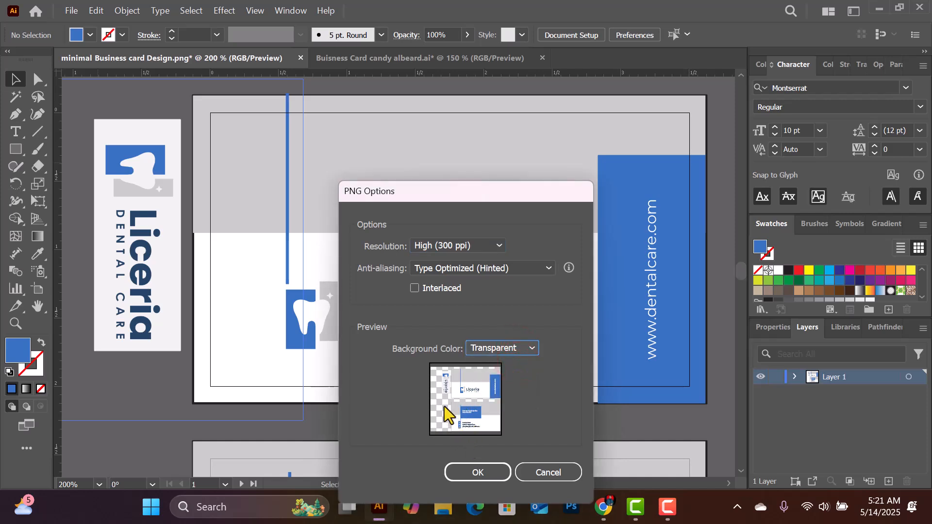
left_click(481, 475)
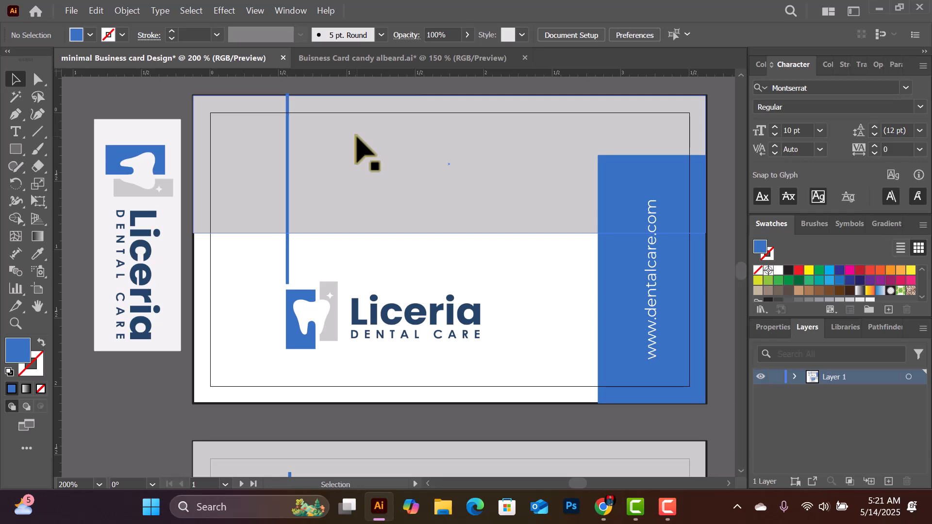
Open the exported card PNG from the desktop in Windows Photos, check it, then close it
left_click(879, 9)
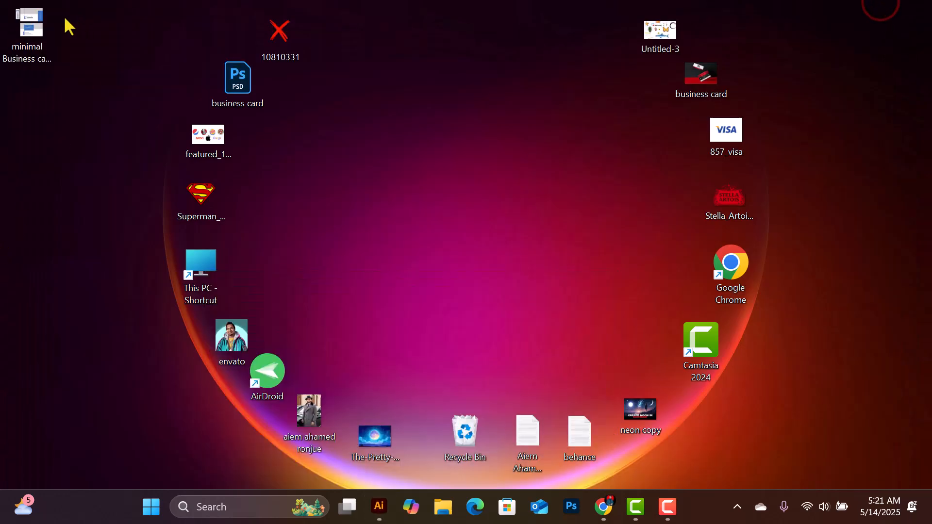
double_click(27, 32)
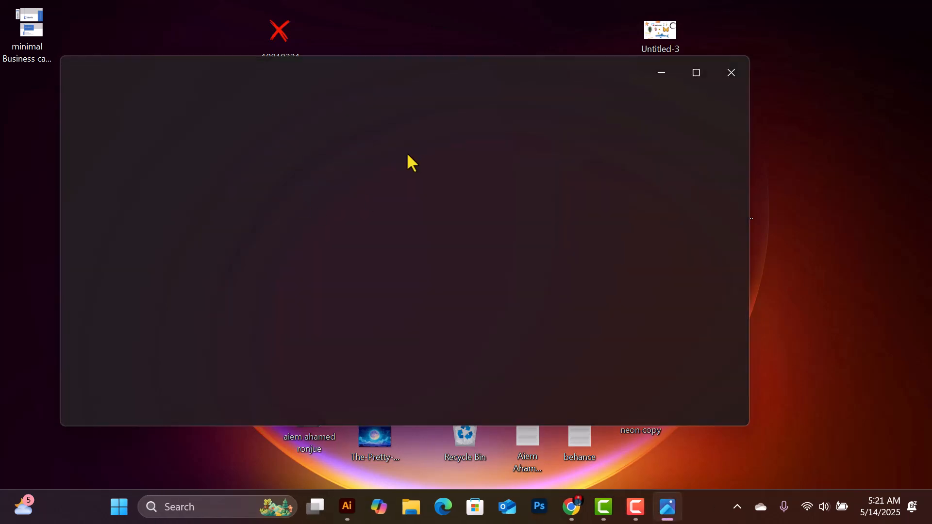
scroll(440, 294, "up", 2)
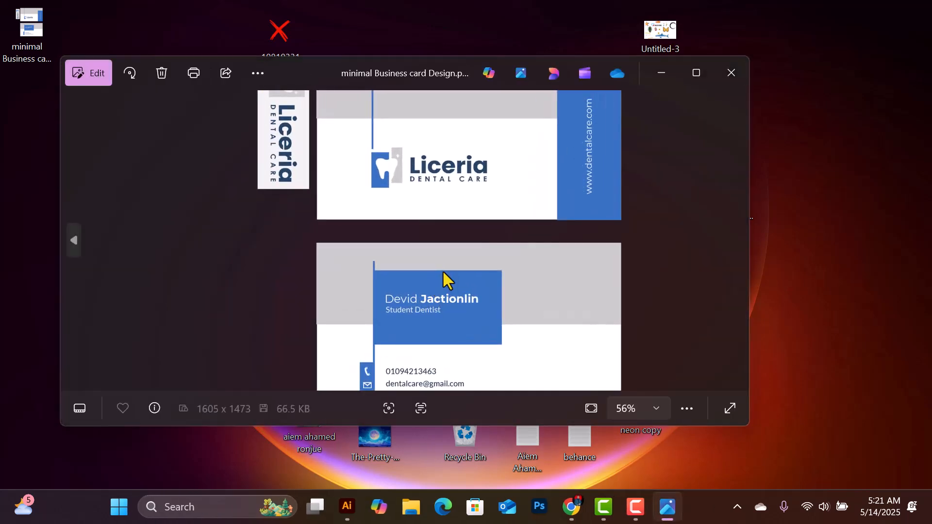
scroll(484, 247, "down", 2)
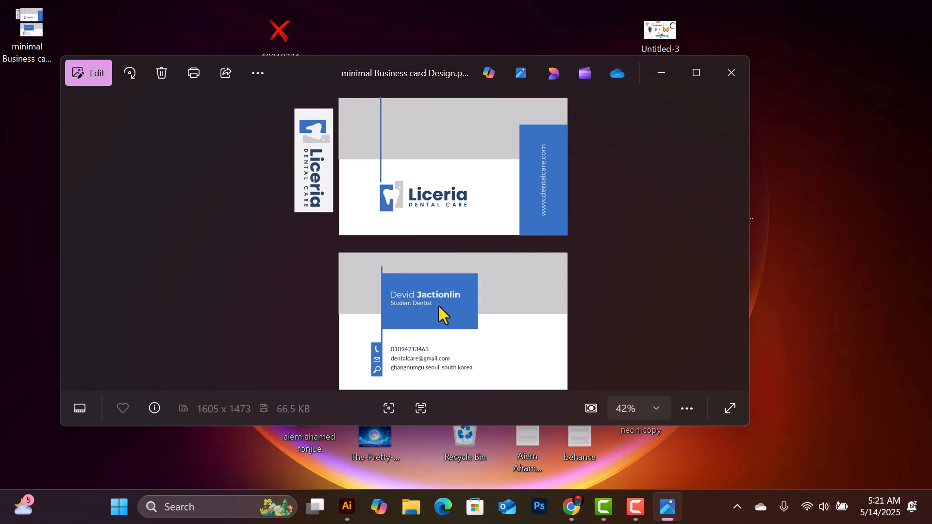
left_click(728, 76)
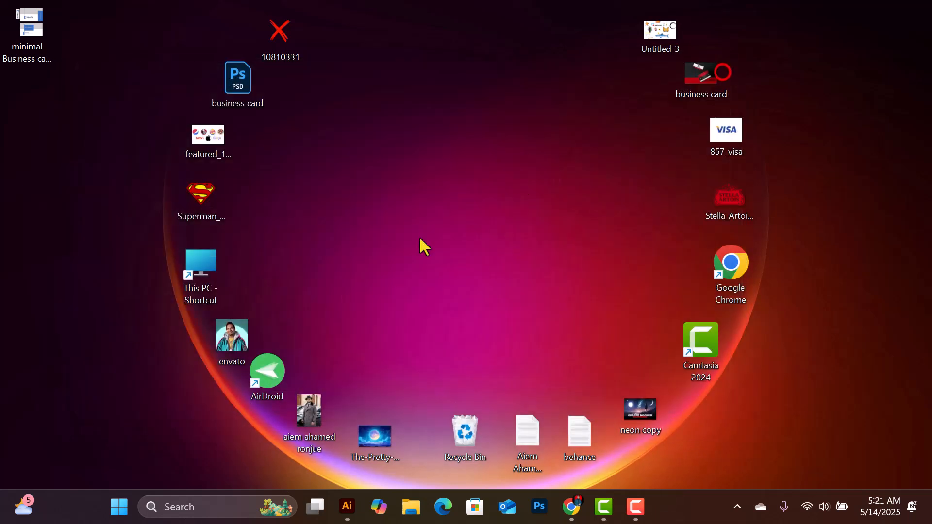